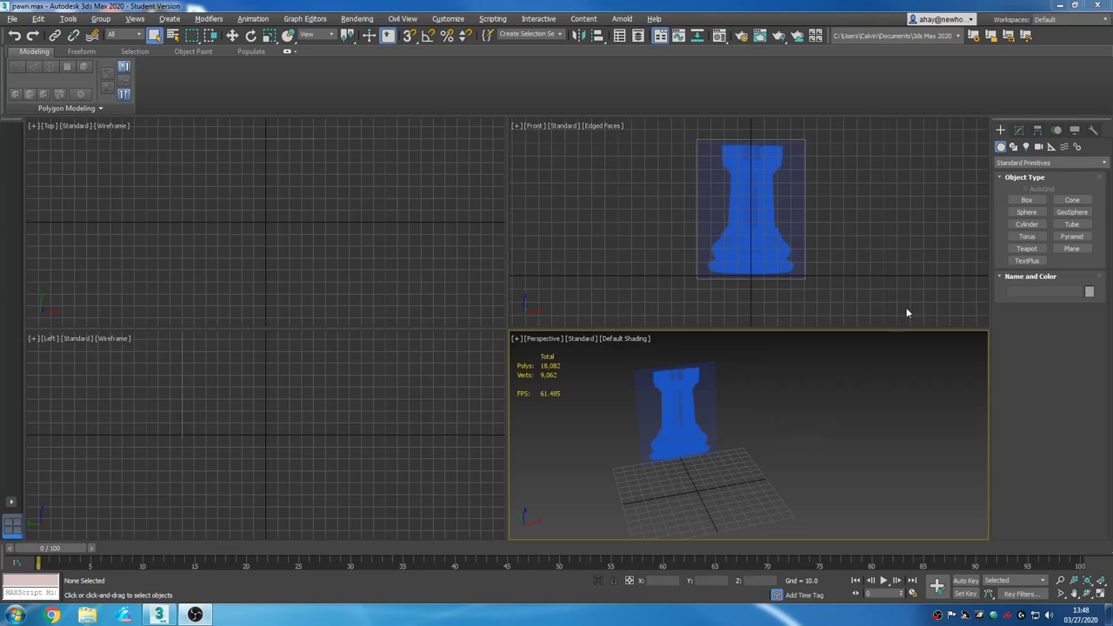
Draw a Line spline in the maximized Front view from the rook's centre axis, tracing its flat bottom and curved lower rim up to the notch.
{"action": "left_click", "coordinate": [1013, 148]}
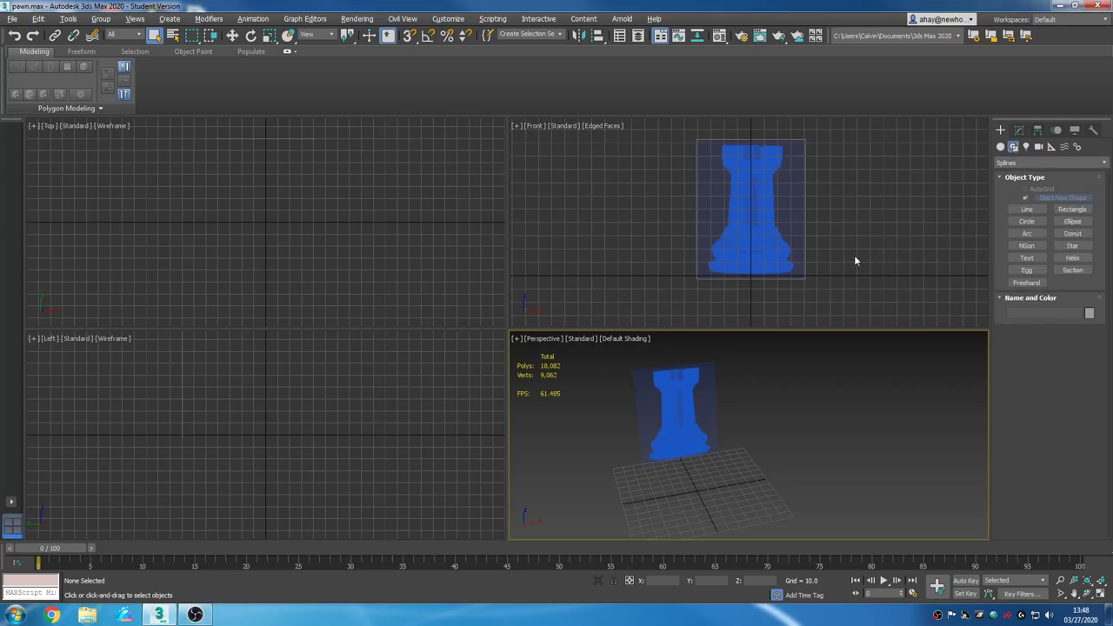
{"action": "middle_click_drag", "start_coordinate": [825, 265], "coordinate": [767, 252]}
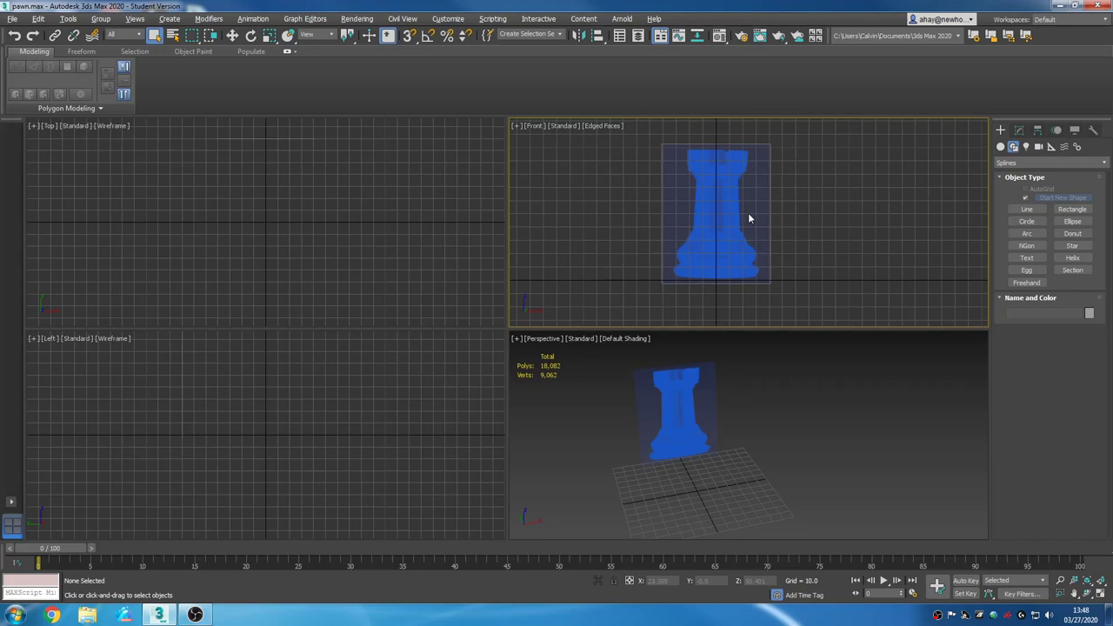
{"action": "key", "text": "alt+w"}
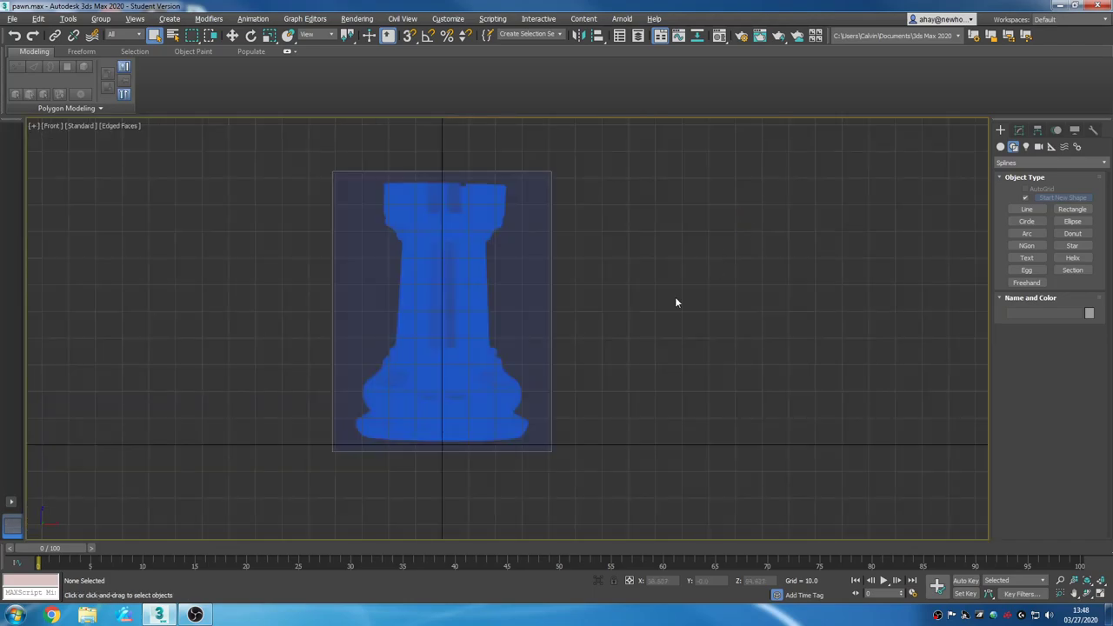
{"action": "middle_click_drag", "start_coordinate": [675, 301], "coordinate": [770, 317]}
{"action": "scroll", "coordinate": [574, 435], "scroll_direction": "up", "scroll_amount": 2}
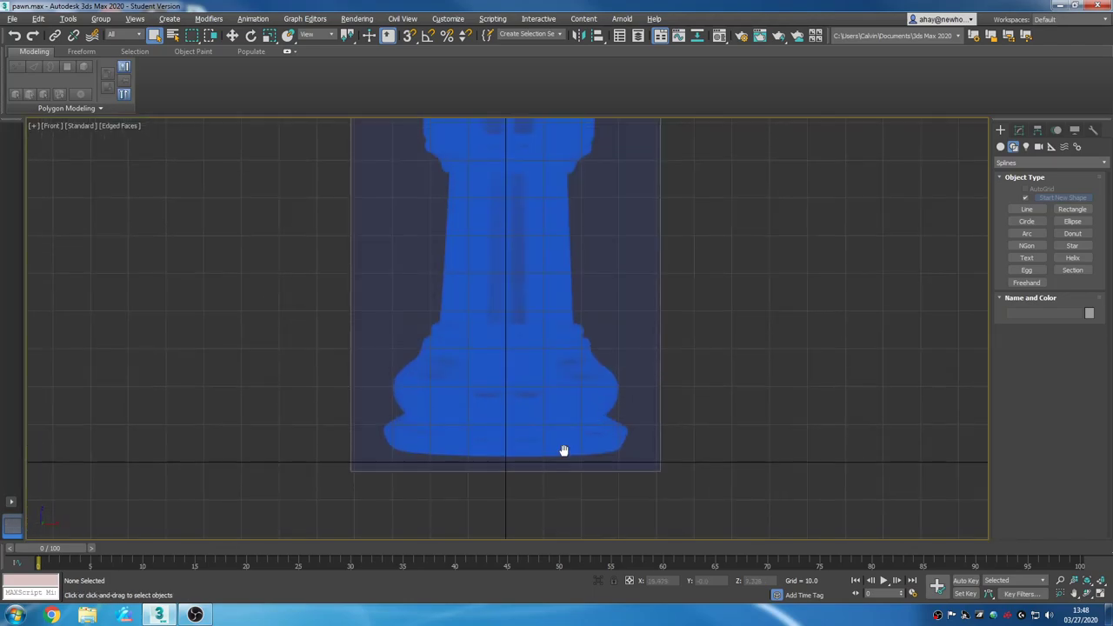
{"action": "left_click", "coordinate": [1012, 210]}
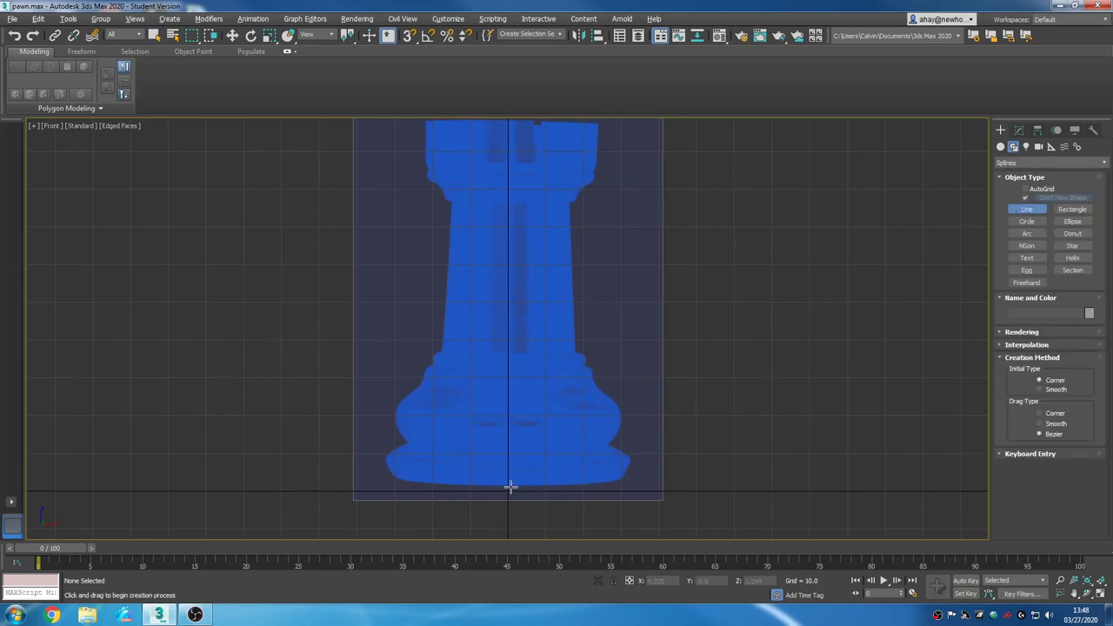
{"action": "scroll", "coordinate": [557, 434], "scroll_direction": "up", "scroll_amount": 1}
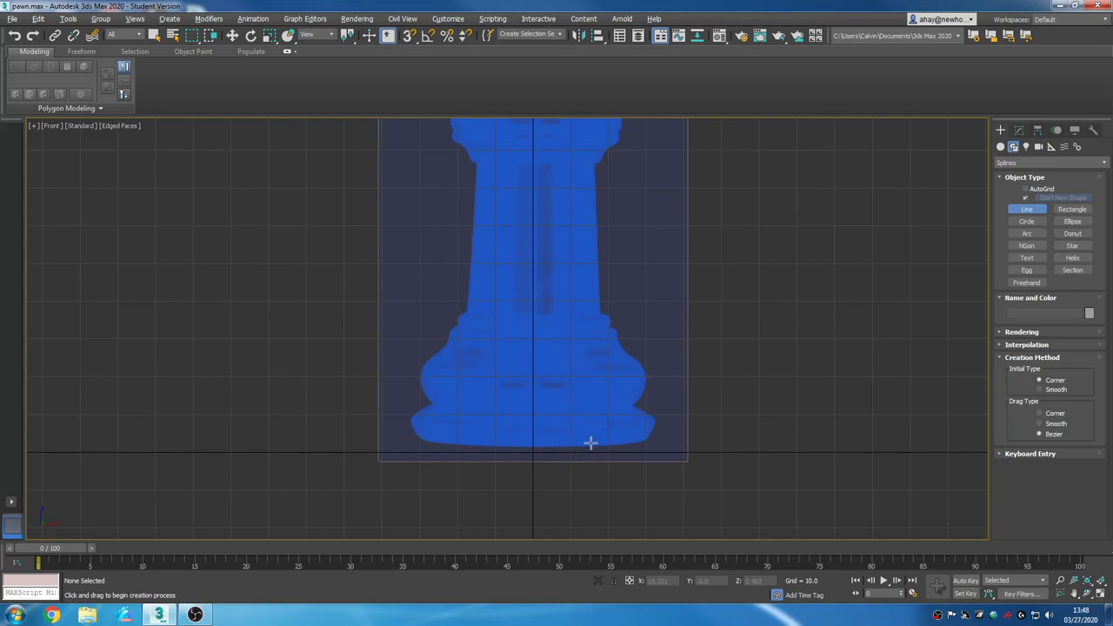
{"action": "scroll", "coordinate": [592, 443], "scroll_direction": "up", "scroll_amount": 3}
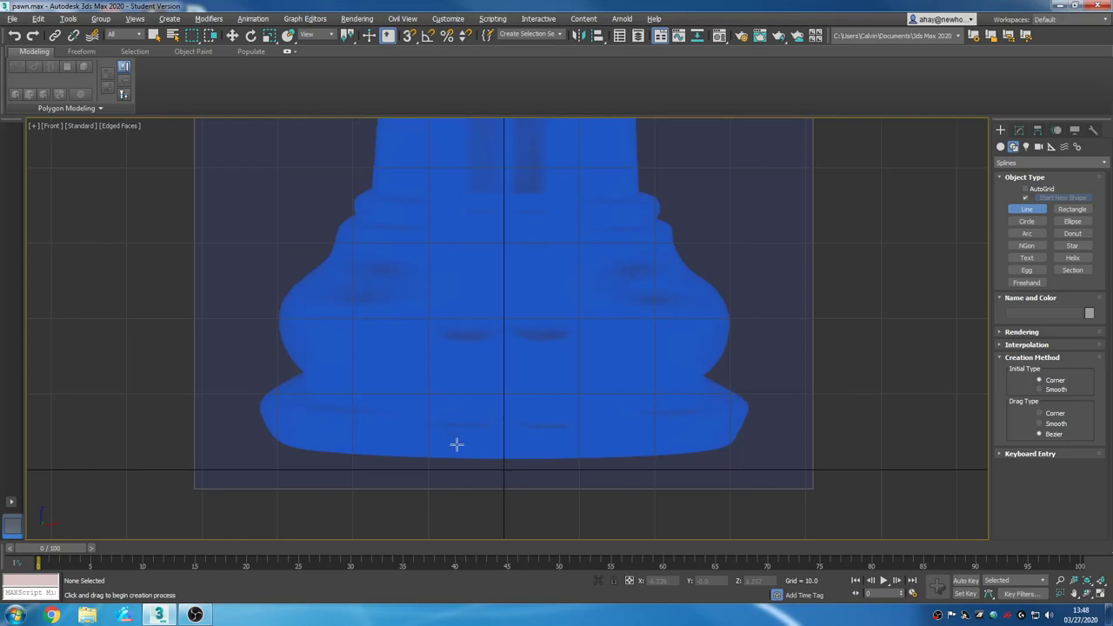
{"action": "left_click", "coordinate": [505, 455]}
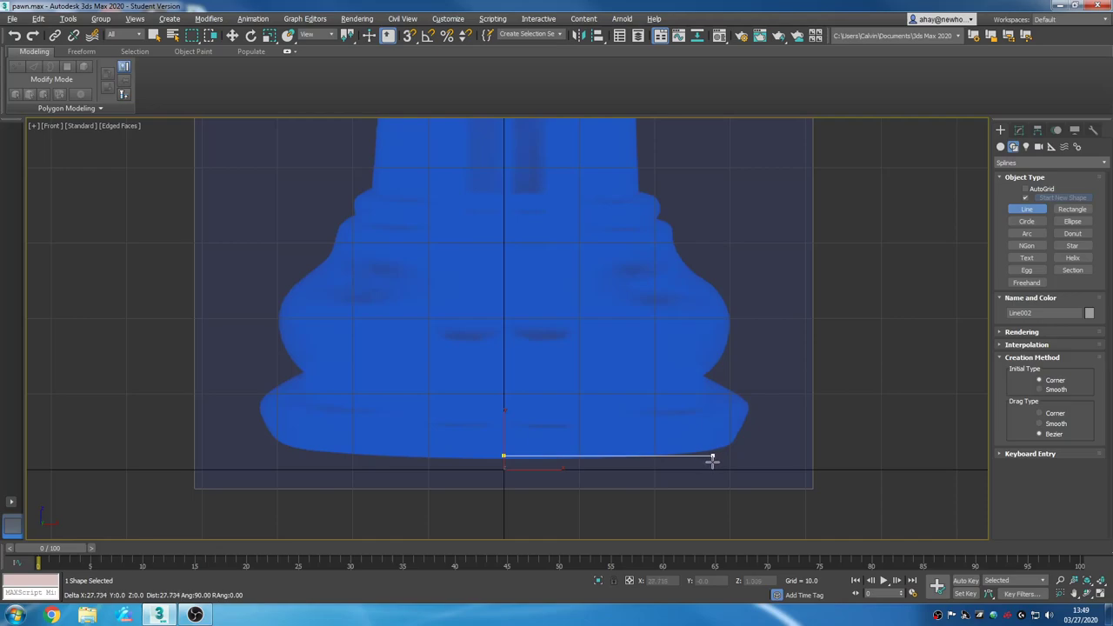
{"action": "left_click", "coordinate": [714, 455]}
{"action": "left_click_drag", "start_coordinate": [740, 410], "coordinate": [744, 396]}
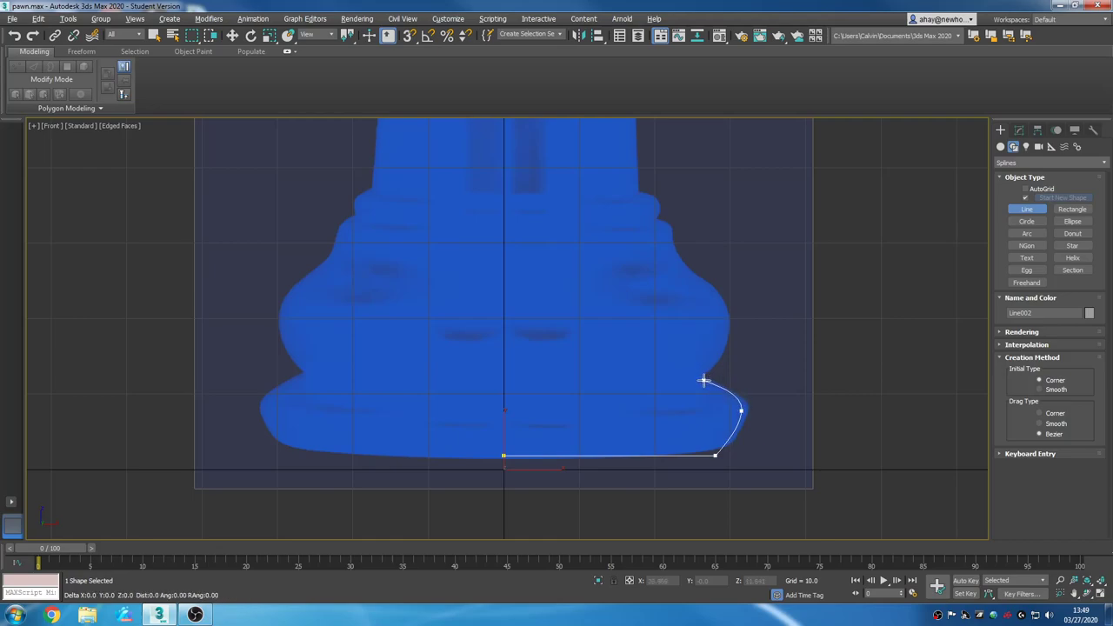
{"action": "left_click", "coordinate": [704, 380]}
Continue the line up the right side of the base, tracing the rounded bulge and stepped collar to the foot of the shaft.
{"action": "middle_click_drag", "start_coordinate": [743, 361], "coordinate": [666, 452]}
{"action": "left_click_drag", "start_coordinate": [653, 423], "coordinate": [653, 397]}
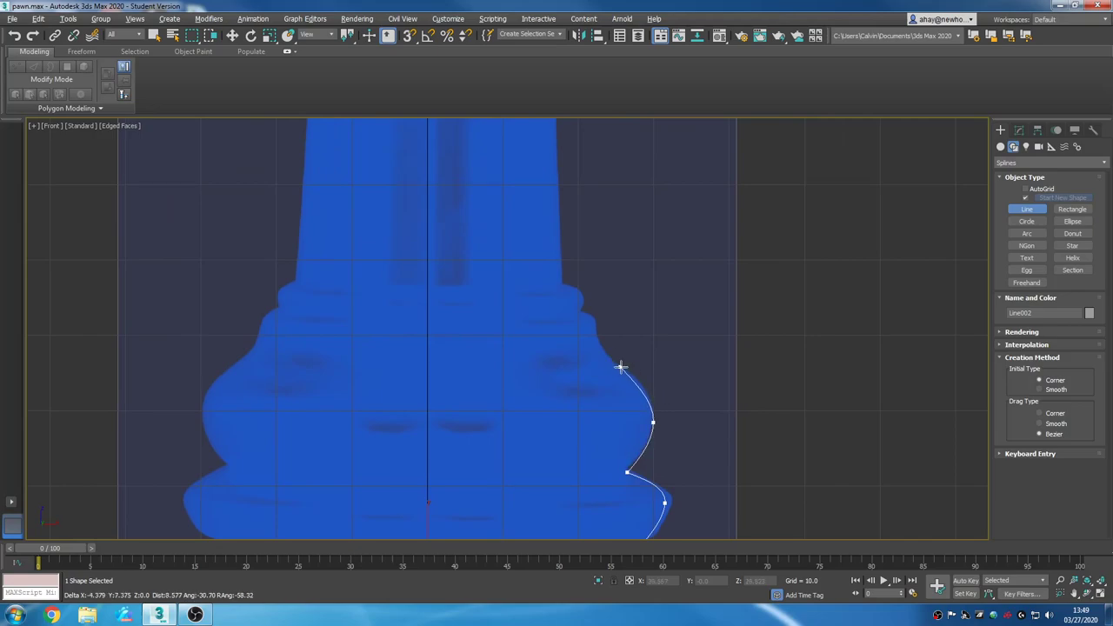
{"action": "left_click_drag", "start_coordinate": [609, 361], "coordinate": [594, 358]}
{"action": "left_click_drag", "start_coordinate": [595, 313], "coordinate": [583, 310]}
{"action": "left_click", "coordinate": [565, 283]}
Trace the shaft's right edge up to the neck, and add points around the flared collar and the small notch under the head.
{"action": "middle_click_drag", "start_coordinate": [597, 171], "coordinate": [542, 490]}
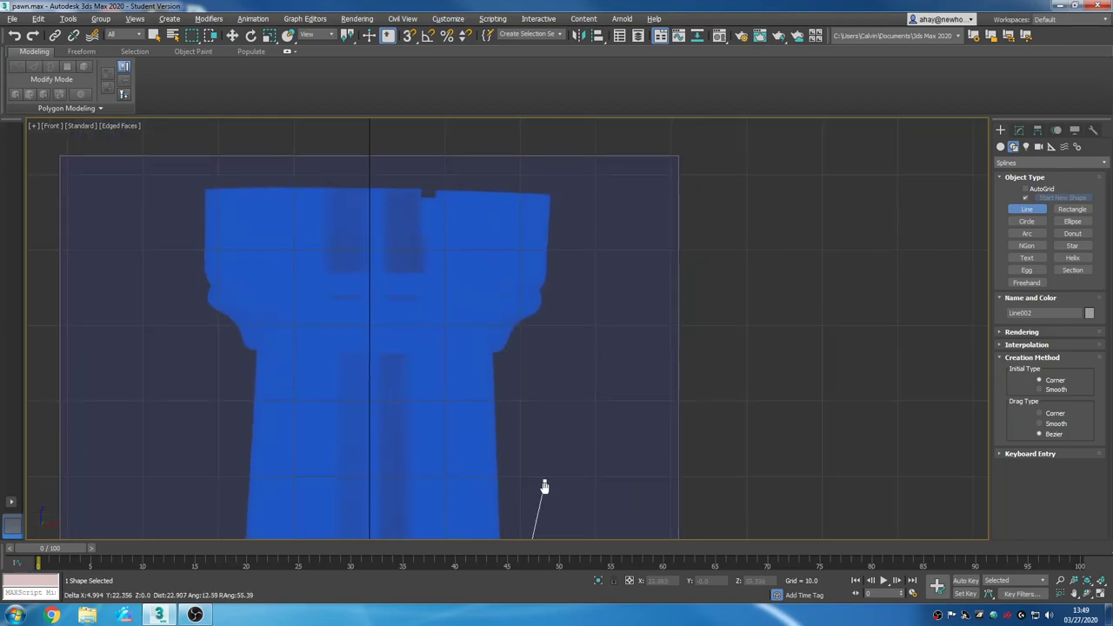
{"action": "left_click", "coordinate": [493, 351]}
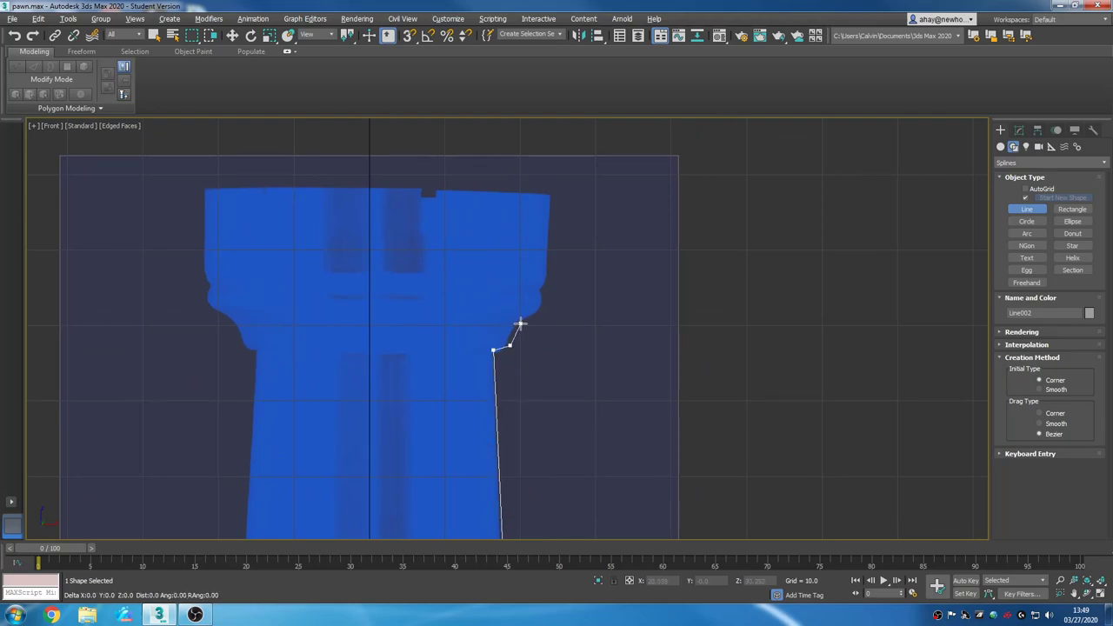
{"action": "left_click", "coordinate": [519, 324]}
{"action": "left_click", "coordinate": [542, 302]}
{"action": "left_click", "coordinate": [534, 289]}
{"action": "left_click", "coordinate": [544, 281]}
Trace the head's side to just below the crenellations, run the line straight back to the centre axis, and end it as an open spline.
{"action": "middle_click_drag", "start_coordinate": [577, 227], "coordinate": [564, 310]}
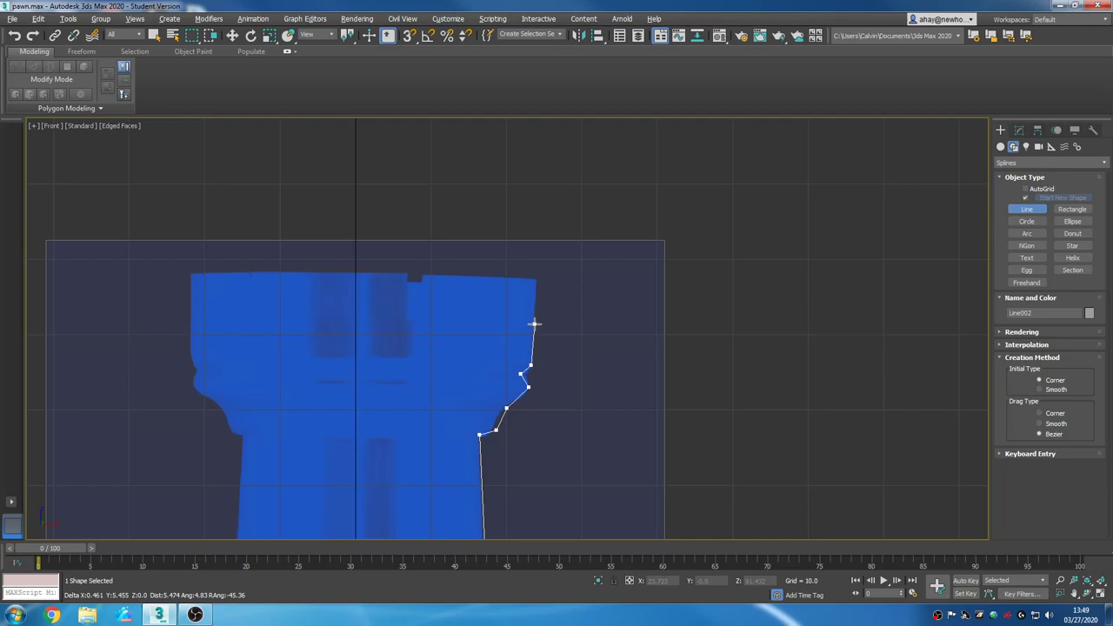
{"action": "left_click", "coordinate": [531, 319]}
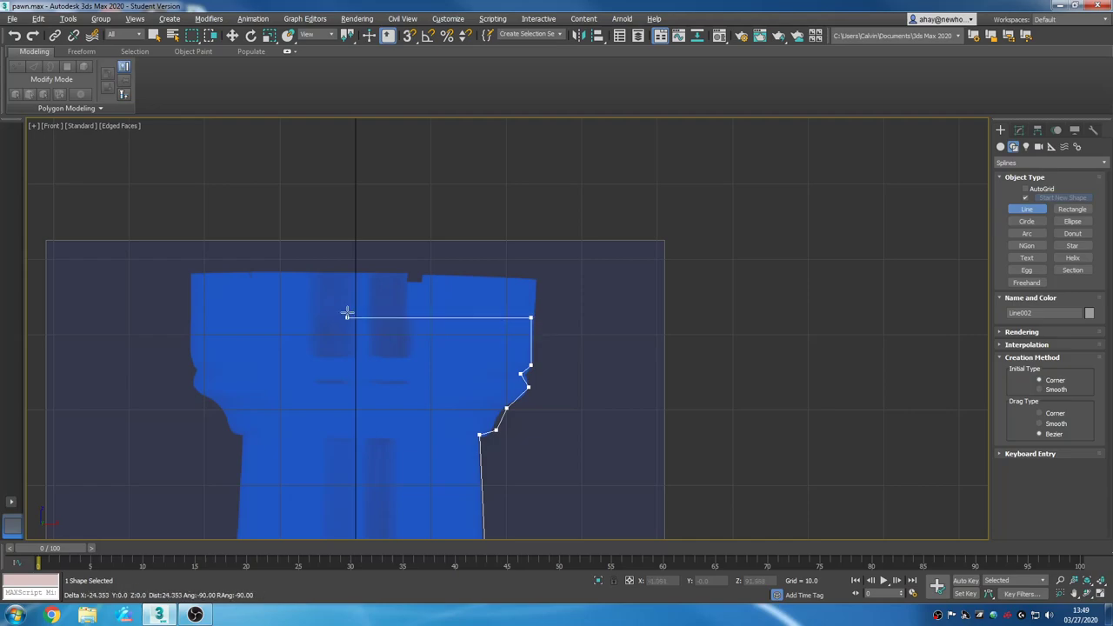
{"action": "left_click", "coordinate": [358, 317]}
{"action": "right_click", "coordinate": [410, 350]}
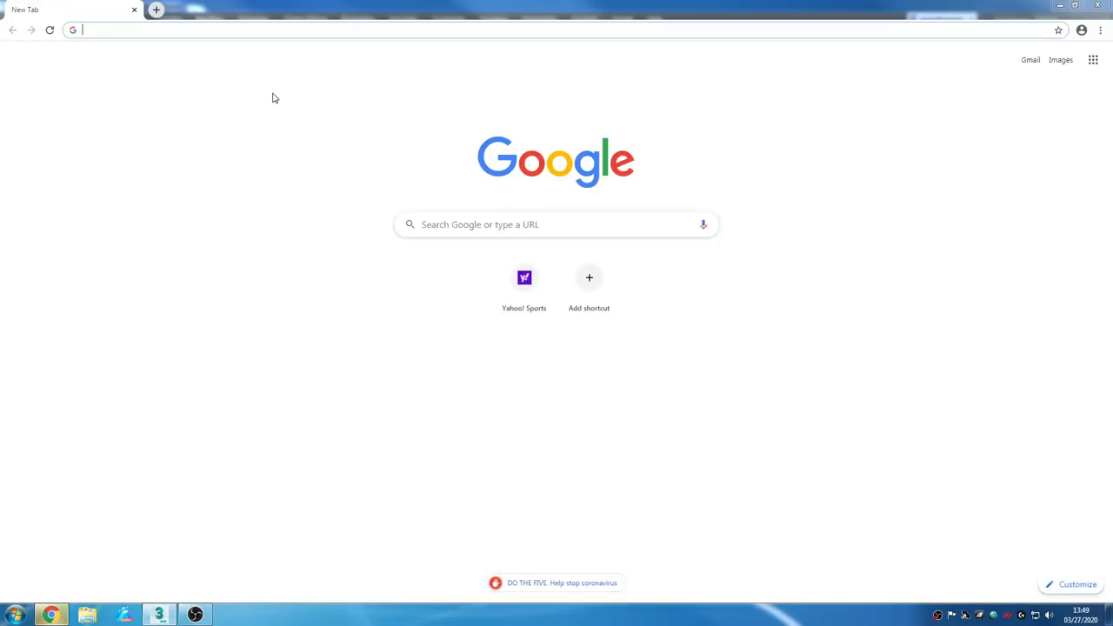
Switch to Chrome and search Google Images for "crenellation".
{"action": "type", "text": "crenell"}
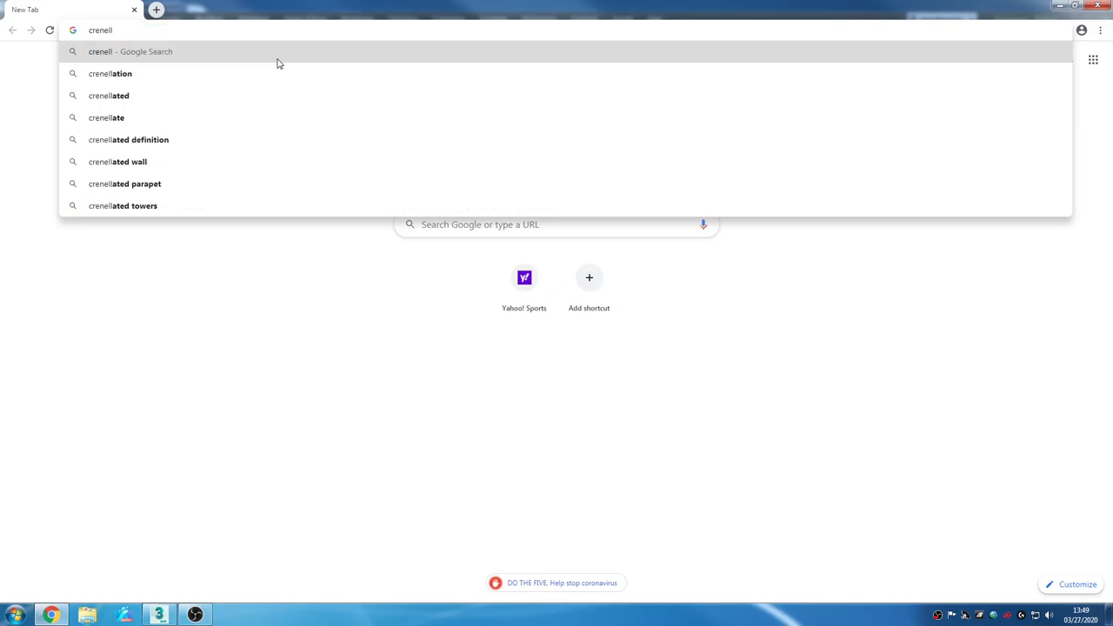
{"action": "key", "text": "Down"}
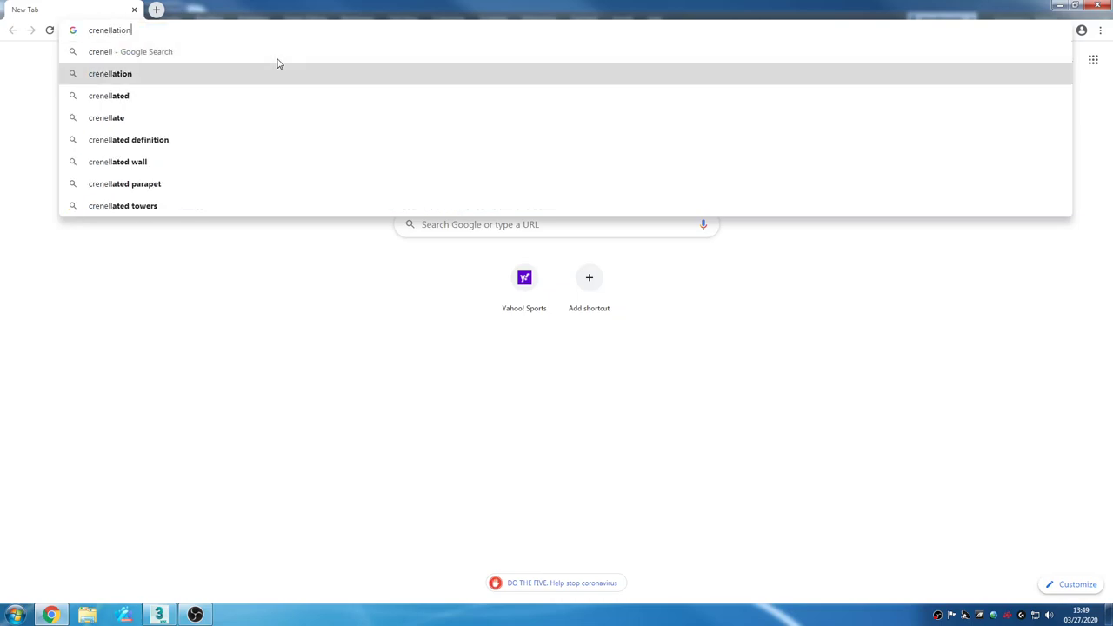
{"action": "key", "text": "Return"}
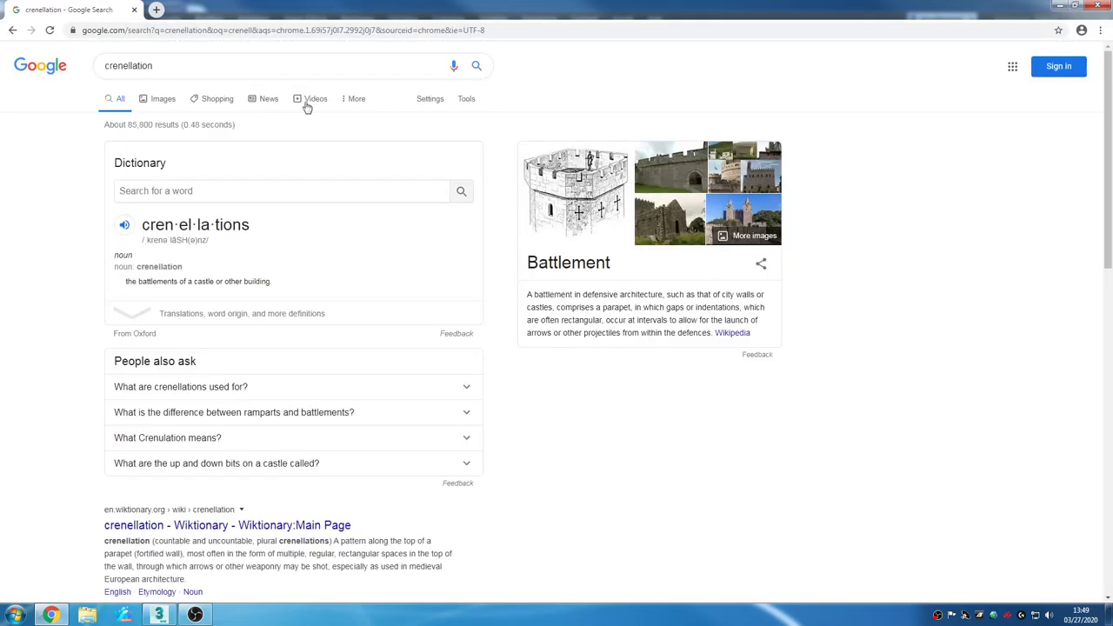
{"action": "left_click", "coordinate": [171, 99]}
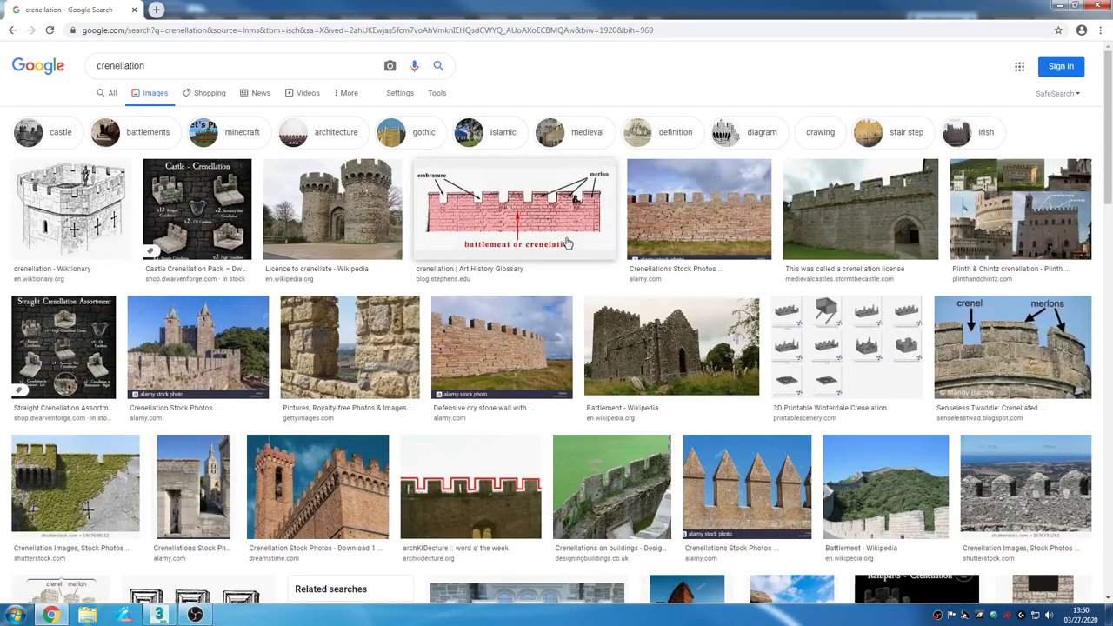
Preview the labelled battlement diagram, the crenellated stone wall and the twin-towered castle pictures, and return to 3ds Max.
{"action": "left_click", "coordinate": [566, 244]}
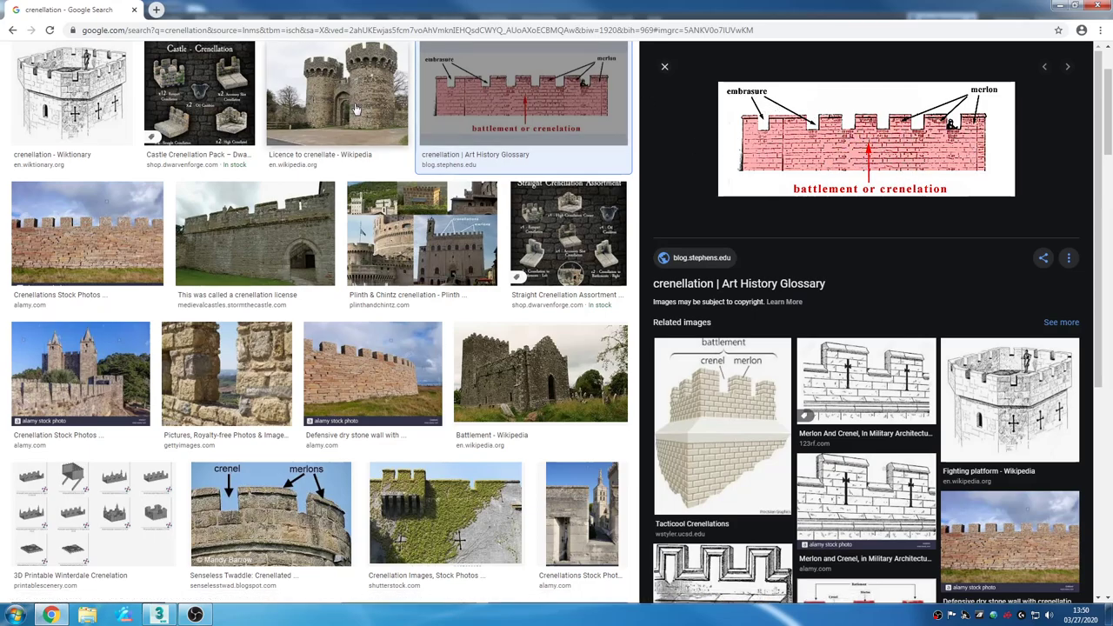
{"action": "left_click", "coordinate": [161, 245]}
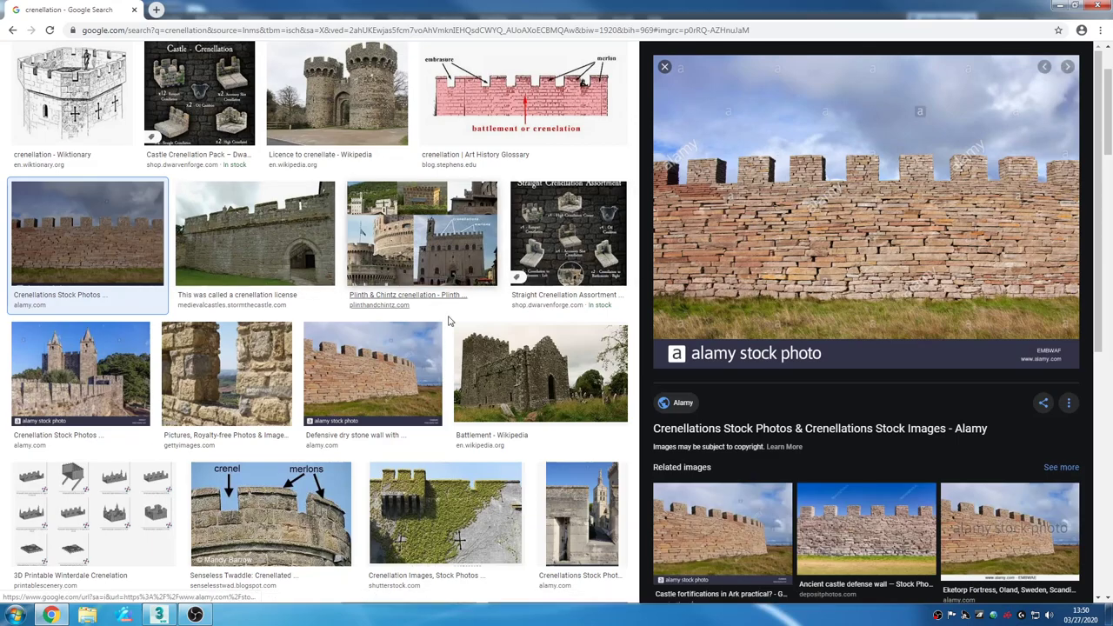
{"action": "left_click", "coordinate": [136, 383]}
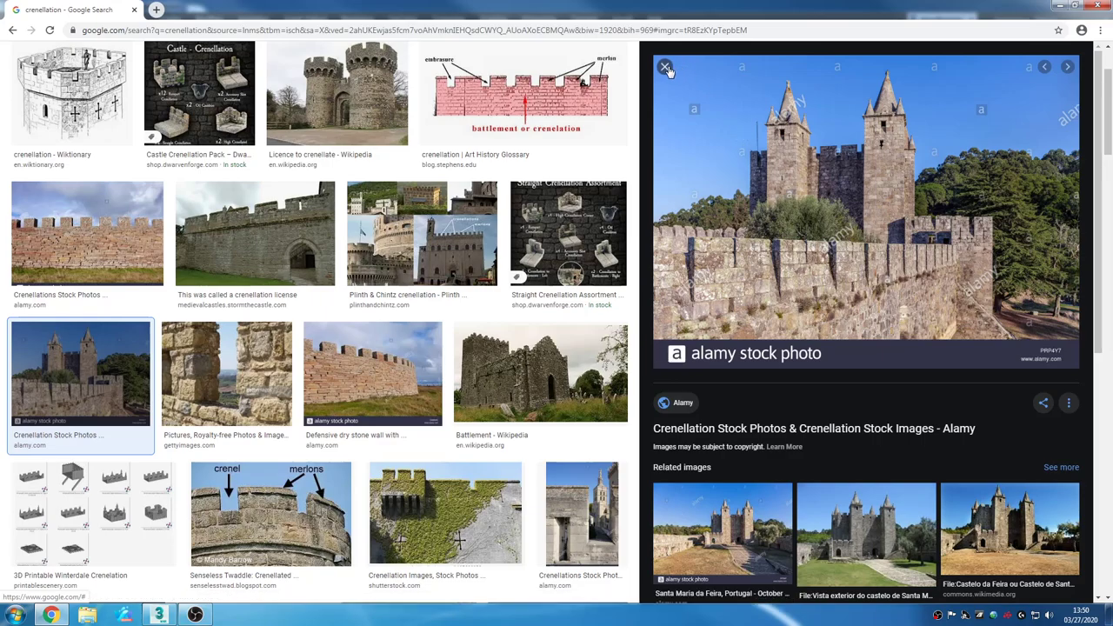
{"action": "left_click", "coordinate": [664, 66]}
{"action": "left_click", "coordinate": [522, 256]}
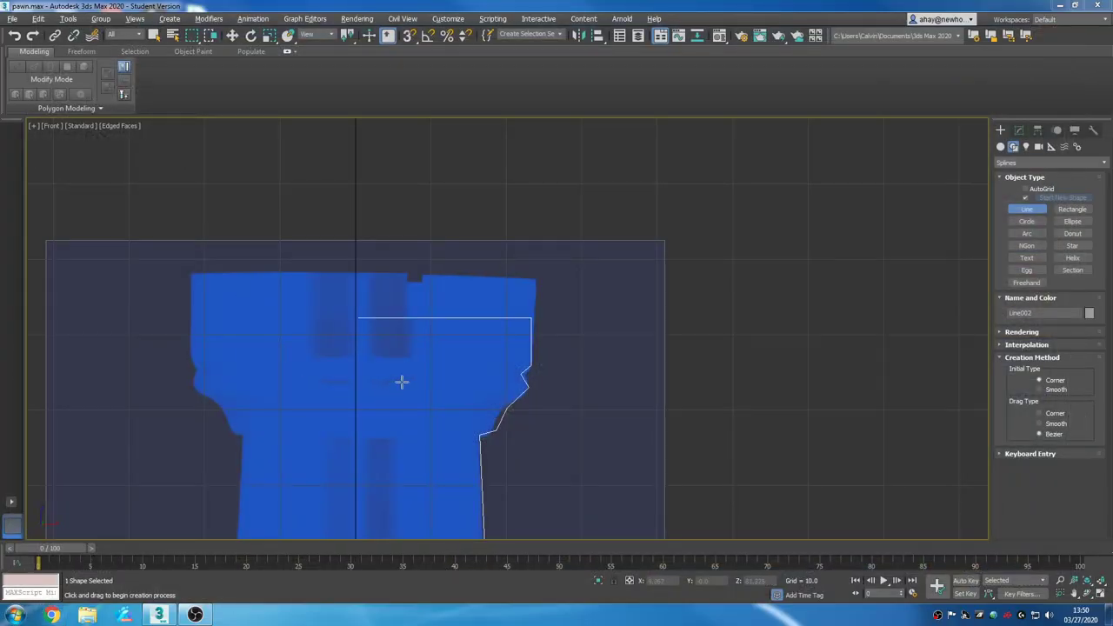
Examine how closely the traced profile follows the rook reference from the head down to the base.
{"action": "scroll", "coordinate": [465, 228], "scroll_direction": "down", "scroll_amount": 5}
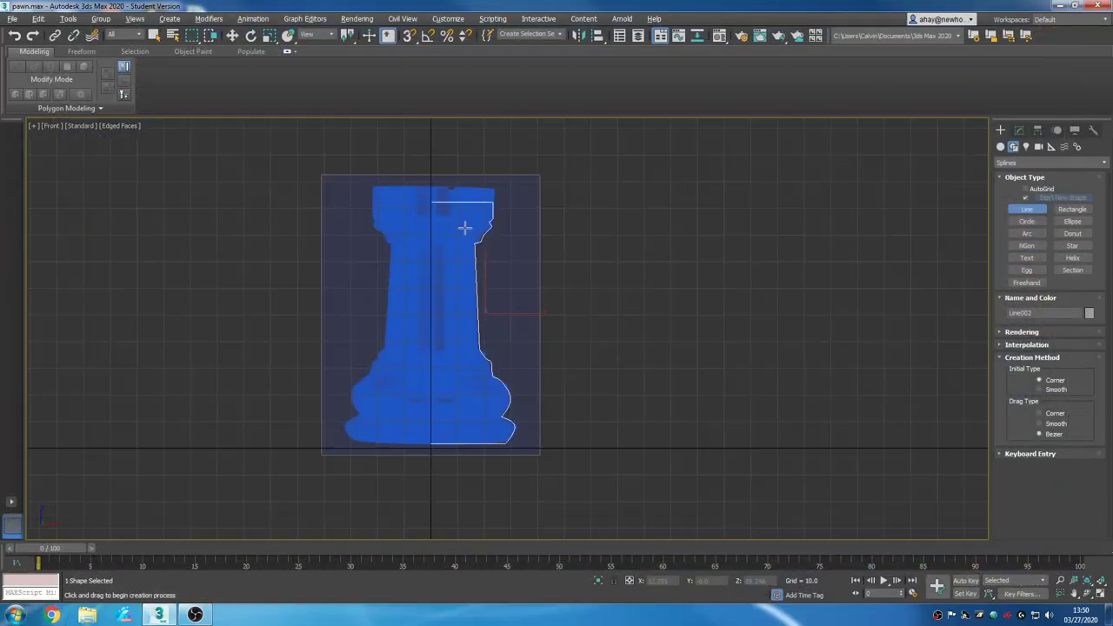
{"action": "scroll", "coordinate": [485, 257], "scroll_direction": "up", "scroll_amount": 5}
{"action": "middle_click_drag", "start_coordinate": [485, 214], "coordinate": [486, 368]}
{"action": "middle_click_drag", "start_coordinate": [540, 395], "coordinate": [527, 252]}
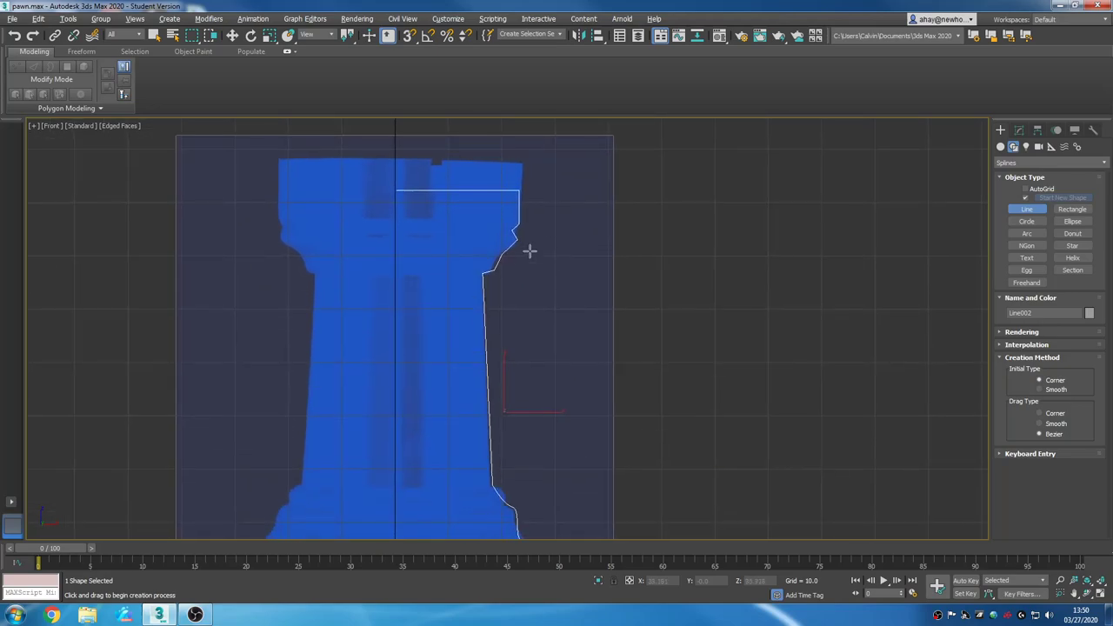
{"action": "scroll", "coordinate": [540, 293], "scroll_direction": "down", "scroll_amount": 5}
{"action": "scroll", "coordinate": [536, 251], "scroll_direction": "up", "scroll_amount": 5}
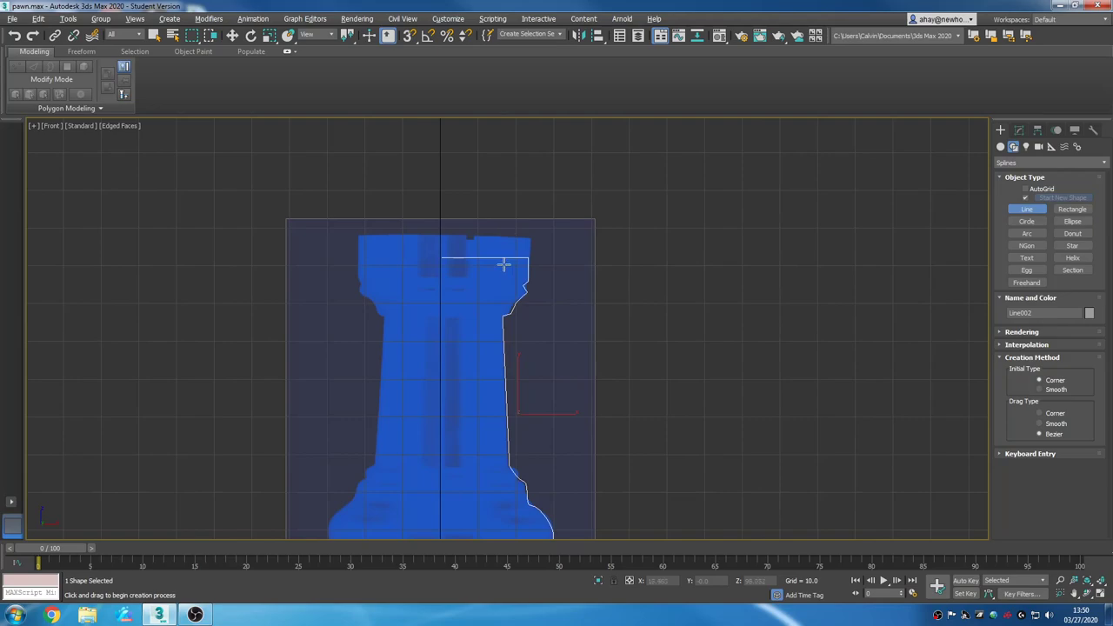
{"action": "middle_click_drag", "start_coordinate": [613, 349], "coordinate": [609, 241]}
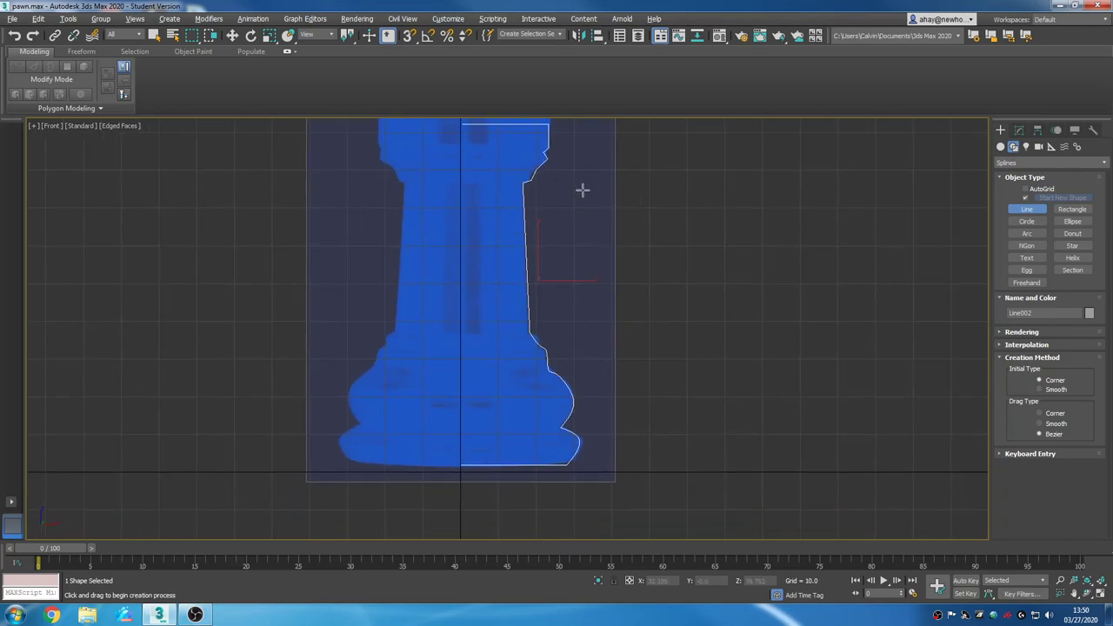
{"action": "middle_click_drag", "start_coordinate": [582, 190], "coordinate": [588, 360]}
{"action": "mouse_move", "coordinate": [539, 445]}
{"action": "middle_mouse_down"}
{"action": "mouse_move", "coordinate": [551, 313]}
{"action": "mouse_move", "coordinate": [551, 373]}
{"action": "middle_mouse_up"}
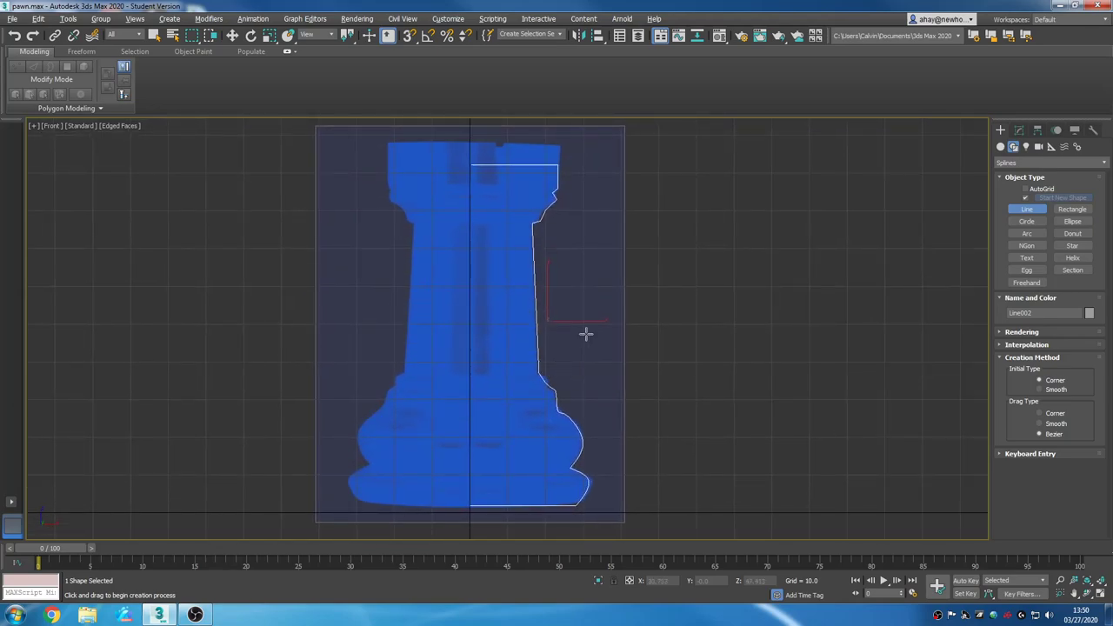
{"action": "middle_click_drag", "start_coordinate": [586, 334], "coordinate": [578, 337]}
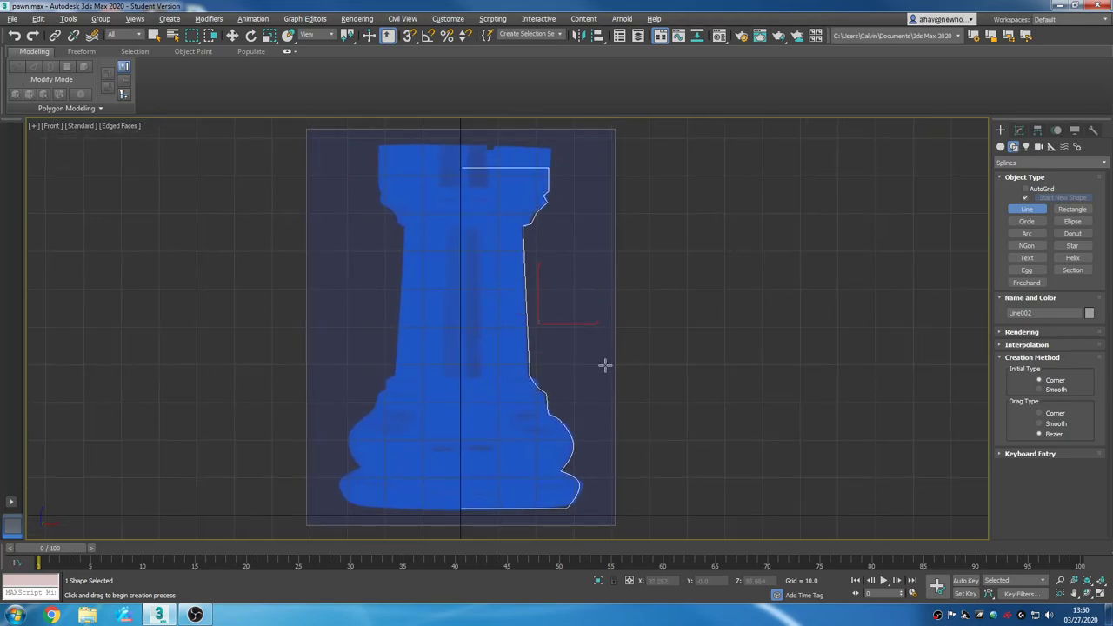
{"action": "key", "text": "alt+w"}
{"action": "key", "text": "alt+w"}
Edit the line's vertices and move the outermost vertex of the lower rim outward onto the reference edge, at about X 32.3, Z 8.0.
{"action": "middle_click_drag", "start_coordinate": [614, 294], "coordinate": [600, 209]}
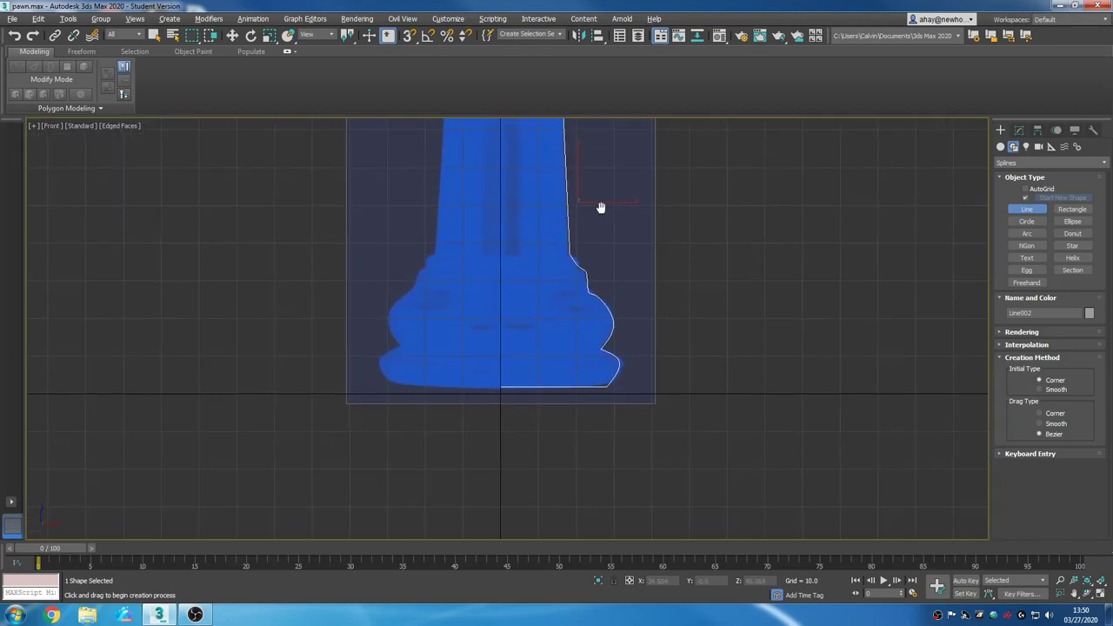
{"action": "scroll", "coordinate": [569, 333], "scroll_direction": "up", "scroll_amount": 4}
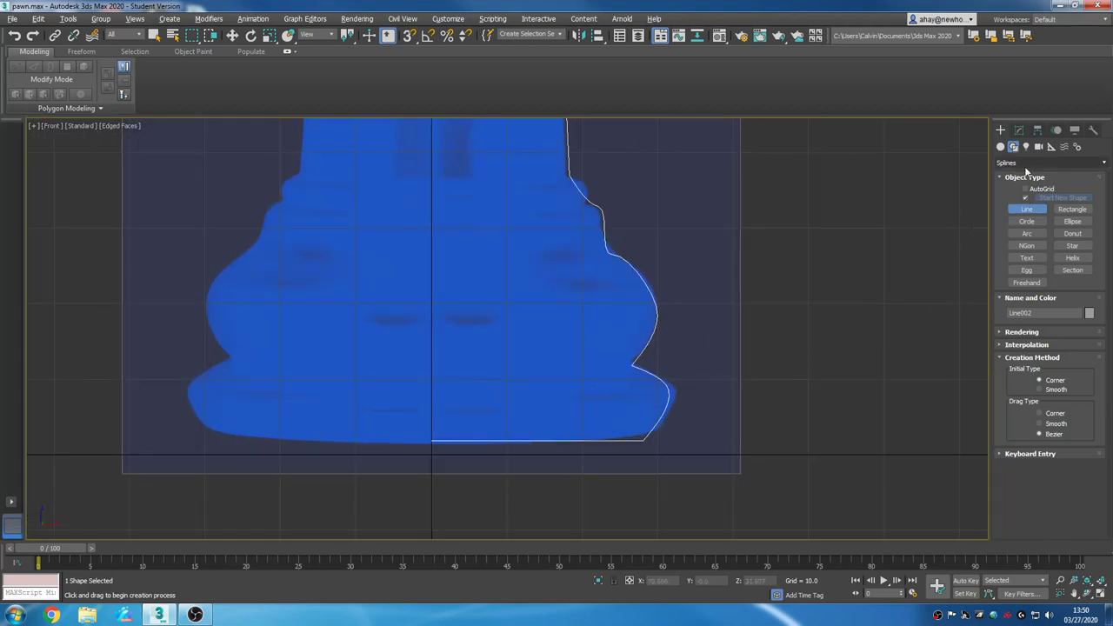
{"action": "left_click", "coordinate": [1019, 129]}
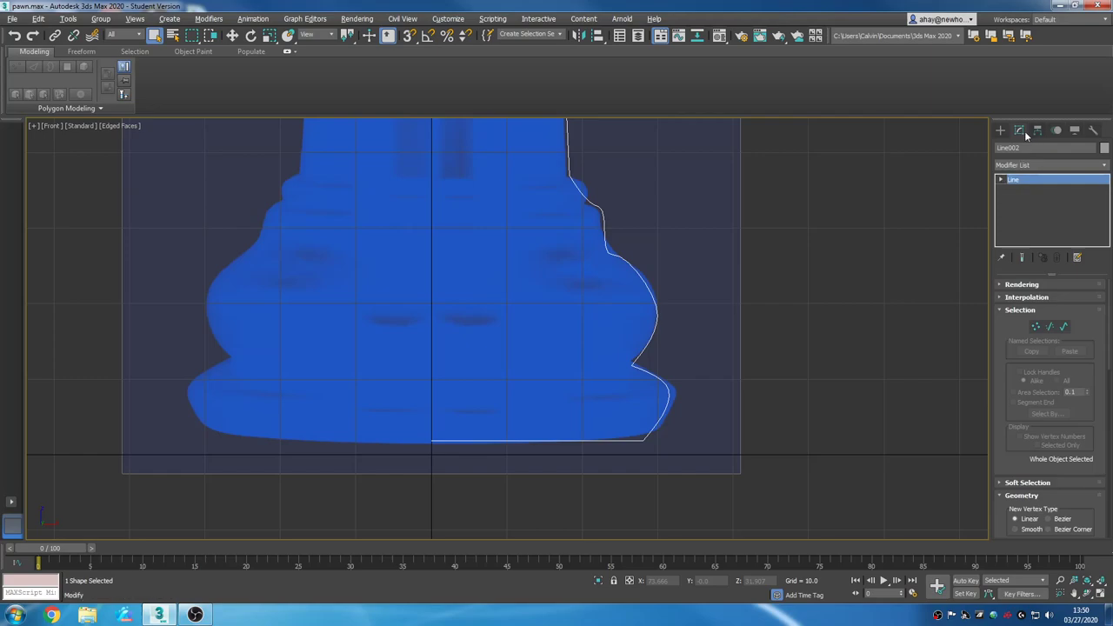
{"action": "left_click", "coordinate": [1036, 326]}
{"action": "scroll", "coordinate": [710, 447], "scroll_direction": "up", "scroll_amount": 3}
{"action": "scroll", "coordinate": [561, 453], "scroll_direction": "up", "scroll_amount": 2}
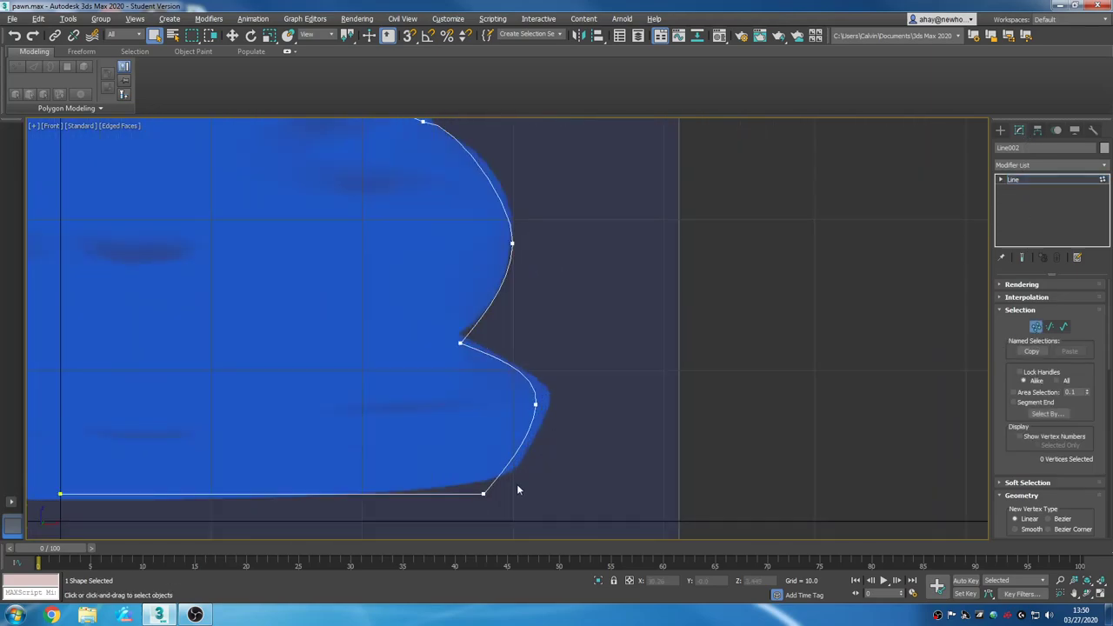
{"action": "left_click_drag", "start_coordinate": [551, 423], "coordinate": [508, 397]}
{"action": "key", "text": "w"}
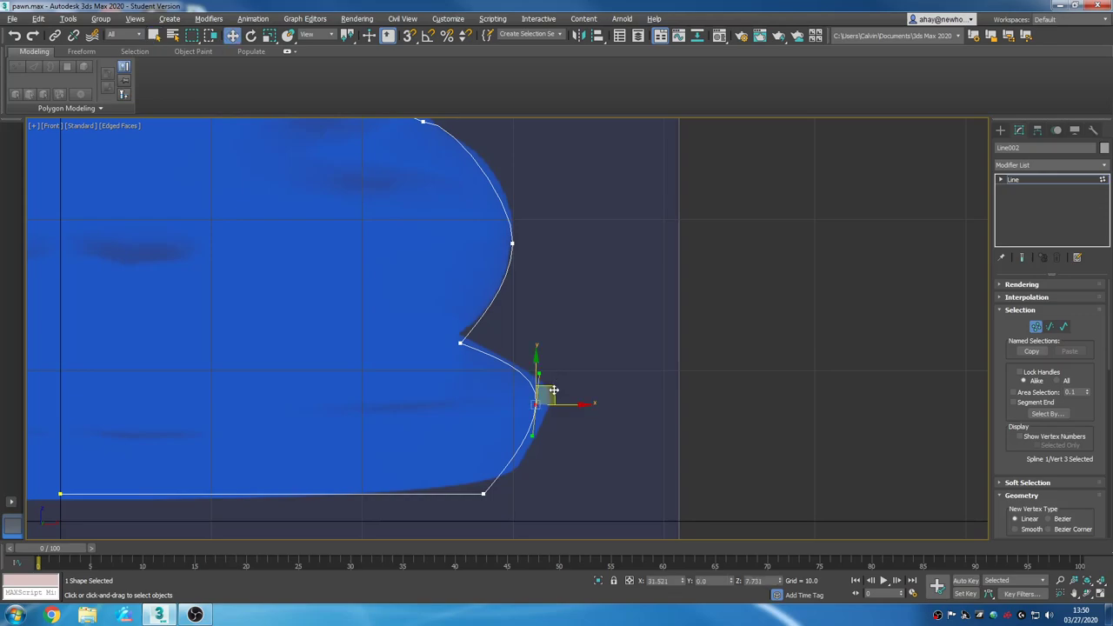
{"action": "left_click_drag", "start_coordinate": [555, 390], "coordinate": [567, 385]}
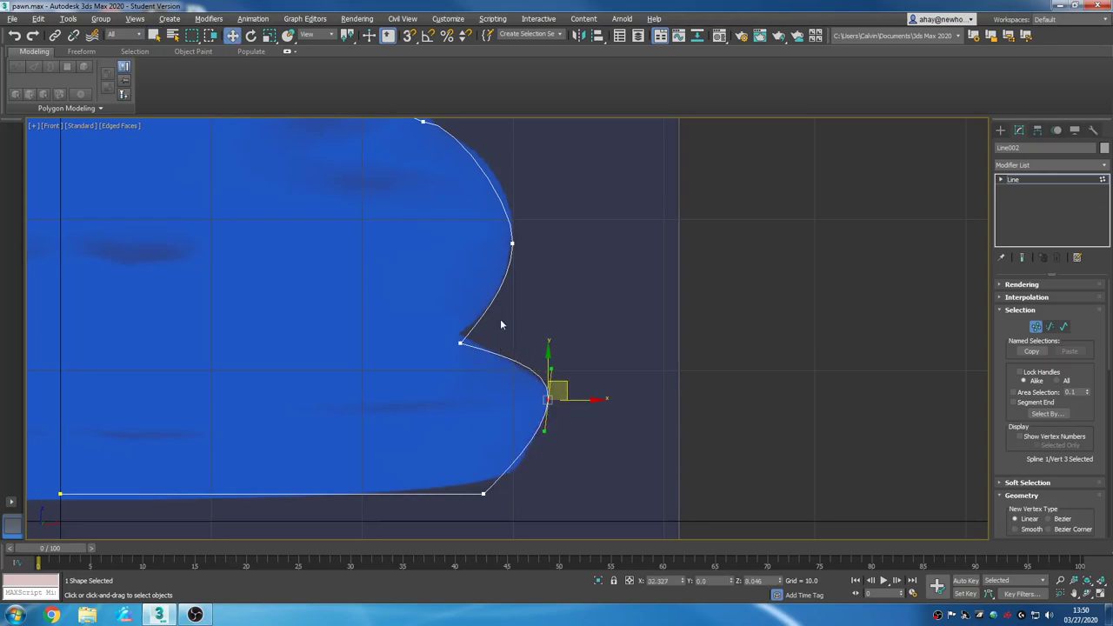
Move the notch vertex between the two base bulges up and inward to about X 26.0, Z 12.3.
{"action": "middle_click_drag", "start_coordinate": [501, 324], "coordinate": [483, 390]}
{"action": "left_click", "coordinate": [445, 408]}
{"action": "left_click_drag", "start_coordinate": [464, 394], "coordinate": [456, 387]}
{"action": "middle_click_drag", "start_coordinate": [508, 434], "coordinate": [537, 280]}
{"action": "middle_click_drag", "start_coordinate": [453, 420], "coordinate": [608, 427]}
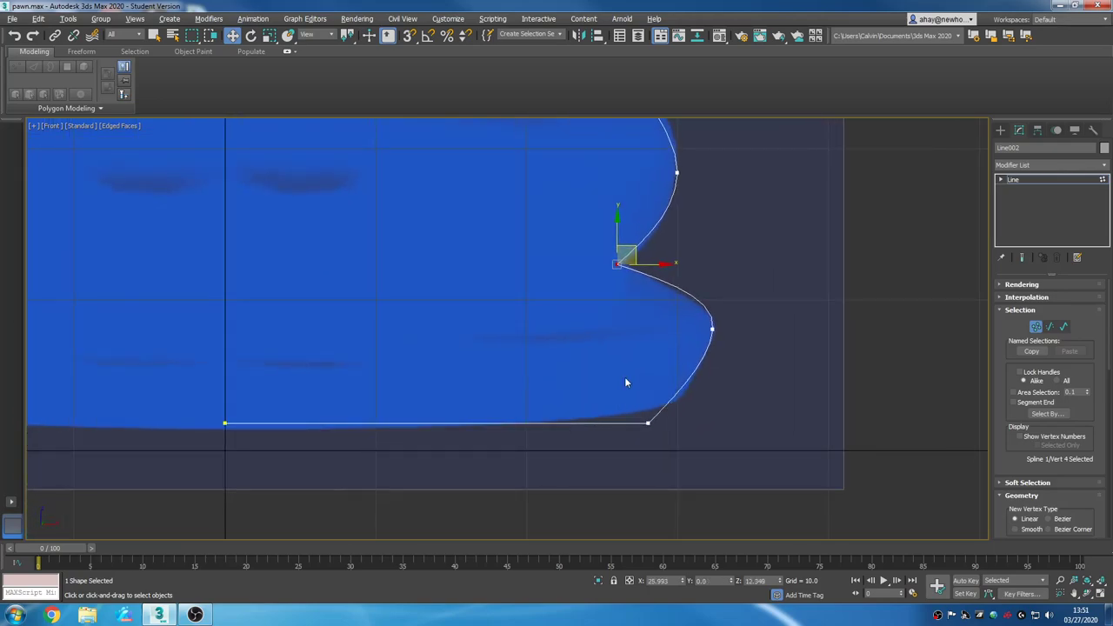
{"action": "scroll", "coordinate": [624, 383], "scroll_direction": "down", "scroll_amount": 8}
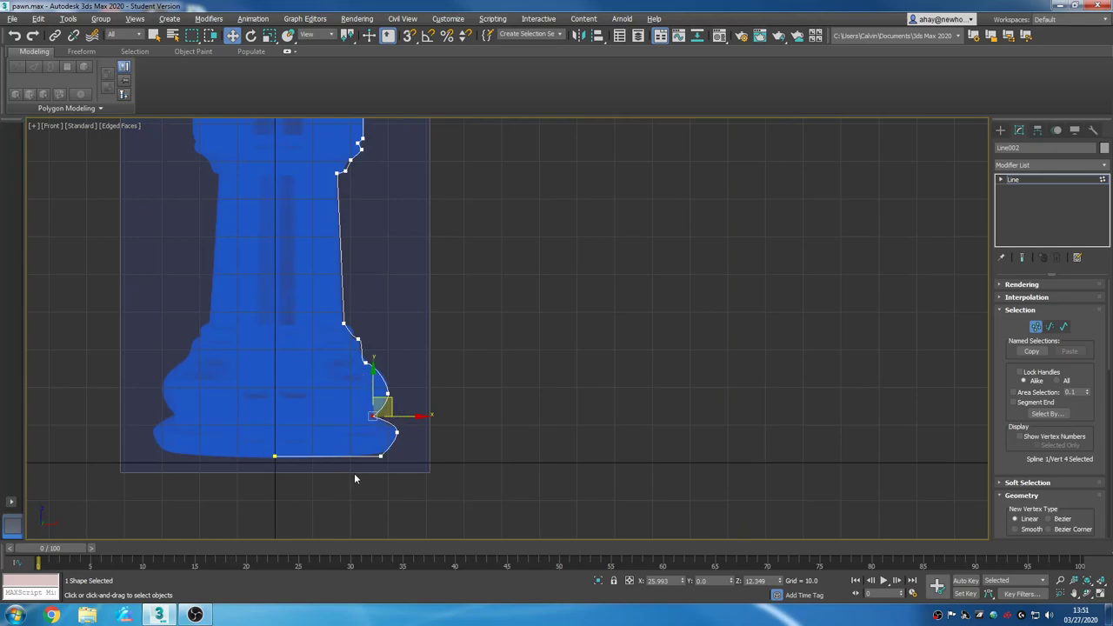
Move the outermost vertex of the lower rim to about X 32.4, Z 8.3 and shorten its Bezier handles to follow the reference edge.
{"action": "scroll", "coordinate": [390, 406], "scroll_direction": "up", "scroll_amount": 6}
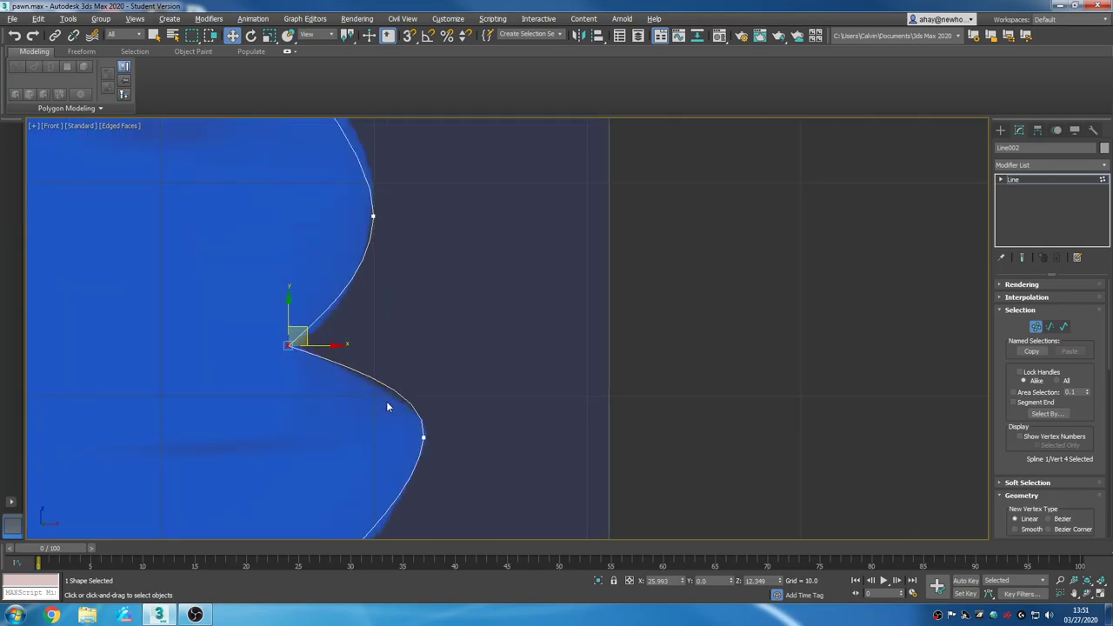
{"action": "left_click_drag", "start_coordinate": [393, 407], "coordinate": [416, 454]}
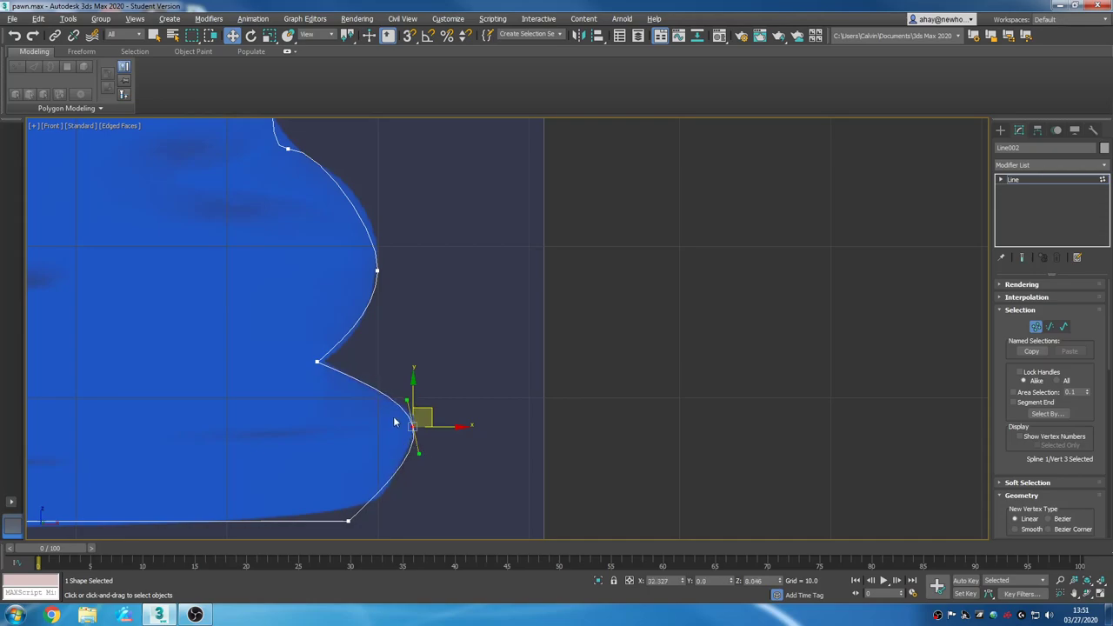
{"action": "scroll", "coordinate": [387, 402], "scroll_direction": "up", "scroll_amount": 4}
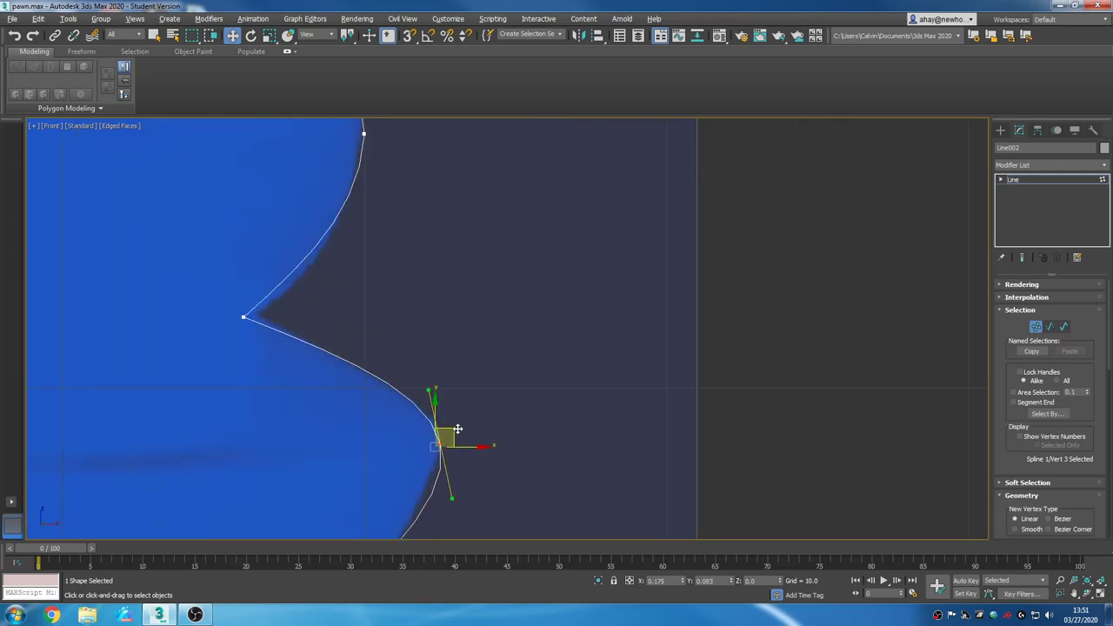
{"action": "mouse_move", "coordinate": [457, 429]}
{"action": "left_mouse_down"}
{"action": "mouse_move", "coordinate": [450, 435]}
{"action": "mouse_move", "coordinate": [453, 422]}
{"action": "left_mouse_up"}
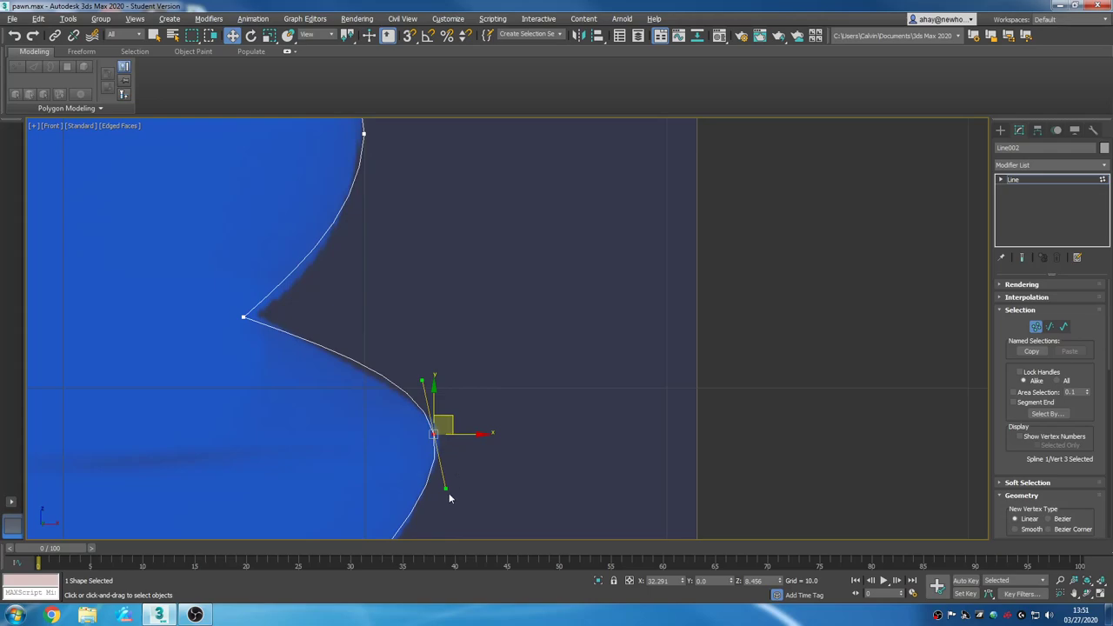
{"action": "left_click_drag", "start_coordinate": [446, 490], "coordinate": [440, 477]}
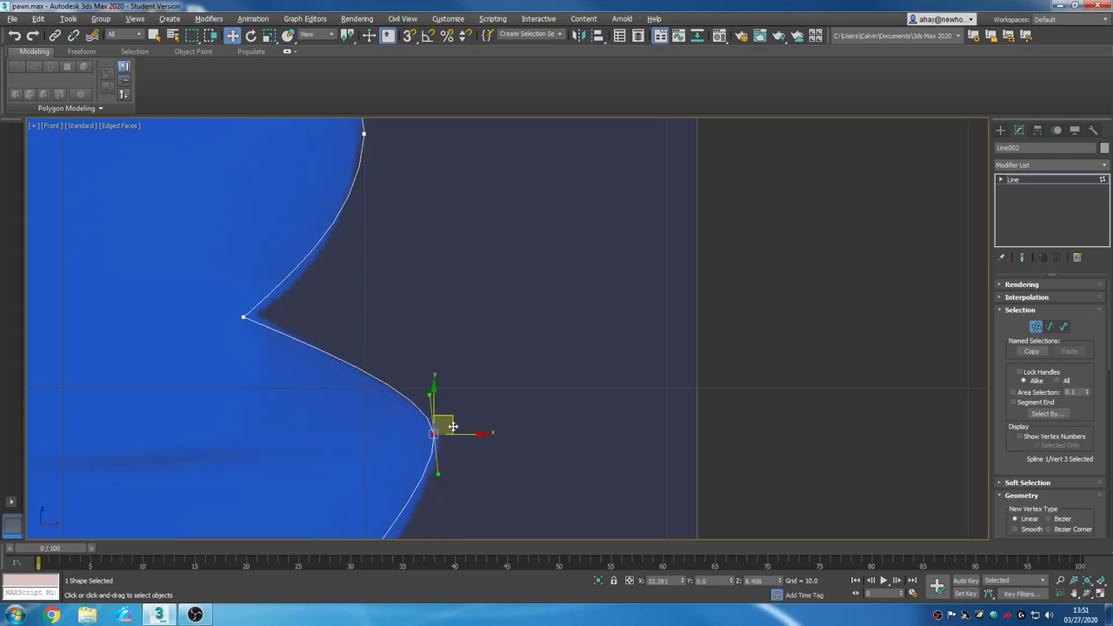
{"action": "left_click_drag", "start_coordinate": [453, 426], "coordinate": [456, 432]}
Shift the notch vertex between the two base bulges outward to about X 26.4, Z 12.4.
{"action": "middle_click_drag", "start_coordinate": [498, 479], "coordinate": [547, 360]}
{"action": "scroll", "coordinate": [534, 361], "scroll_direction": "down", "scroll_amount": 2}
{"action": "middle_click_drag", "start_coordinate": [447, 323], "coordinate": [425, 444]}
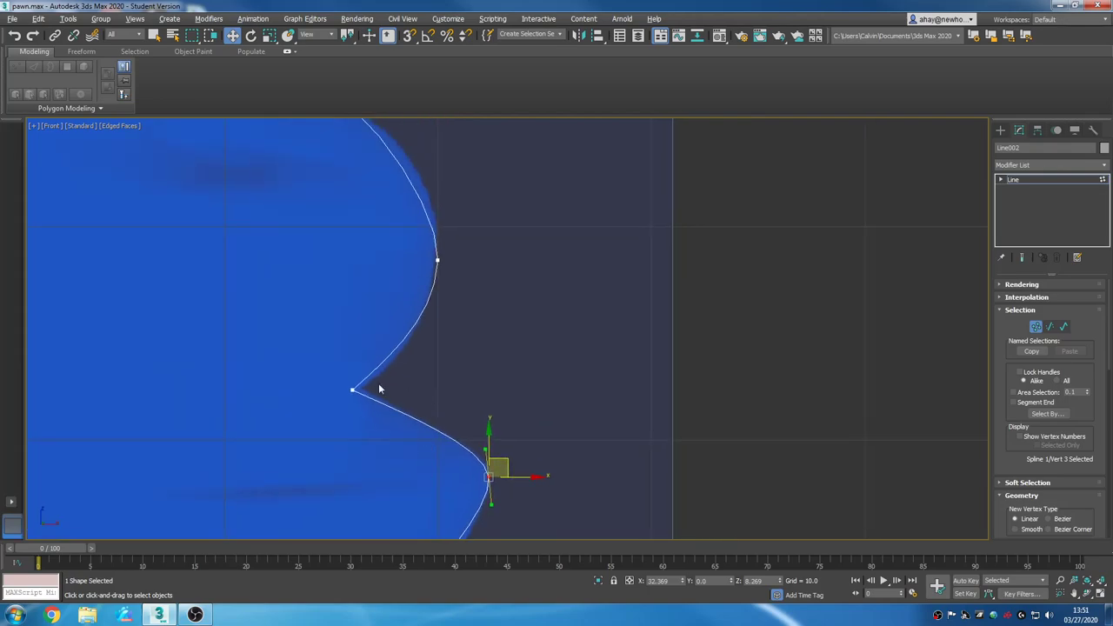
{"action": "scroll", "coordinate": [376, 384], "scroll_direction": "up", "scroll_amount": 2}
{"action": "left_click_drag", "start_coordinate": [291, 355], "coordinate": [379, 428]}
{"action": "left_click_drag", "start_coordinate": [350, 380], "coordinate": [368, 379]}
Move the outermost vertex of the upper base bulge slightly up and outward onto the reference edge.
{"action": "middle_click_drag", "start_coordinate": [592, 188], "coordinate": [524, 444]}
{"action": "scroll", "coordinate": [490, 393], "scroll_direction": "down", "scroll_amount": 3}
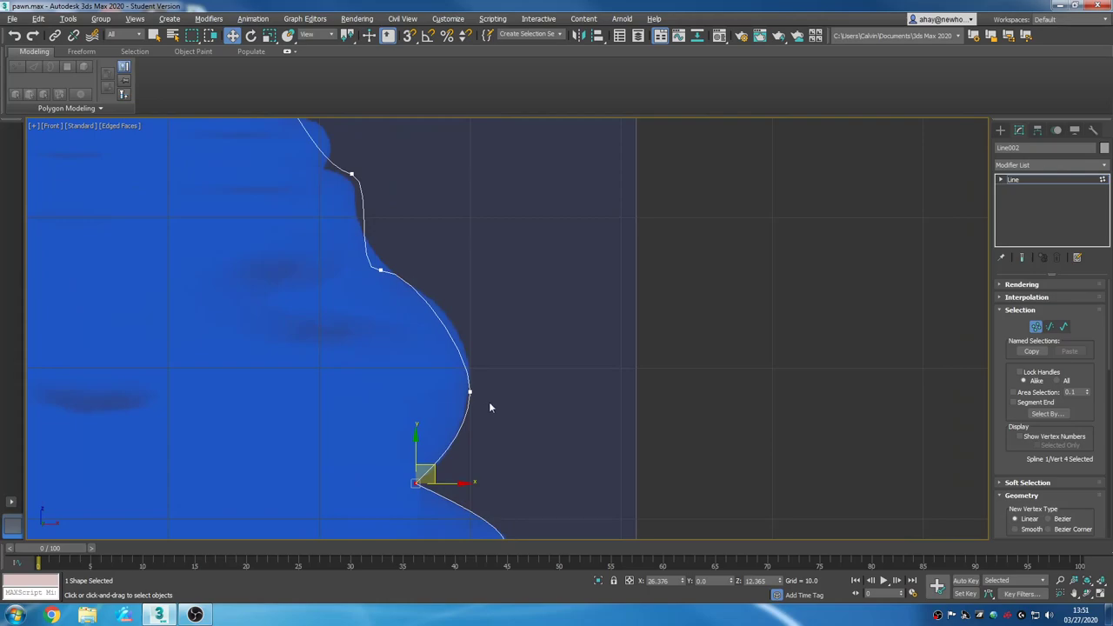
{"action": "left_click_drag", "start_coordinate": [452, 356], "coordinate": [499, 431]}
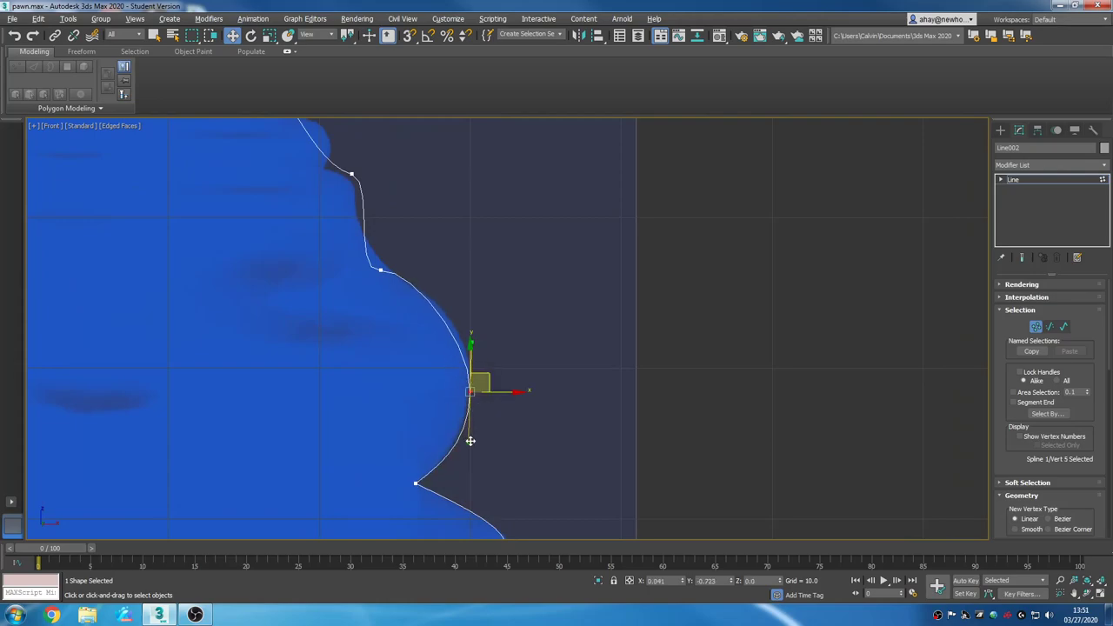
{"action": "left_click_drag", "start_coordinate": [489, 376], "coordinate": [493, 364]}
{"action": "left_click", "coordinate": [504, 418]}
Move the vertex at the top of the upper base bulge outward so the curve meets the reference edge.
{"action": "middle_click_drag", "start_coordinate": [437, 327], "coordinate": [452, 481]}
{"action": "scroll", "coordinate": [426, 410], "scroll_direction": "up", "scroll_amount": 2}
{"action": "scroll", "coordinate": [425, 410], "scroll_direction": "up", "scroll_amount": 2}
{"action": "middle_click_drag", "start_coordinate": [396, 446], "coordinate": [449, 385]}
{"action": "left_click_drag", "start_coordinate": [400, 367], "coordinate": [437, 407]}
{"action": "left_click_drag", "start_coordinate": [366, 385], "coordinate": [469, 368]}
Shorten the Bezier handles of the step vertex below the small bead and position it at about X 22.0, Z 32.4.
{"action": "middle_click_drag", "start_coordinate": [396, 237], "coordinate": [416, 310]}
{"action": "left_click", "coordinate": [387, 258]}
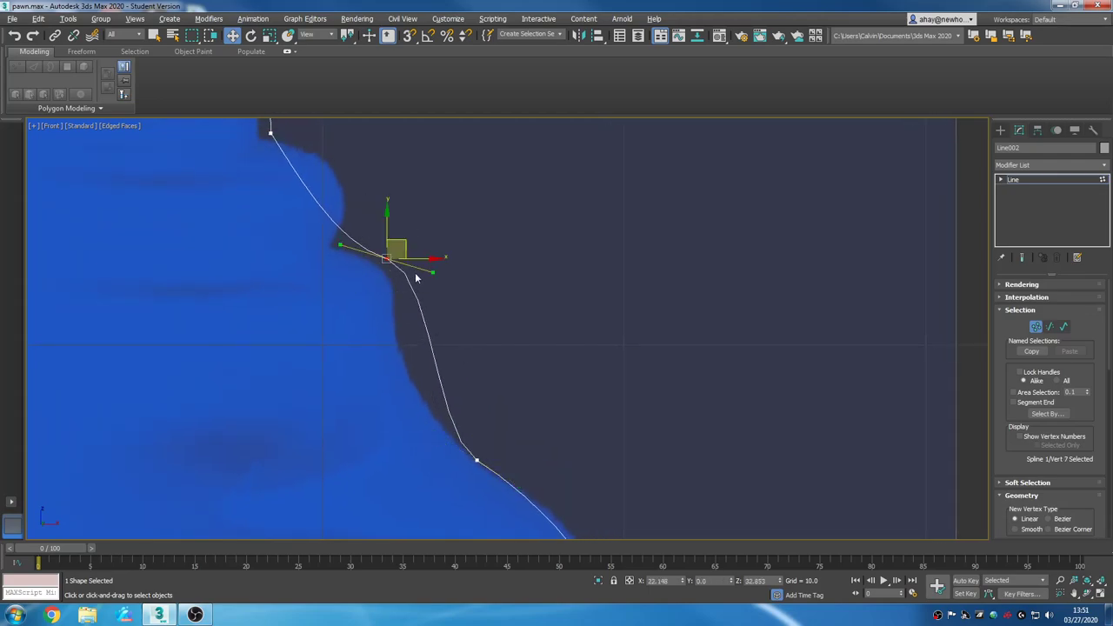
{"action": "left_click_drag", "start_coordinate": [429, 274], "coordinate": [403, 261]}
{"action": "middle_click_drag", "start_coordinate": [521, 355], "coordinate": [569, 337]}
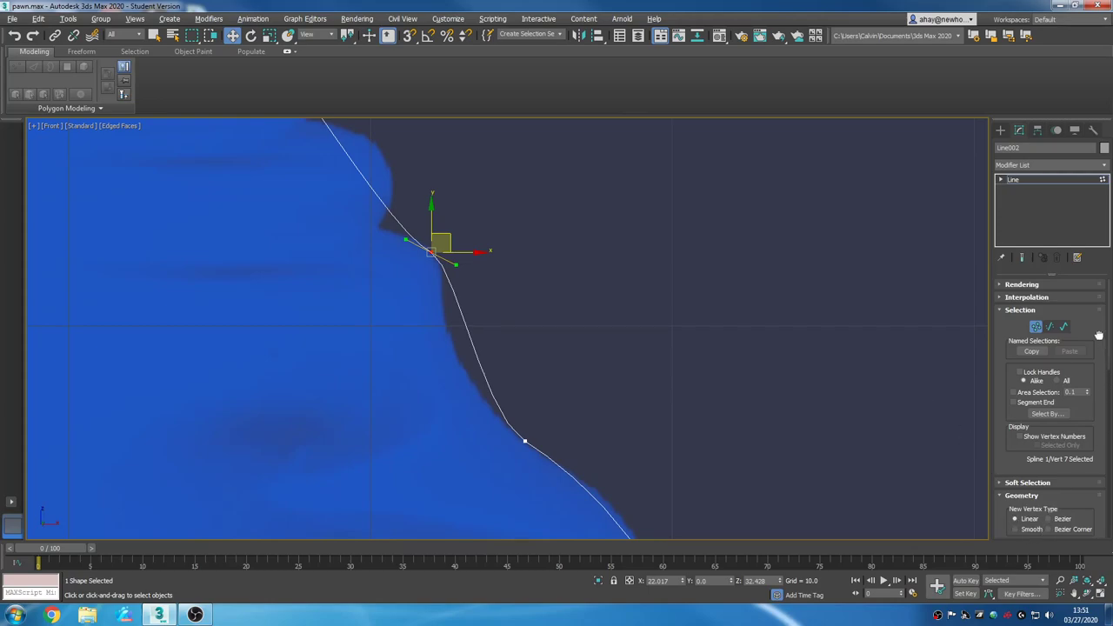
Refine the line with a vertex midway along the concave curve above the upper bulge and move it inward onto the reference edge.
{"action": "scroll", "coordinate": [1087, 383], "scroll_direction": "down", "scroll_amount": 5}
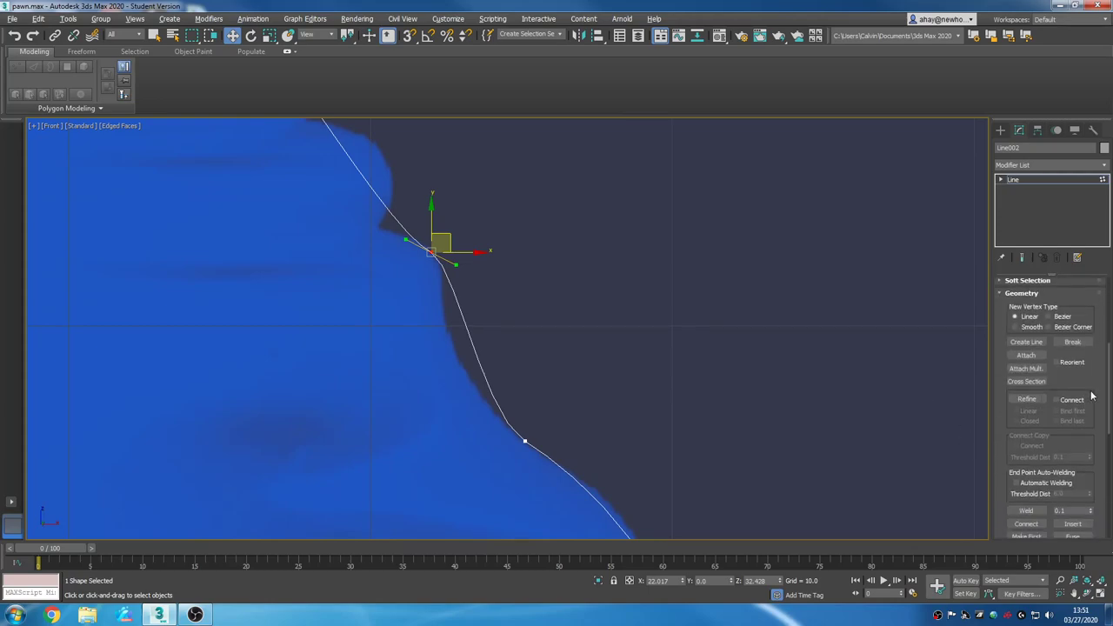
{"action": "left_click", "coordinate": [1027, 390]}
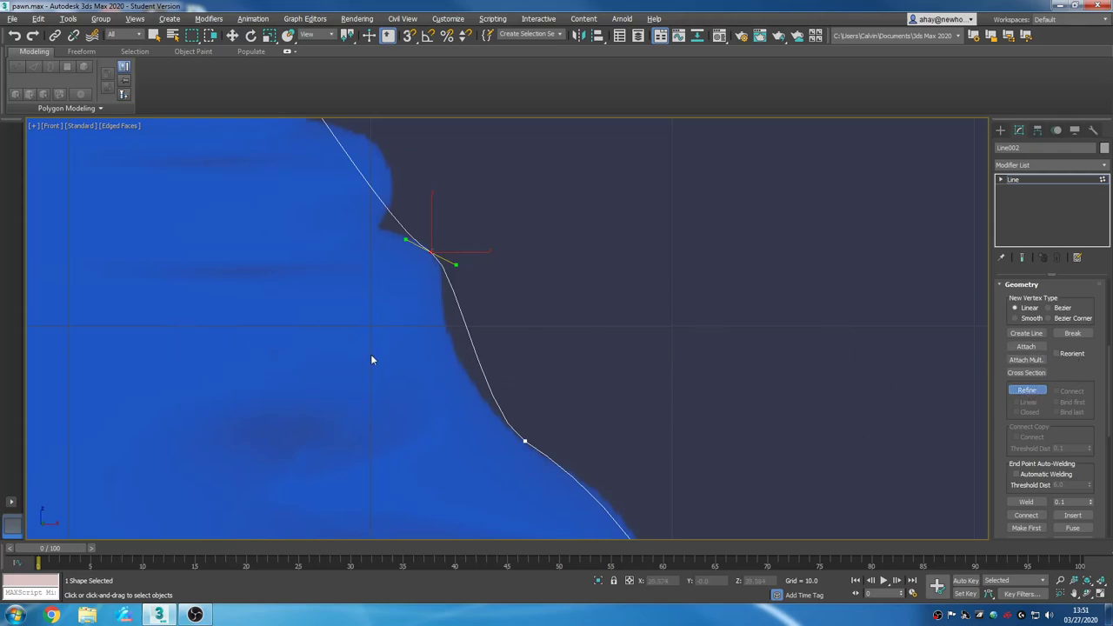
{"action": "left_click", "coordinate": [470, 339]}
{"action": "right_click", "coordinate": [475, 334]}
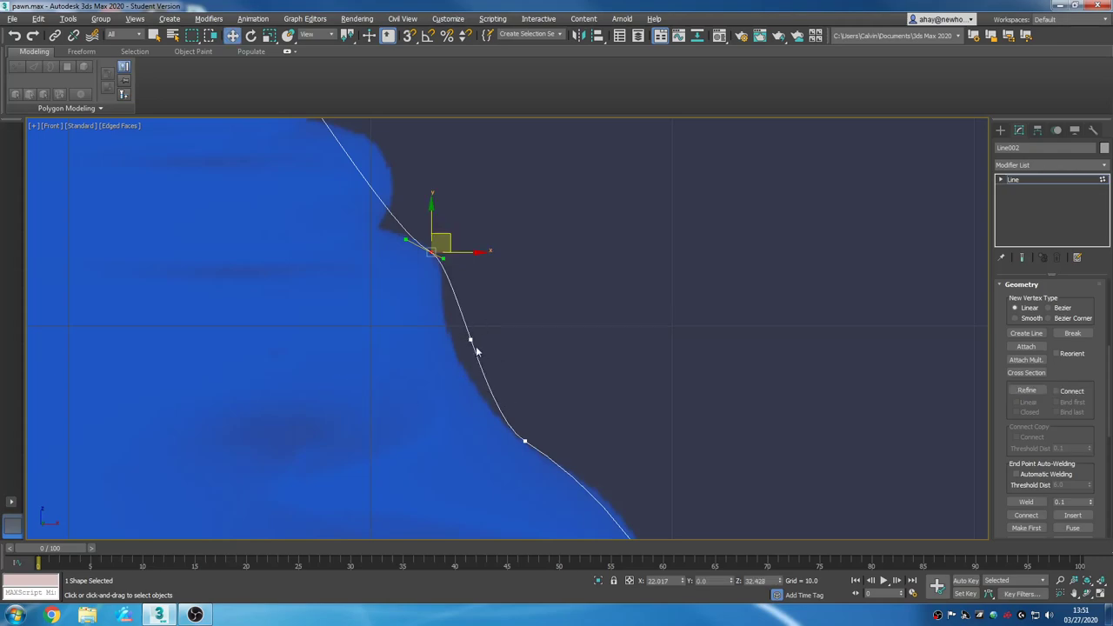
{"action": "left_click", "coordinate": [470, 339]}
{"action": "left_click_drag", "start_coordinate": [490, 325], "coordinate": [472, 337]}
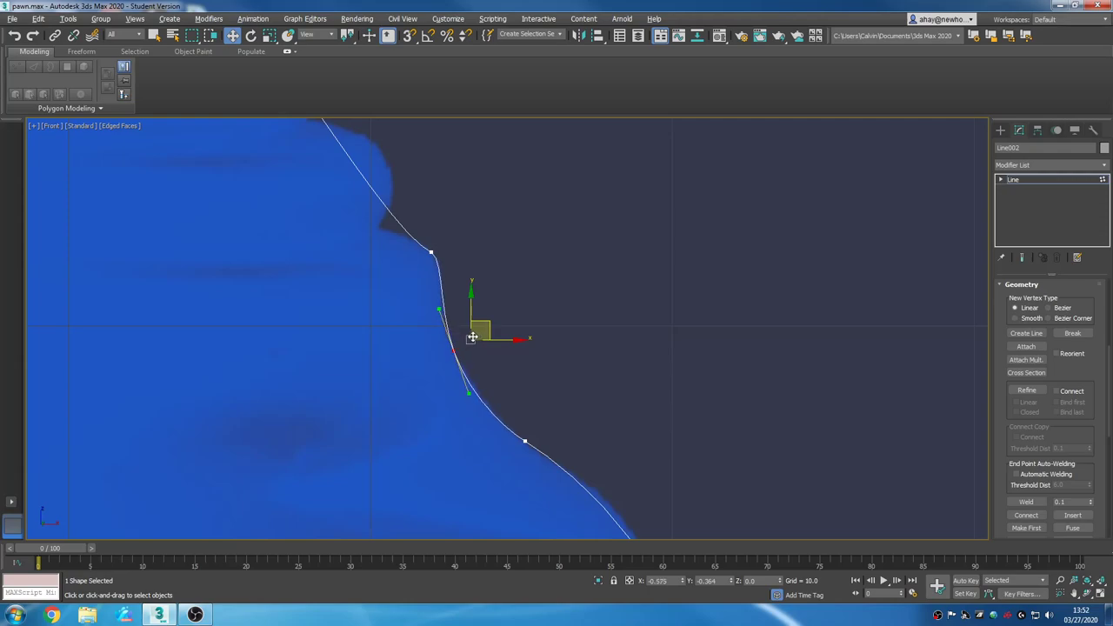
{"action": "left_click", "coordinate": [488, 423]}
Refine the line with a vertex below the small bead and move it into the notch at about X 20.3, Z 33.2.
{"action": "middle_click_drag", "start_coordinate": [411, 393], "coordinate": [500, 451]}
{"action": "scroll", "coordinate": [501, 444], "scroll_direction": "down", "scroll_amount": 3}
{"action": "scroll", "coordinate": [501, 379], "scroll_direction": "up", "scroll_amount": 6}
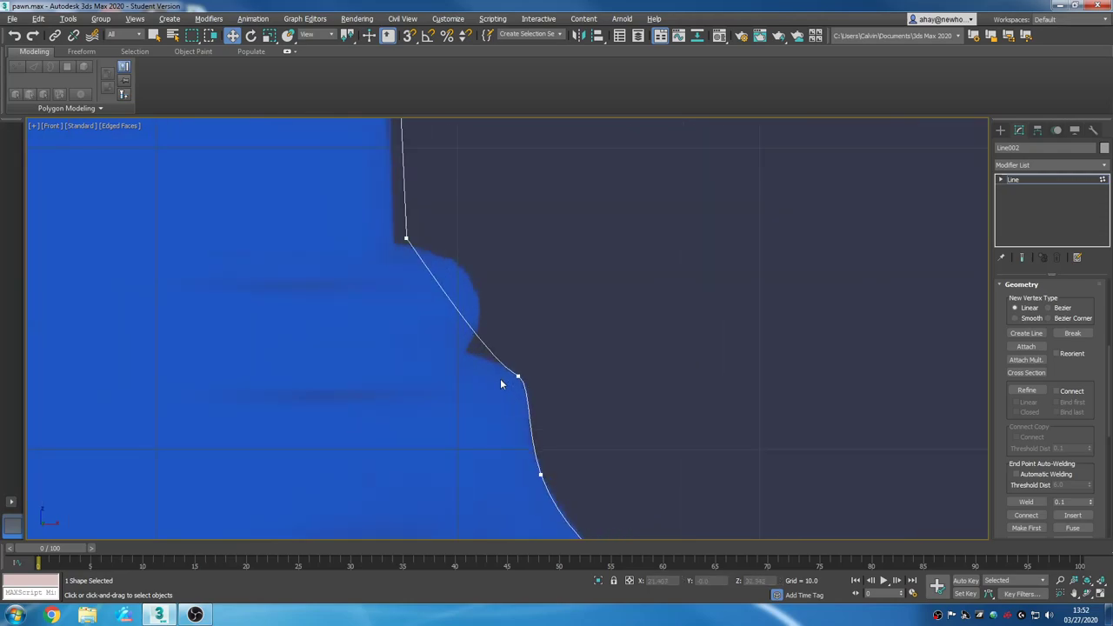
{"action": "left_click", "coordinate": [1026, 390]}
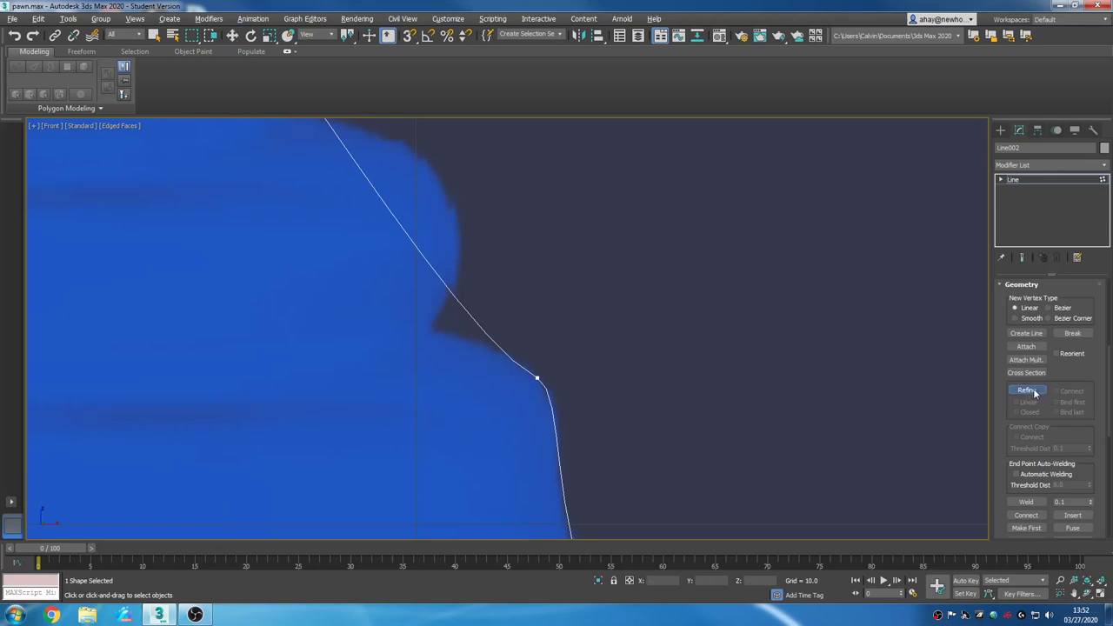
{"action": "left_click", "coordinate": [473, 313]}
{"action": "key", "text": "w"}
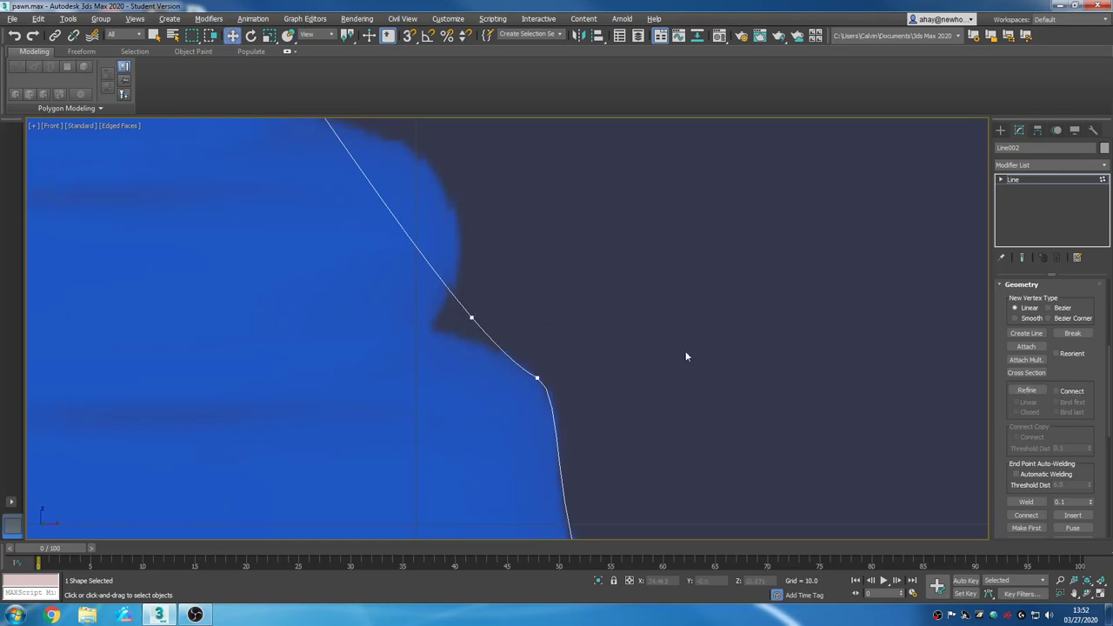
{"action": "left_click", "coordinate": [471, 317]}
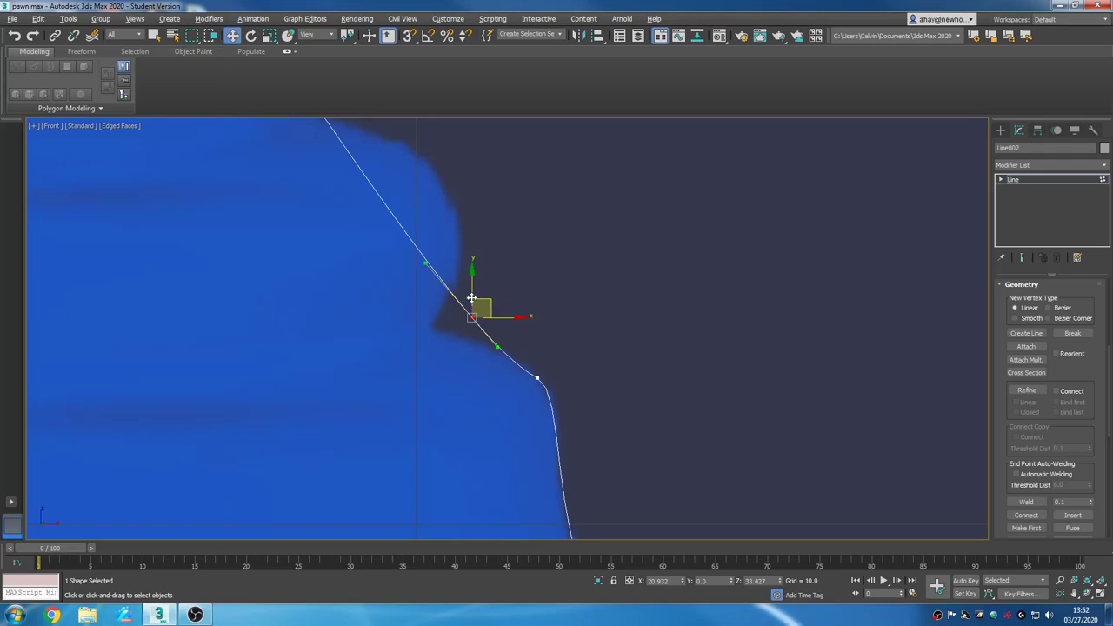
{"action": "left_click_drag", "start_coordinate": [481, 307], "coordinate": [455, 316]}
Make the notch vertex below the bead a Bezier Corner and bend its two handles along the bead and the step beneath it.
{"action": "right_click", "coordinate": [431, 327]}
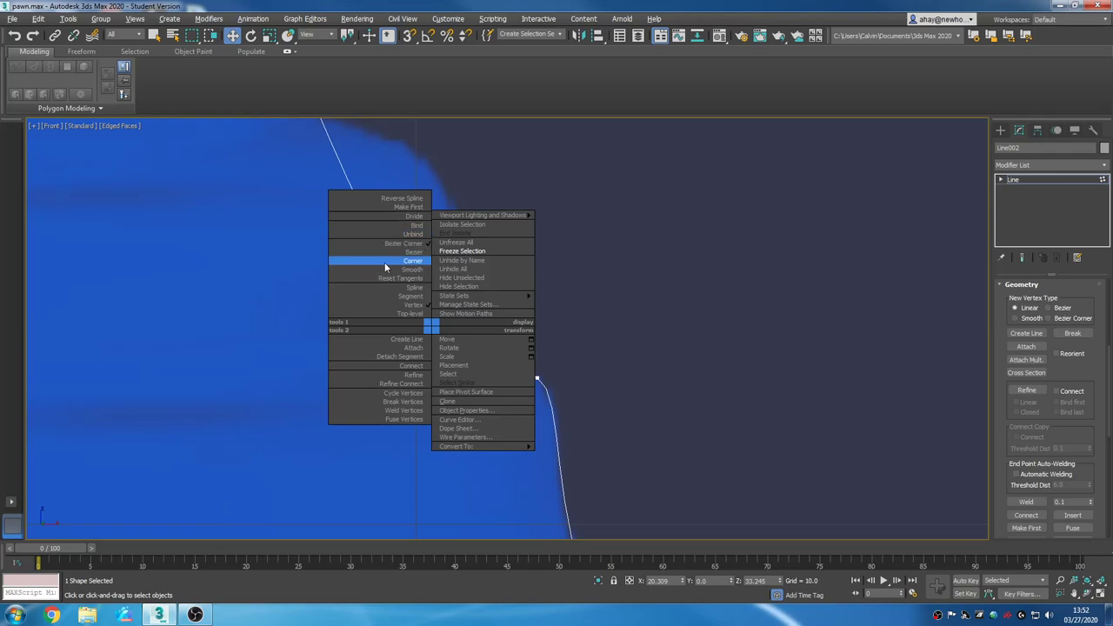
{"action": "left_click", "coordinate": [405, 252]}
{"action": "left_click_drag", "start_coordinate": [460, 360], "coordinate": [484, 334]}
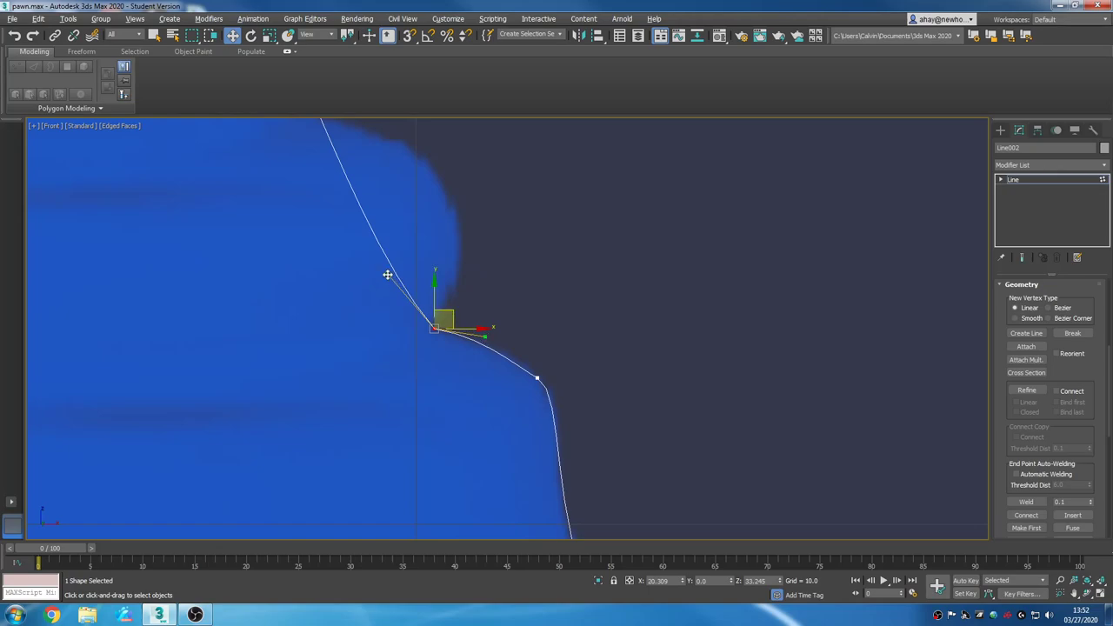
{"action": "left_click_drag", "start_coordinate": [387, 274], "coordinate": [507, 203]}
Try 12 interpolation steps for the line, and settle on 6.
{"action": "middle_click_drag", "start_coordinate": [506, 251], "coordinate": [547, 394]}
{"action": "scroll", "coordinate": [541, 388], "scroll_direction": "up", "scroll_amount": 2}
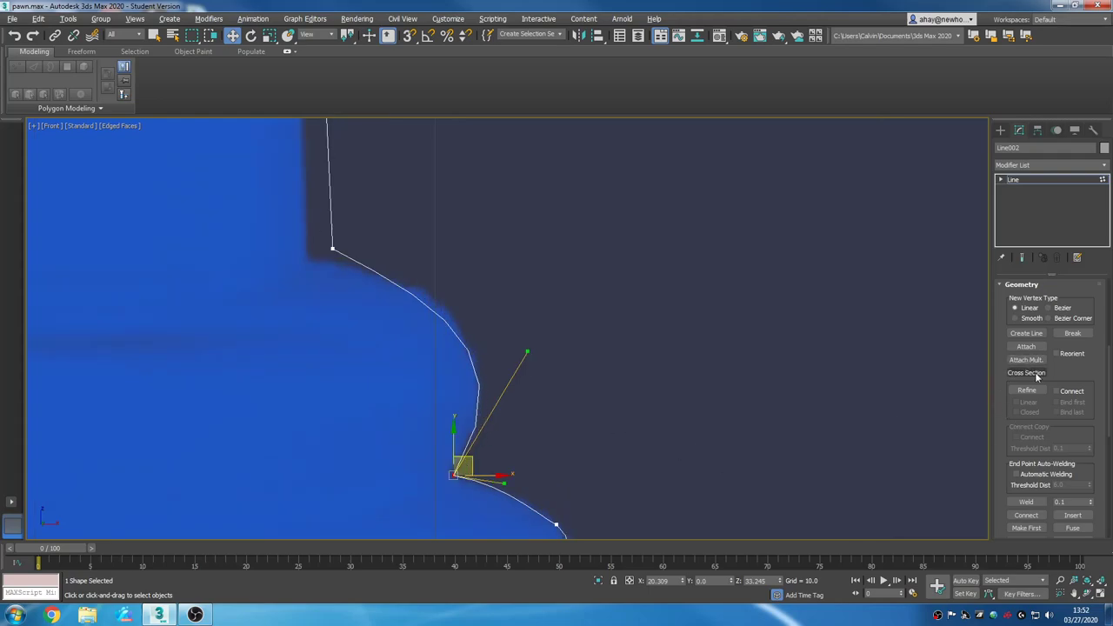
{"action": "scroll", "coordinate": [1109, 397], "scroll_direction": "up", "scroll_amount": 5}
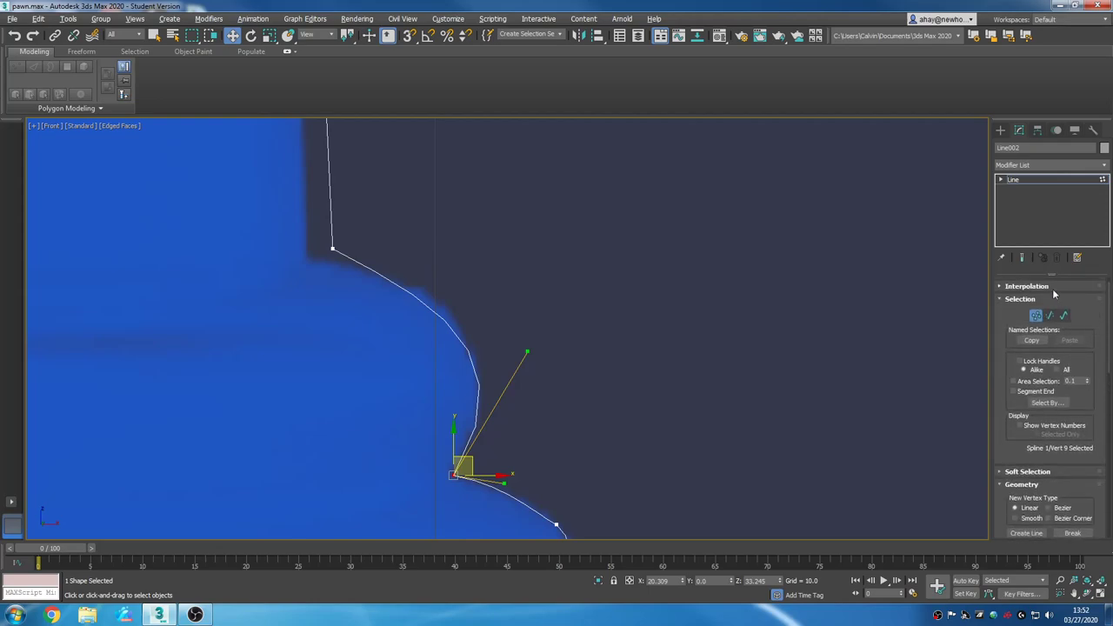
{"action": "left_click", "coordinate": [1050, 289]}
{"action": "double_click", "coordinate": [1058, 298]}
{"action": "middle_click_drag", "start_coordinate": [616, 415], "coordinate": [628, 401]}
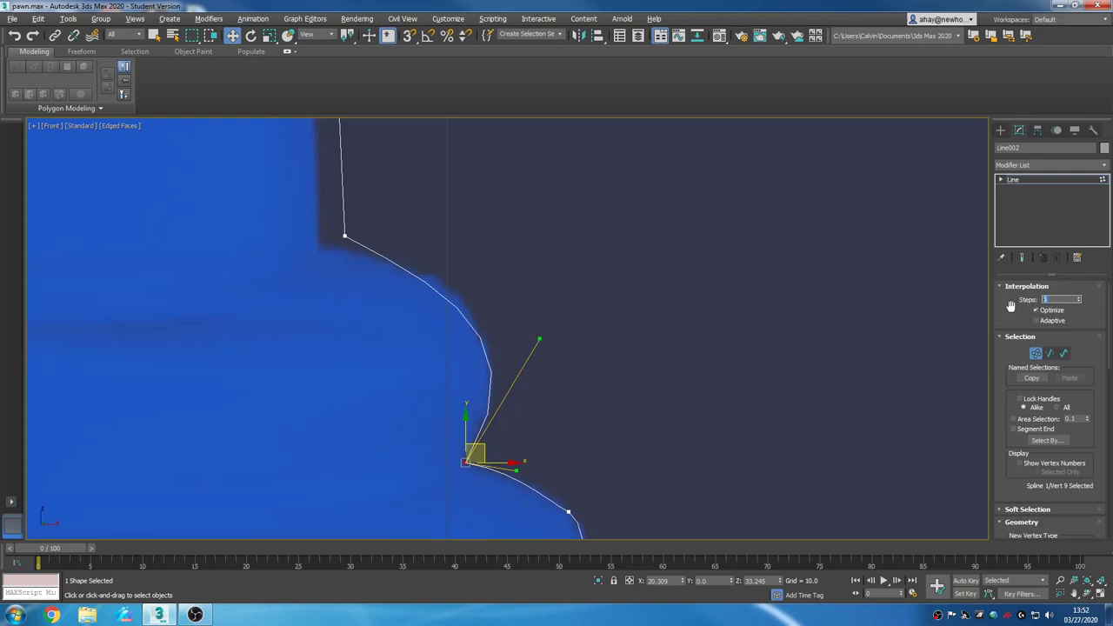
{"action": "double_click", "coordinate": [1047, 301]}
{"action": "type", "text": "12"}
{"action": "key", "text": "Return"}
{"action": "type", "text": "6"}
{"action": "key", "text": "Return"}
Refine the line with a vertex on the bead's upper curve and move it to about X 20.0, Z 36.1.
{"action": "left_click_drag", "start_coordinate": [1109, 331], "coordinate": [1108, 394]}
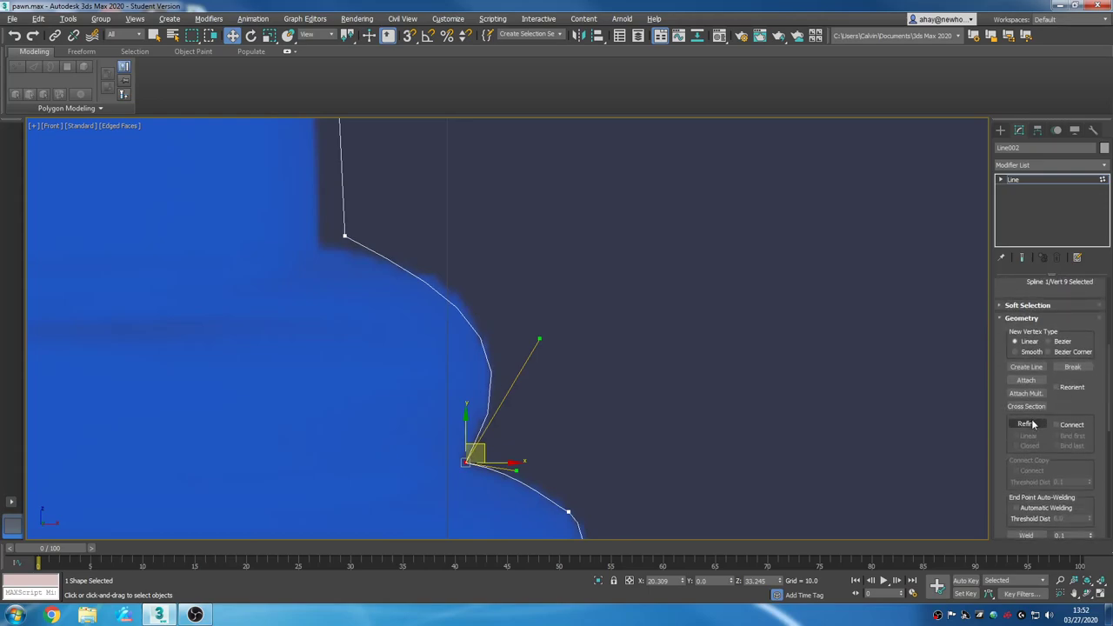
{"action": "left_click", "coordinate": [1027, 424]}
{"action": "left_click", "coordinate": [447, 299]}
{"action": "right_click", "coordinate": [449, 311]}
{"action": "left_click_drag", "start_coordinate": [490, 339], "coordinate": [489, 339]}
{"action": "left_click_drag", "start_coordinate": [466, 285], "coordinate": [466, 277]}
{"action": "middle_click_drag", "start_coordinate": [364, 313], "coordinate": [428, 328]}
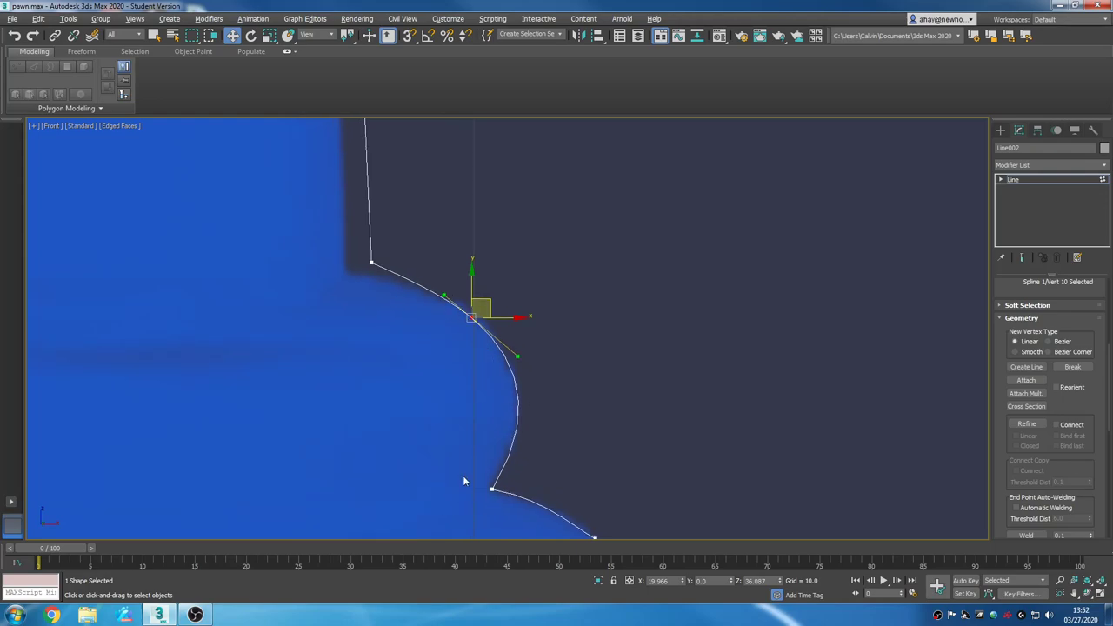
Move the vertex at the foot of the shaft inward and down into the corner where it meets the bead.
{"action": "left_click_drag", "start_coordinate": [505, 515], "coordinate": [508, 476]}
{"action": "left_click", "coordinate": [527, 464]}
{"action": "left_click", "coordinate": [371, 261]}
{"action": "middle_click_drag", "start_coordinate": [405, 284], "coordinate": [458, 337]}
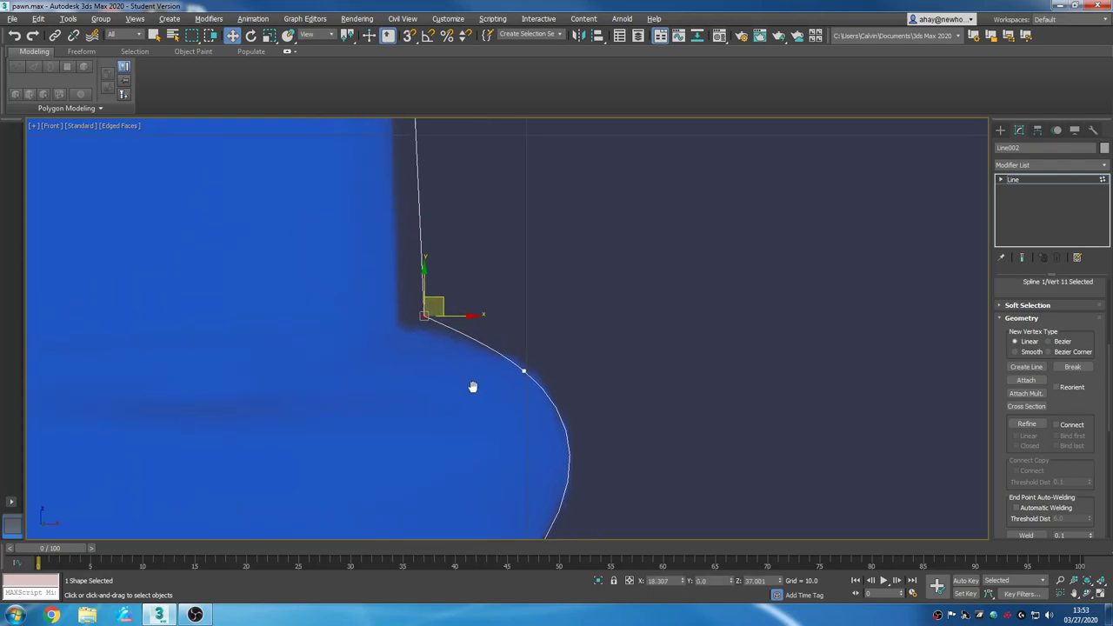
{"action": "left_click_drag", "start_coordinate": [444, 299], "coordinate": [420, 311]}
{"action": "left_click", "coordinate": [461, 297]}
Move the vertex at the top of the shaft down onto the reference corner beneath the rook's head.
{"action": "scroll", "coordinate": [487, 366], "scroll_direction": "down", "scroll_amount": 5}
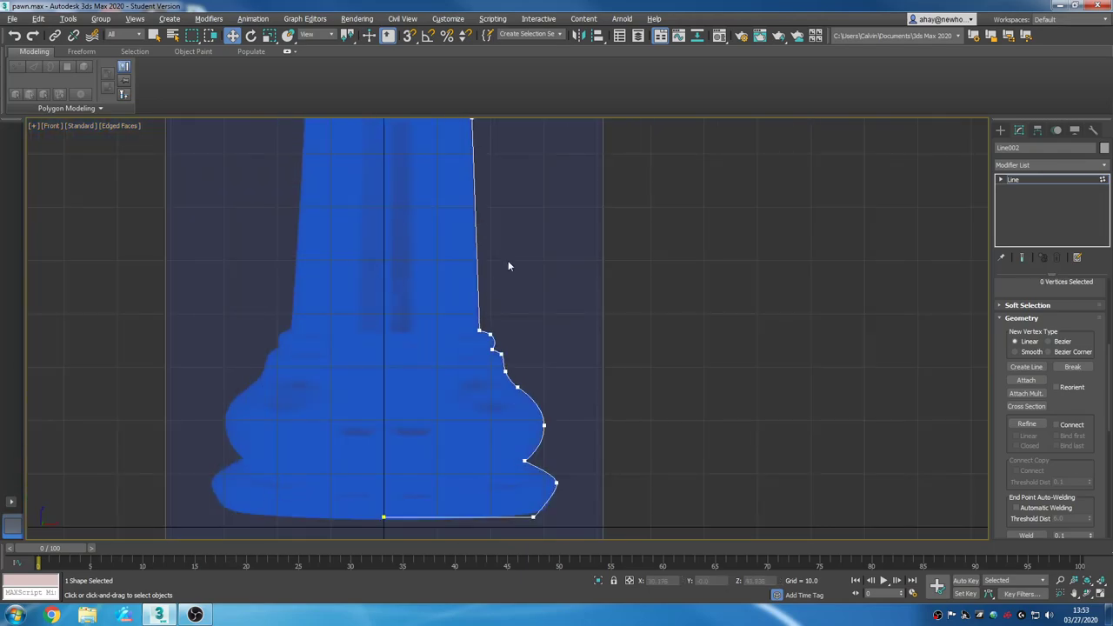
{"action": "middle_click_drag", "start_coordinate": [496, 251], "coordinate": [492, 499]}
{"action": "scroll", "coordinate": [477, 362], "scroll_direction": "up", "scroll_amount": 6}
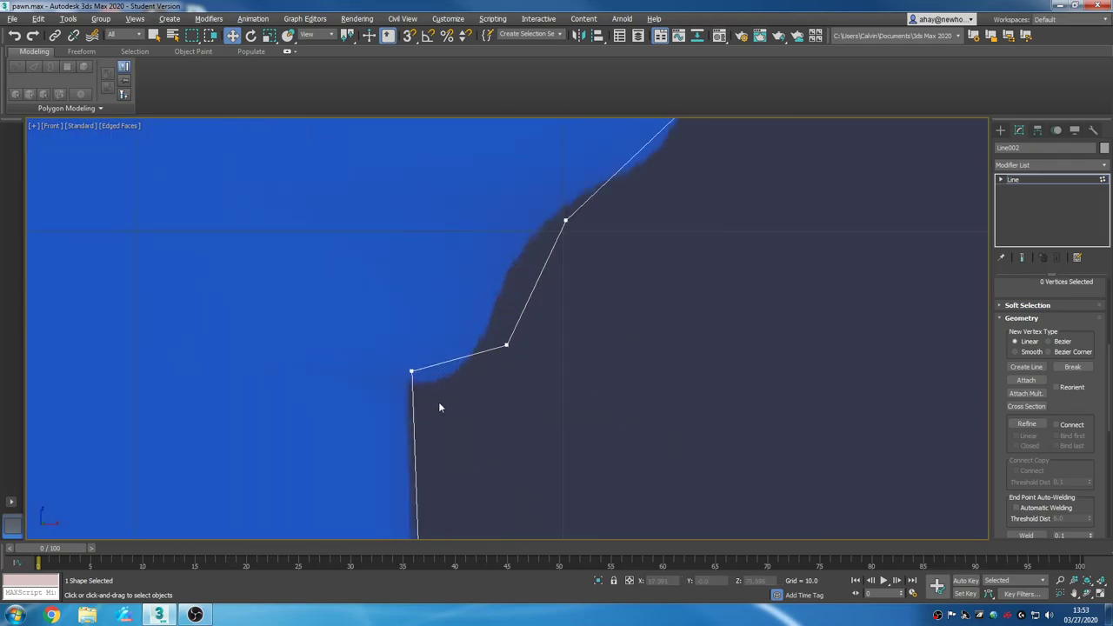
{"action": "left_click", "coordinate": [412, 372]}
{"action": "scroll", "coordinate": [448, 409], "scroll_direction": "down", "scroll_amount": 4}
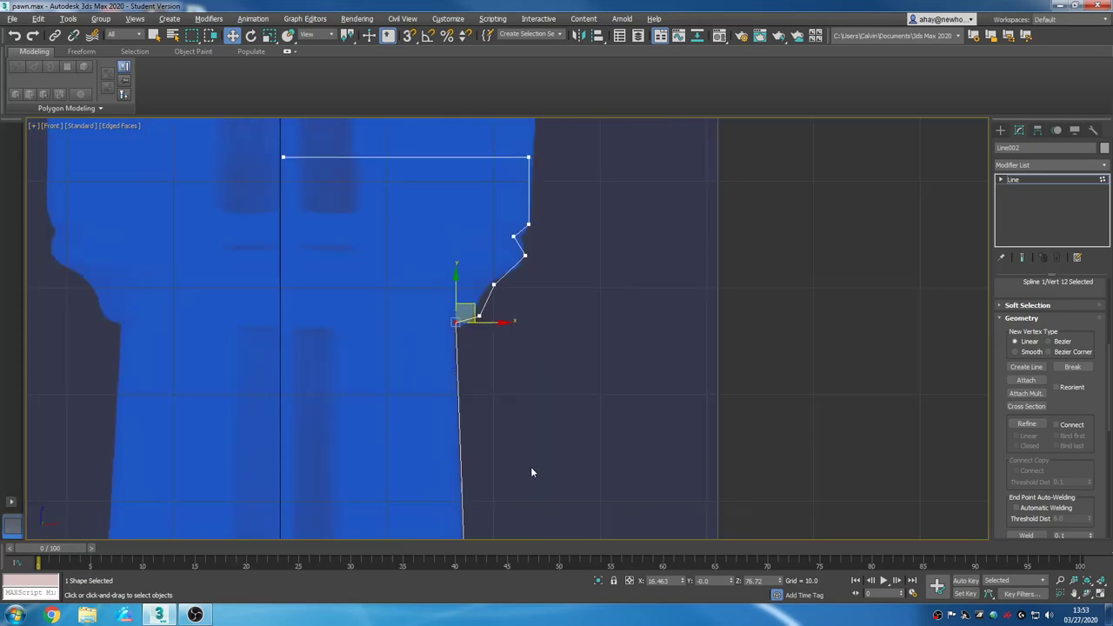
{"action": "scroll", "coordinate": [532, 472], "scroll_direction": "down", "scroll_amount": 5}
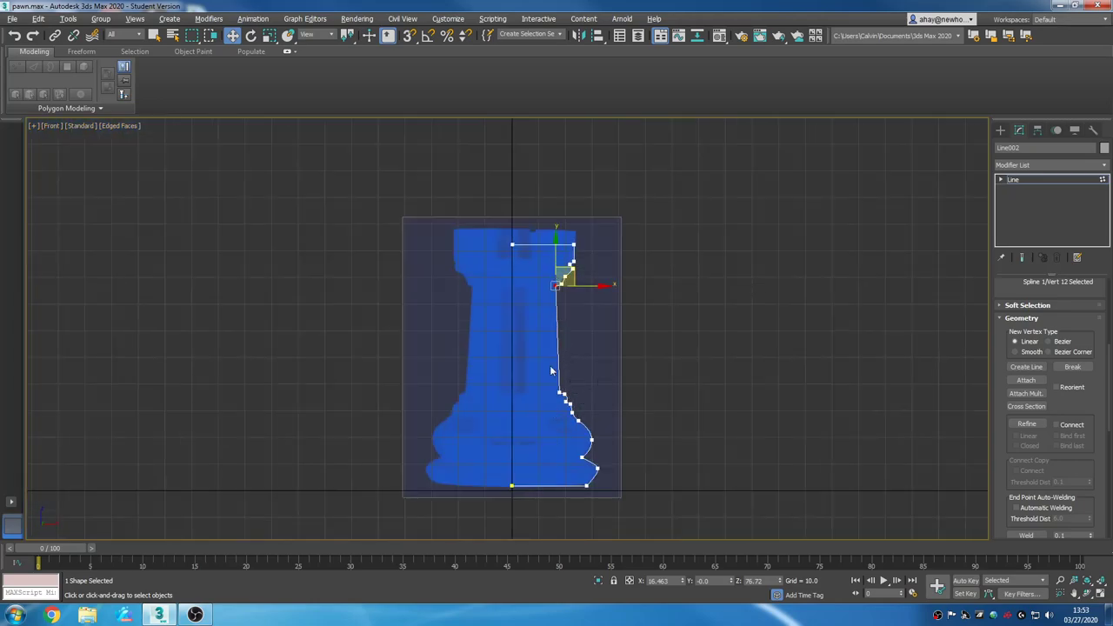
{"action": "scroll", "coordinate": [577, 324], "scroll_direction": "up", "scroll_amount": 5}
{"action": "middle_click_drag", "start_coordinate": [529, 235], "coordinate": [520, 304]}
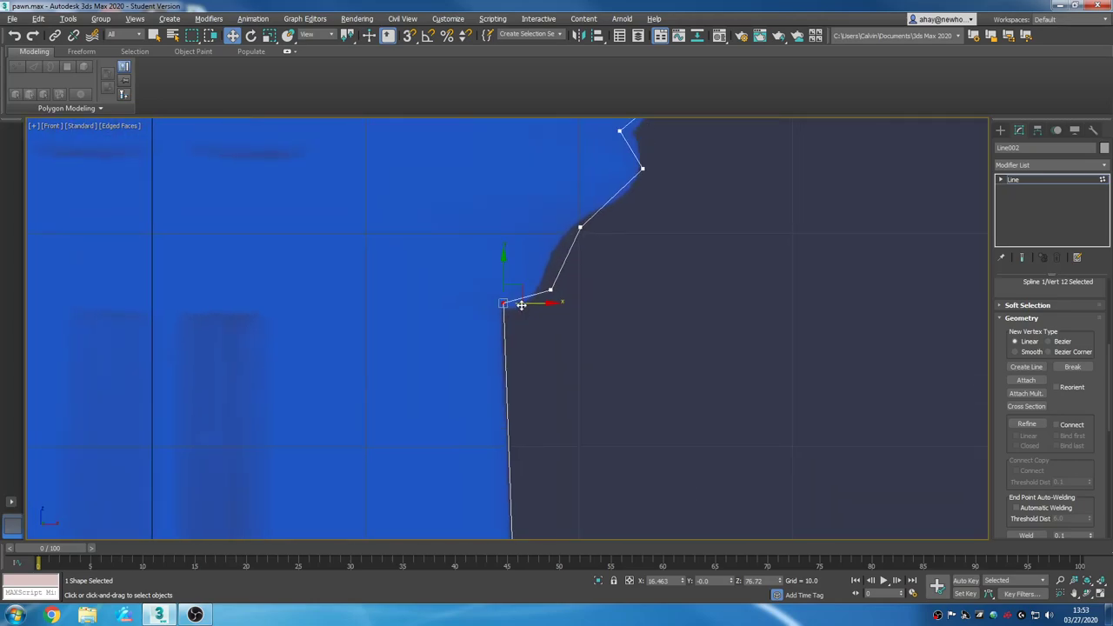
{"action": "left_click_drag", "start_coordinate": [520, 283], "coordinate": [510, 296]}
{"action": "left_click", "coordinate": [546, 320]}
Convert the vertex just outward of the shaft's top corner to Bezier and move it inward and down onto the reference curve.
{"action": "scroll", "coordinate": [573, 312], "scroll_direction": "up", "scroll_amount": 4}
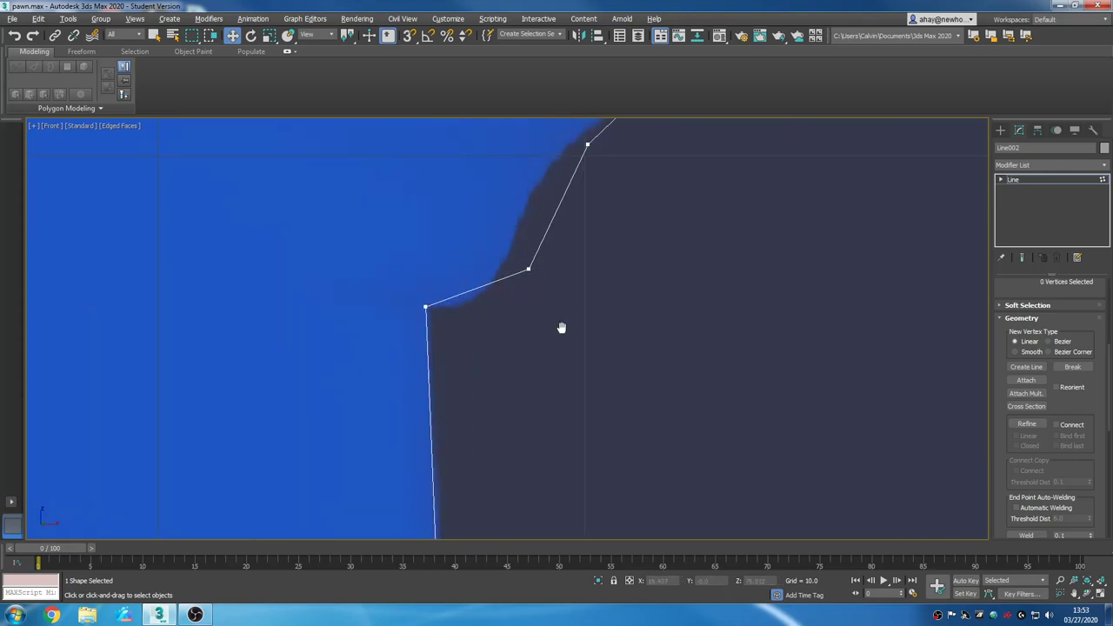
{"action": "middle_click_drag", "start_coordinate": [562, 325], "coordinate": [554, 400]}
{"action": "left_click", "coordinate": [513, 352]}
{"action": "right_click", "coordinate": [515, 347]}
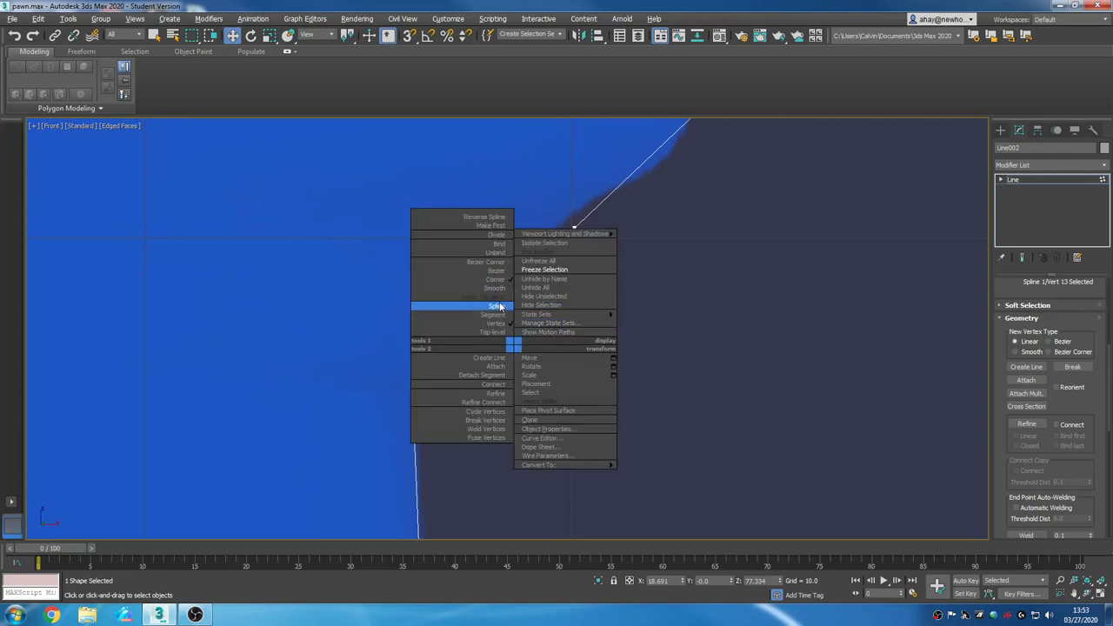
{"action": "left_click", "coordinate": [496, 270]}
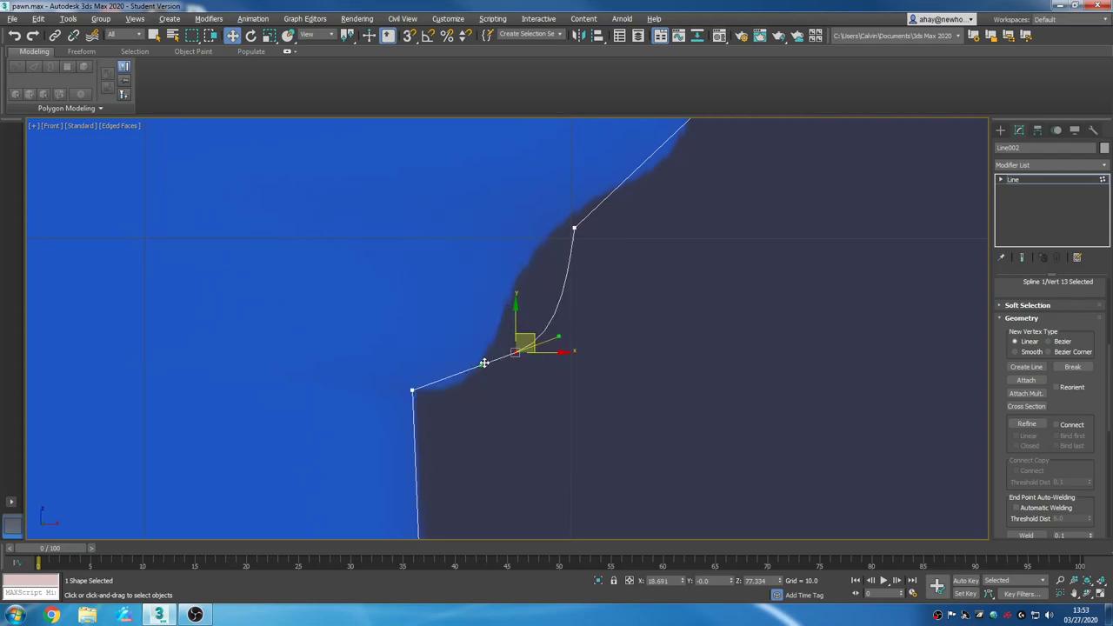
{"action": "mouse_move", "coordinate": [484, 363]}
{"action": "left_mouse_down"}
{"action": "mouse_move", "coordinate": [547, 326]}
{"action": "mouse_move", "coordinate": [486, 358]}
{"action": "left_mouse_up"}
{"action": "left_click", "coordinate": [601, 333]}
Convert the next vertex up the head's underside to Bezier and move it inward and down onto the reference curve.
{"action": "middle_click_drag", "start_coordinate": [601, 333], "coordinate": [600, 435]}
{"action": "left_click_drag", "start_coordinate": [596, 405], "coordinate": [597, 406]}
{"action": "right_click", "coordinate": [554, 339]}
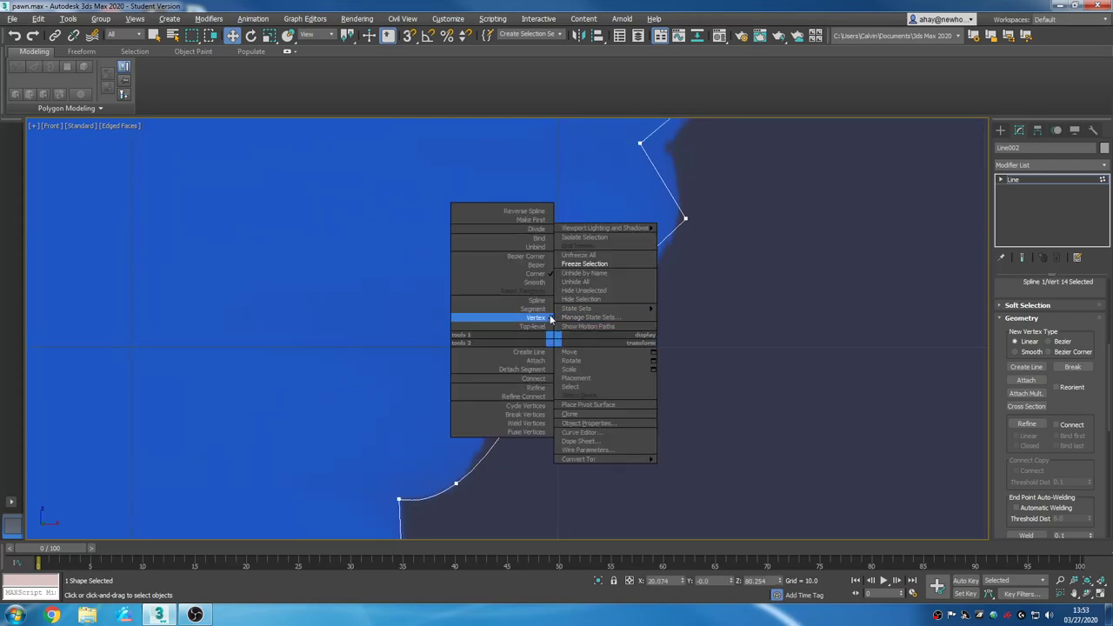
{"action": "left_click", "coordinate": [533, 264]}
{"action": "left_click_drag", "start_coordinate": [577, 330], "coordinate": [533, 358]}
{"action": "left_click", "coordinate": [545, 427]}
Set the bulge vertex below the head's notch to Smooth and move it inward and down onto the silhouette.
{"action": "scroll", "coordinate": [573, 337], "scroll_direction": "down", "scroll_amount": 3}
{"action": "middle_click_drag", "start_coordinate": [618, 287], "coordinate": [493, 392]}
{"action": "scroll", "coordinate": [534, 363], "scroll_direction": "up", "scroll_amount": 2}
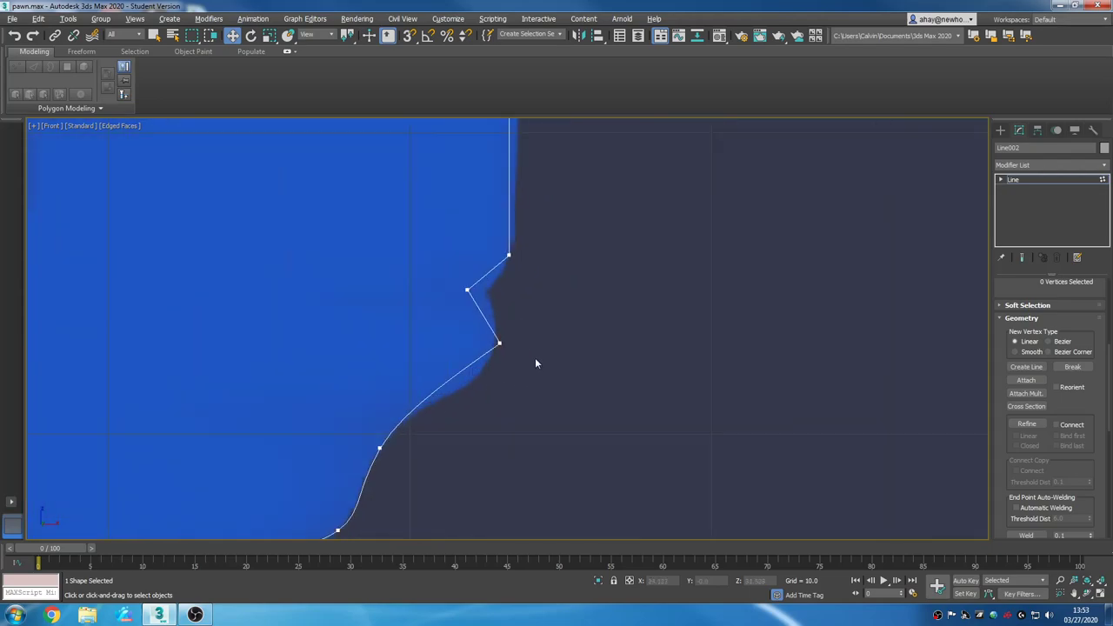
{"action": "left_click_drag", "start_coordinate": [514, 399], "coordinate": [479, 320]}
{"action": "right_click", "coordinate": [498, 344]}
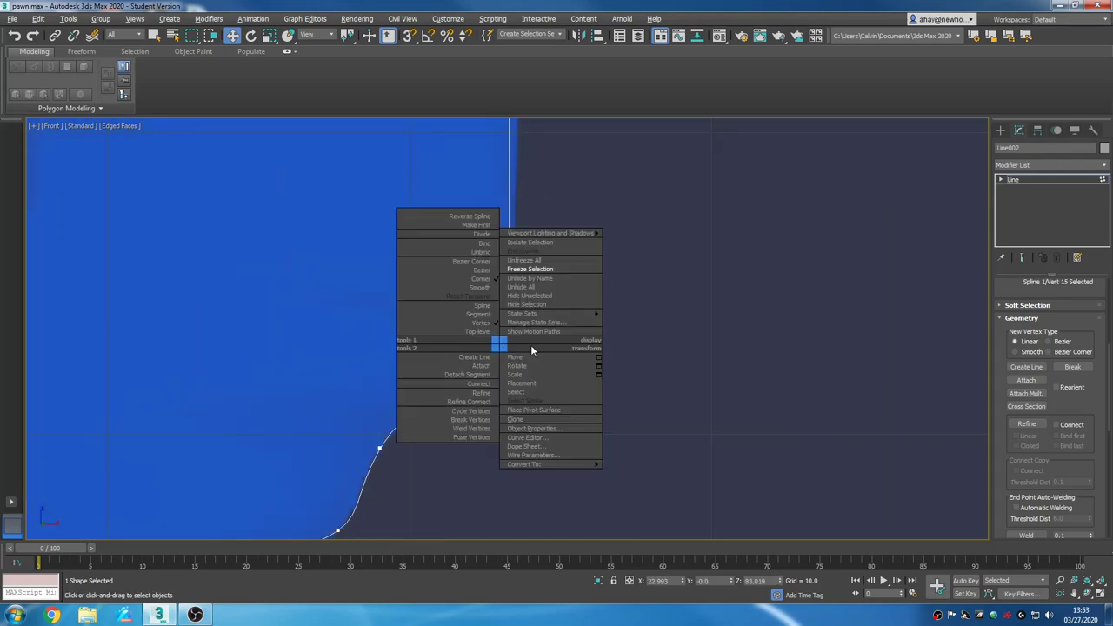
{"action": "left_click", "coordinate": [481, 297]}
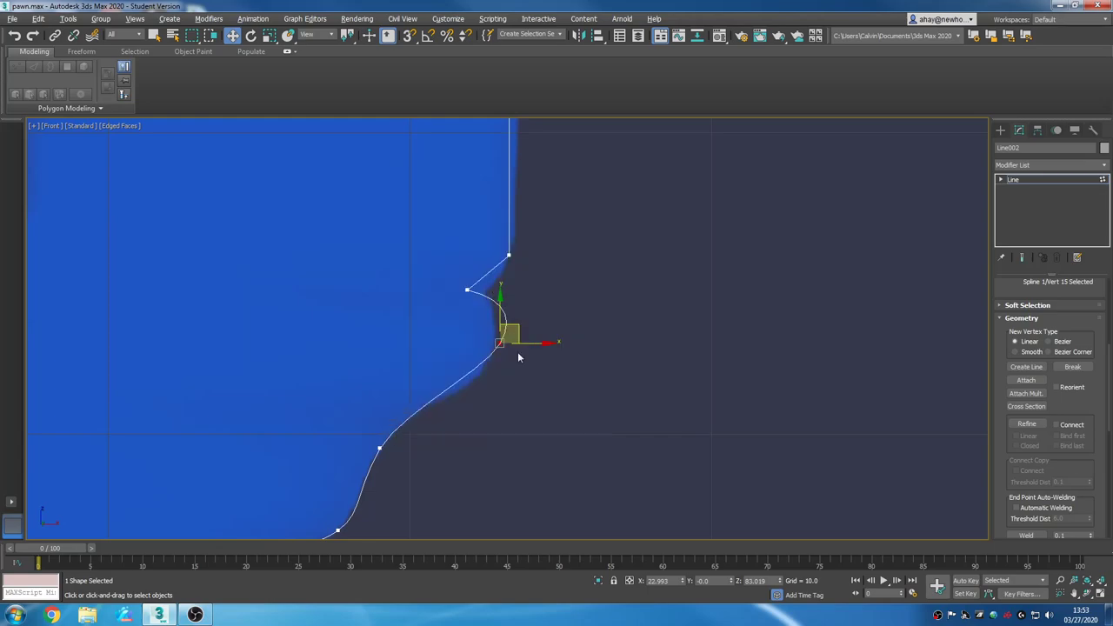
{"action": "left_click_drag", "start_coordinate": [522, 330], "coordinate": [502, 357]}
{"action": "left_click", "coordinate": [546, 347]}
Move the notch vertex above the head's bulge outward to the corner in the reference silhouette.
{"action": "middle_click_drag", "start_coordinate": [547, 351], "coordinate": [539, 419]}
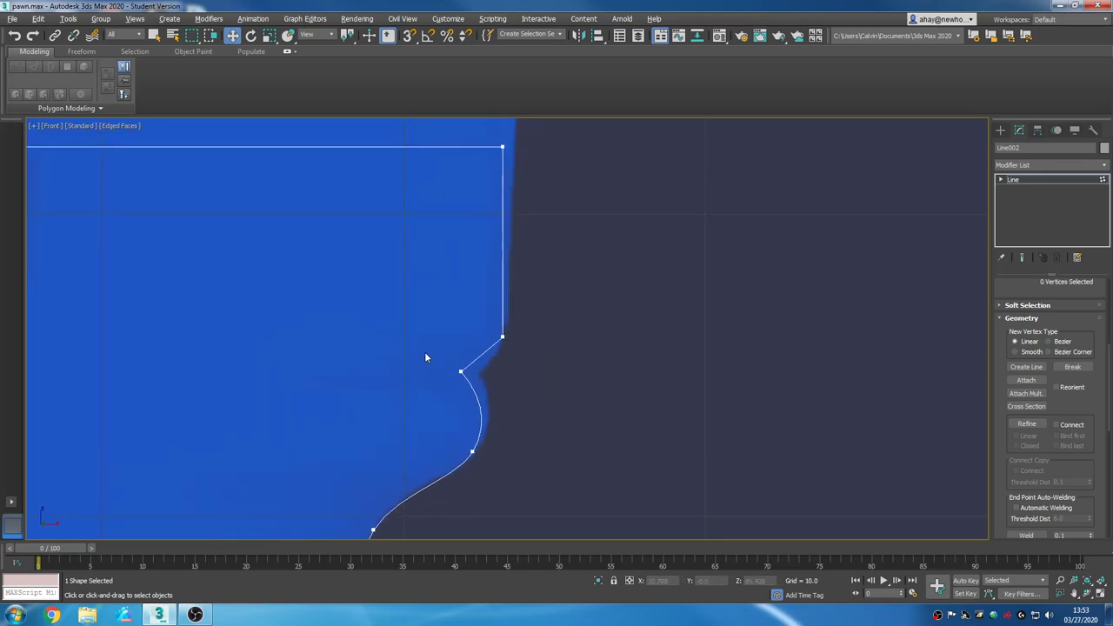
{"action": "left_click", "coordinate": [460, 372]}
{"action": "left_click_drag", "start_coordinate": [481, 359], "coordinate": [500, 363]}
{"action": "scroll", "coordinate": [611, 309], "scroll_direction": "down", "scroll_amount": 3}
{"action": "left_click", "coordinate": [522, 348]}
{"action": "middle_click_drag", "start_coordinate": [582, 340], "coordinate": [386, 510]}
{"action": "left_click", "coordinate": [431, 435]}
Nudge the notch vertex slightly inward to match the reference corner.
{"action": "scroll", "coordinate": [381, 419], "scroll_direction": "up", "scroll_amount": 2}
{"action": "scroll", "coordinate": [381, 424], "scroll_direction": "up", "scroll_amount": 2}
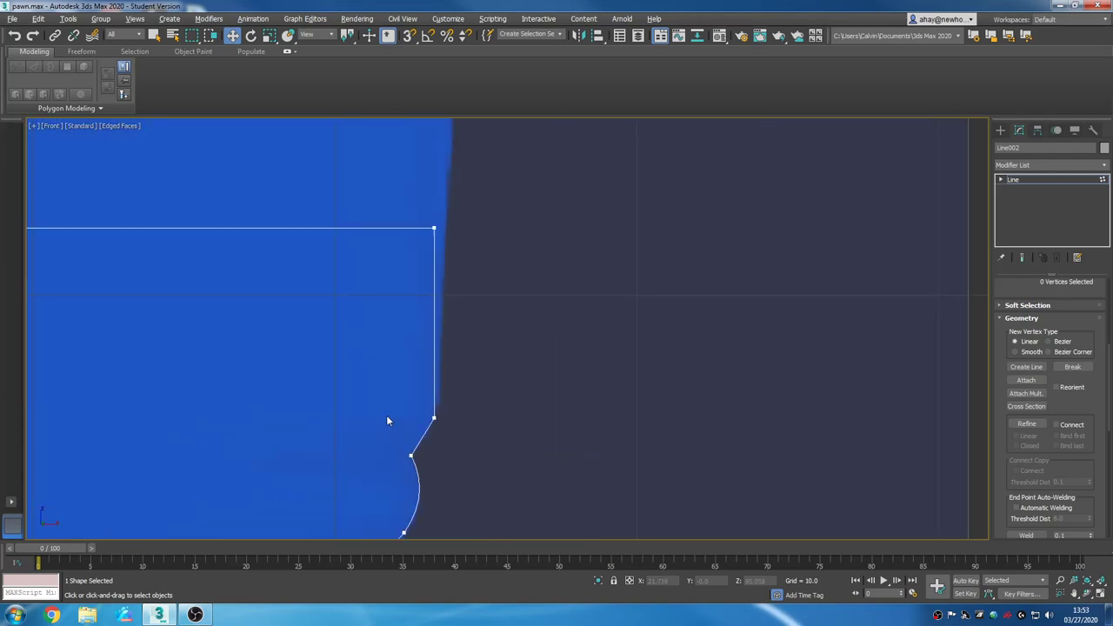
{"action": "left_click", "coordinate": [435, 419]}
{"action": "scroll", "coordinate": [440, 445], "scroll_direction": "up", "scroll_amount": 3}
{"action": "left_click_drag", "start_coordinate": [425, 411], "coordinate": [424, 410]}
{"action": "left_click_drag", "start_coordinate": [415, 360], "coordinate": [409, 360]}
{"action": "left_click", "coordinate": [474, 344]}
{"action": "scroll", "coordinate": [579, 399], "scroll_direction": "down", "scroll_amount": 3}
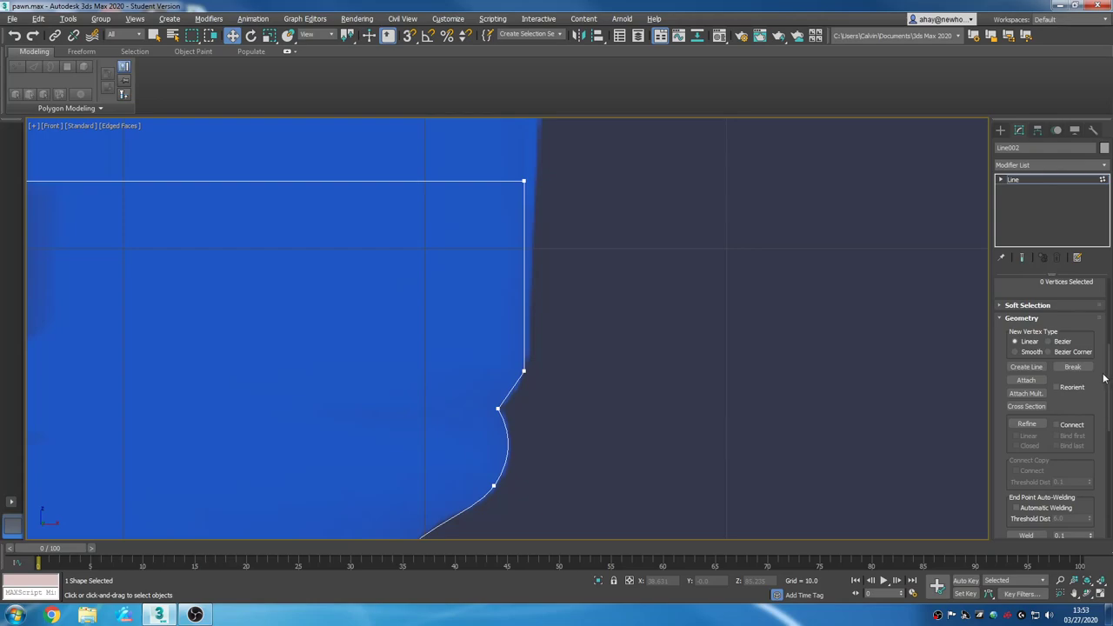
Set the vertex above the notch to Smooth and raise it along the head's wall to about X 23.4, Z 87.0.
{"action": "left_click_drag", "start_coordinate": [1111, 377], "coordinate": [1109, 300]}
{"action": "left_click_drag", "start_coordinate": [532, 389], "coordinate": [533, 387]}
{"action": "right_click", "coordinate": [526, 370]}
{"action": "left_click", "coordinate": [496, 312]}
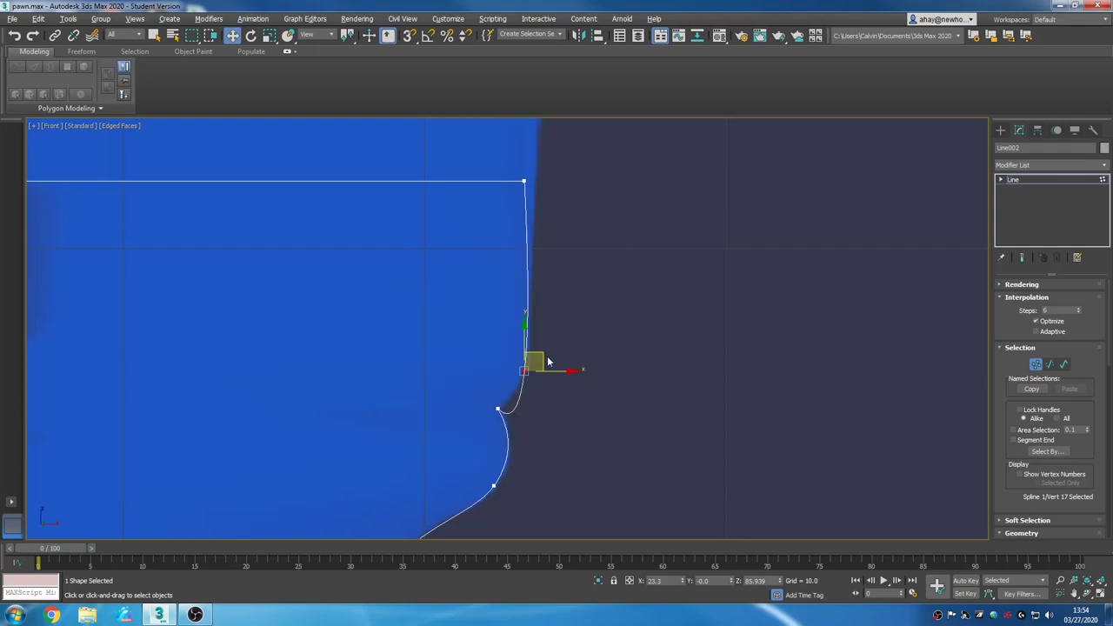
{"action": "left_click_drag", "start_coordinate": [546, 357], "coordinate": [547, 325]}
{"action": "left_click", "coordinate": [598, 289]}
Move the profile's outer top corner vertex outward onto the head's silhouette at about X 23.6, Z 92.2.
{"action": "scroll", "coordinate": [592, 437], "scroll_direction": "down", "scroll_amount": 5}
{"action": "left_click", "coordinate": [562, 361]}
{"action": "scroll", "coordinate": [588, 380], "scroll_direction": "up", "scroll_amount": 5}
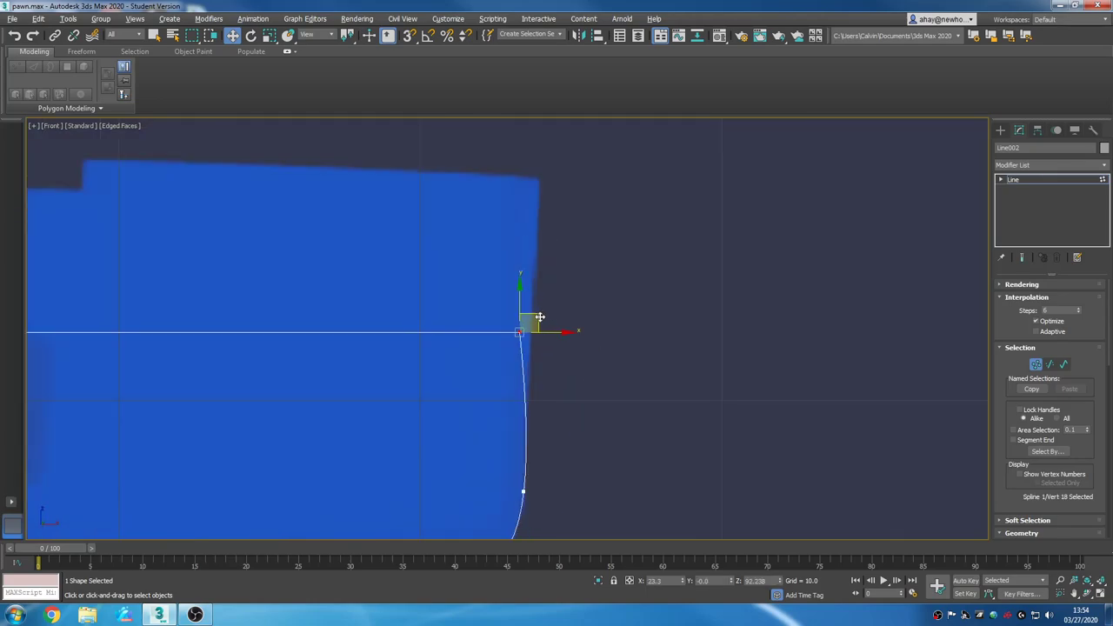
{"action": "left_click_drag", "start_coordinate": [541, 321], "coordinate": [566, 328]}
Leave vertex editing and compare the rook's whole half profile with the reference image.
{"action": "middle_click_drag", "start_coordinate": [570, 428], "coordinate": [682, 294]}
{"action": "scroll", "coordinate": [620, 345], "scroll_direction": "down", "scroll_amount": 5}
{"action": "scroll", "coordinate": [671, 358], "scroll_direction": "down", "scroll_amount": 4}
{"action": "scroll", "coordinate": [678, 232], "scroll_direction": "up", "scroll_amount": 4}
{"action": "middle_click_drag", "start_coordinate": [678, 232], "coordinate": [636, 435]}
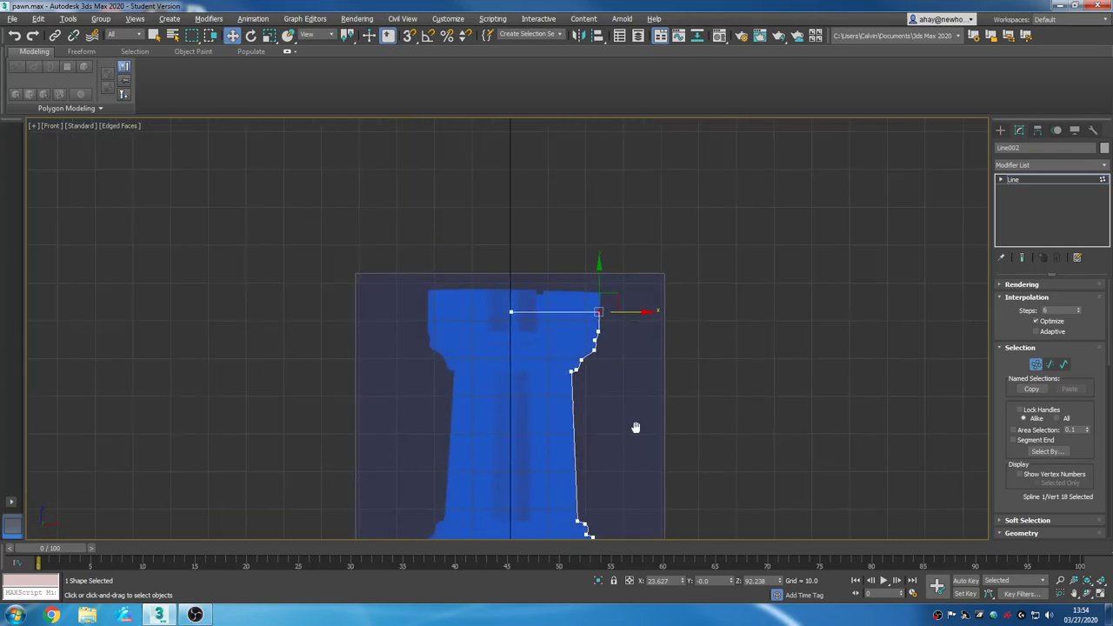
{"action": "scroll", "coordinate": [560, 305], "scroll_direction": "up", "scroll_amount": 4}
{"action": "scroll", "coordinate": [559, 306], "scroll_direction": "up", "scroll_amount": 2}
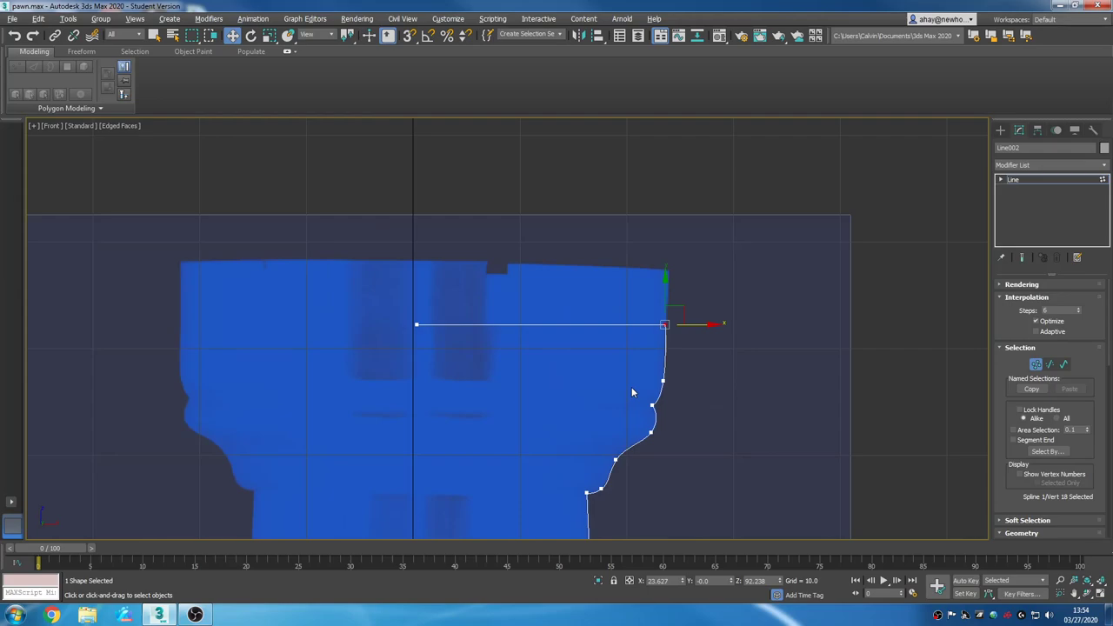
{"action": "left_click", "coordinate": [1030, 179]}
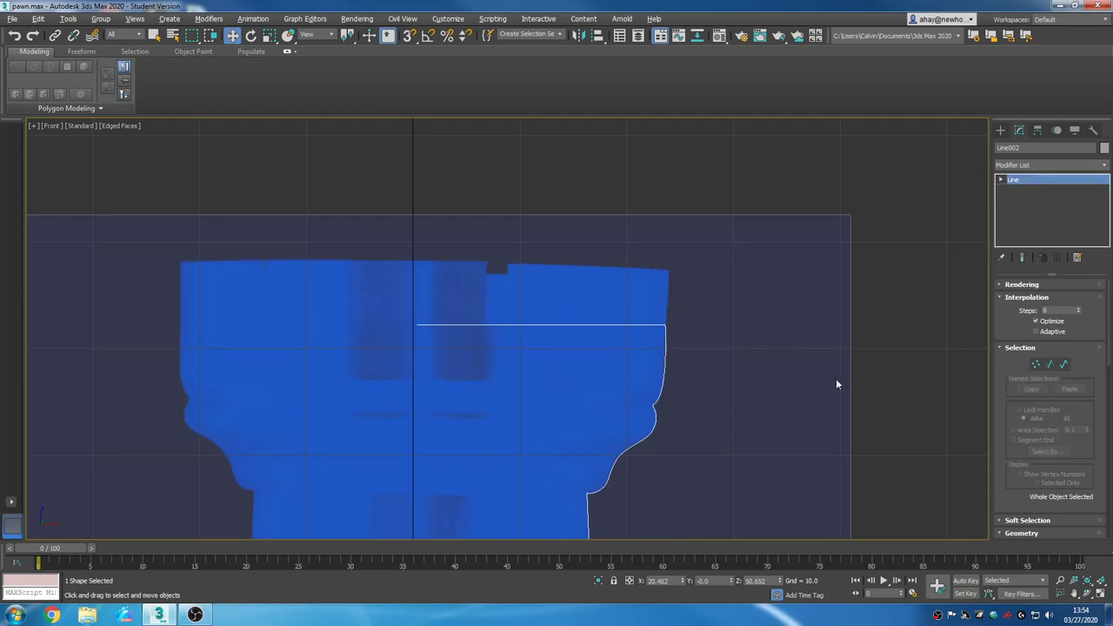
{"action": "scroll", "coordinate": [774, 348], "scroll_direction": "down", "scroll_amount": 5}
{"action": "scroll", "coordinate": [802, 293], "scroll_direction": "up", "scroll_amount": 3}
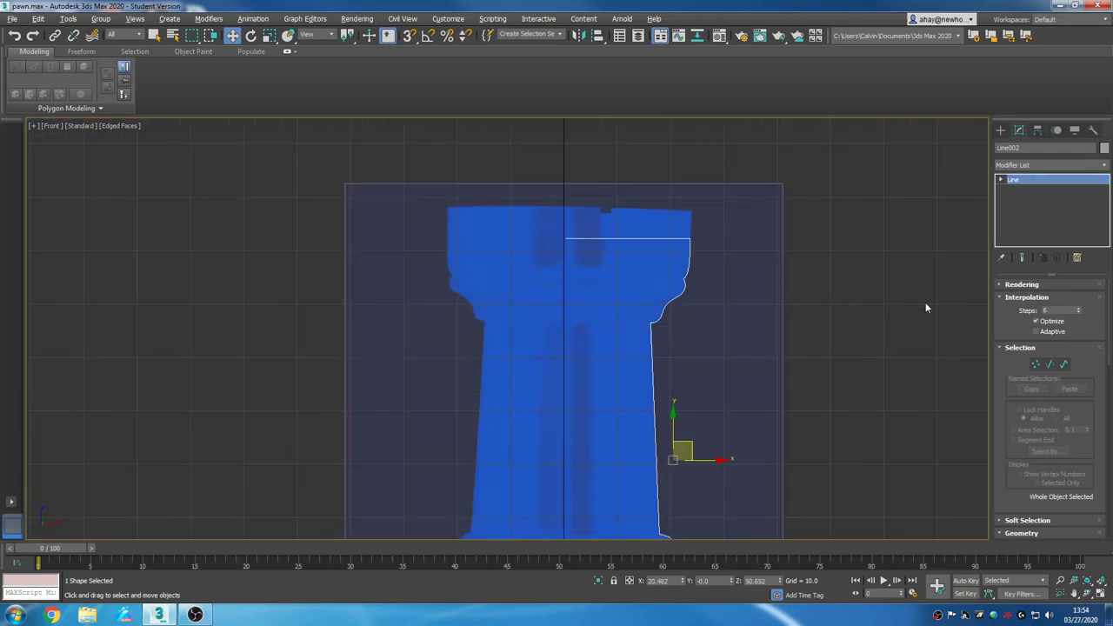
Set the X coordinate of the profile's top and bottom centre-axis vertices to 0, and leave vertex editing.
{"action": "left_click", "coordinate": [1035, 364]}
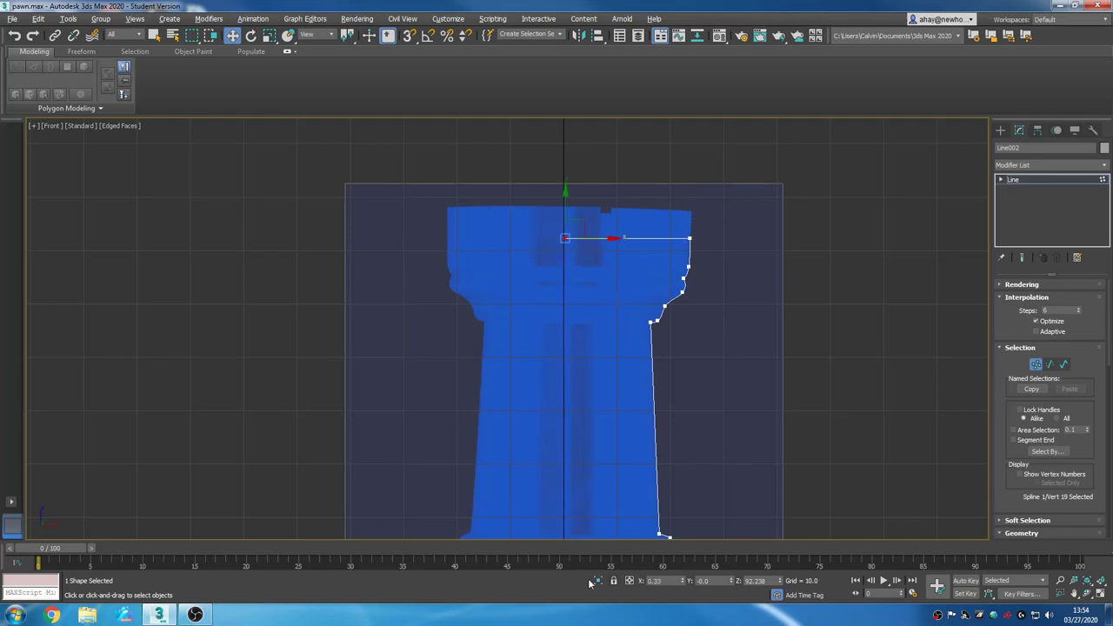
{"action": "middle_click_drag", "start_coordinate": [701, 503], "coordinate": [701, 318]}
{"action": "scroll", "coordinate": [636, 465], "scroll_direction": "down", "scroll_amount": 3}
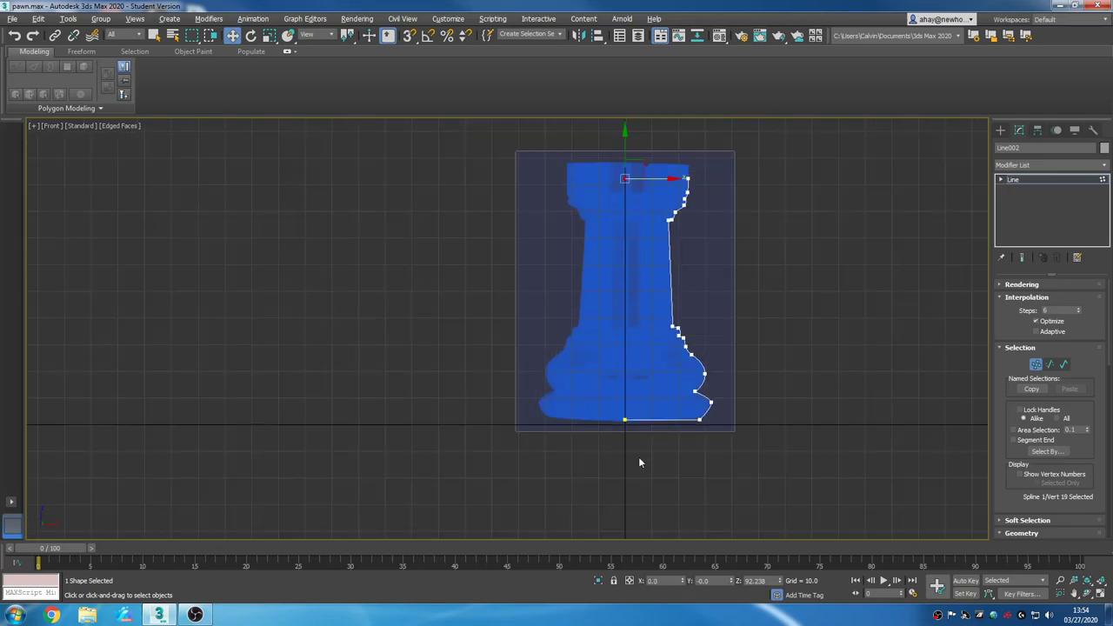
{"action": "scroll", "coordinate": [645, 448], "scroll_direction": "up", "scroll_amount": 4}
{"action": "left_click", "coordinate": [613, 377]}
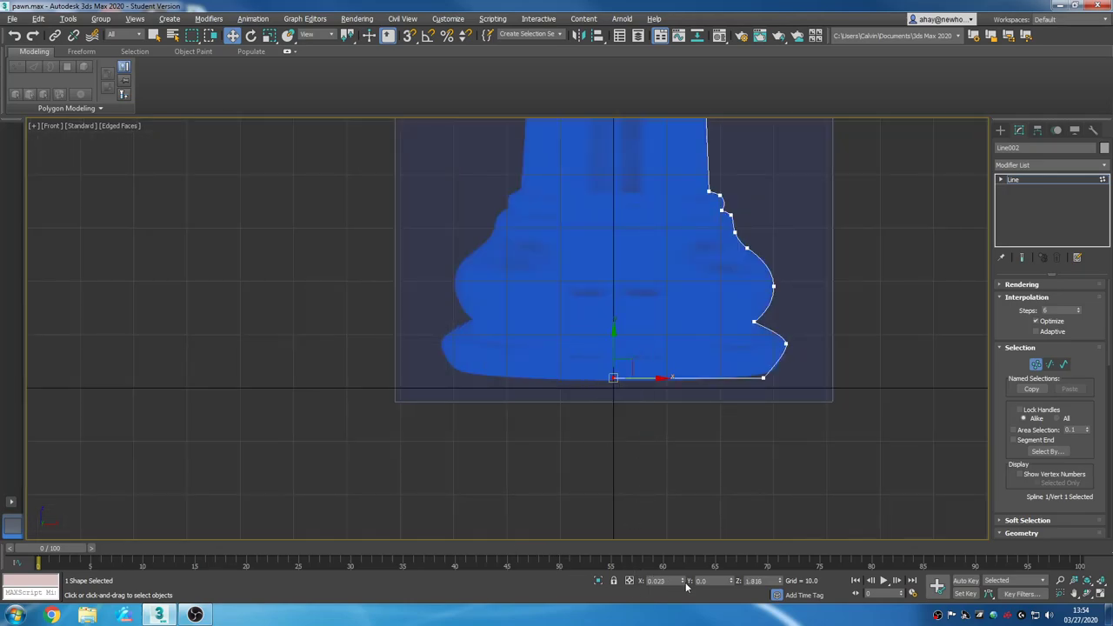
{"action": "scroll", "coordinate": [708, 408], "scroll_direction": "down", "scroll_amount": 4}
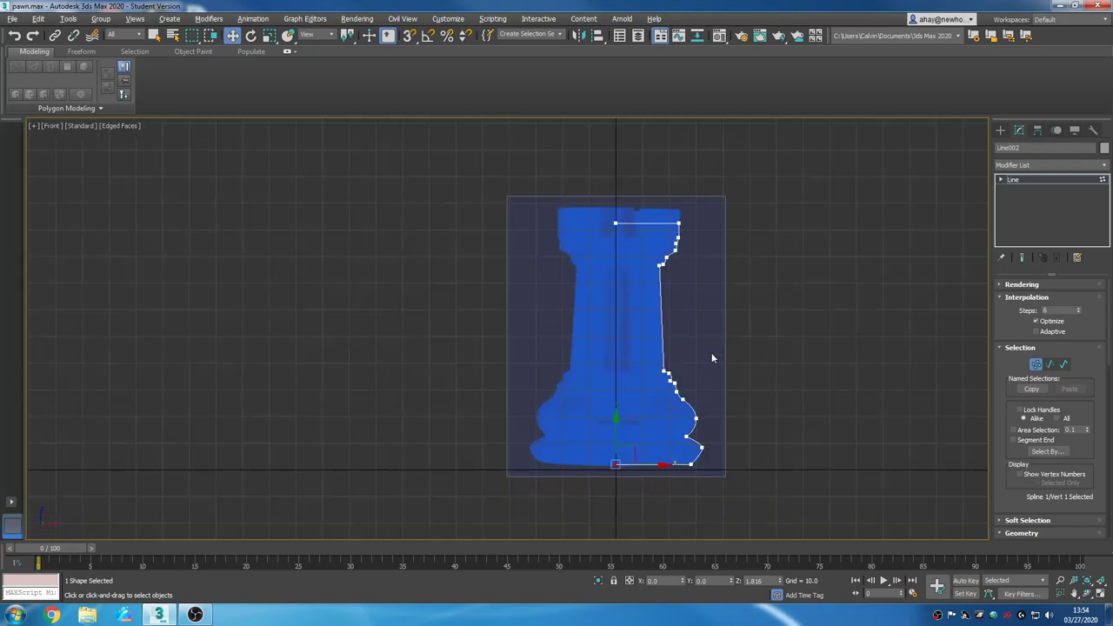
{"action": "left_click", "coordinate": [1031, 179]}
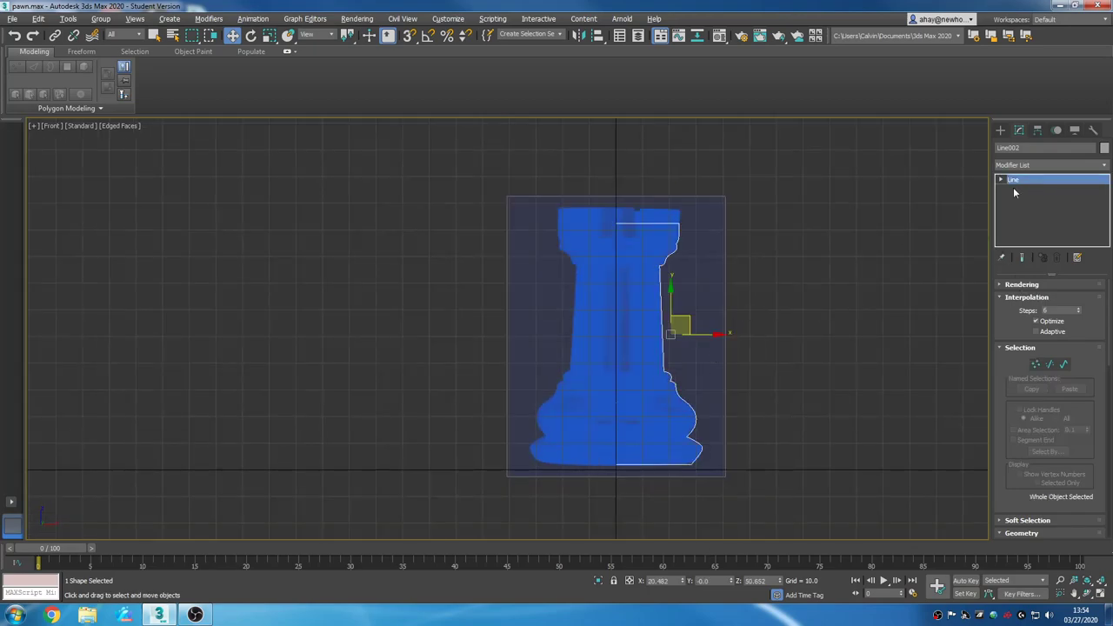
{"action": "middle_click_drag", "start_coordinate": [840, 297], "coordinate": [753, 324]}
{"action": "right_click", "coordinate": [518, 311]}
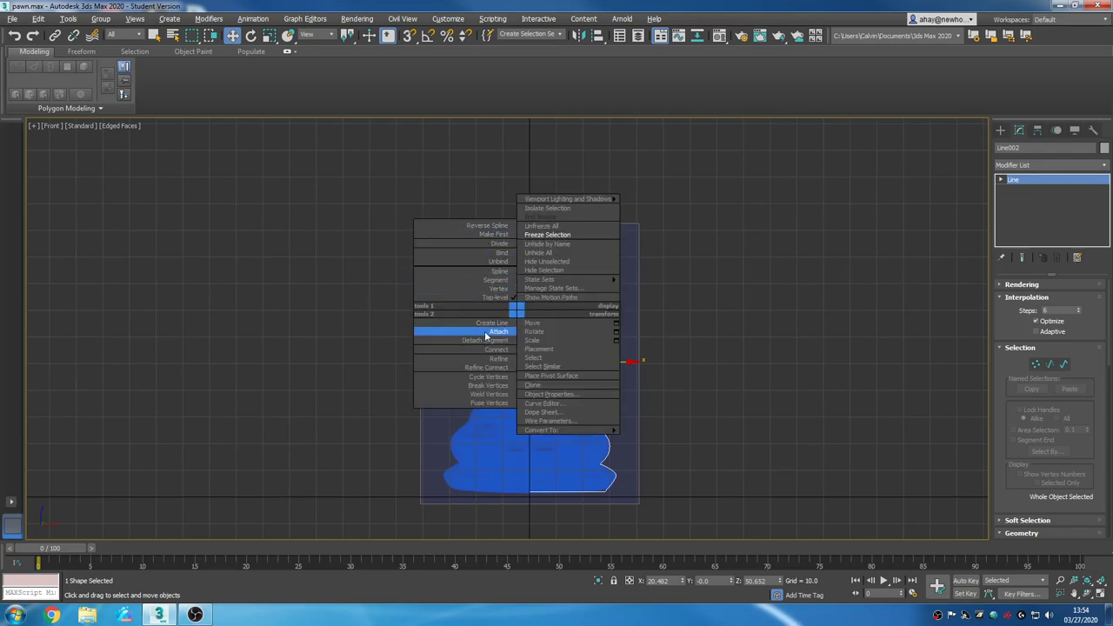
{"action": "left_click", "coordinate": [724, 323]}
{"action": "middle_click_drag", "start_coordinate": [740, 310], "coordinate": [678, 341]}
{"action": "scroll", "coordinate": [661, 335], "scroll_direction": "up", "scroll_amount": 5}
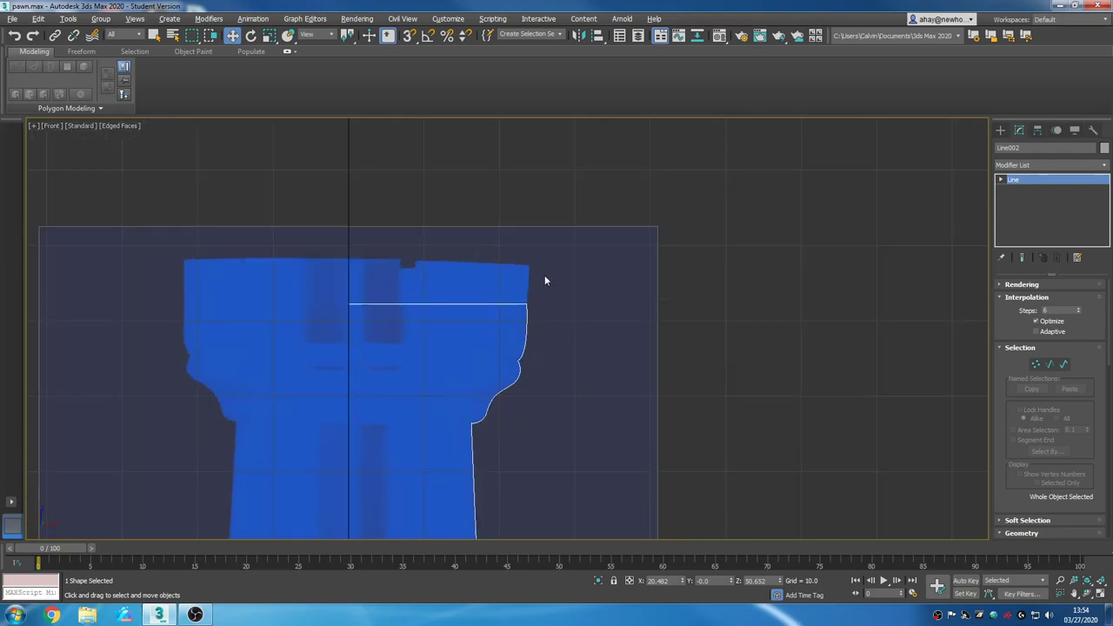
{"action": "middle_click_drag", "start_coordinate": [539, 356], "coordinate": [661, 313]}
{"action": "scroll", "coordinate": [661, 315], "scroll_direction": "down", "scroll_amount": 5}
{"action": "scroll", "coordinate": [659, 312], "scroll_direction": "up", "scroll_amount": 5}
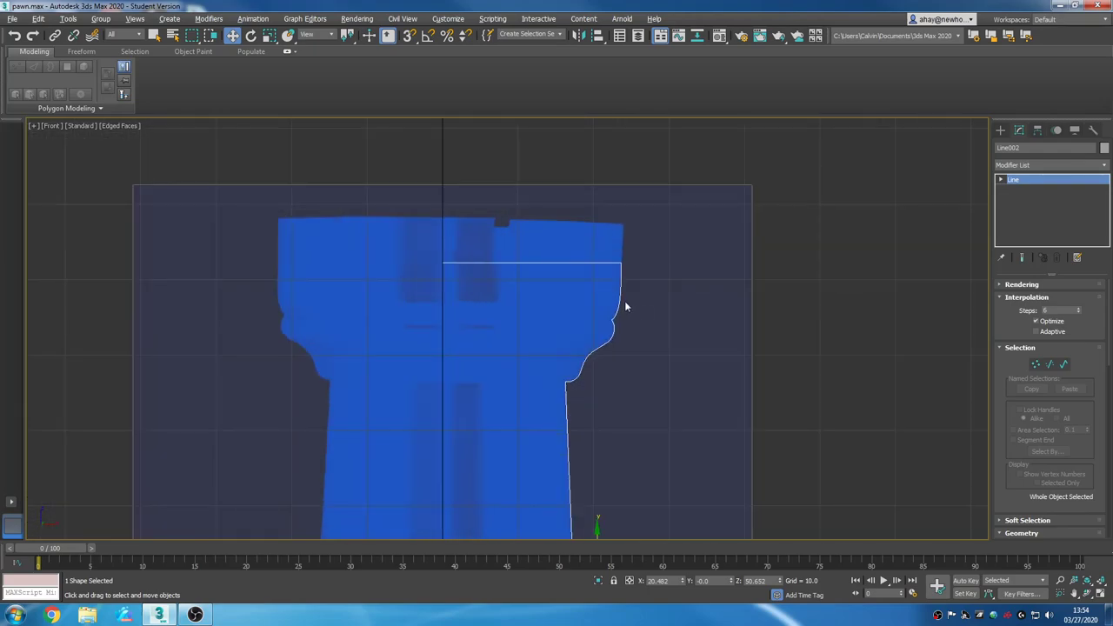
Select both vertices of the profile's top edge and lower them together to about Z 88.4.
{"action": "left_click", "coordinate": [1035, 364]}
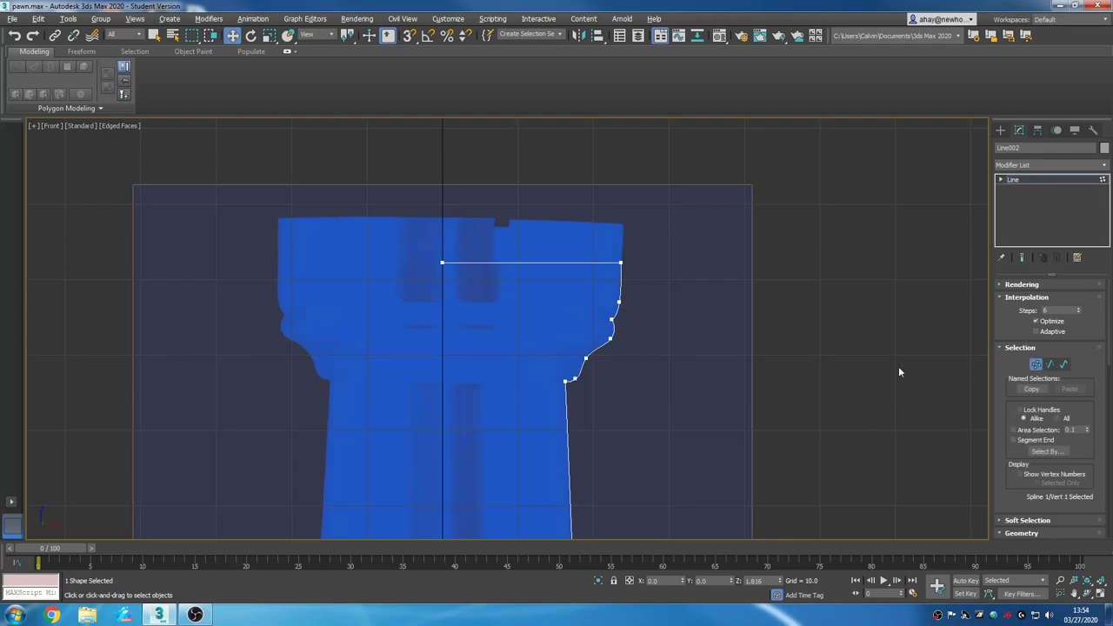
{"action": "middle_click_drag", "start_coordinate": [729, 339], "coordinate": [728, 366]}
{"action": "scroll", "coordinate": [681, 327], "scroll_direction": "up", "scroll_amount": 2}
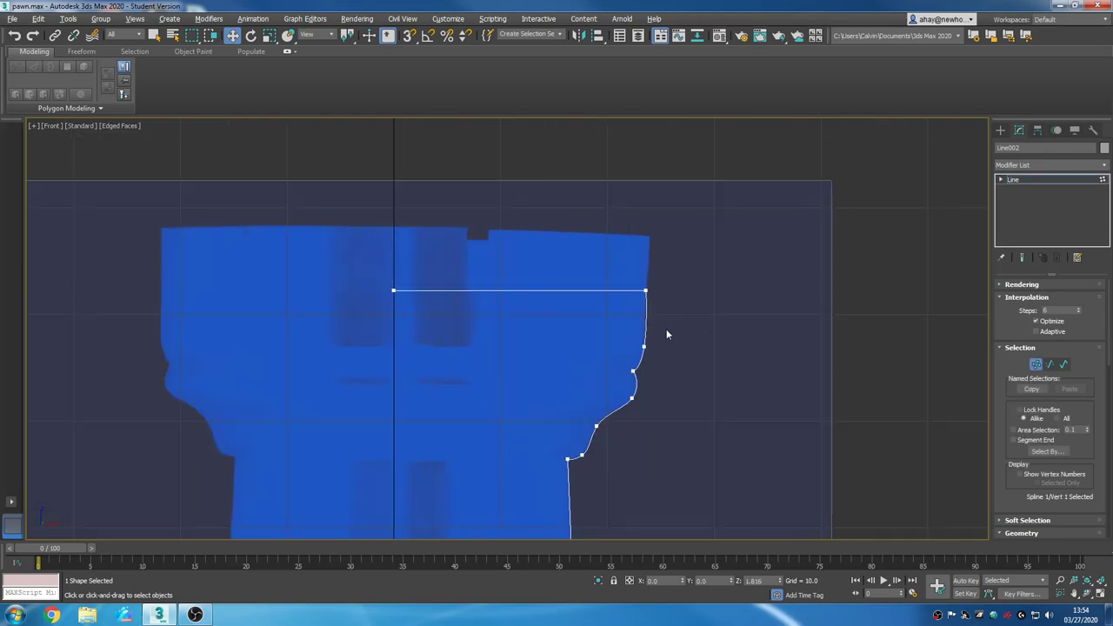
{"action": "right_click", "coordinate": [528, 281]}
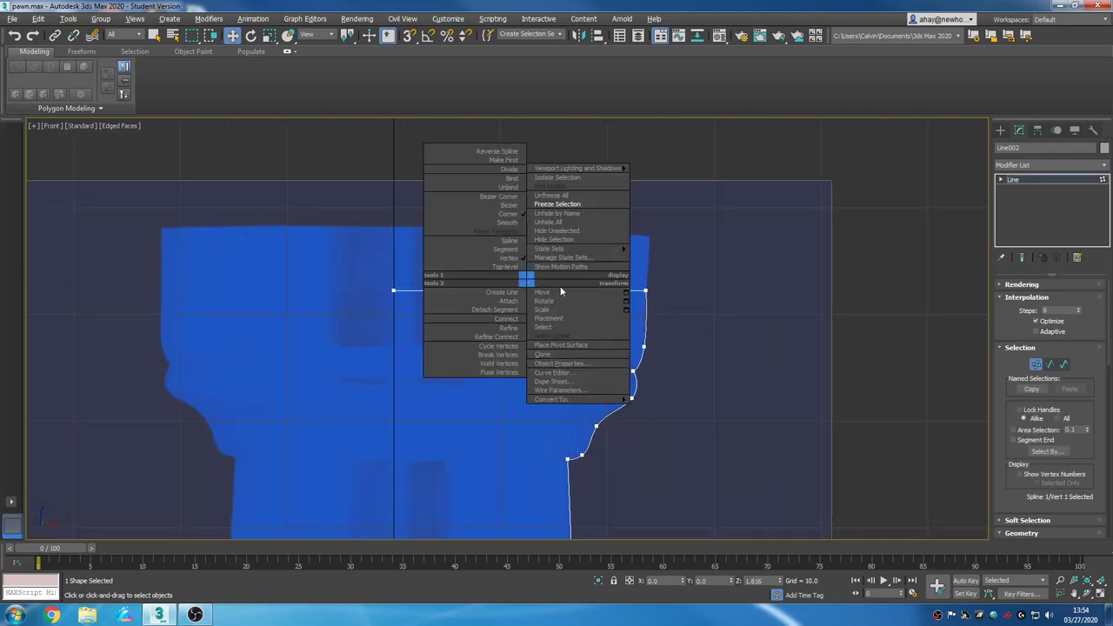
{"action": "left_click", "coordinate": [720, 300]}
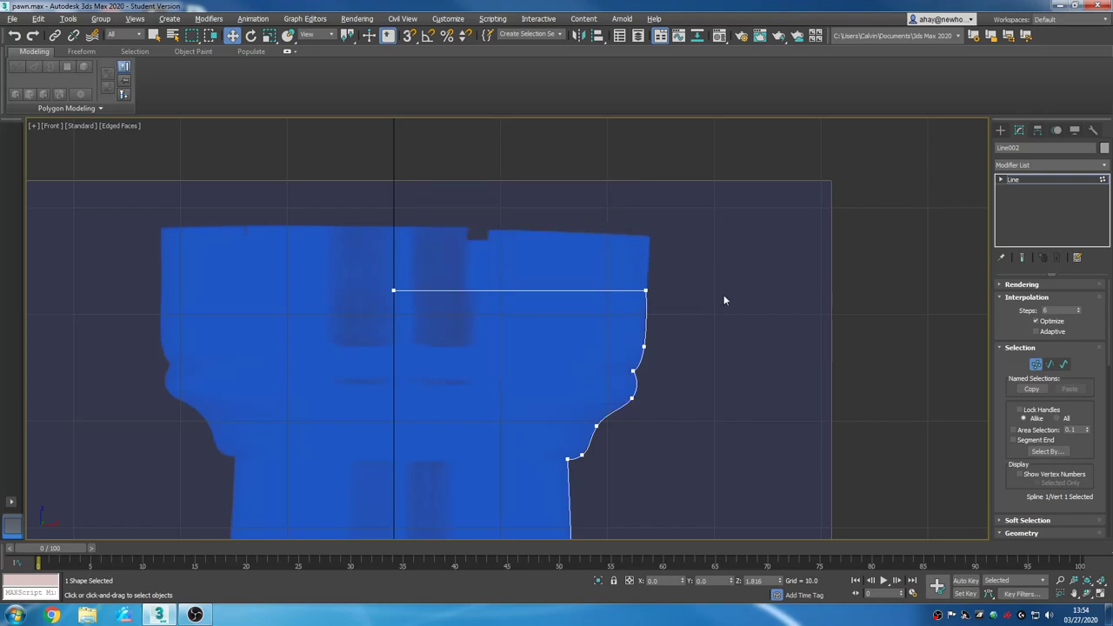
{"action": "middle_click_drag", "start_coordinate": [674, 311], "coordinate": [662, 276]}
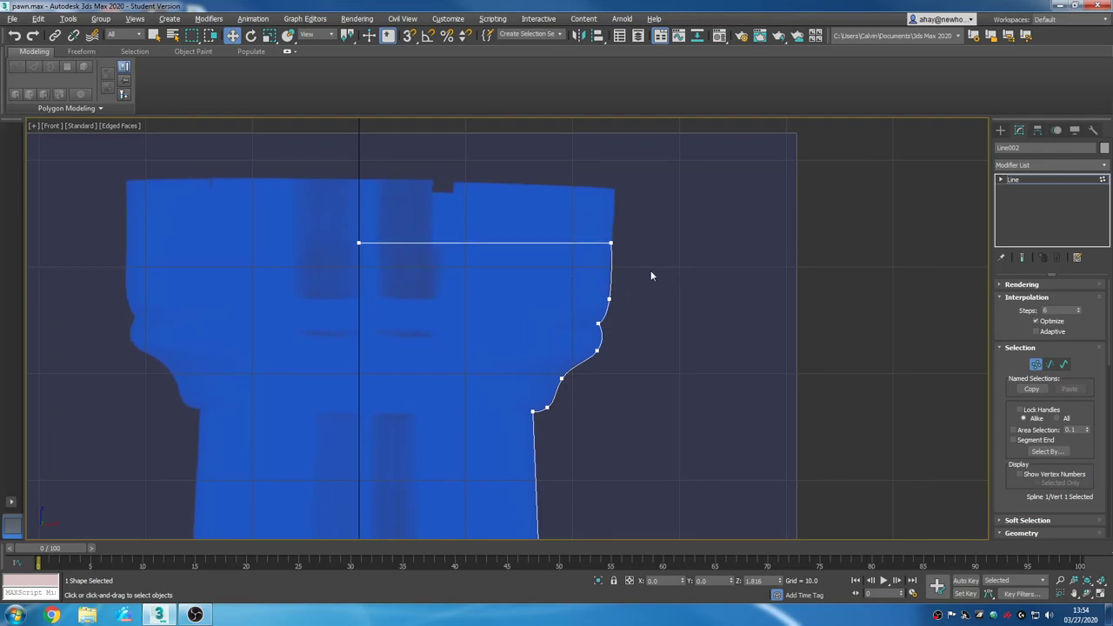
{"action": "left_click_drag", "start_coordinate": [327, 197], "coordinate": [327, 193]}
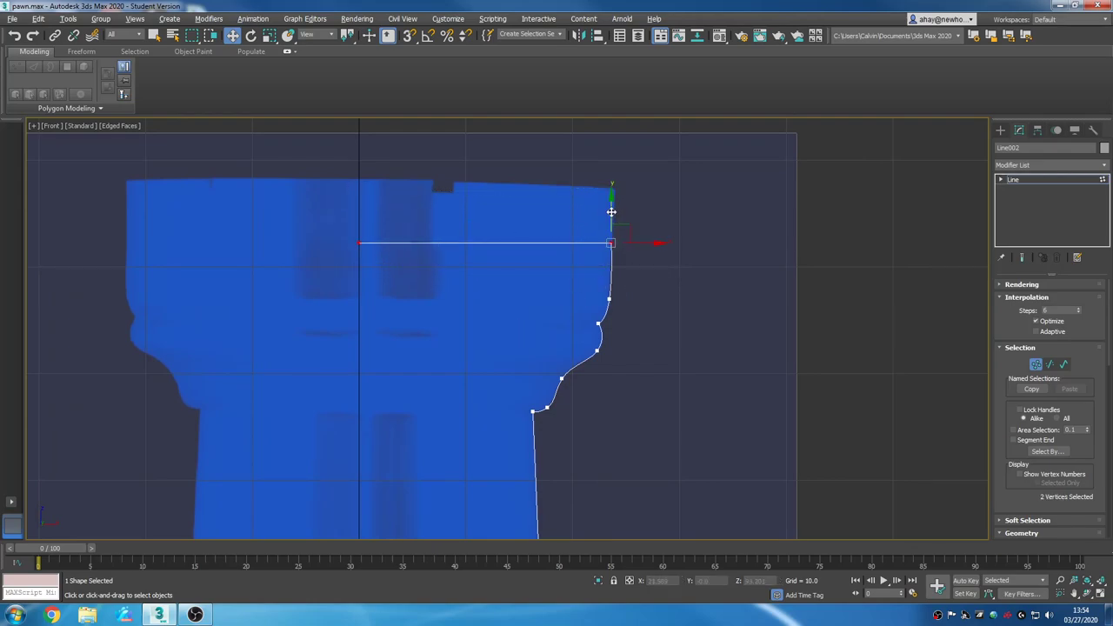
{"action": "left_click_drag", "start_coordinate": [612, 202], "coordinate": [599, 251]}
{"action": "left_click", "coordinate": [628, 324]}
Move the smooth vertex below the outer top corner down to about X 23.2, Z 85.8.
{"action": "scroll", "coordinate": [628, 325], "scroll_direction": "up", "scroll_amount": 3}
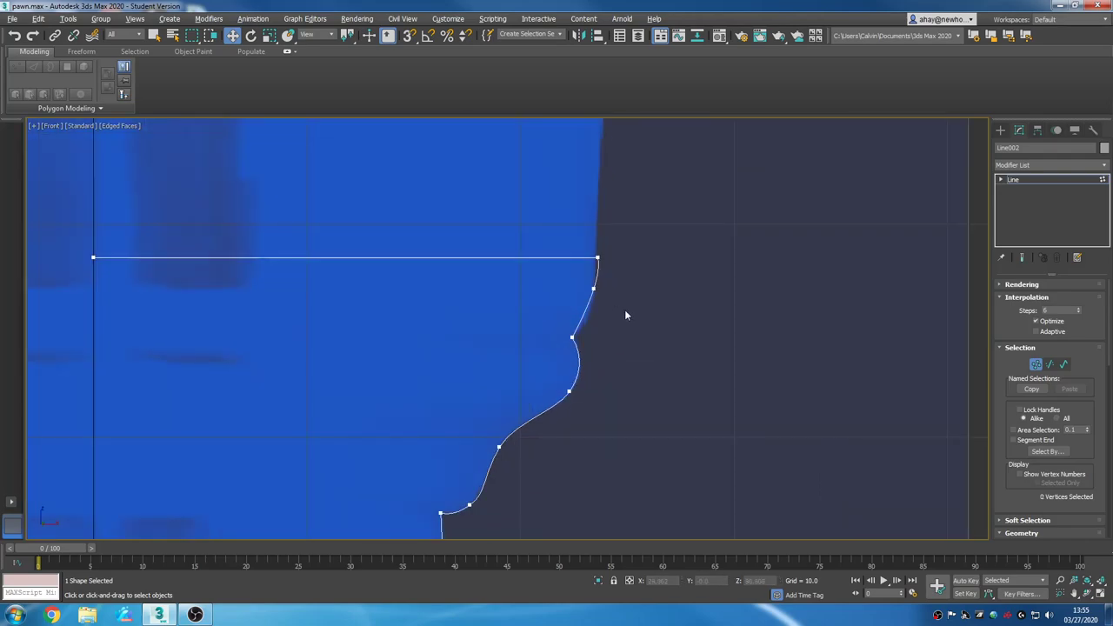
{"action": "left_click", "coordinate": [593, 287]}
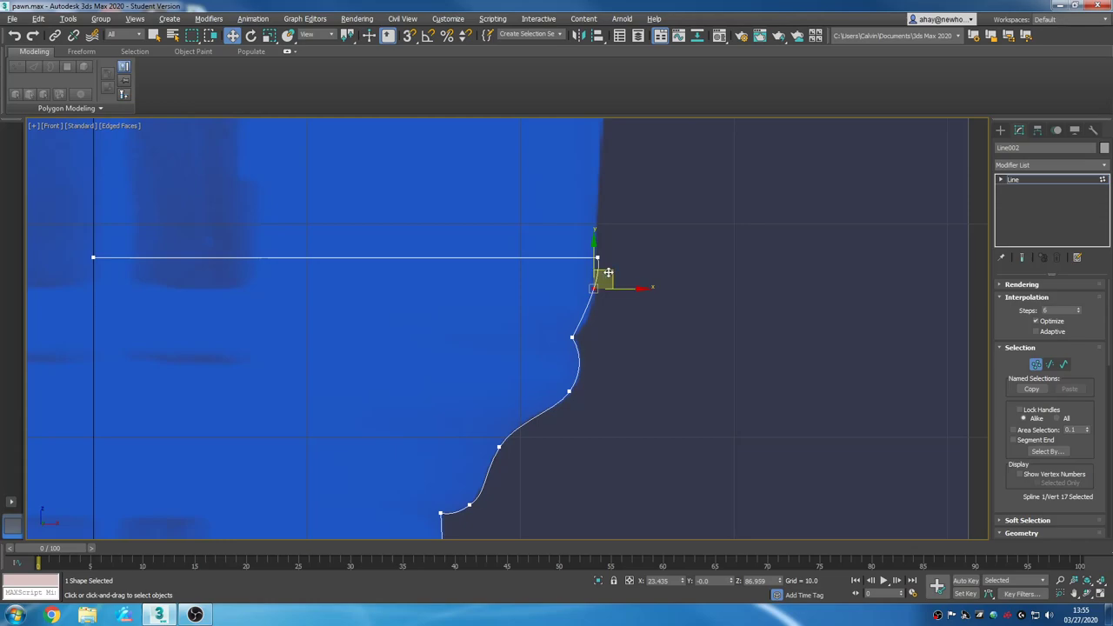
{"action": "left_click_drag", "start_coordinate": [612, 276], "coordinate": [617, 317]}
{"action": "scroll", "coordinate": [642, 409], "scroll_direction": "down", "scroll_amount": 3}
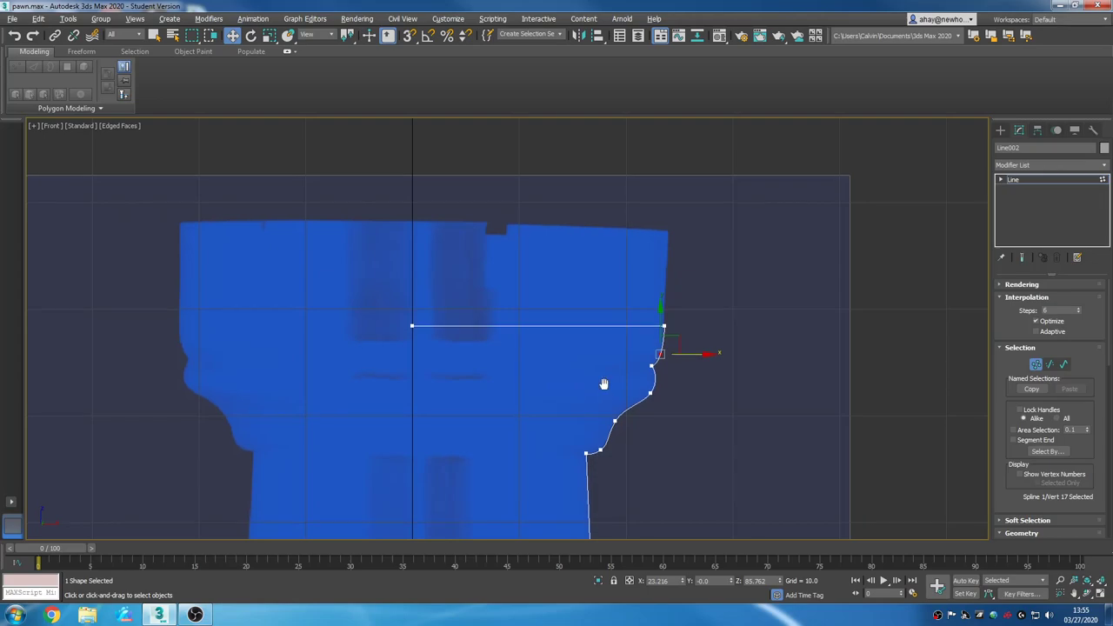
Move the smooth vertex below the profile's outer top corner down and inward to about X 23.1, Z 85.6.
{"action": "left_click", "coordinate": [663, 327]}
{"action": "scroll", "coordinate": [625, 309], "scroll_direction": "up", "scroll_amount": 5}
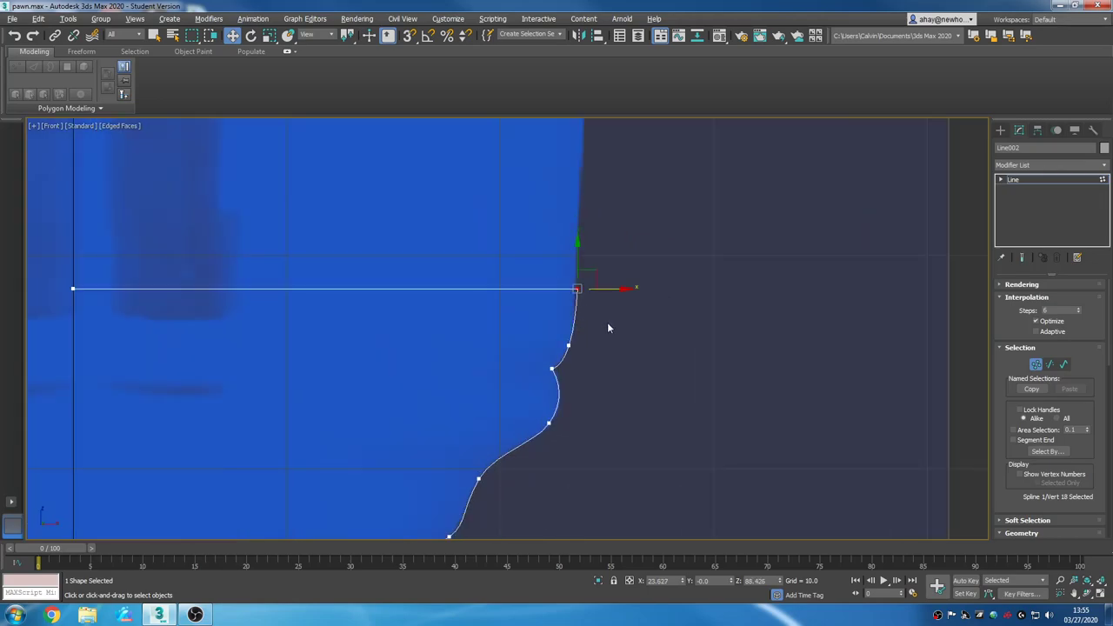
{"action": "scroll", "coordinate": [607, 322], "scroll_direction": "up", "scroll_amount": 2}
{"action": "left_click", "coordinate": [557, 355]}
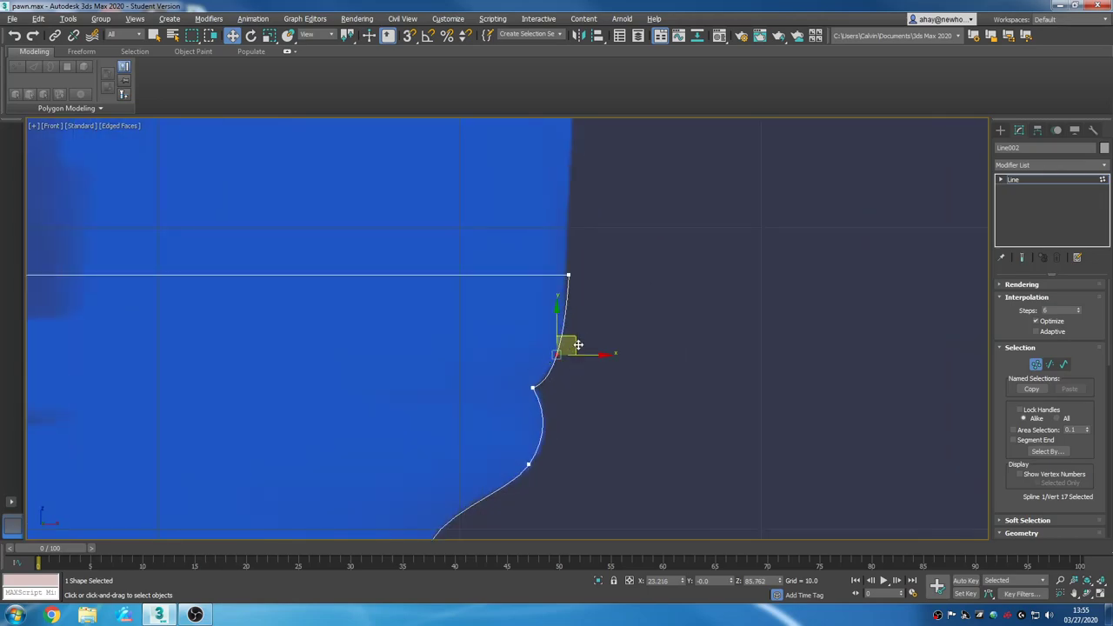
{"action": "left_click_drag", "start_coordinate": [579, 345], "coordinate": [571, 344]}
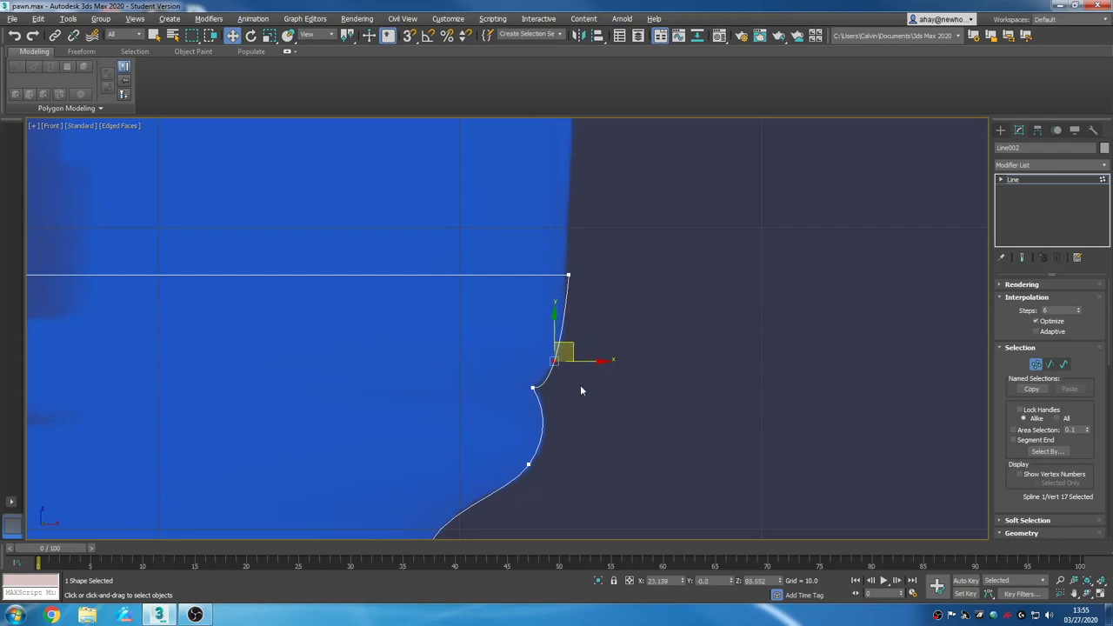
Move the corner vertex in the notch under the rook's head onto the reference outline, at about Z 84.7.
{"action": "left_click", "coordinate": [531, 386]}
{"action": "scroll", "coordinate": [546, 396], "scroll_direction": "up", "scroll_amount": 6}
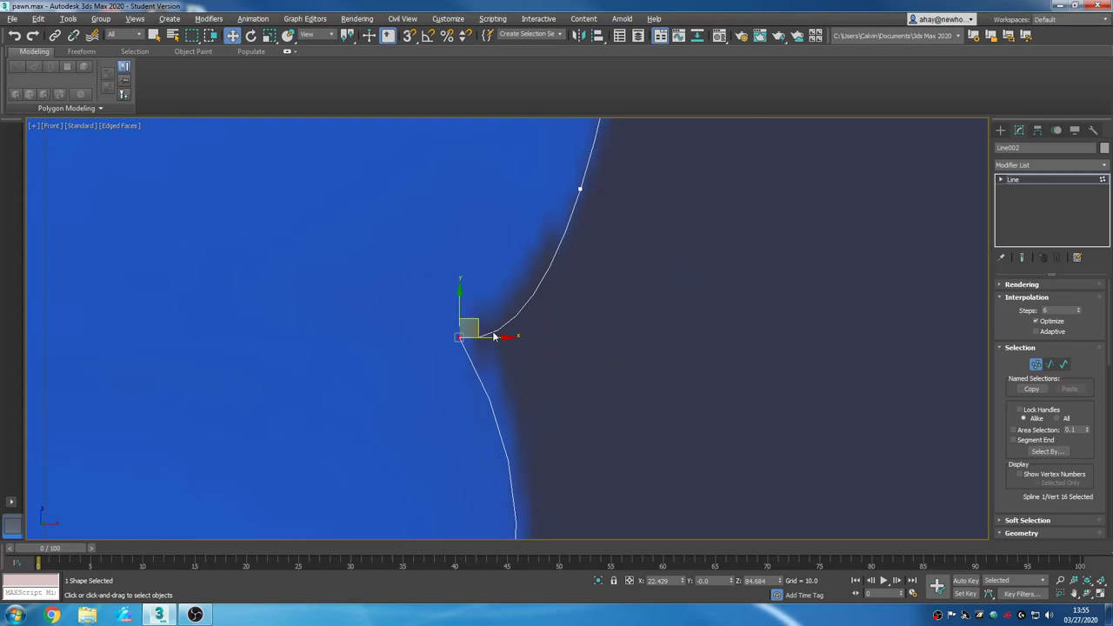
{"action": "left_click_drag", "start_coordinate": [478, 326], "coordinate": [462, 316]}
{"action": "middle_click_drag", "start_coordinate": [537, 361], "coordinate": [519, 337]}
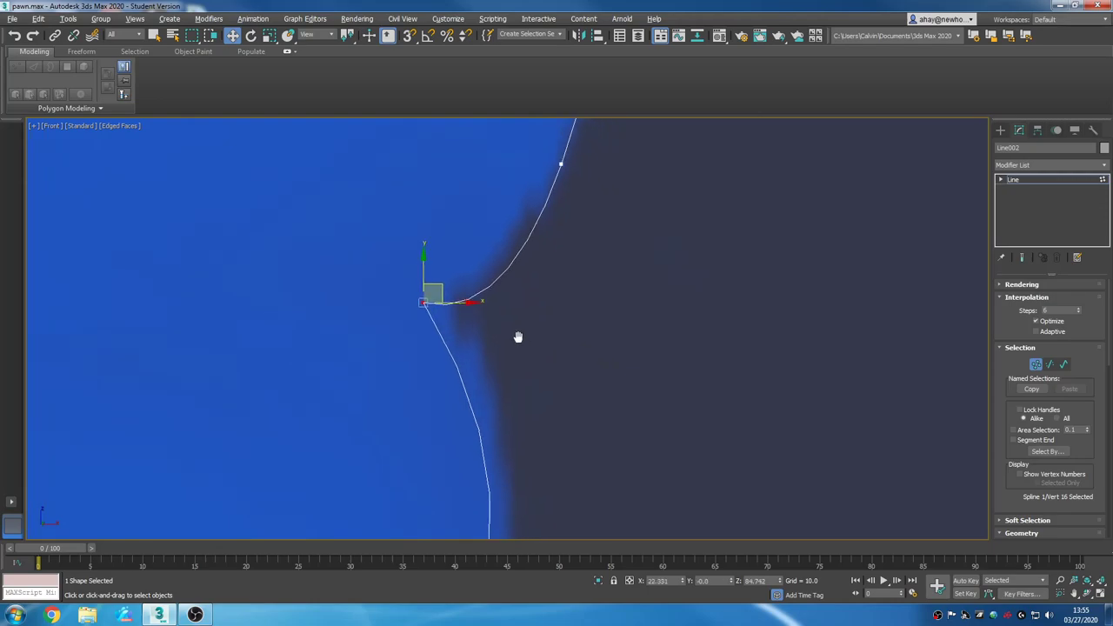
{"action": "scroll", "coordinate": [518, 337], "scroll_direction": "down", "scroll_amount": 3}
{"action": "left_click_drag", "start_coordinate": [486, 299], "coordinate": [498, 303]}
{"action": "left_click", "coordinate": [596, 320]}
Move the smooth vertex between the notch and the outer top corner up to about X 23.4, Z 86.2.
{"action": "middle_click_drag", "start_coordinate": [597, 321], "coordinate": [548, 444]}
{"action": "left_click_drag", "start_coordinate": [466, 348], "coordinate": [523, 297]}
{"action": "left_click", "coordinate": [520, 317]}
{"action": "middle_click_drag", "start_coordinate": [588, 328], "coordinate": [579, 535]}
{"action": "scroll", "coordinate": [592, 384], "scroll_direction": "down", "scroll_amount": 1}
Shift the profile's outer top corner vertex horizontally to about X 23.6 to meet the reference edge.
{"action": "left_click", "coordinate": [540, 343]}
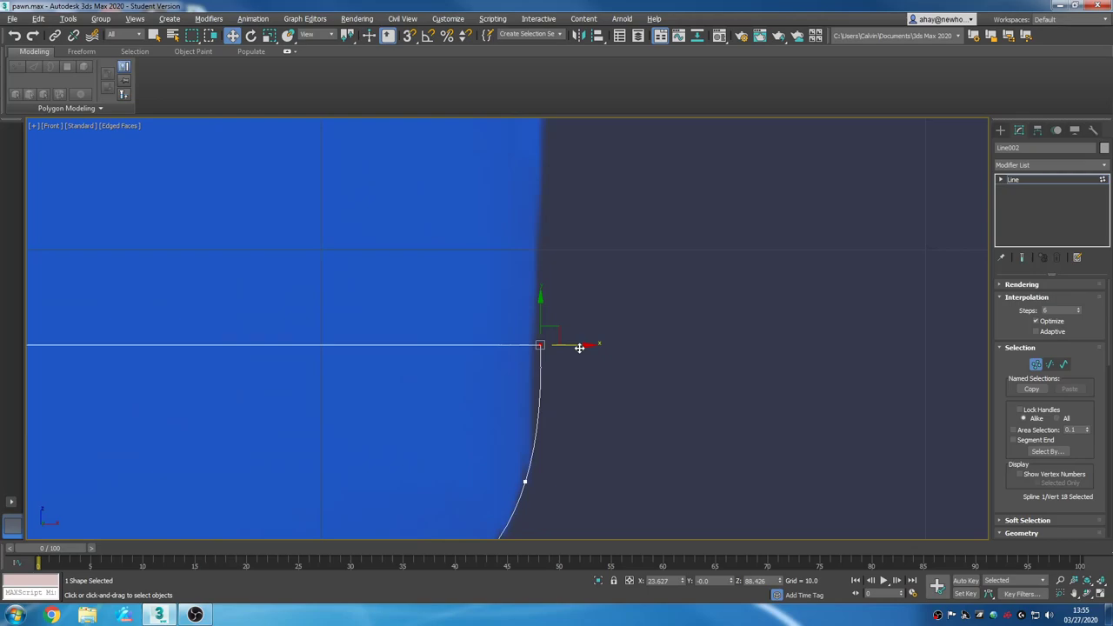
{"action": "left_click_drag", "start_coordinate": [579, 345], "coordinate": [574, 347]}
{"action": "middle_click_drag", "start_coordinate": [581, 403], "coordinate": [594, 339]}
{"action": "scroll", "coordinate": [594, 340], "scroll_direction": "down", "scroll_amount": 1}
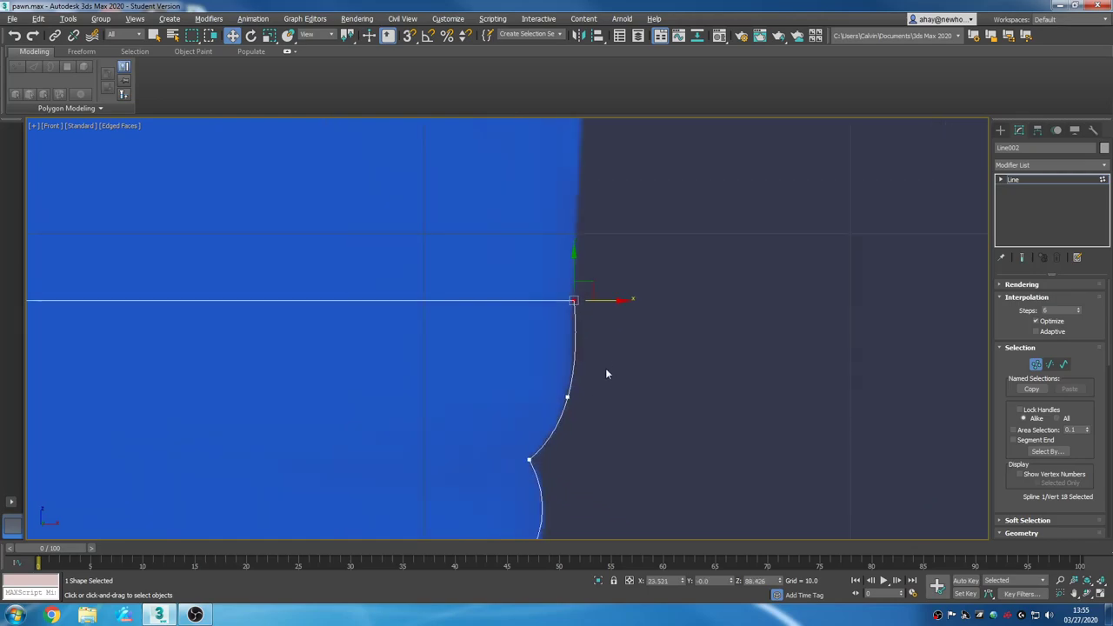
{"action": "scroll", "coordinate": [600, 424], "scroll_direction": "down", "scroll_amount": 3}
{"action": "scroll", "coordinate": [600, 374], "scroll_direction": "up", "scroll_amount": 3}
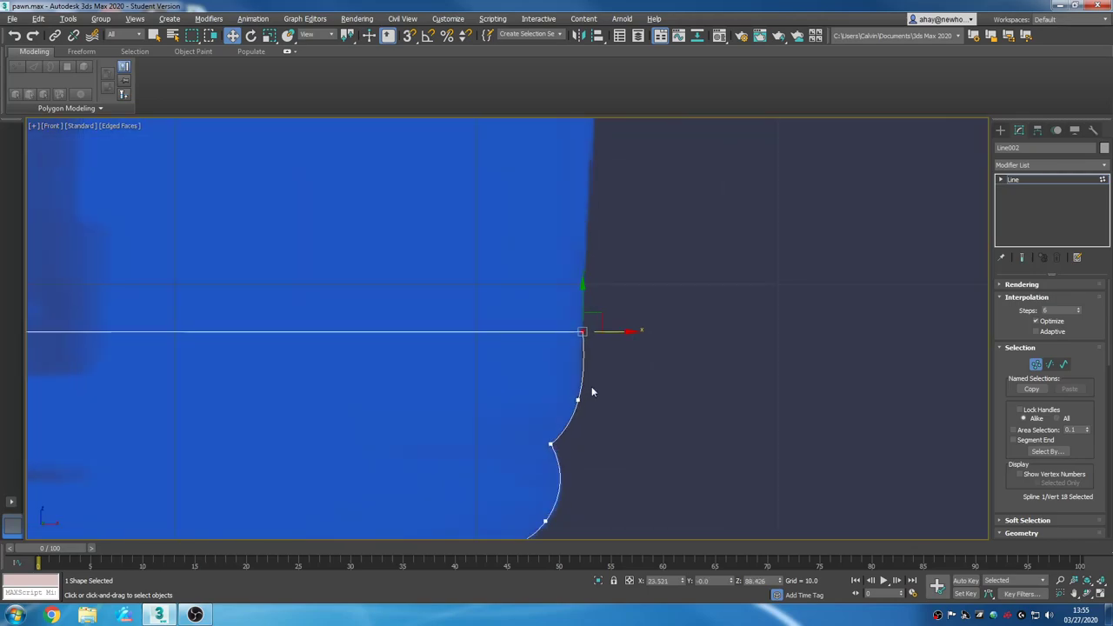
{"action": "left_click_drag", "start_coordinate": [610, 309], "coordinate": [612, 309]}
{"action": "left_click", "coordinate": [597, 371]}
{"action": "left_click_drag", "start_coordinate": [565, 277], "coordinate": [614, 348]}
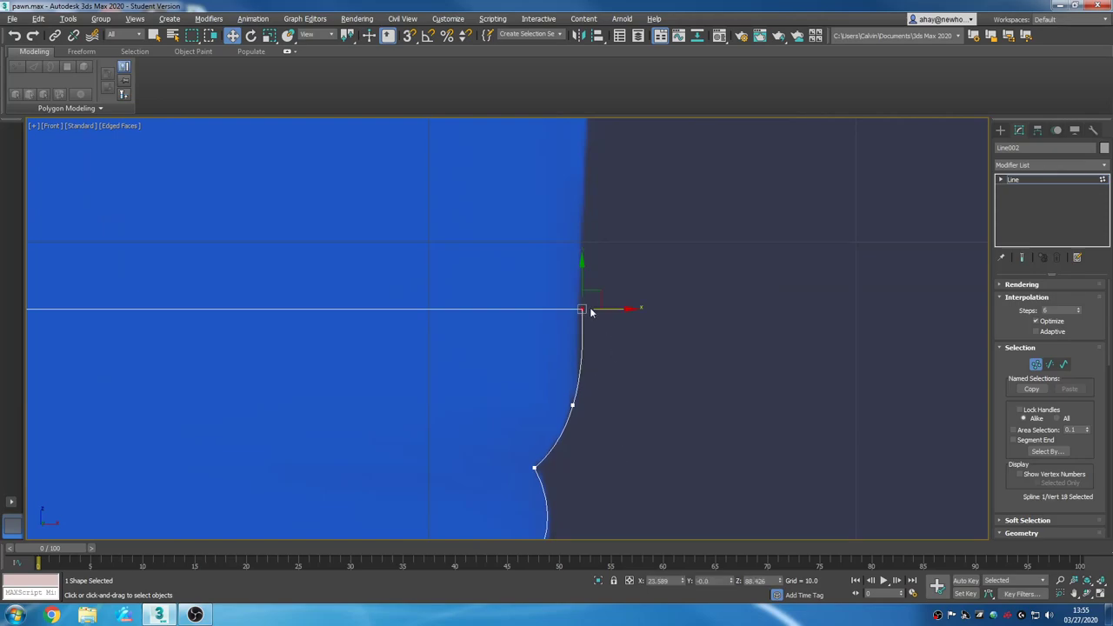
Convert the outer top corner vertex to Bezier and adjust its lower handle so the curve follows the reference edge.
{"action": "right_click", "coordinate": [591, 311]}
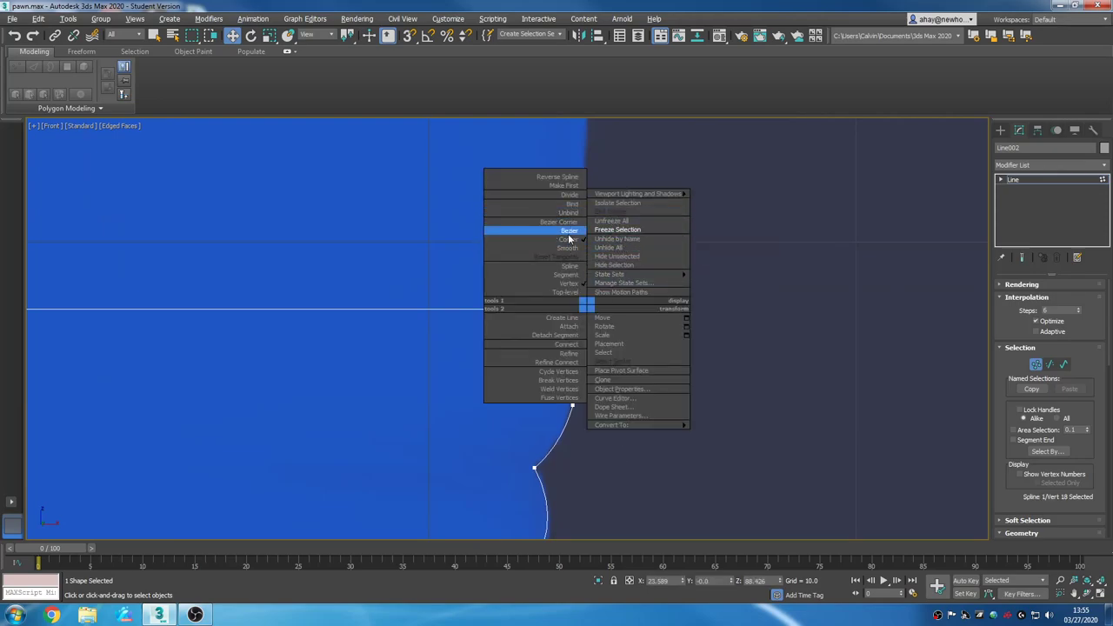
{"action": "left_click", "coordinate": [571, 231]}
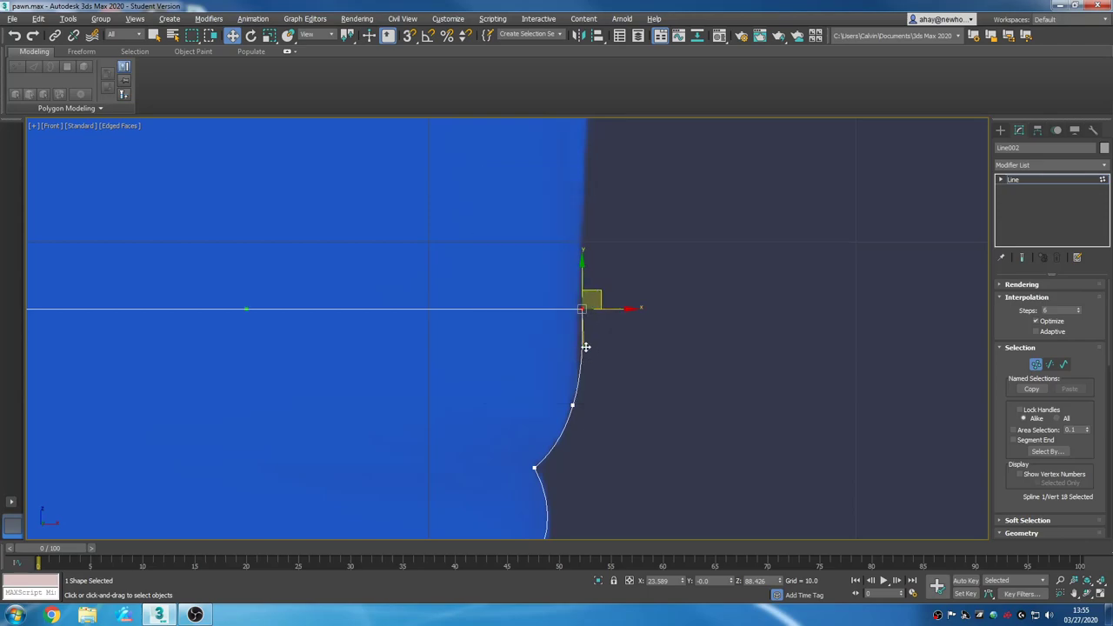
{"action": "left_click", "coordinate": [614, 392]}
{"action": "scroll", "coordinate": [606, 382], "scroll_direction": "up", "scroll_amount": 2}
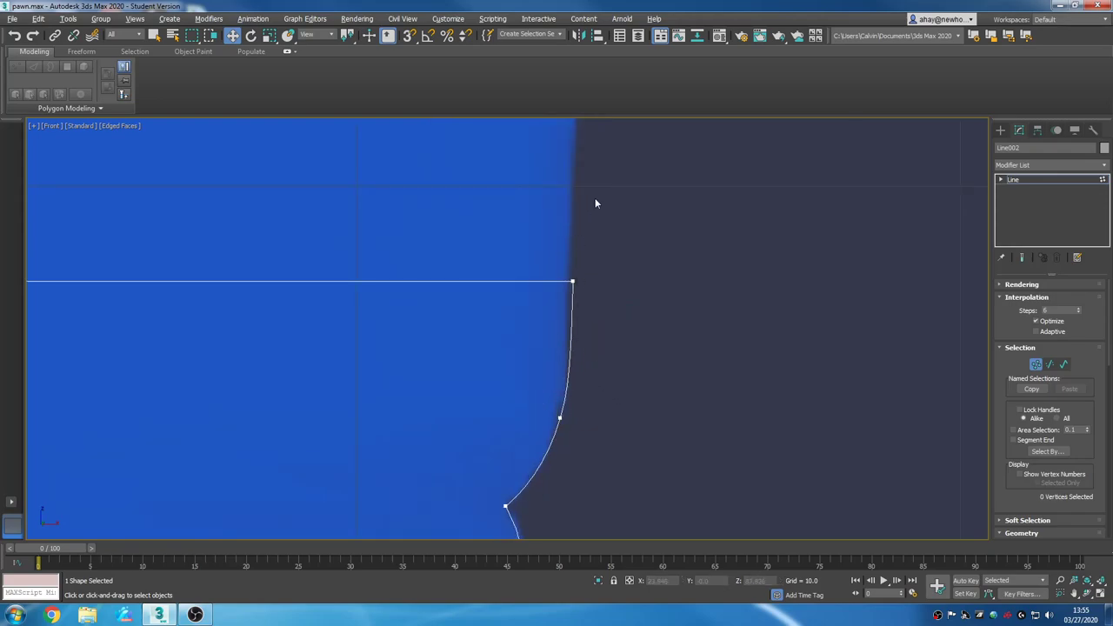
{"action": "left_click", "coordinate": [573, 284]}
{"action": "left_click_drag", "start_coordinate": [574, 336], "coordinate": [577, 337]}
{"action": "left_click", "coordinate": [600, 351]}
{"action": "scroll", "coordinate": [601, 339], "scroll_direction": "up", "scroll_amount": 2}
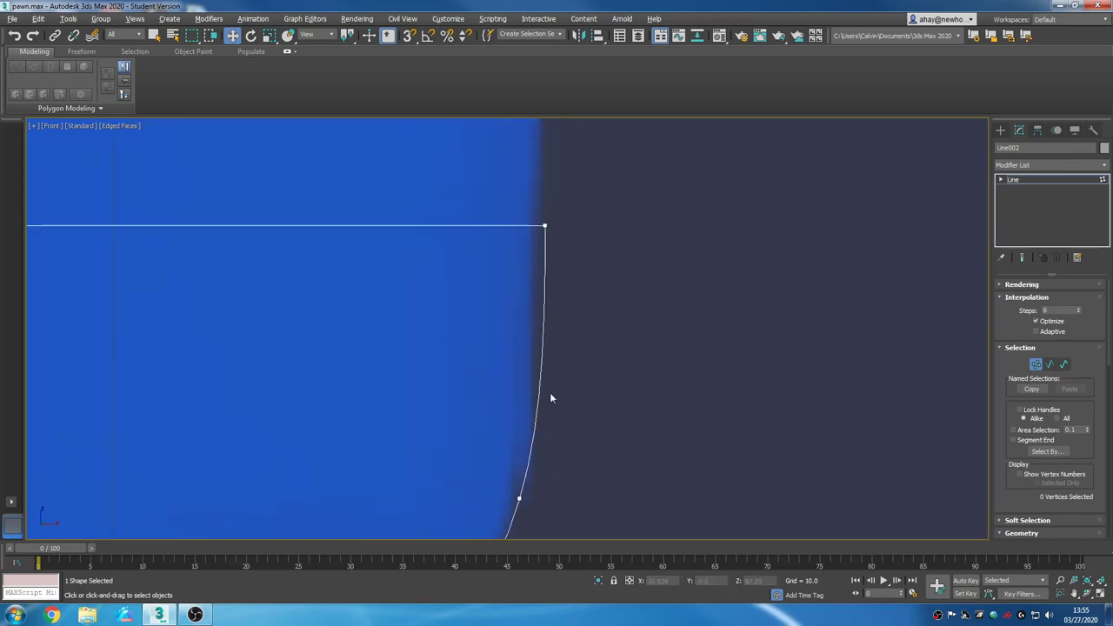
{"action": "left_click", "coordinate": [545, 225]}
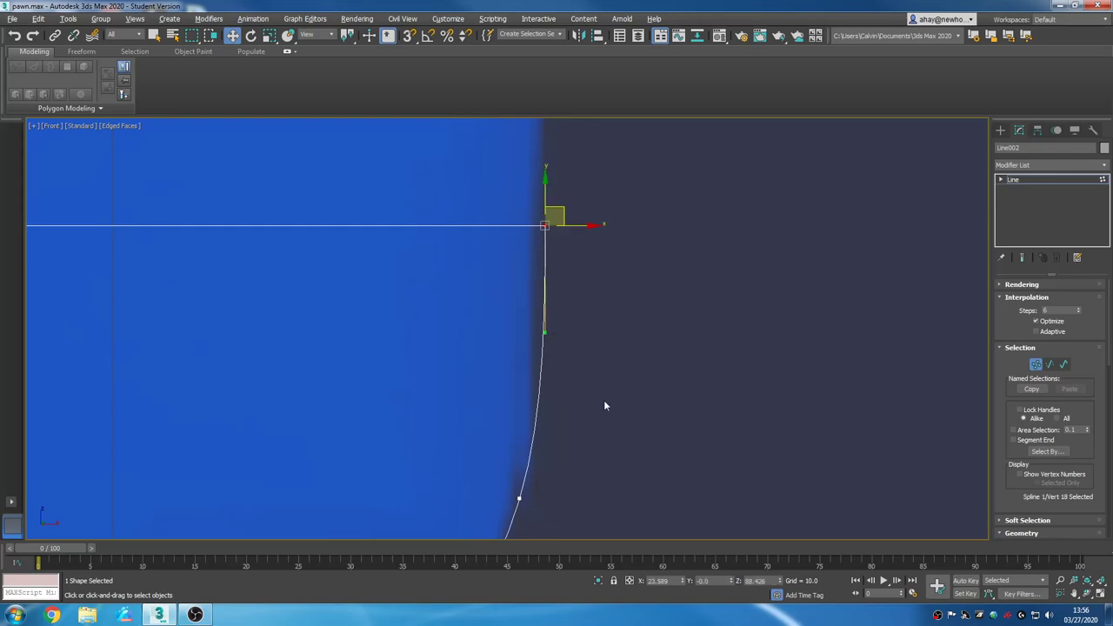
{"action": "scroll", "coordinate": [600, 382], "scroll_direction": "down", "scroll_amount": 2}
{"action": "scroll", "coordinate": [574, 356], "scroll_direction": "up", "scroll_amount": 2}
Check the smooth vertex below the outer top corner, leave vertex editing and compare the whole profile with the reference.
{"action": "left_click_drag", "start_coordinate": [504, 321], "coordinate": [504, 322]}
{"action": "scroll", "coordinate": [647, 388], "scroll_direction": "down", "scroll_amount": 1}
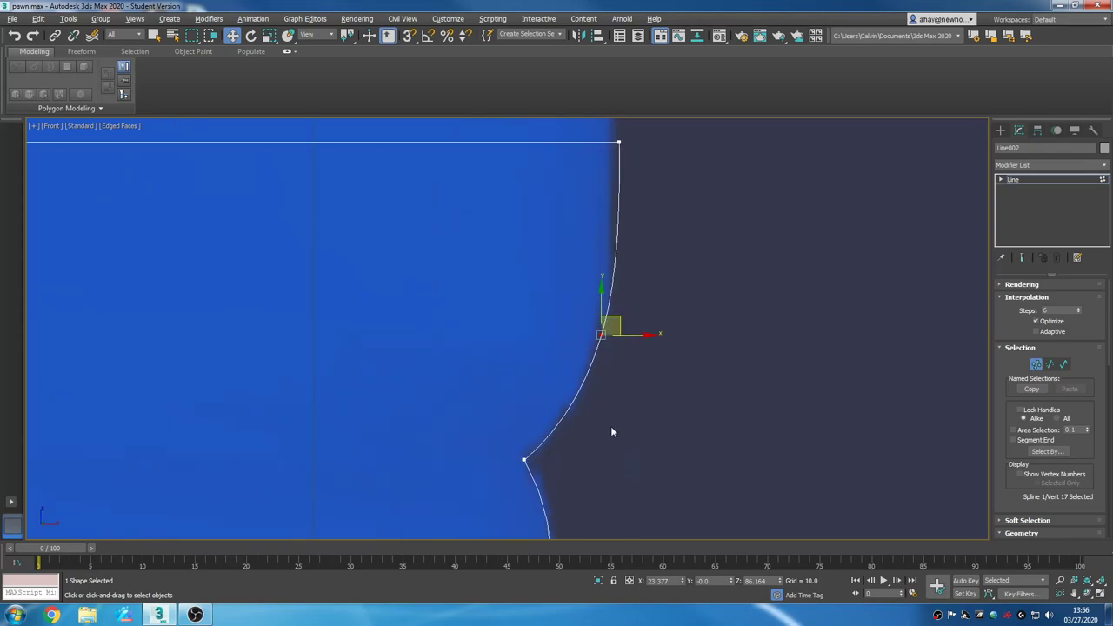
{"action": "middle_click_drag", "start_coordinate": [611, 431], "coordinate": [611, 378]}
{"action": "scroll", "coordinate": [626, 413], "scroll_direction": "down", "scroll_amount": 3}
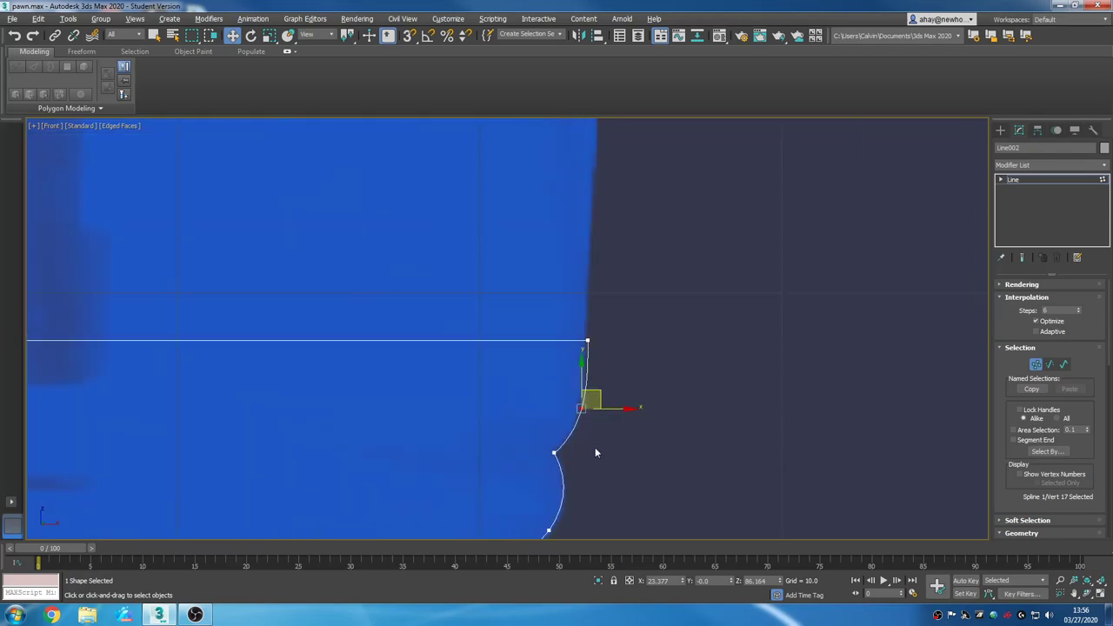
{"action": "middle_click_drag", "start_coordinate": [638, 472], "coordinate": [628, 320]}
{"action": "scroll", "coordinate": [628, 320], "scroll_direction": "down", "scroll_amount": 5}
{"action": "scroll", "coordinate": [604, 355], "scroll_direction": "up", "scroll_amount": 5}
{"action": "left_click", "coordinate": [1043, 179]}
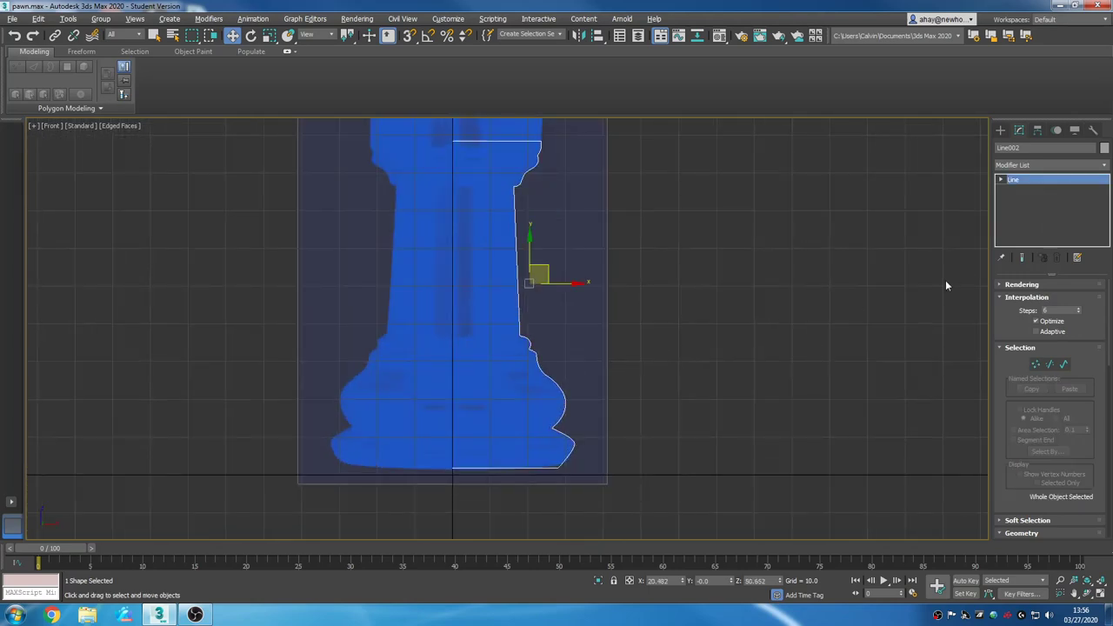
Check the X coordinates of the profile's bottom and top centre-axis vertices, and leave vertex editing.
{"action": "left_click", "coordinate": [1035, 363]}
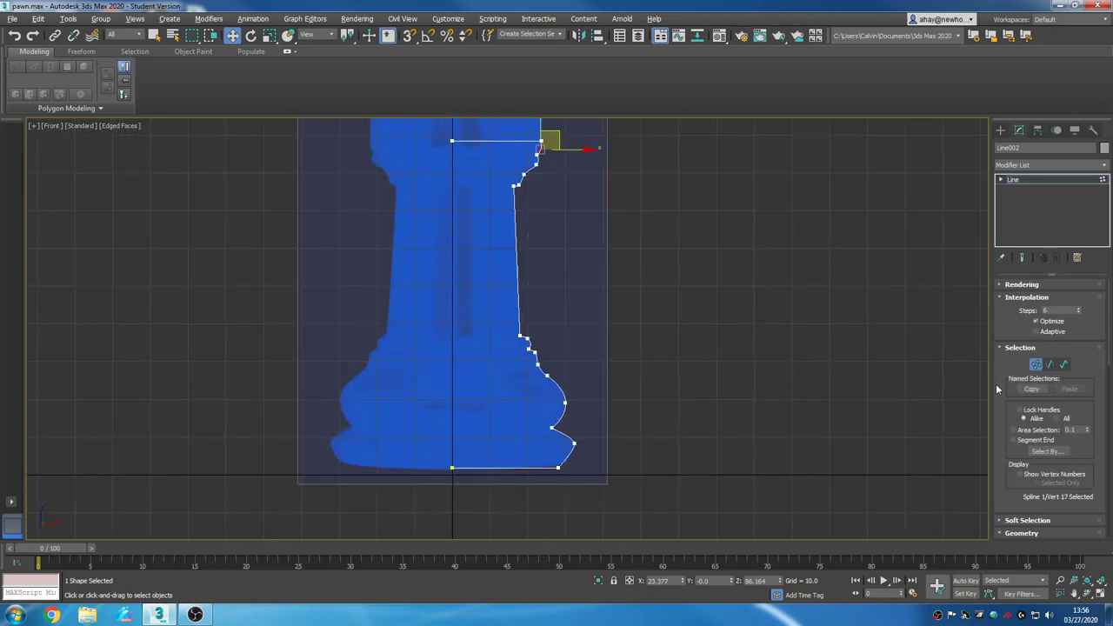
{"action": "left_click", "coordinate": [452, 468]}
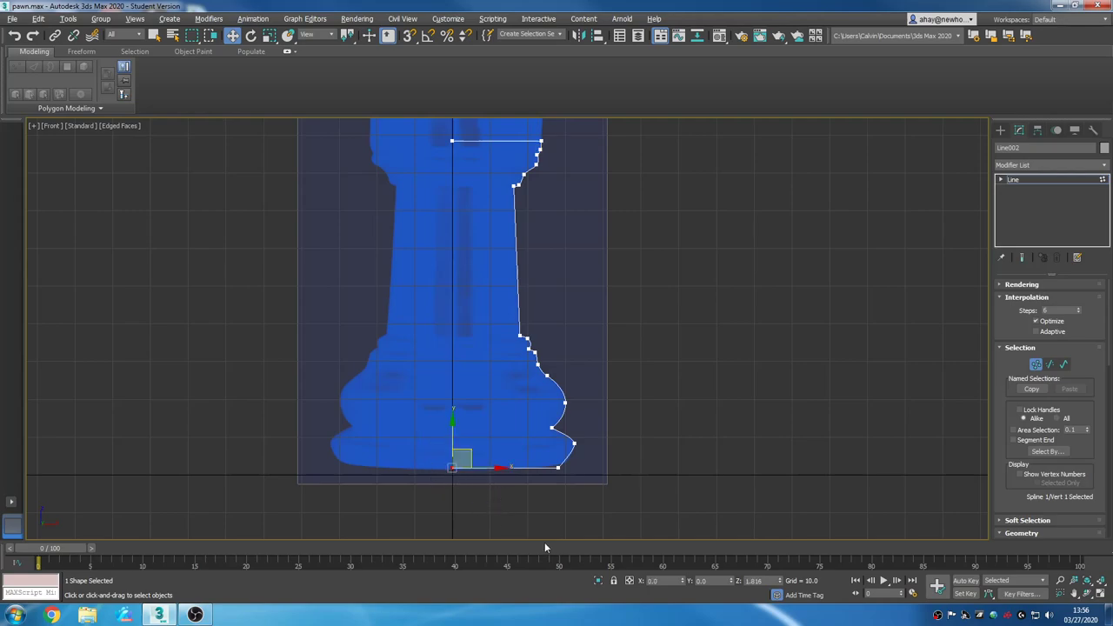
{"action": "middle_click_drag", "start_coordinate": [485, 293], "coordinate": [449, 439]}
{"action": "left_click", "coordinate": [417, 287]}
{"action": "middle_click_drag", "start_coordinate": [648, 501], "coordinate": [767, 301]}
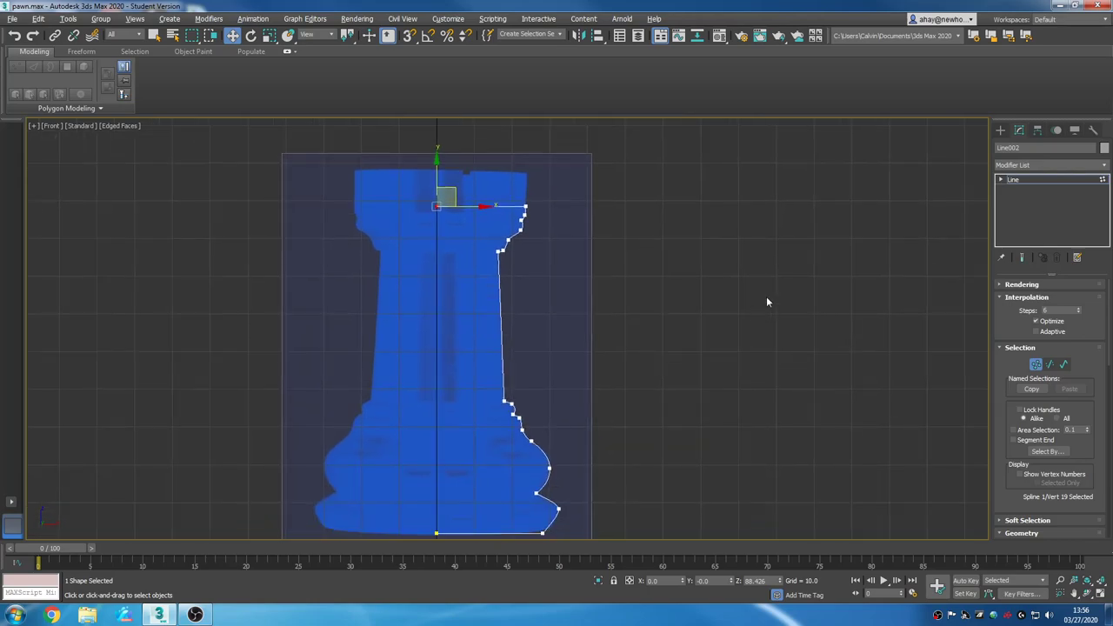
{"action": "left_click", "coordinate": [1058, 178]}
{"action": "scroll", "coordinate": [708, 353], "scroll_direction": "down", "scroll_amount": 4}
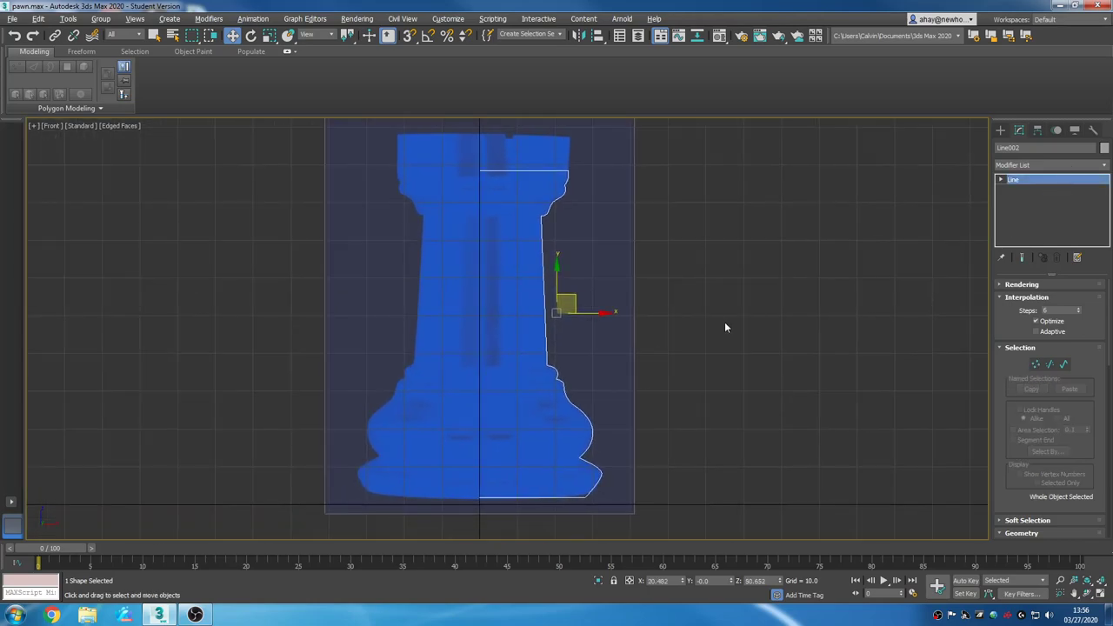
Show all four viewports, apply a Lathe modifier to the rook profile and align its axis to Min.
{"action": "key", "text": "alt+w"}
{"action": "left_click", "coordinate": [1035, 165]}
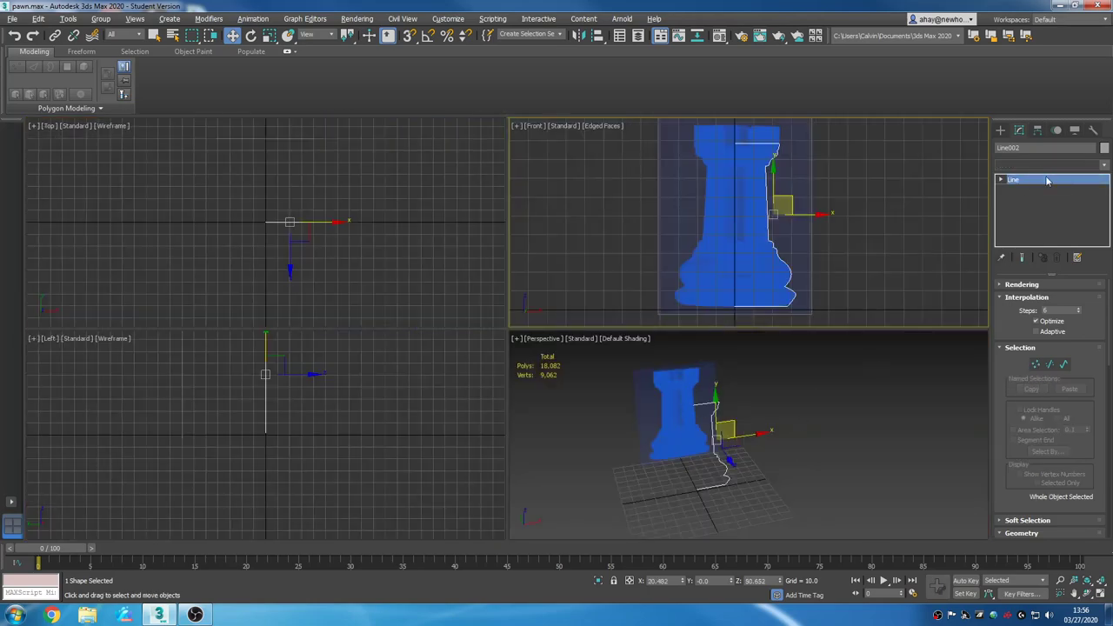
{"action": "left_click", "coordinate": [1049, 165]}
{"action": "key", "text": "l"}
{"action": "left_click", "coordinate": [1043, 176]}
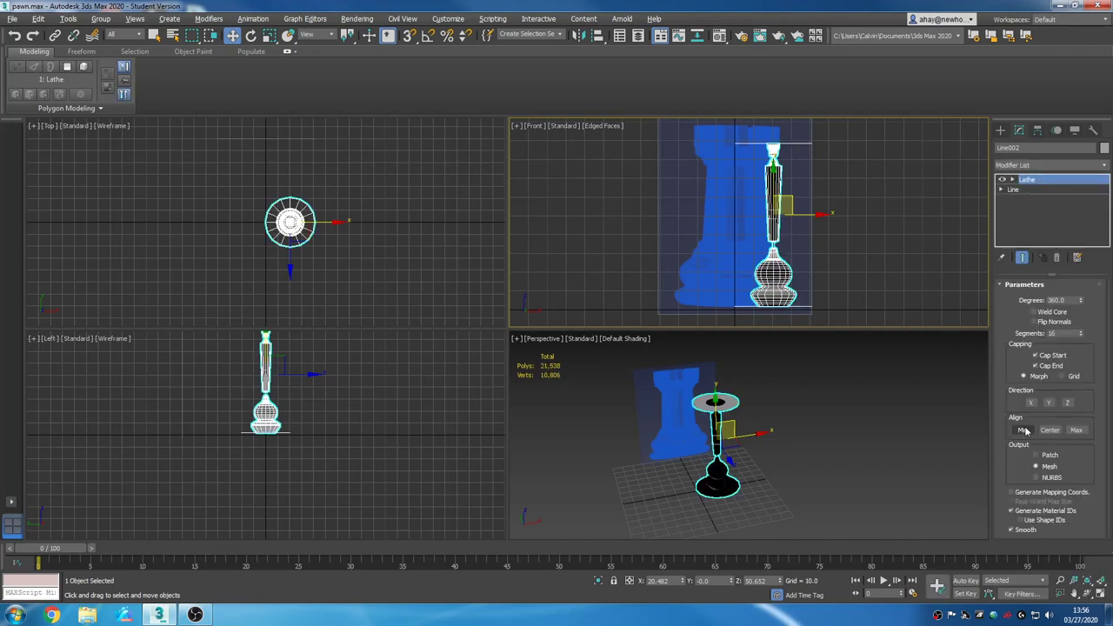
{"action": "left_click", "coordinate": [1022, 430]}
Show edged faces in the perspective view and enable Weld Core for the lathed rook.
{"action": "scroll", "coordinate": [783, 418], "scroll_direction": "up", "scroll_amount": 3}
{"action": "scroll", "coordinate": [744, 366], "scroll_direction": "up", "scroll_amount": 4}
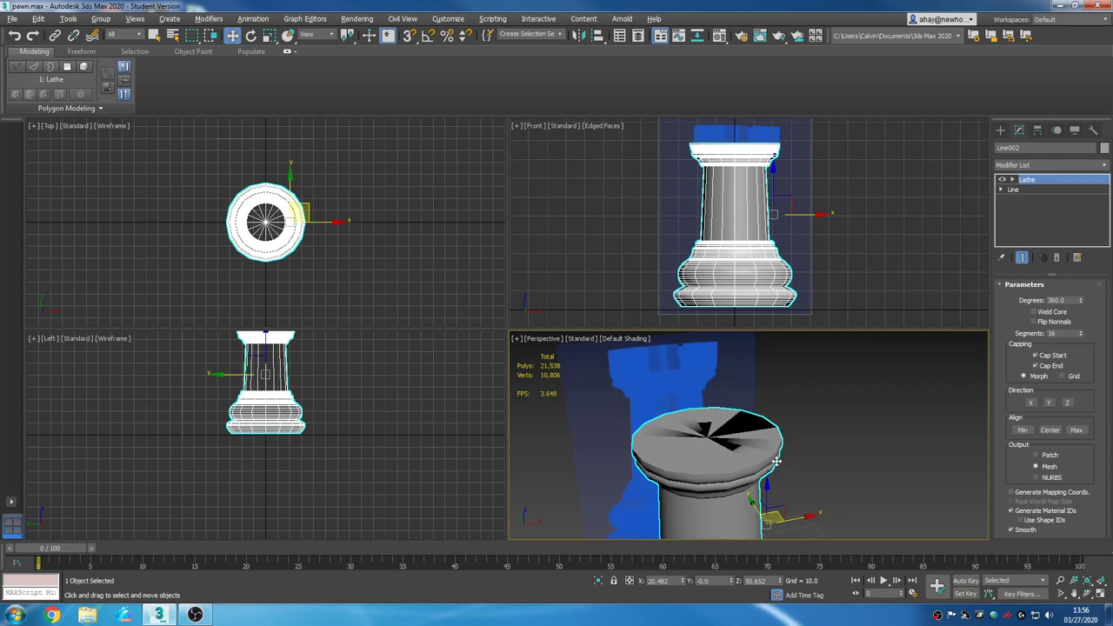
{"action": "scroll", "coordinate": [810, 405], "scroll_direction": "down", "scroll_amount": 3}
{"action": "middle_click_drag", "start_coordinate": [811, 409], "coordinate": [807, 450]}
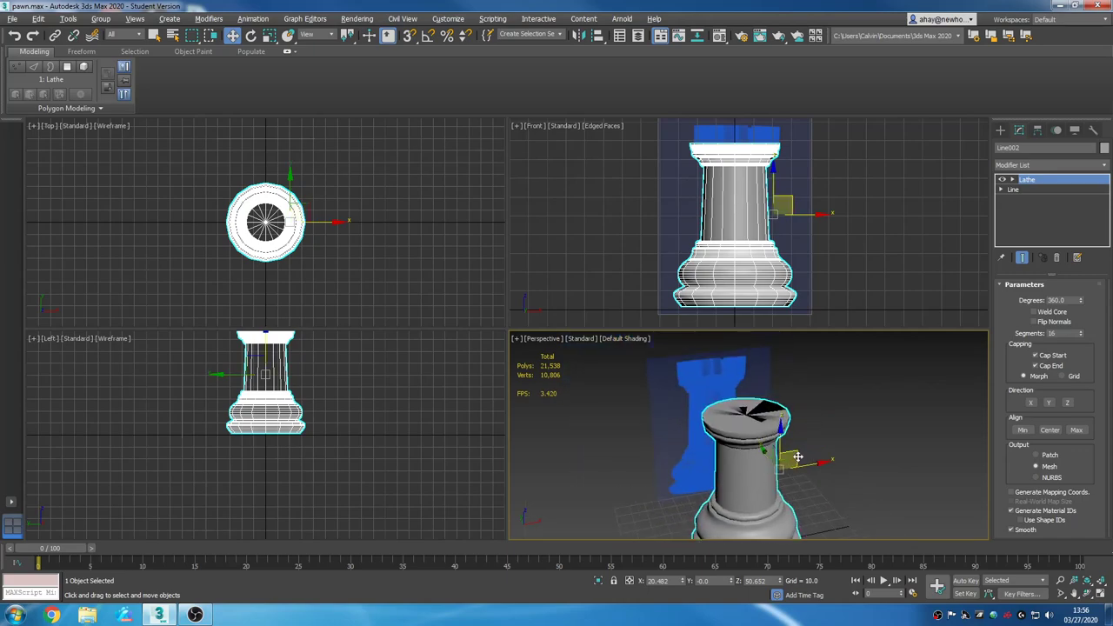
{"action": "key", "text": "F4"}
{"action": "scroll", "coordinate": [794, 442], "scroll_direction": "up", "scroll_amount": 6}
{"action": "scroll", "coordinate": [878, 457], "scroll_direction": "down", "scroll_amount": 3}
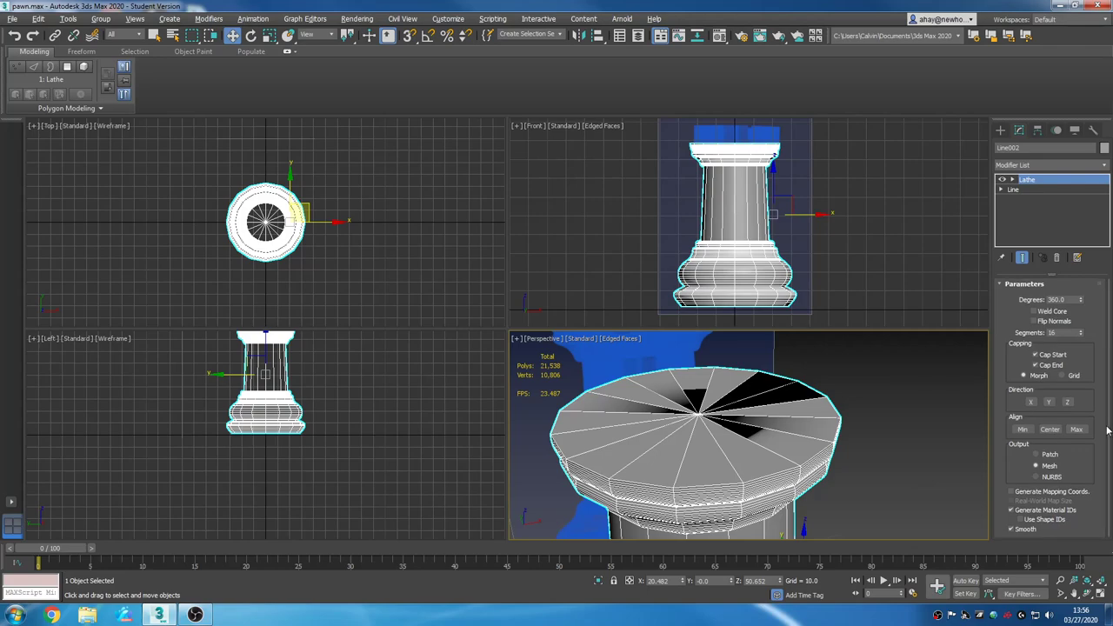
{"action": "double_click", "coordinate": [1062, 333]}
{"action": "left_click", "coordinate": [1054, 313]}
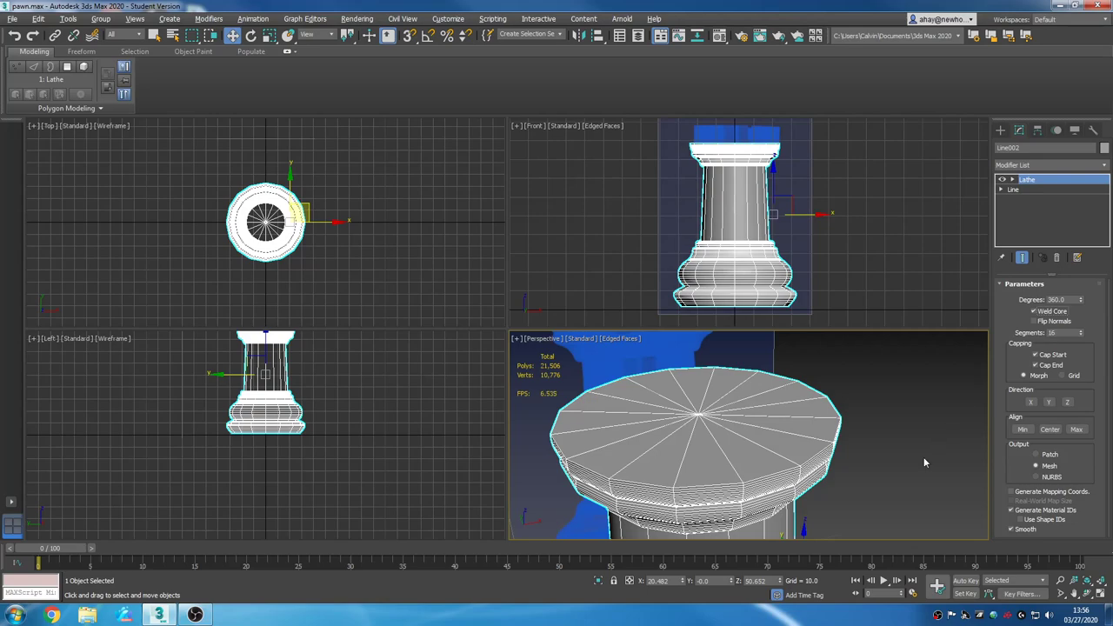
Examine the lathed rook's shaft and base in perspective, both with and without edged faces.
{"action": "scroll", "coordinate": [923, 412], "scroll_direction": "down", "scroll_amount": 5}
{"action": "scroll", "coordinate": [922, 463], "scroll_direction": "up", "scroll_amount": 1}
{"action": "middle_click_drag", "start_coordinate": [921, 464], "coordinate": [823, 446]}
{"action": "scroll", "coordinate": [772, 483], "scroll_direction": "up", "scroll_amount": 2}
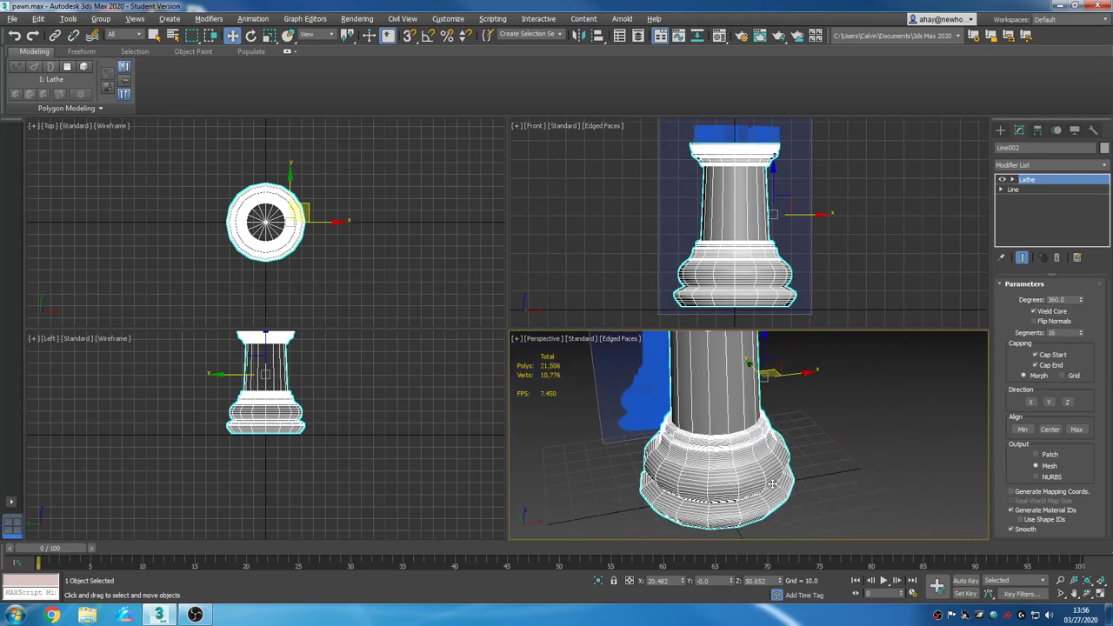
{"action": "scroll", "coordinate": [776, 475], "scroll_direction": "down", "scroll_amount": 3}
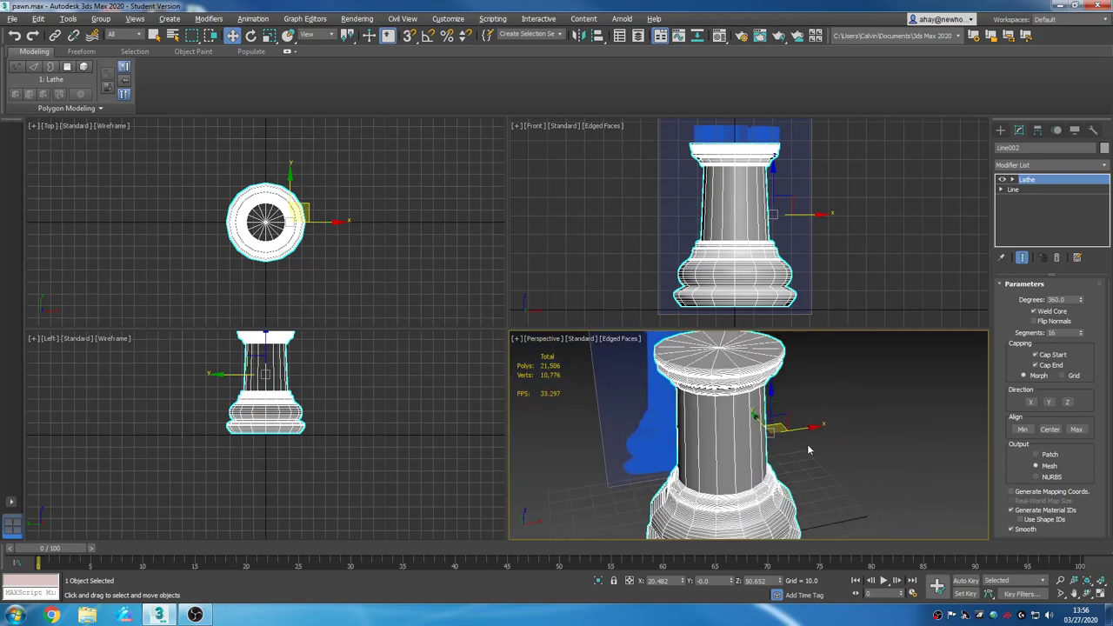
{"action": "middle_click_drag", "start_coordinate": [812, 456], "coordinate": [817, 432]}
{"action": "key", "text": "F4"}
{"action": "middle_click_drag", "start_coordinate": [814, 508], "coordinate": [822, 446]}
{"action": "scroll", "coordinate": [795, 467], "scroll_direction": "up", "scroll_amount": 2}
{"action": "scroll", "coordinate": [792, 468], "scroll_direction": "up", "scroll_amount": 3}
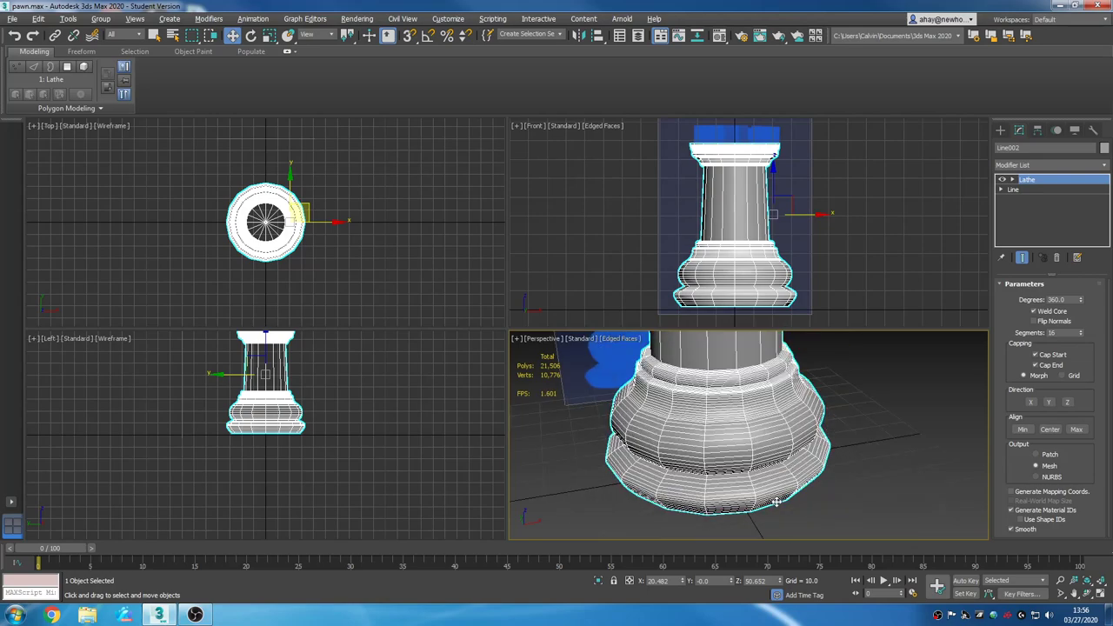
{"action": "scroll", "coordinate": [774, 470], "scroll_direction": "down", "scroll_amount": 4}
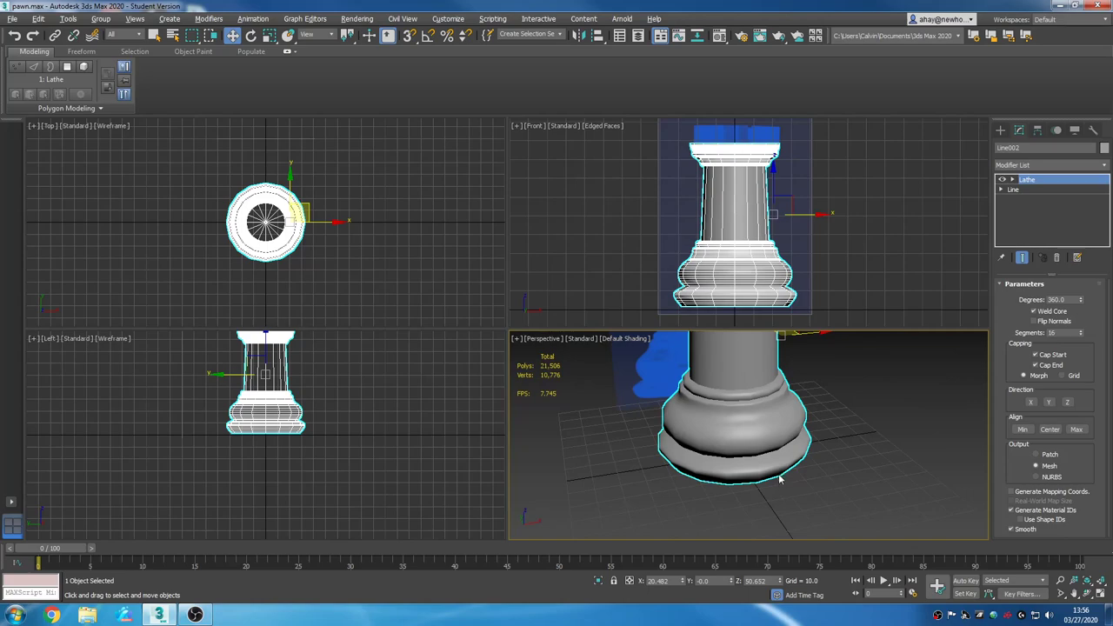
{"action": "middle_click_drag", "start_coordinate": [790, 429], "coordinate": [798, 462]}
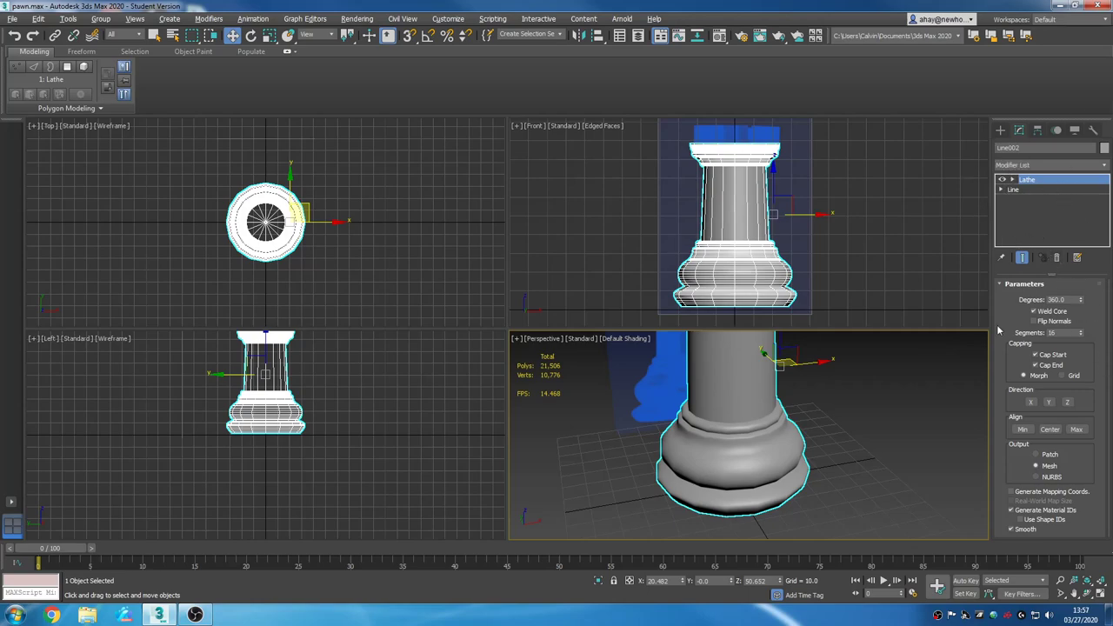
Examine the rook's top and rim in perspective with edged faces shown, and its neck in the front view.
{"action": "left_click", "coordinate": [1072, 169]}
{"action": "left_click", "coordinate": [1073, 169]}
{"action": "middle_click_drag", "start_coordinate": [795, 386], "coordinate": [823, 459]}
{"action": "scroll", "coordinate": [825, 459], "scroll_direction": "down", "scroll_amount": 3}
{"action": "scroll", "coordinate": [830, 426], "scroll_direction": "up", "scroll_amount": 3}
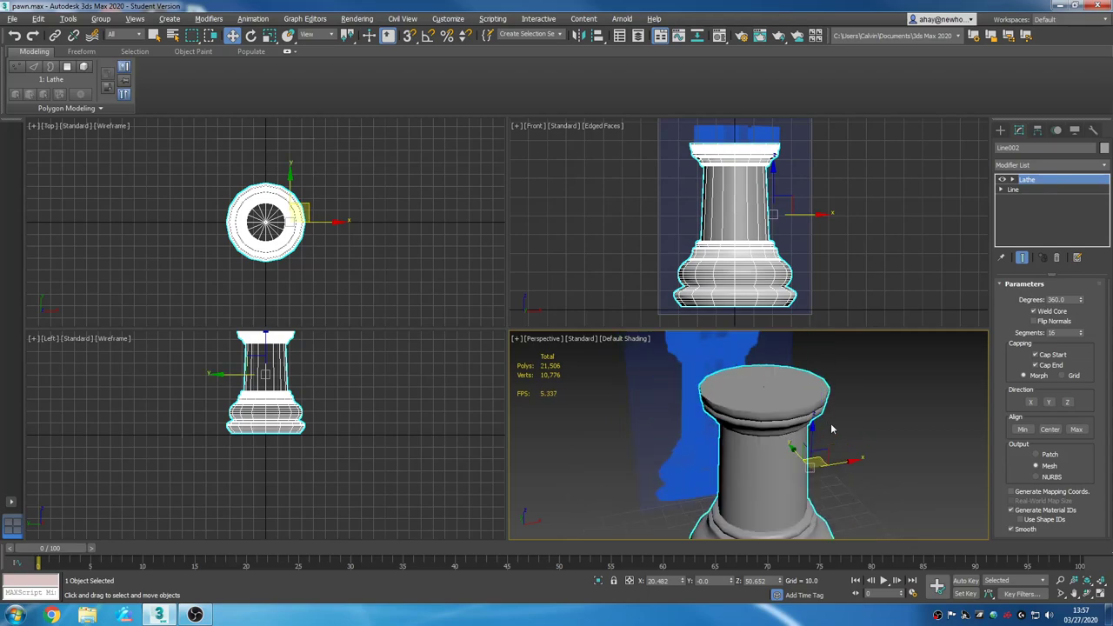
{"action": "key", "text": "F4"}
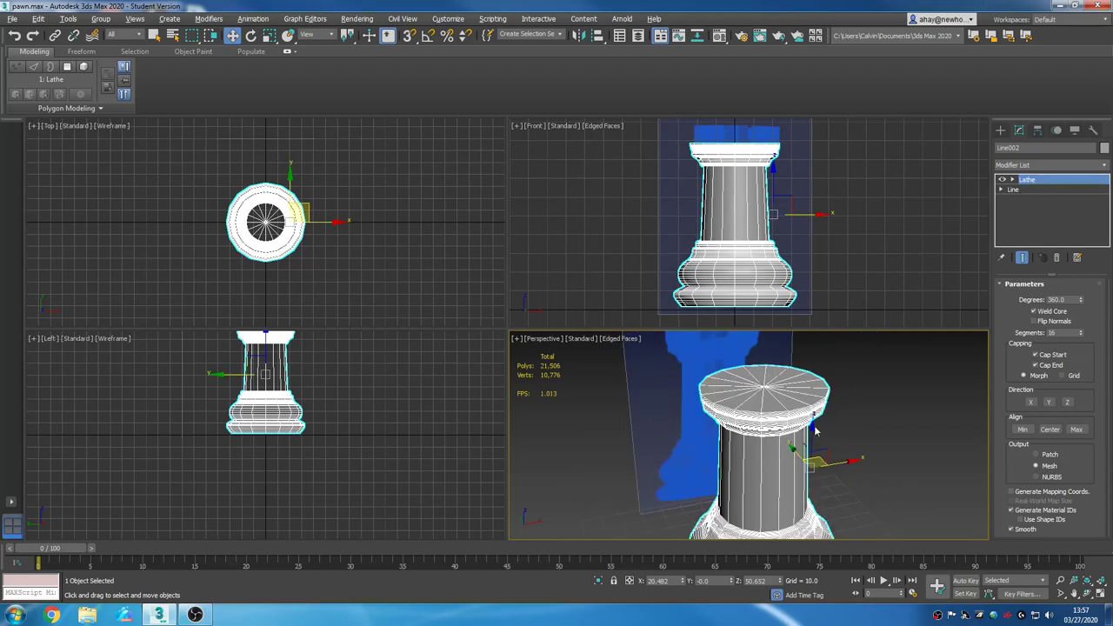
{"action": "scroll", "coordinate": [809, 426], "scroll_direction": "up", "scroll_amount": 5}
{"action": "scroll", "coordinate": [804, 424], "scroll_direction": "down", "scroll_amount": 3}
{"action": "right_click", "coordinate": [806, 203]}
{"action": "scroll", "coordinate": [806, 202], "scroll_direction": "up", "scroll_amount": 4}
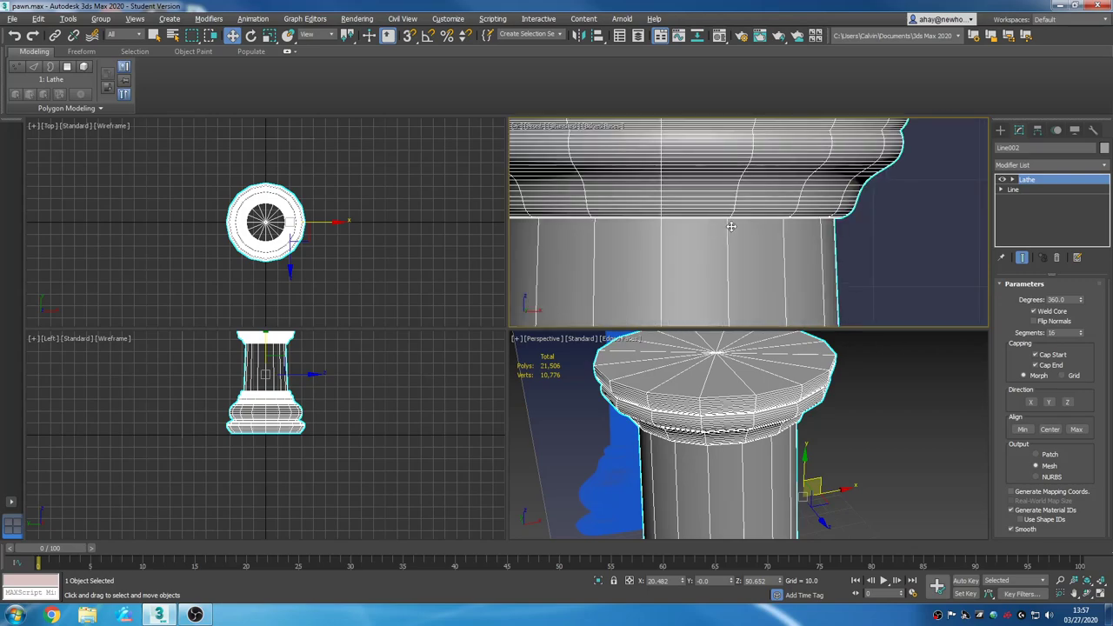
Examine the rook's rim and overall shape in the front and perspective views, and hide edged faces in perspective.
{"action": "scroll", "coordinate": [728, 228], "scroll_direction": "down", "scroll_amount": 2}
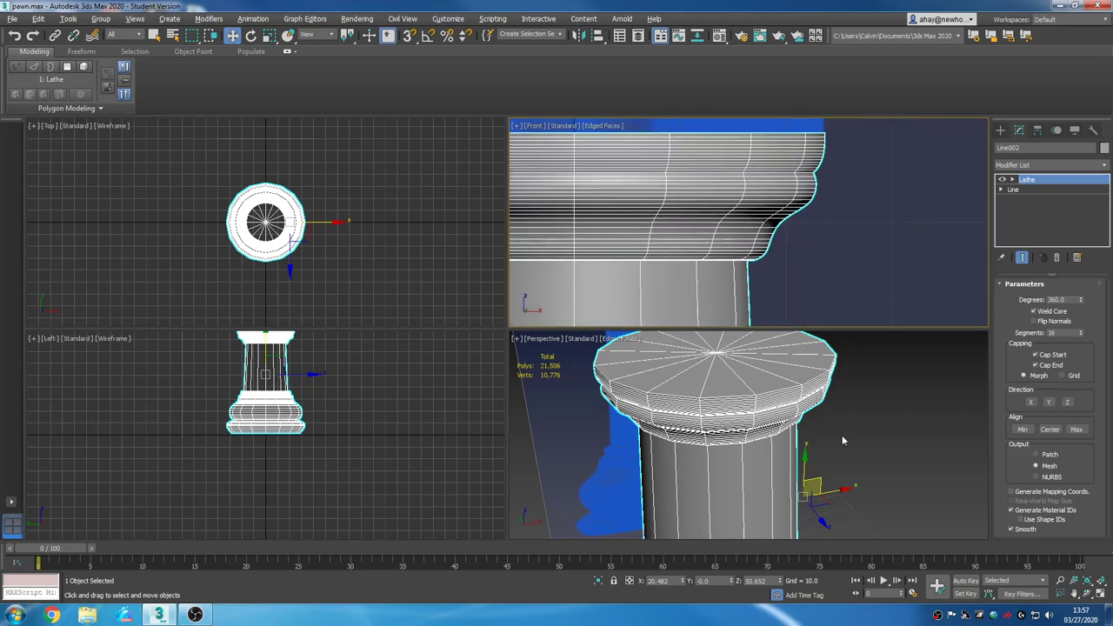
{"action": "middle_click_drag", "start_coordinate": [842, 441], "coordinate": [842, 332], "text": "alt"}
{"action": "scroll", "coordinate": [770, 256], "scroll_direction": "down", "scroll_amount": 1}
{"action": "scroll", "coordinate": [738, 238], "scroll_direction": "up", "scroll_amount": 2}
{"action": "scroll", "coordinate": [745, 247], "scroll_direction": "down", "scroll_amount": 4}
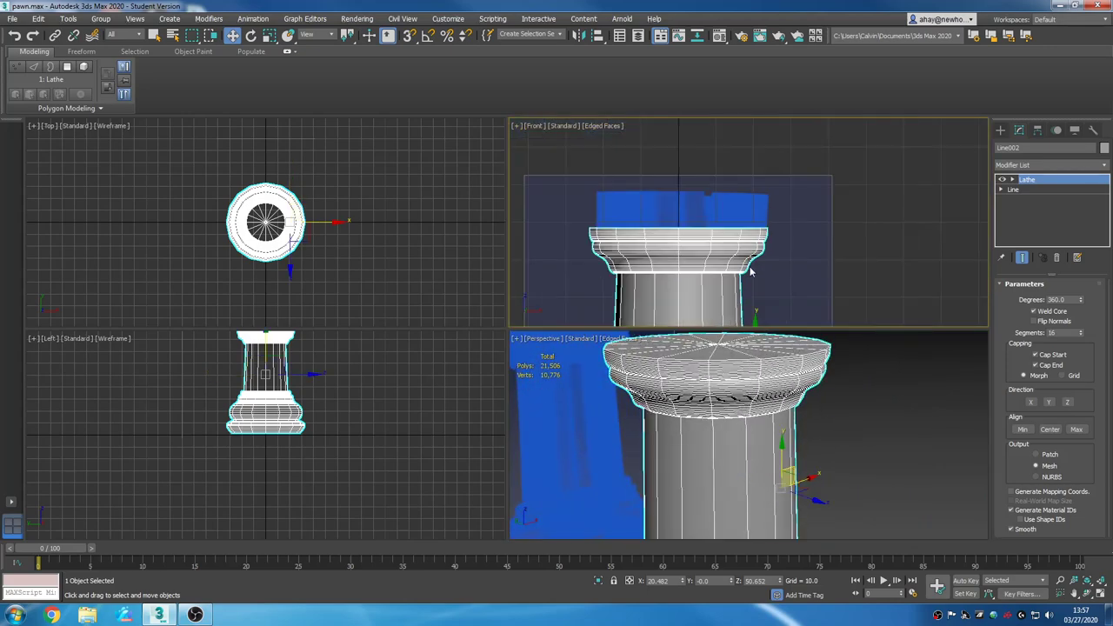
{"action": "middle_click_drag", "start_coordinate": [751, 272], "coordinate": [840, 166]}
{"action": "scroll", "coordinate": [824, 167], "scroll_direction": "down", "scroll_amount": 5}
{"action": "middle_click_drag", "start_coordinate": [819, 493], "coordinate": [840, 390]}
{"action": "scroll", "coordinate": [826, 400], "scroll_direction": "down", "scroll_amount": 5}
{"action": "scroll", "coordinate": [821, 410], "scroll_direction": "down", "scroll_amount": 3}
{"action": "key", "text": "F4"}
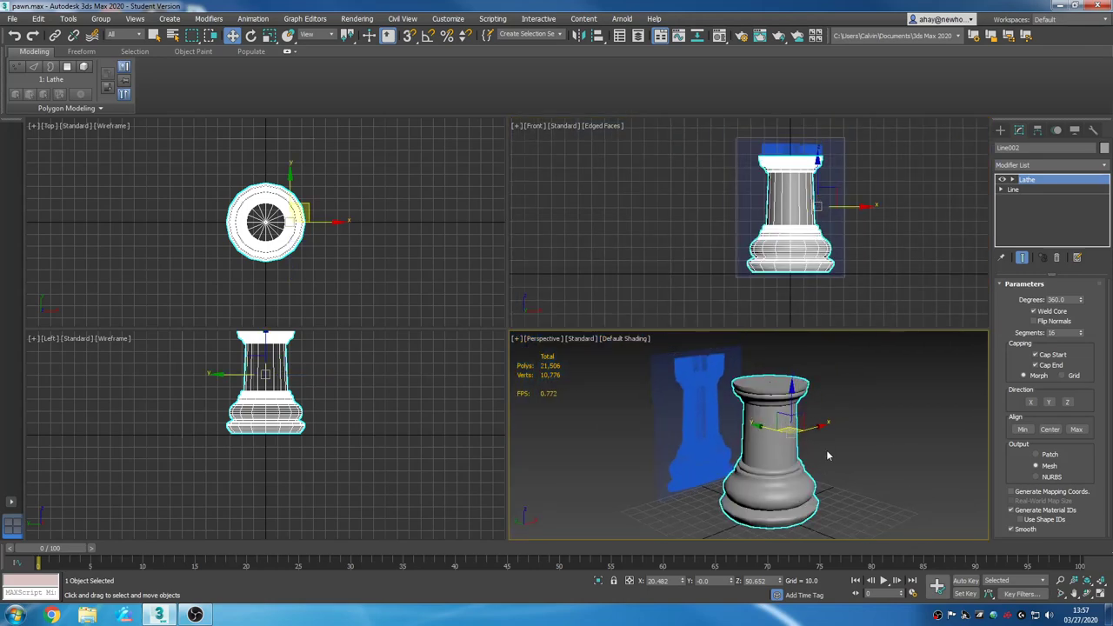
Examine the smooth-shaded rook's base, shaft and underside in perspective.
{"action": "scroll", "coordinate": [817, 453], "scroll_direction": "up", "scroll_amount": 5}
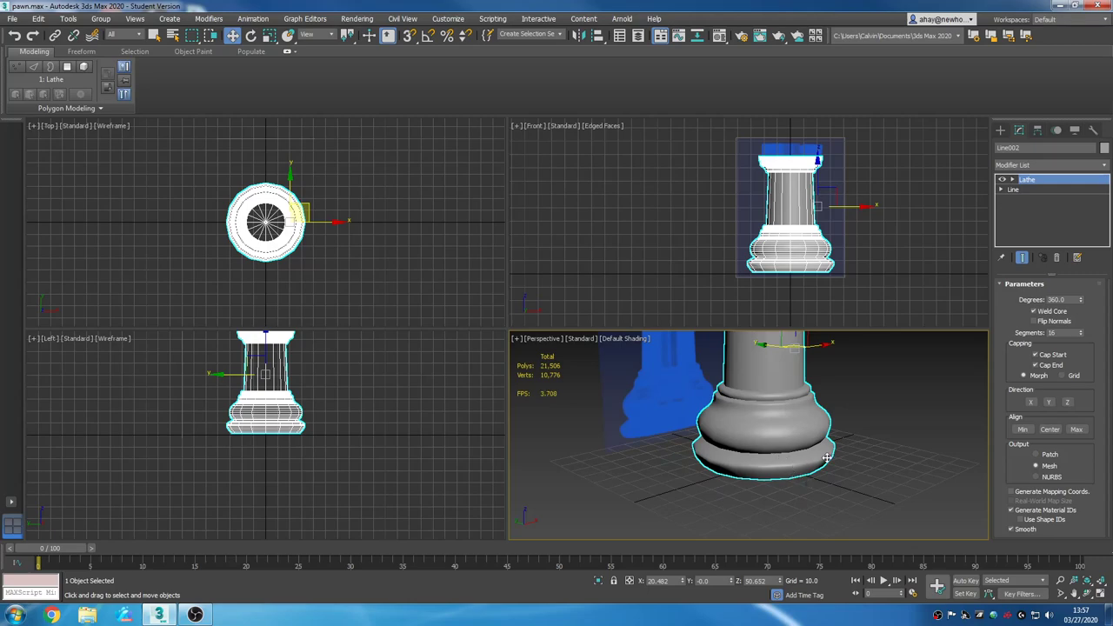
{"action": "middle_click_drag", "start_coordinate": [867, 462], "coordinate": [843, 480]}
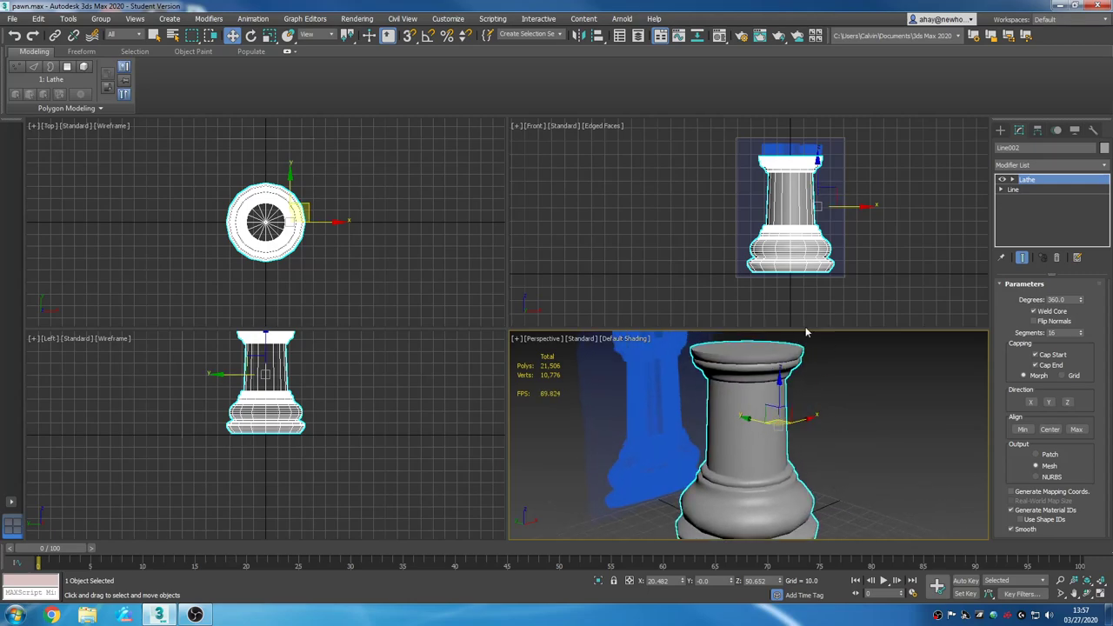
{"action": "middle_click_drag", "start_coordinate": [851, 434], "coordinate": [857, 407]}
{"action": "scroll", "coordinate": [852, 472], "scroll_direction": "down", "scroll_amount": 3}
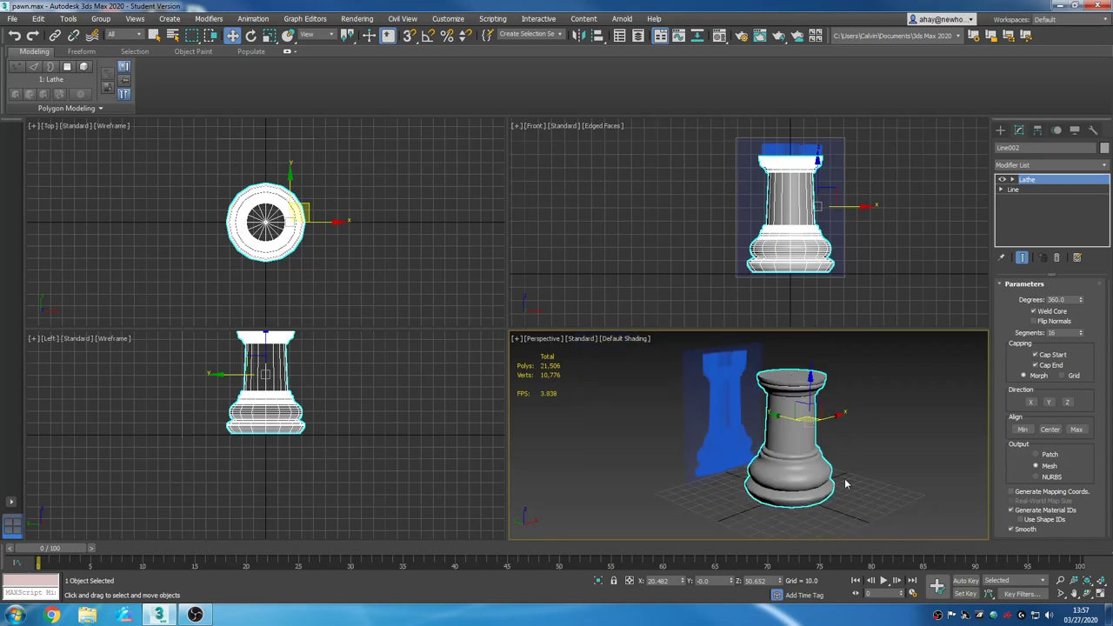
{"action": "scroll", "coordinate": [847, 484], "scroll_direction": "up", "scroll_amount": 3}
{"action": "middle_click_drag", "start_coordinate": [851, 508], "coordinate": [971, 369], "text": "alt"}
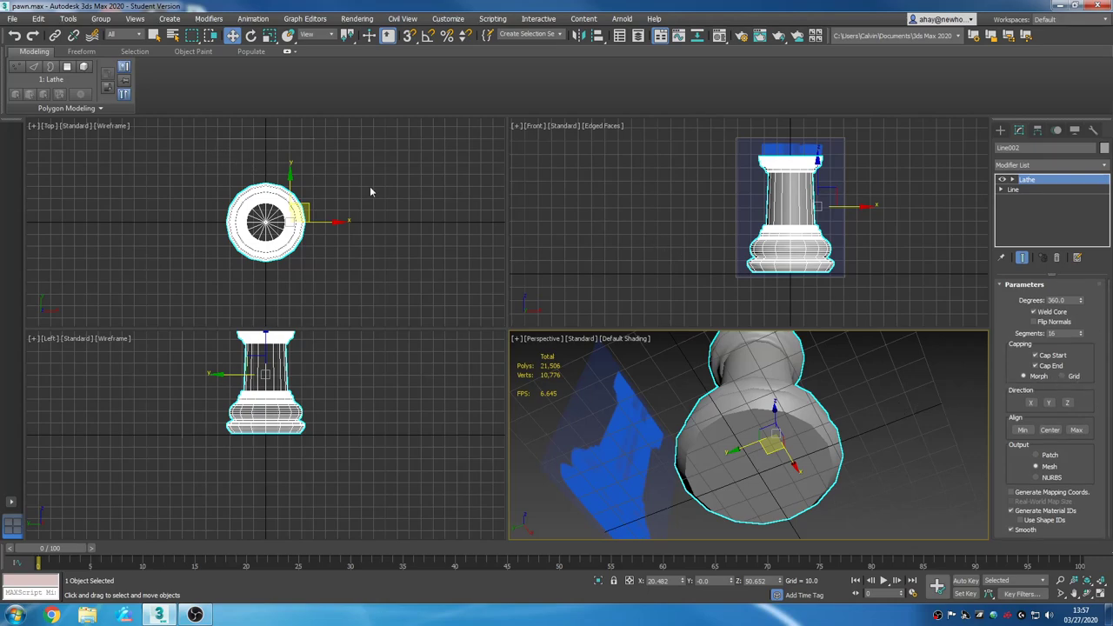
Save the scene as a new file named rook in the Chess Set folder.
{"action": "left_click", "coordinate": [12, 18]}
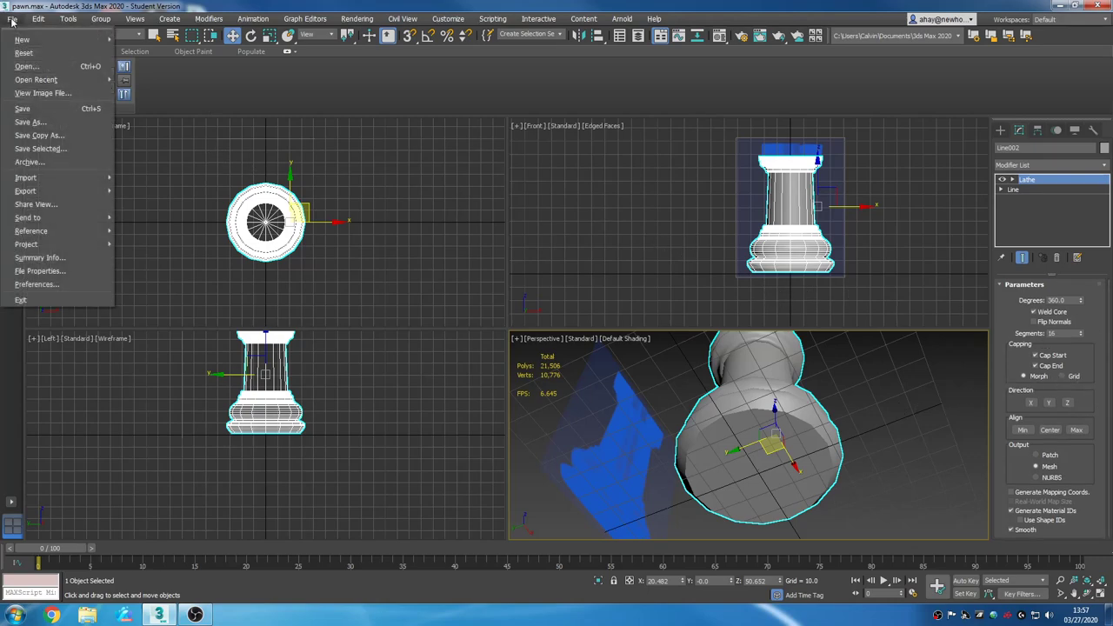
{"action": "left_click", "coordinate": [38, 122]}
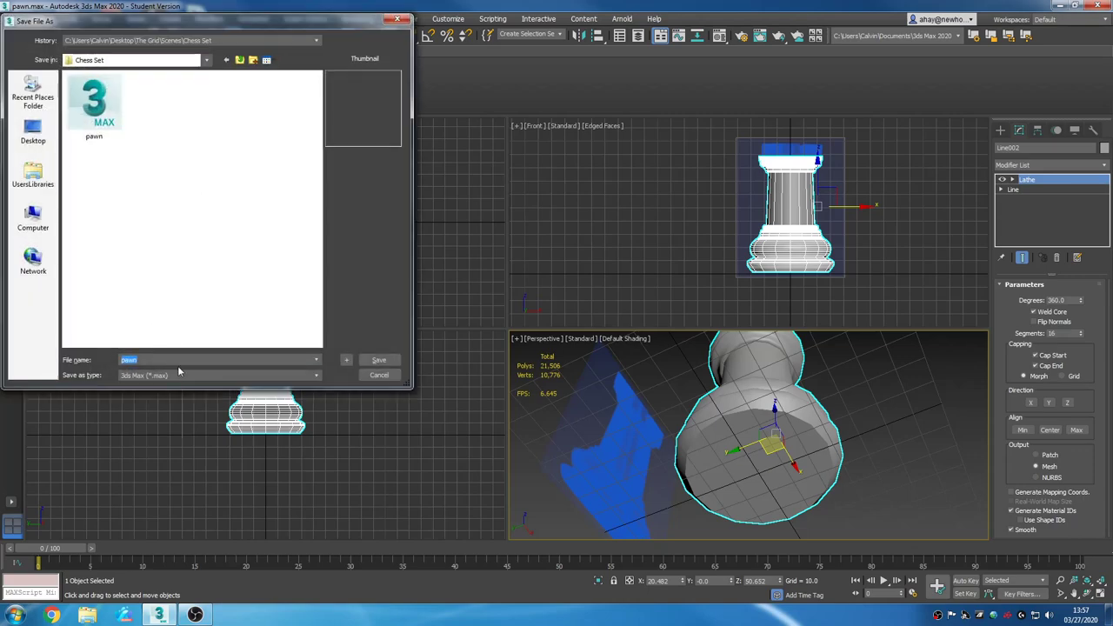
{"action": "type", "text": "rook"}
{"action": "left_click", "coordinate": [379, 359]}
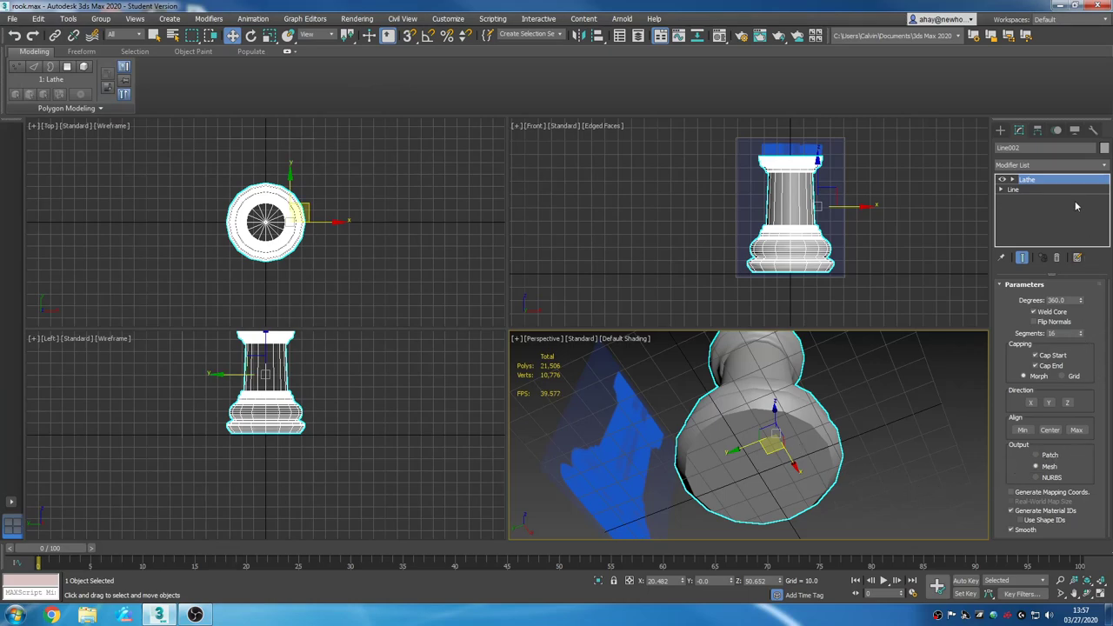
Convert the lathed rook to an Editable Poly.
{"action": "middle_click_drag", "start_coordinate": [877, 355], "coordinate": [817, 465], "text": "alt"}
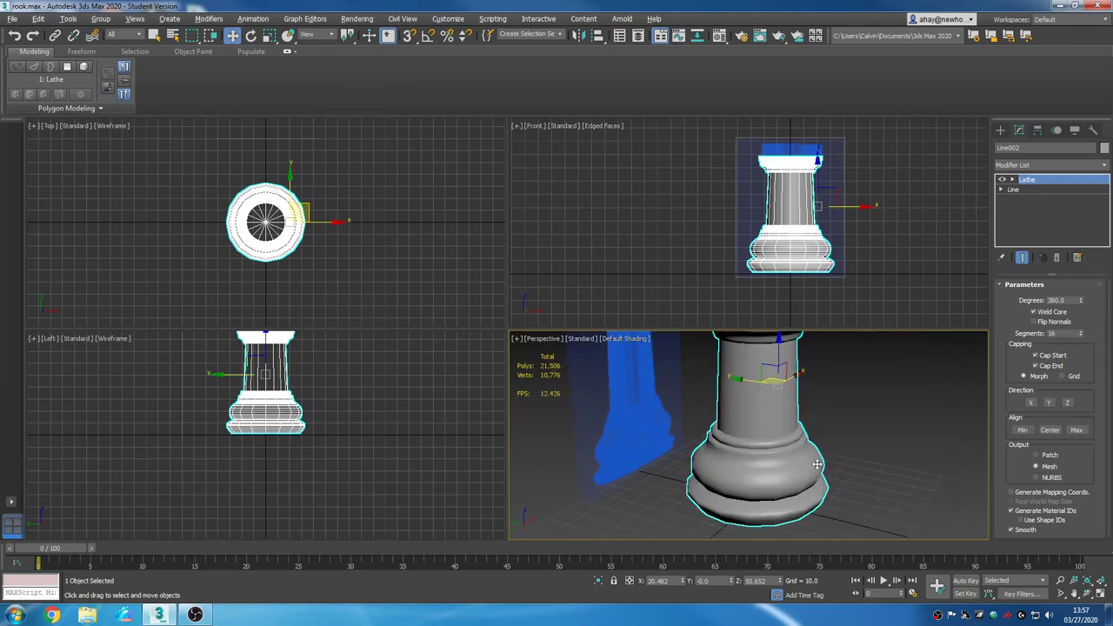
{"action": "right_click", "coordinate": [767, 401]}
{"action": "mouse_move", "coordinate": [831, 521]}
{"action": "left_click", "coordinate": [910, 529]}
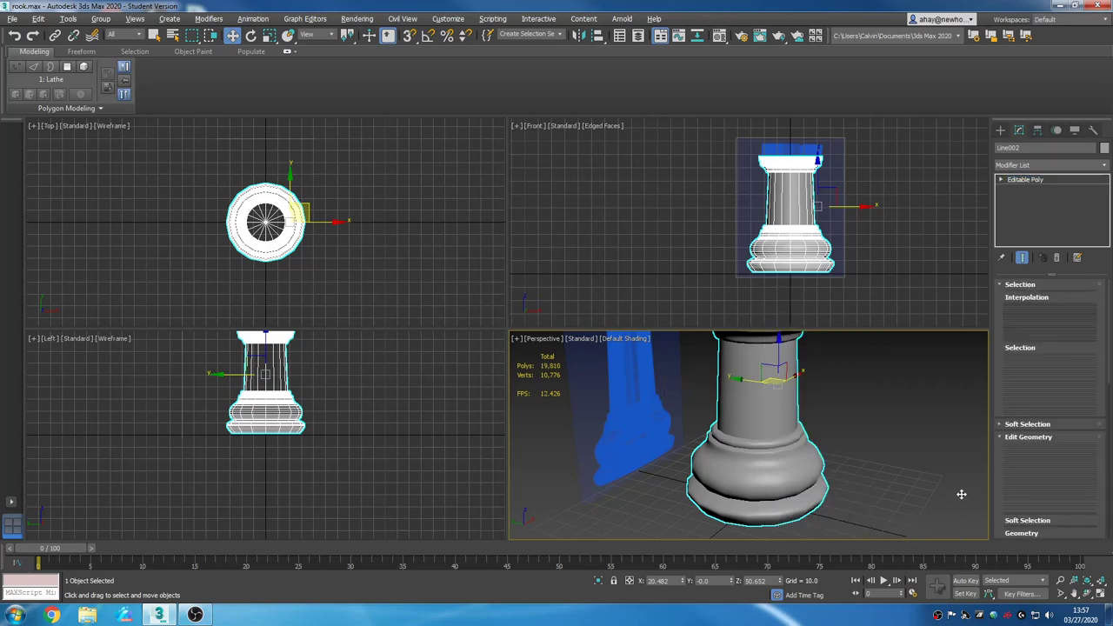
Enter polygon editing, select one wedge of the rook's bottom cap and show edged faces in perspective.
{"action": "left_click", "coordinate": [1062, 299]}
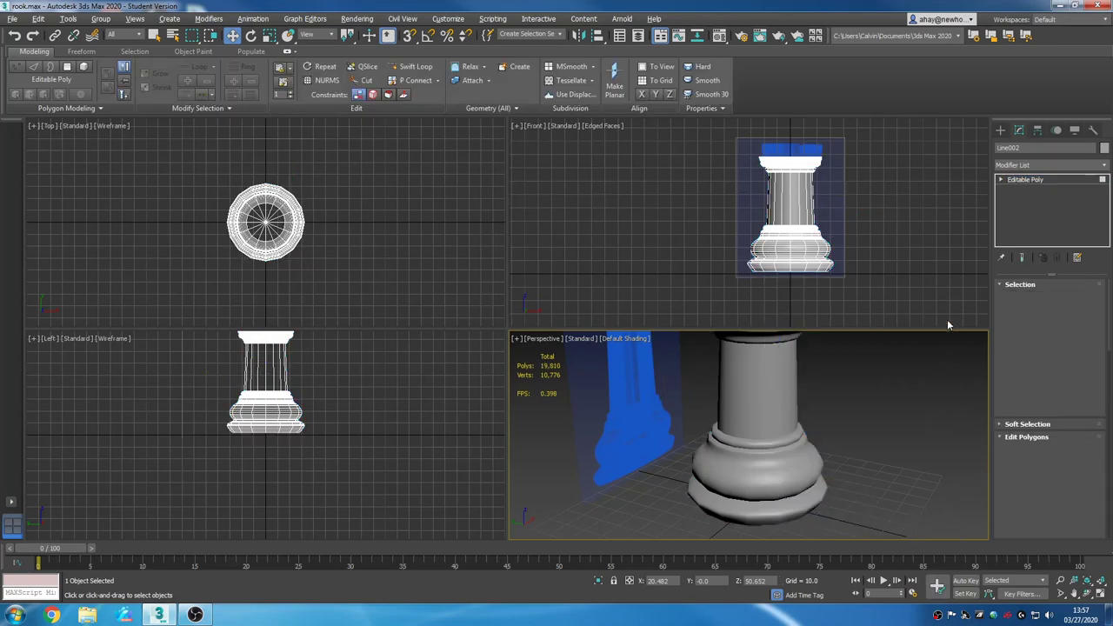
{"action": "middle_click_drag", "start_coordinate": [862, 467], "coordinate": [856, 398], "text": "alt"}
{"action": "left_click", "coordinate": [804, 435]}
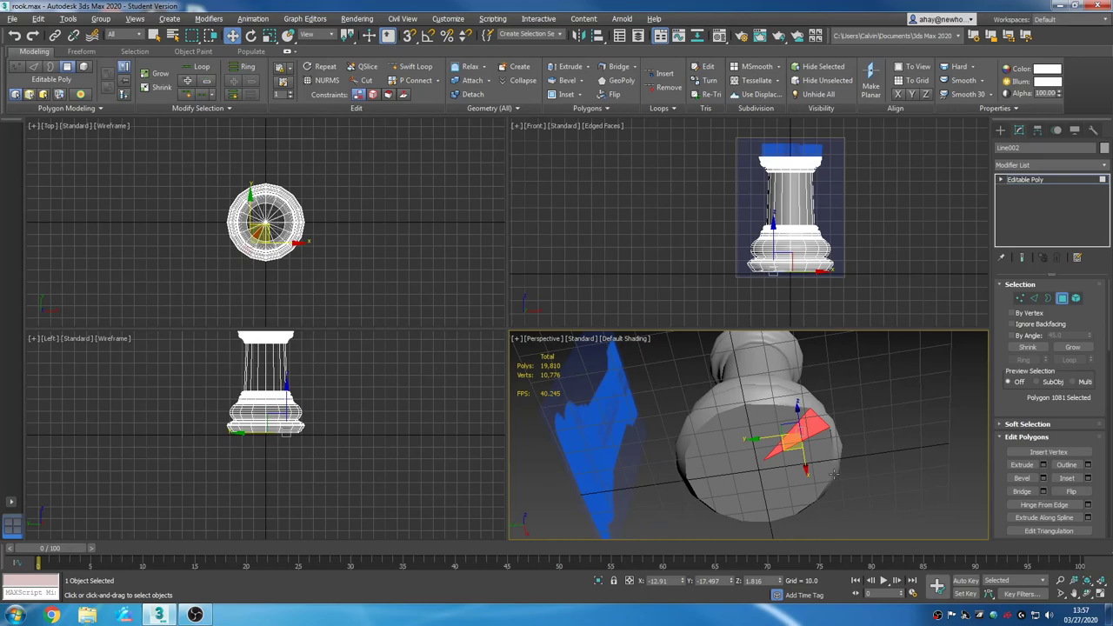
{"action": "scroll", "coordinate": [833, 474], "scroll_direction": "up", "scroll_amount": 3}
{"action": "scroll", "coordinate": [853, 469], "scroll_direction": "down", "scroll_amount": 5}
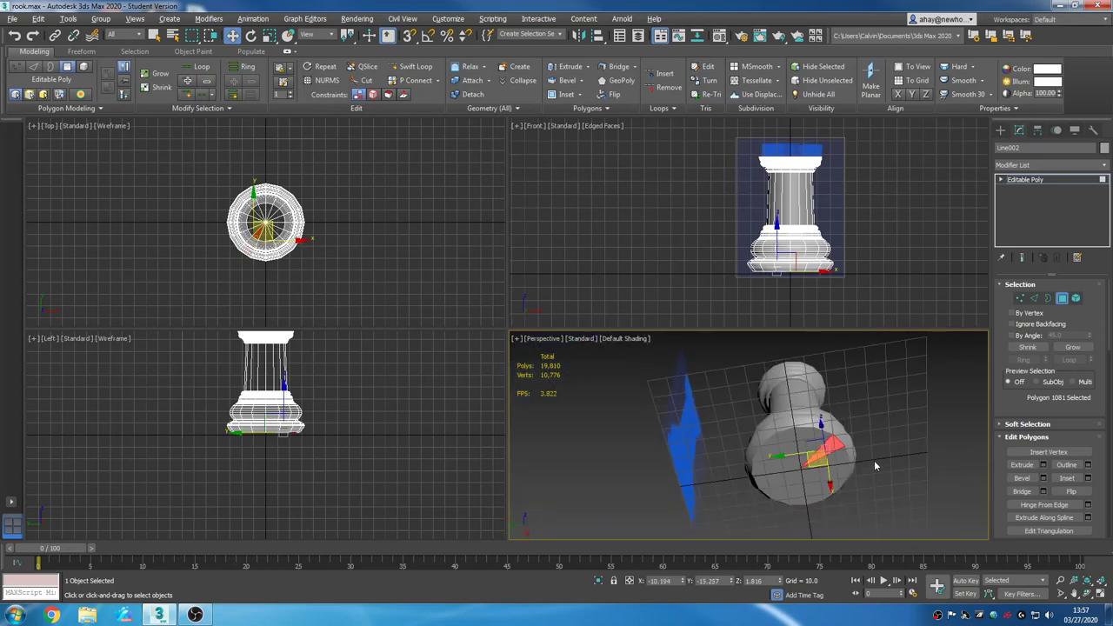
{"action": "key", "text": "F4"}
{"action": "scroll", "coordinate": [874, 460], "scroll_direction": "up", "scroll_amount": 5}
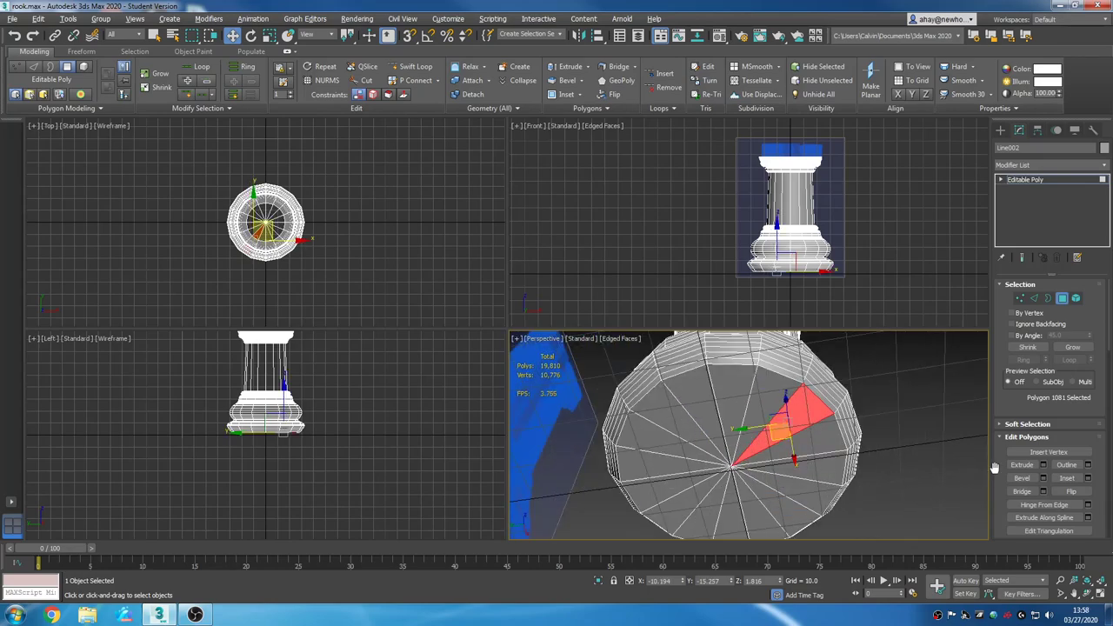
Convert a selection of the bottom cap's centre vertex to its 16 surrounding polygons and inset them slightly.
{"action": "left_click", "coordinate": [1020, 300]}
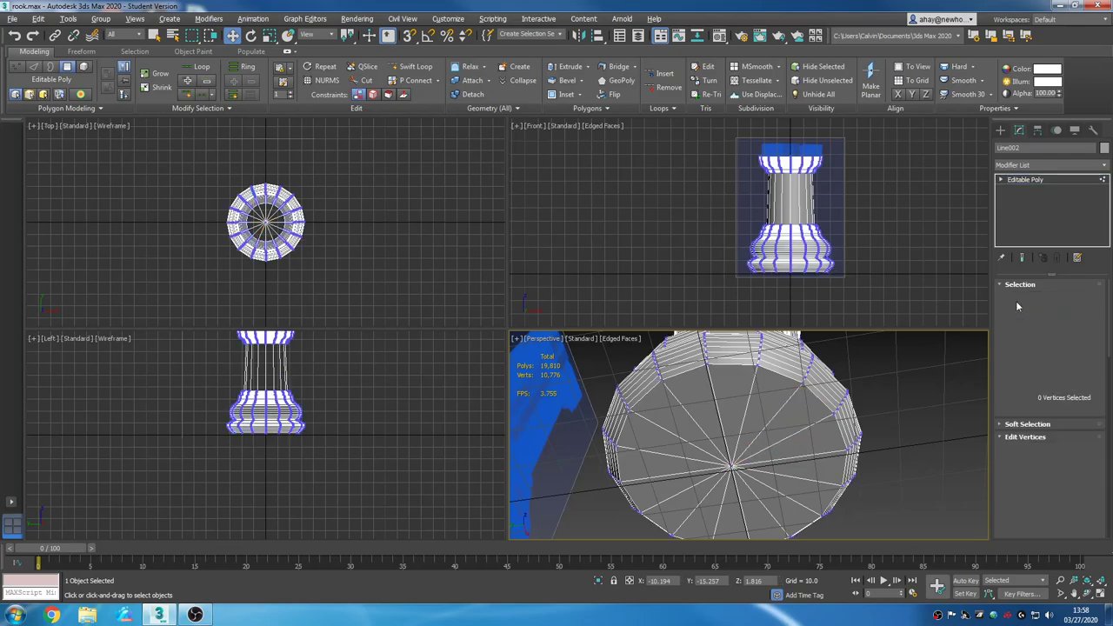
{"action": "left_click", "coordinate": [731, 467]}
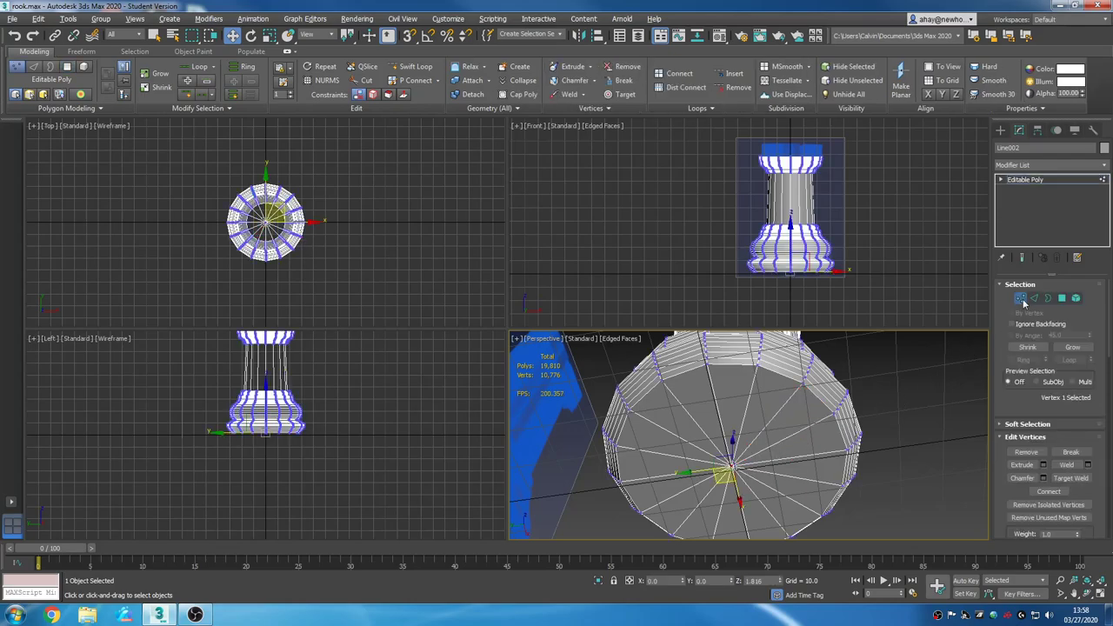
{"action": "left_click", "coordinate": [1062, 299], "text": "ctrl"}
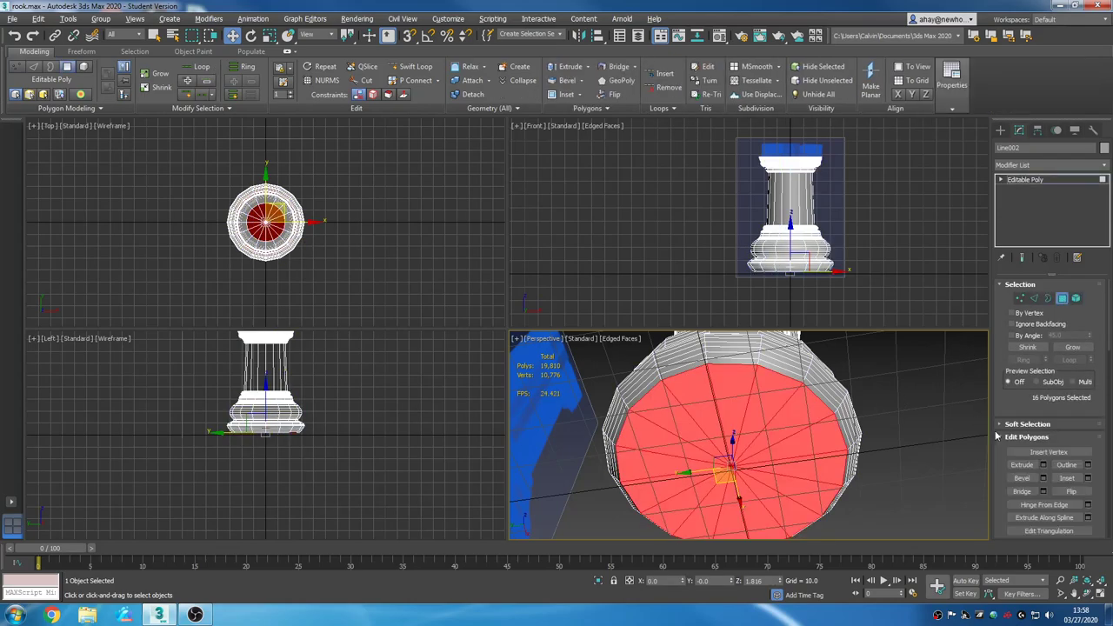
{"action": "left_click", "coordinate": [1087, 478]}
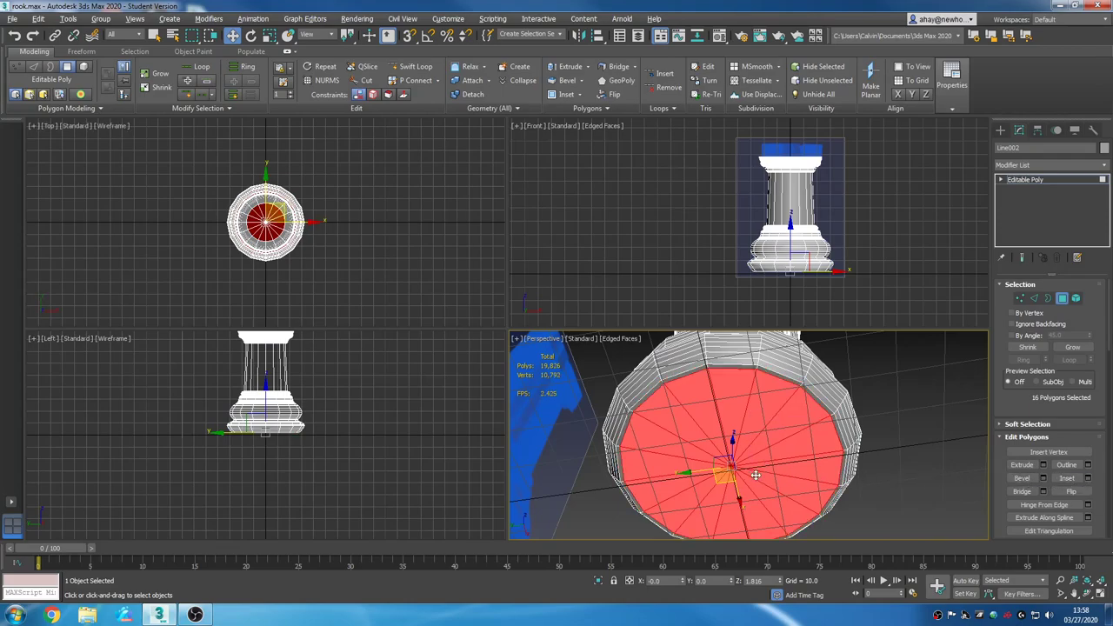
{"action": "left_click", "coordinate": [869, 450]}
Select the top cap's polygons through its centre vertex and inset them by 4.
{"action": "scroll", "coordinate": [856, 426], "scroll_direction": "down", "scroll_amount": 5}
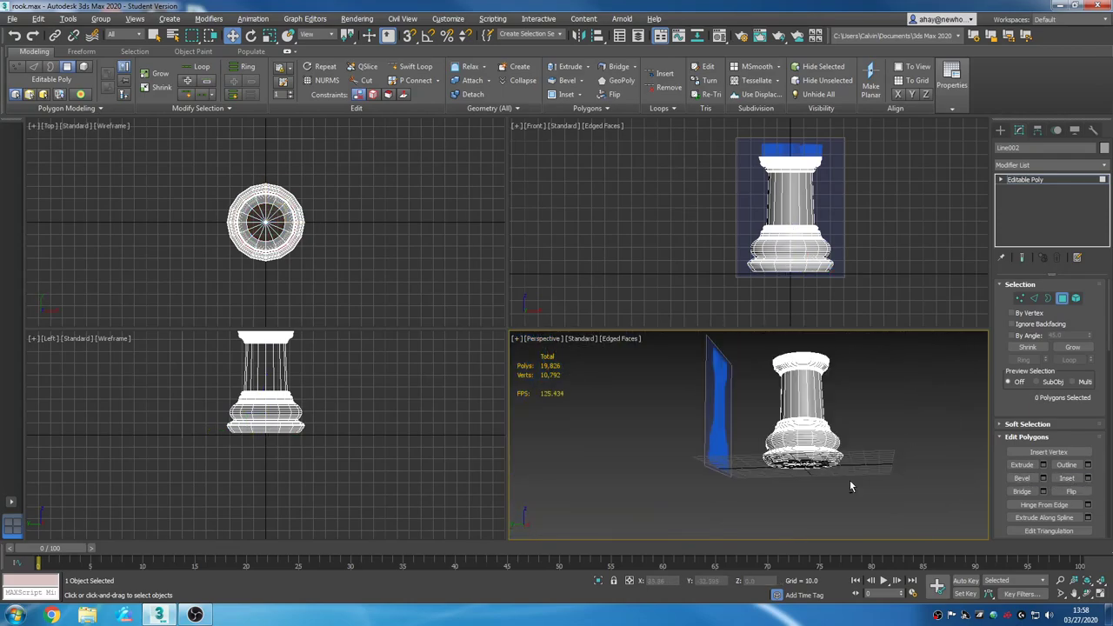
{"action": "scroll", "coordinate": [844, 426], "scroll_direction": "up", "scroll_amount": 5}
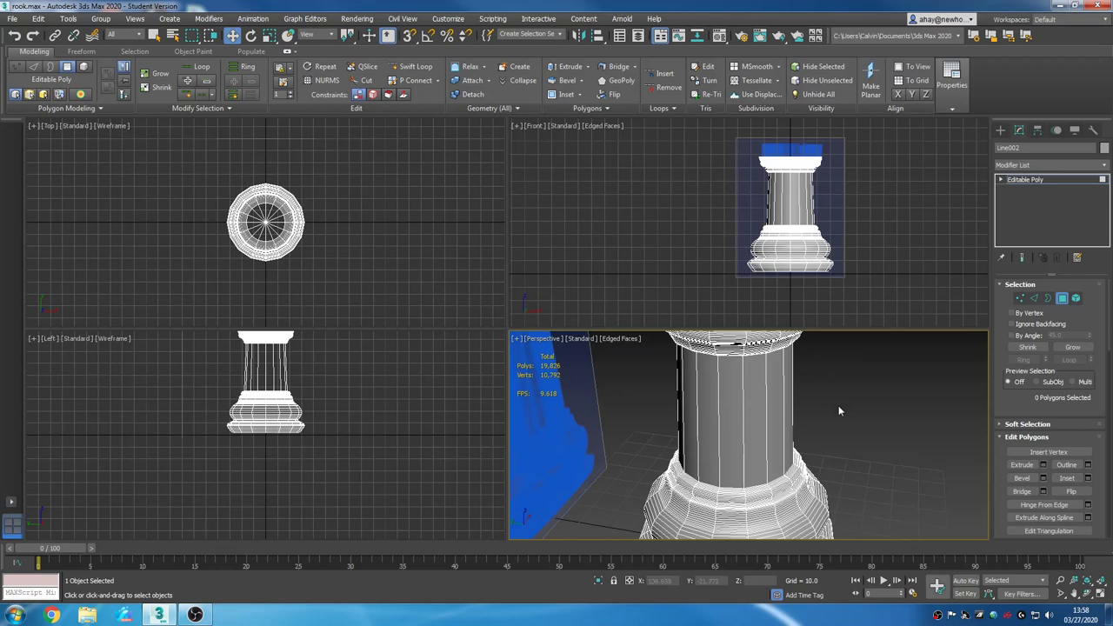
{"action": "left_click", "coordinate": [1020, 299]}
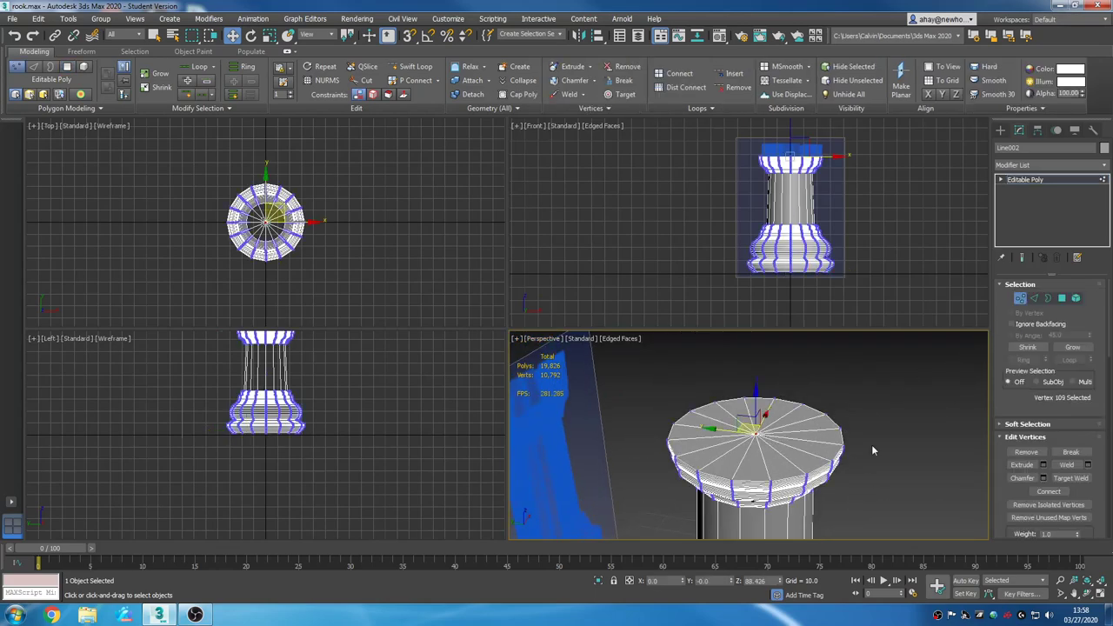
{"action": "left_click", "coordinate": [1062, 298]}
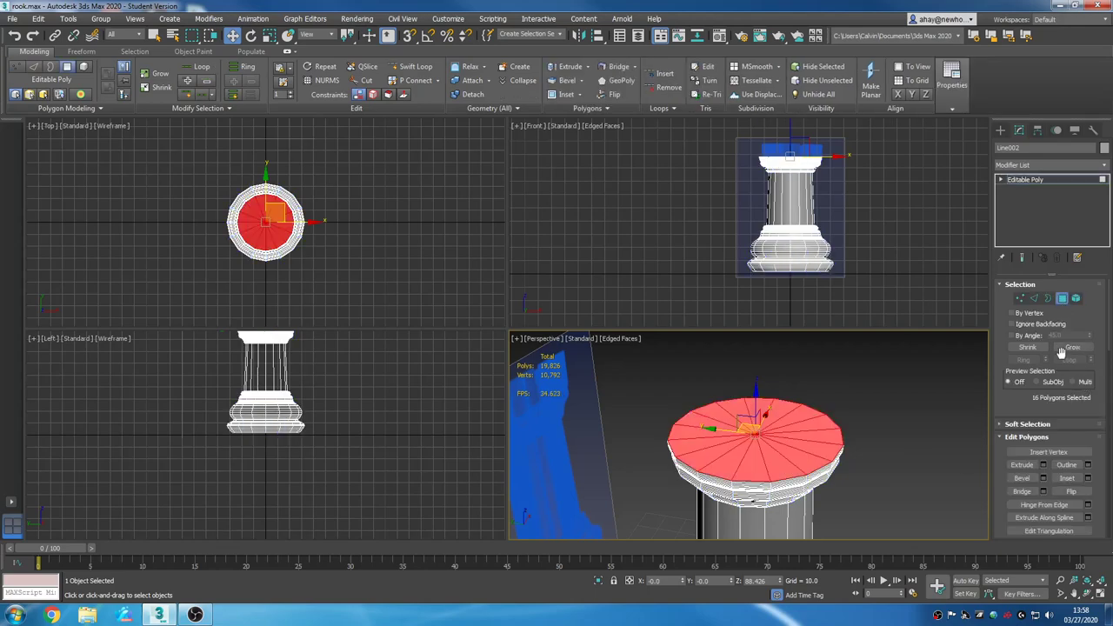
{"action": "left_click", "coordinate": [1088, 478]}
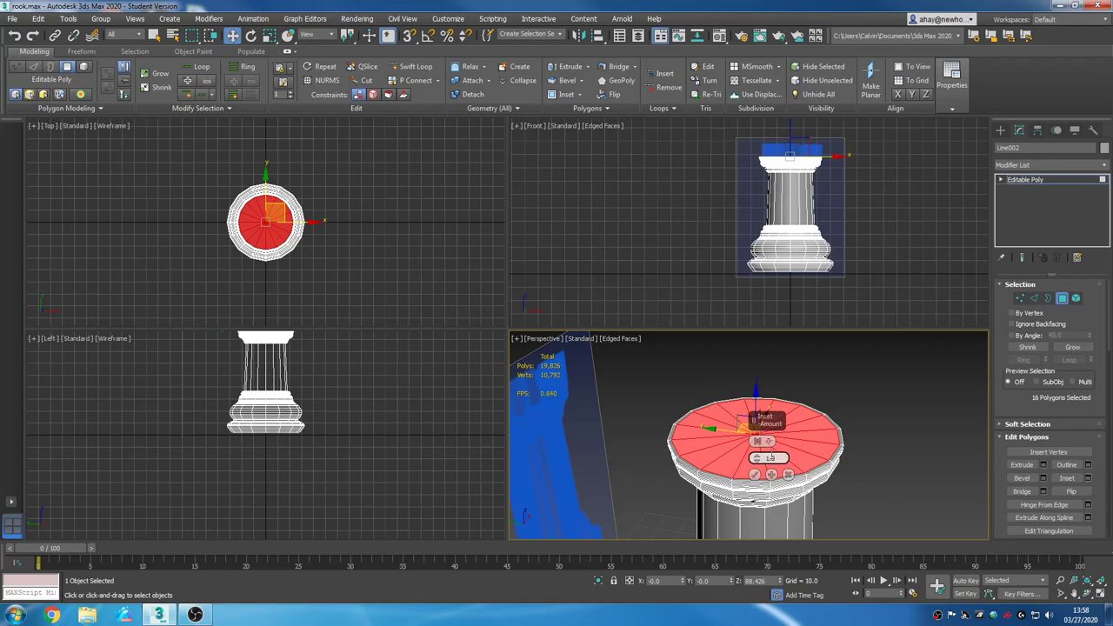
{"action": "double_click", "coordinate": [772, 456]}
{"action": "type", "text": "4"}
{"action": "key", "text": "Return"}
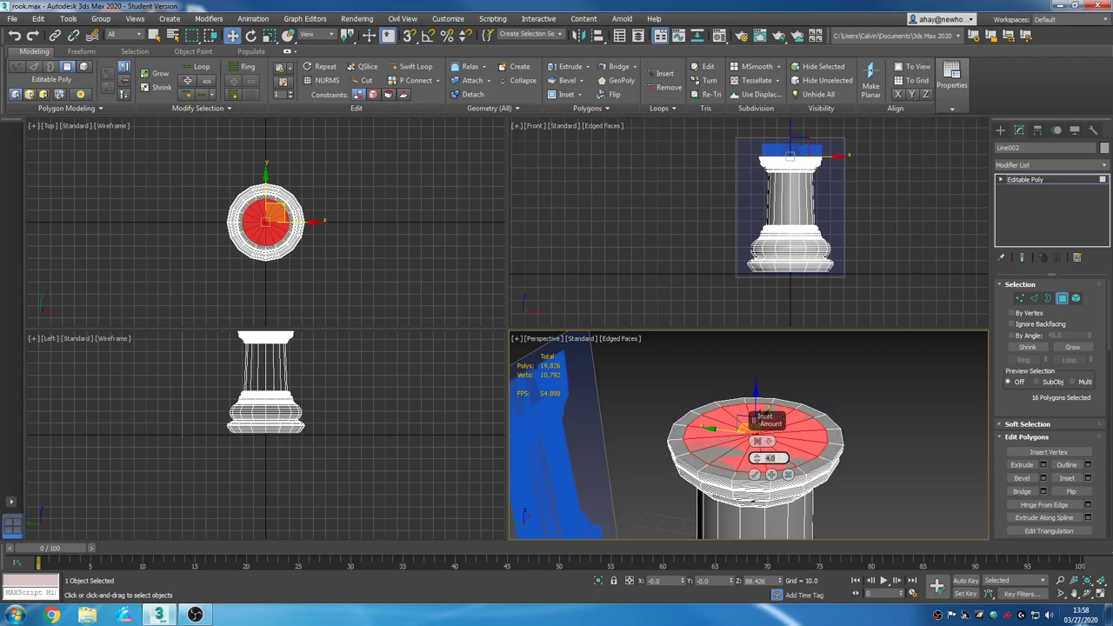
{"action": "left_click", "coordinate": [756, 473]}
{"action": "left_click", "coordinate": [894, 486]}
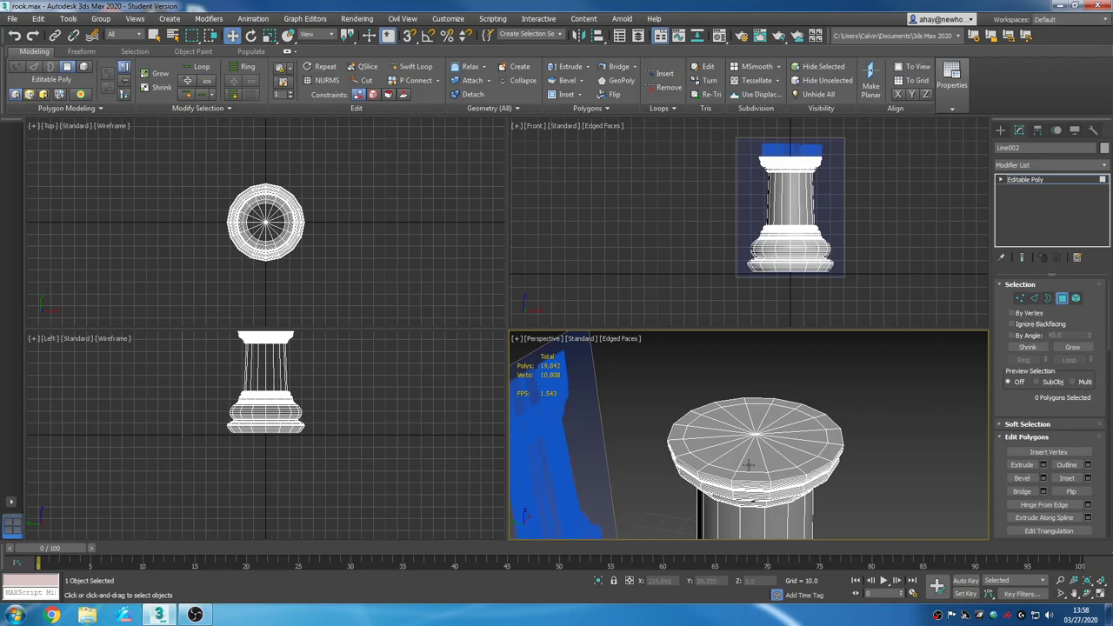
Select four evenly spaced pairs of polygons on the top's outer ring and extrude them 10 to form the battlements.
{"action": "left_click", "coordinate": [746, 474]}
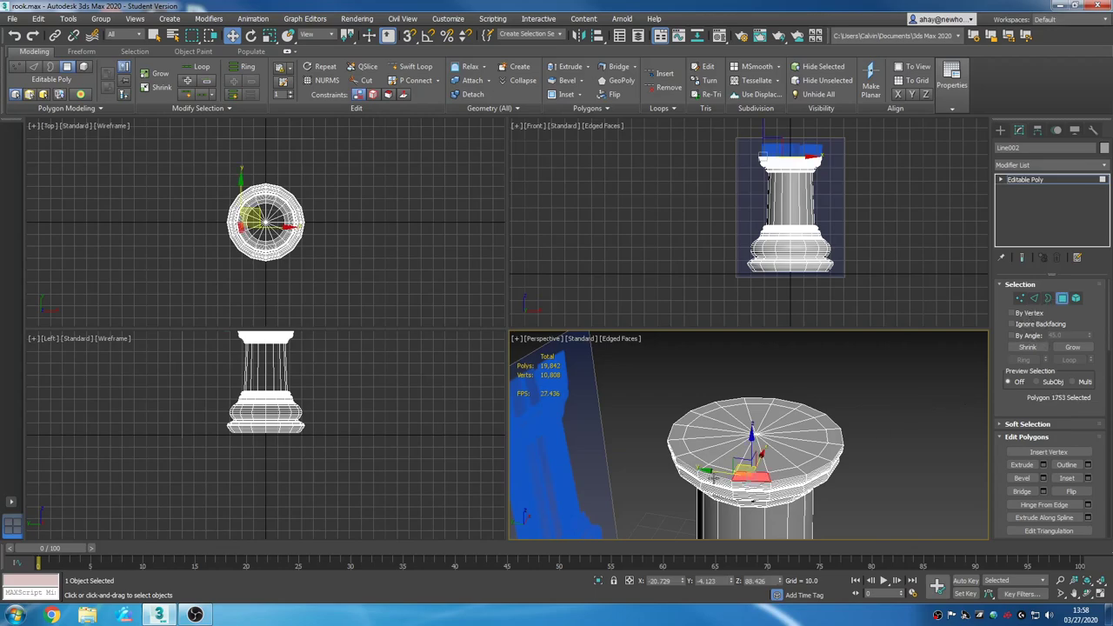
{"action": "left_click", "coordinate": [722, 474], "text": "ctrl"}
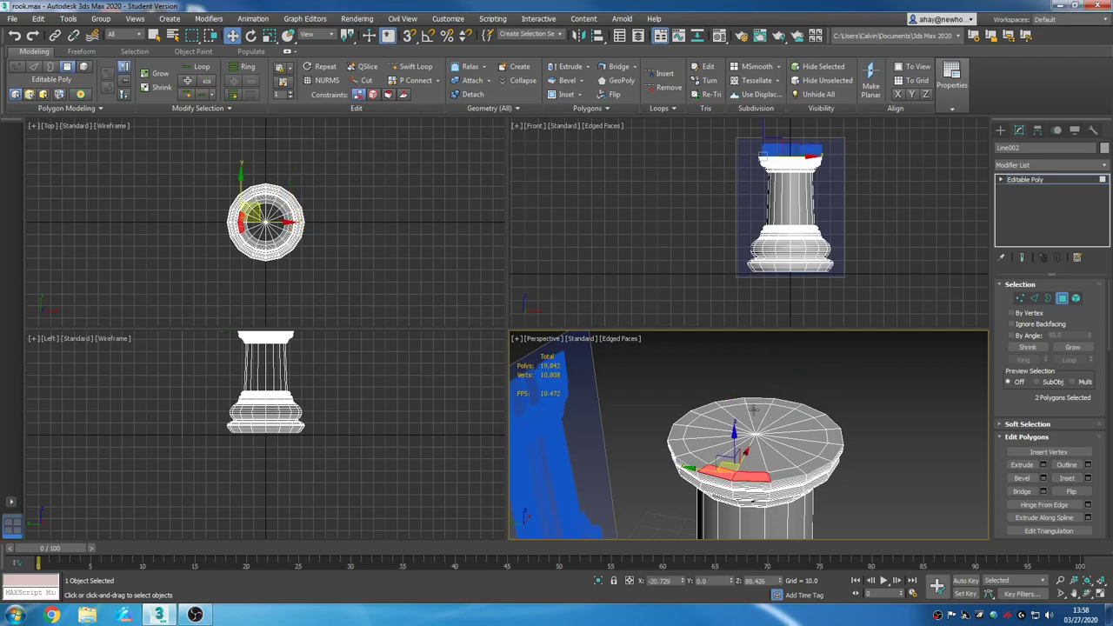
{"action": "middle_click_drag", "start_coordinate": [894, 487], "coordinate": [792, 434], "text": "alt"}
{"action": "middle_click_drag", "start_coordinate": [914, 461], "coordinate": [868, 514], "text": "alt"}
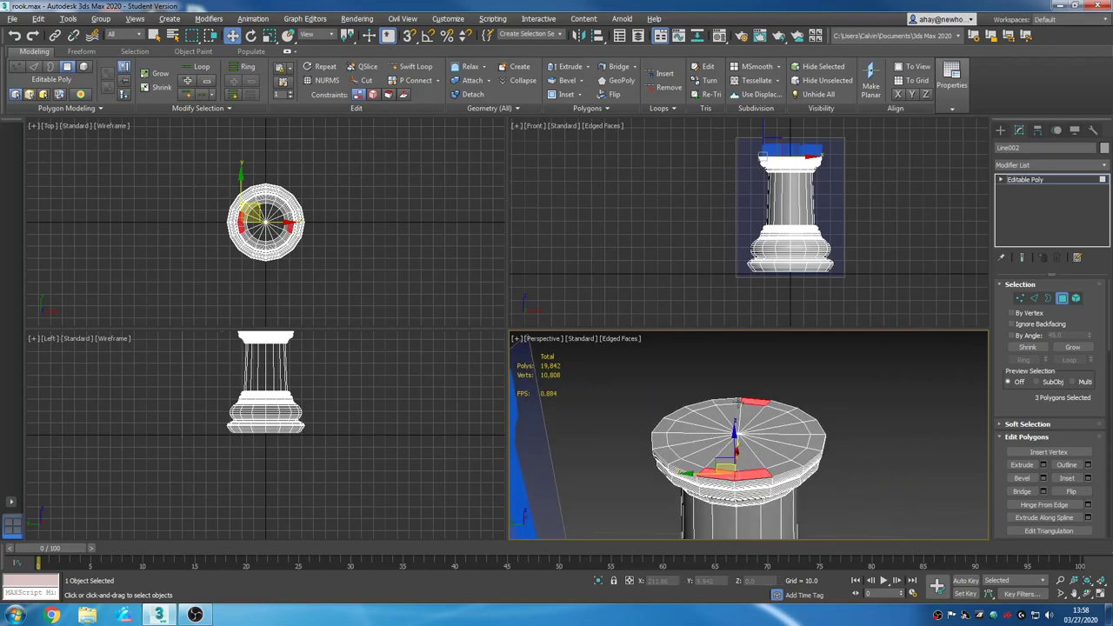
{"action": "left_click", "coordinate": [731, 406], "text": "ctrl"}
{"action": "left_click", "coordinate": [667, 427], "text": "ctrl"}
{"action": "left_click", "coordinate": [663, 440], "text": "ctrl"}
{"action": "left_click", "coordinate": [814, 441], "text": "ctrl"}
{"action": "left_click", "coordinate": [818, 428], "text": "ctrl"}
{"action": "left_click", "coordinate": [1044, 465]}
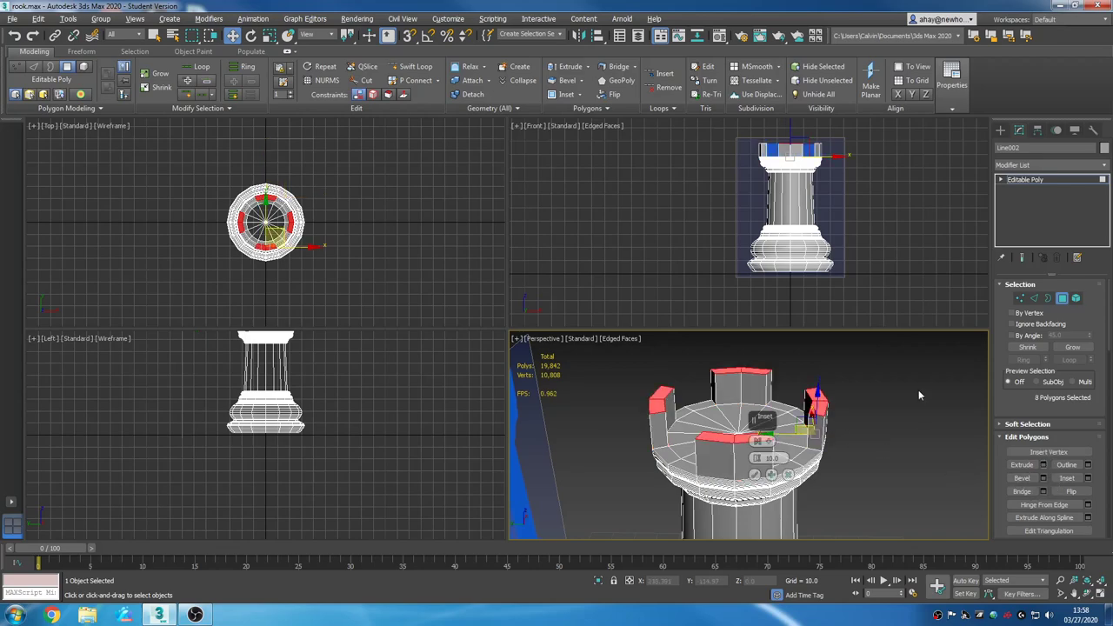
{"action": "left_click", "coordinate": [755, 475]}
Clear the polygon selection, hide edged faces and examine the battlements and whole rook in perspective.
{"action": "middle_click_drag", "start_coordinate": [837, 517], "coordinate": [880, 456]}
{"action": "scroll", "coordinate": [814, 443], "scroll_direction": "down", "scroll_amount": 4}
{"action": "key", "text": "F4"}
{"action": "left_click", "coordinate": [867, 462]}
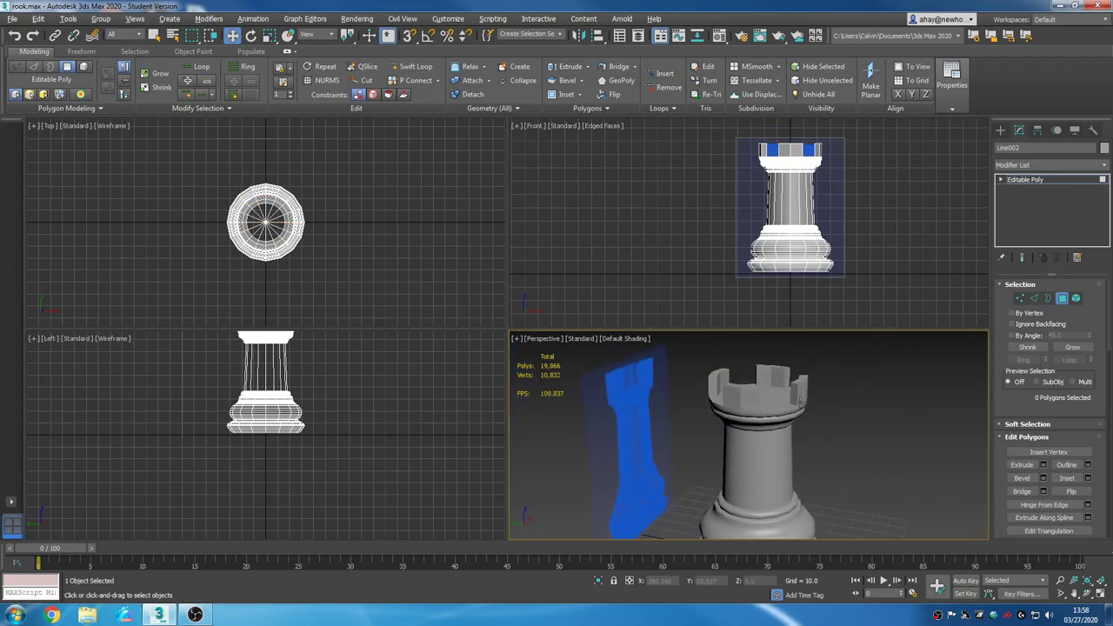
{"action": "middle_click_drag", "start_coordinate": [825, 407], "coordinate": [800, 414], "text": "alt"}
{"action": "scroll", "coordinate": [800, 414], "scroll_direction": "up", "scroll_amount": 4}
{"action": "scroll", "coordinate": [800, 414], "scroll_direction": "down", "scroll_amount": 8}
{"action": "middle_click_drag", "start_coordinate": [837, 462], "coordinate": [844, 425]}
Select all of the rook's polygons, apply Auto Smooth with a threshold of 45 and clear the selection.
{"action": "left_click_drag", "start_coordinate": [869, 488], "coordinate": [735, 347]}
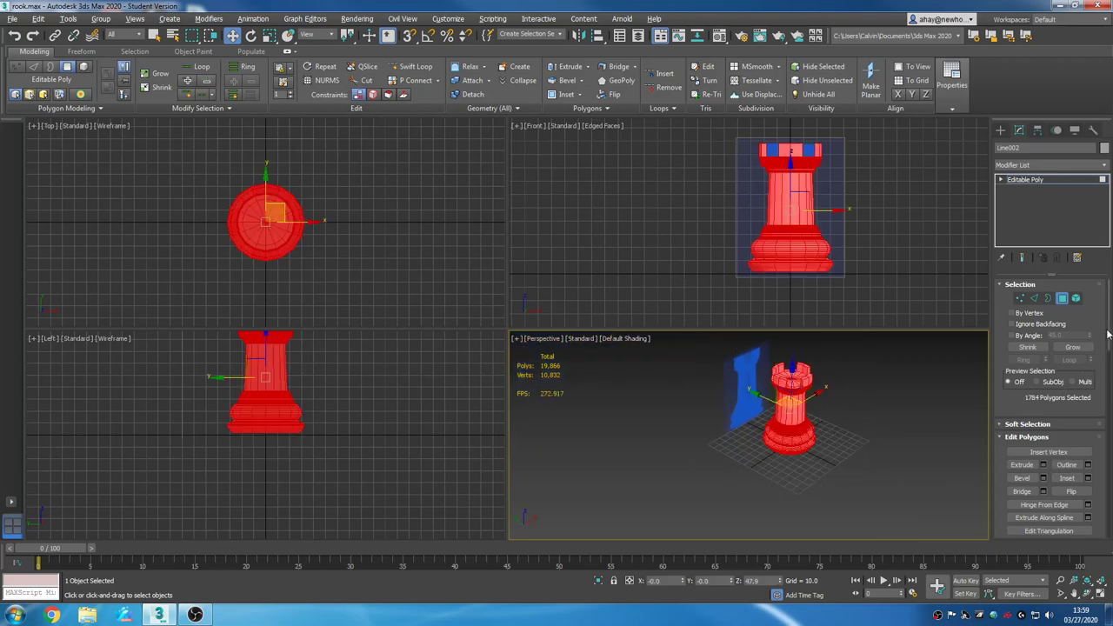
{"action": "left_click_drag", "start_coordinate": [1108, 335], "coordinate": [1108, 432]}
{"action": "scroll", "coordinate": [1029, 429], "scroll_direction": "down", "scroll_amount": 6}
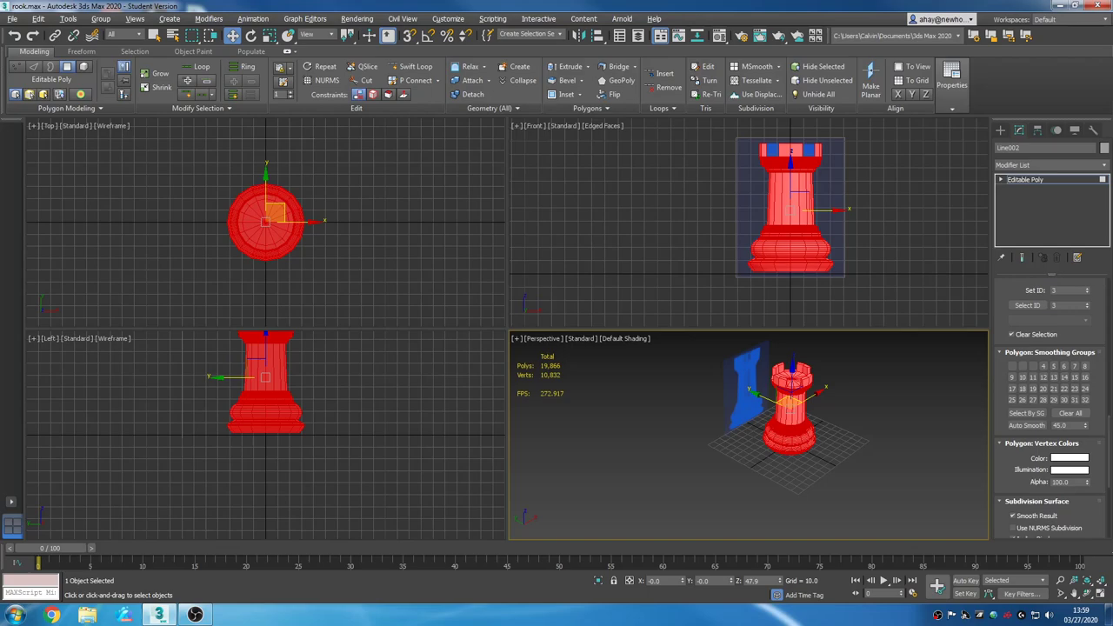
{"action": "left_click", "coordinate": [888, 404]}
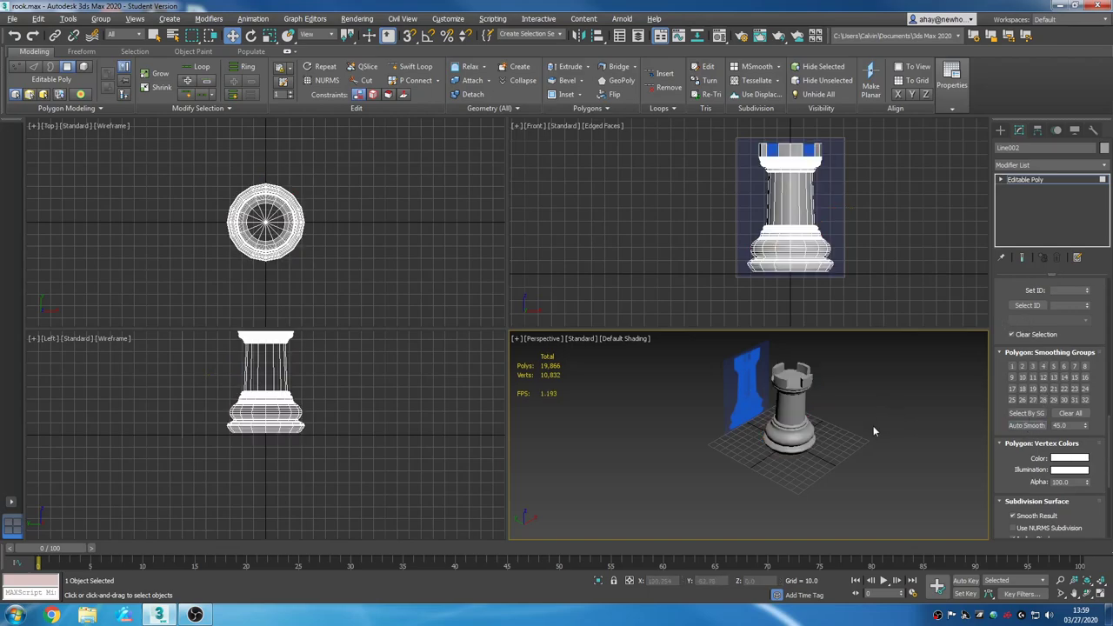
Check the smoothed rook, leave polygon editing and select the whole rook as an object.
{"action": "scroll", "coordinate": [824, 407], "scroll_direction": "up", "scroll_amount": 5}
{"action": "middle_click_drag", "start_coordinate": [823, 409], "coordinate": [853, 501]}
{"action": "mouse_move", "coordinate": [785, 429]}
{"action": "middle_mouse_down", "text": "alt"}
{"action": "mouse_move", "coordinate": [778, 469]}
{"action": "mouse_move", "coordinate": [748, 427]}
{"action": "mouse_move", "coordinate": [799, 423]}
{"action": "middle_mouse_up", "text": "alt"}
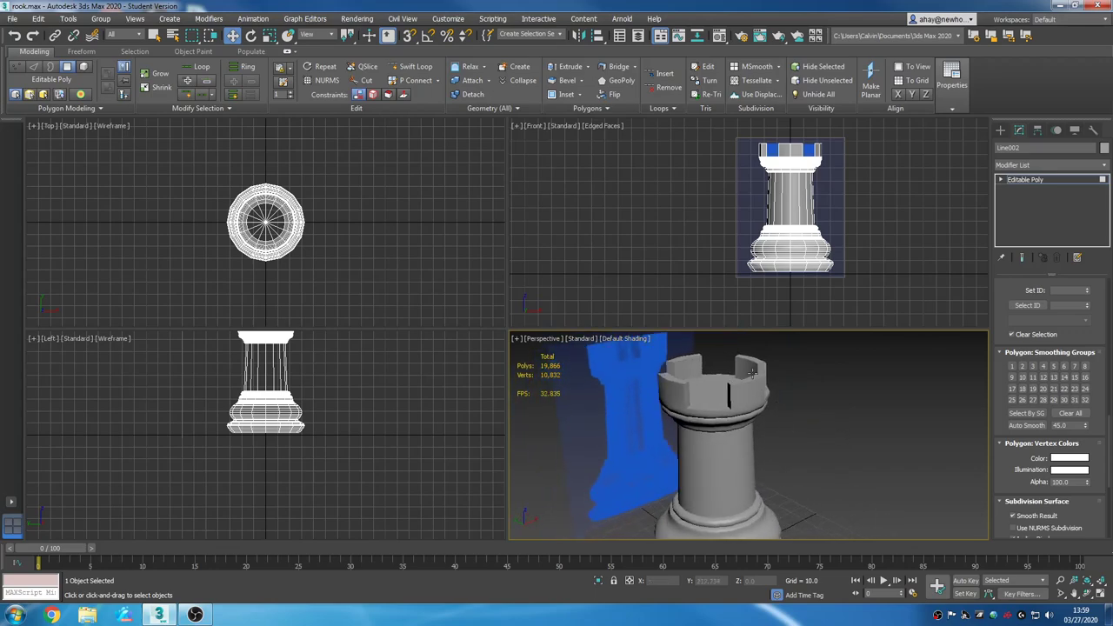
{"action": "scroll", "coordinate": [799, 423], "scroll_direction": "up", "scroll_amount": 4}
{"action": "scroll", "coordinate": [797, 430], "scroll_direction": "down", "scroll_amount": 8}
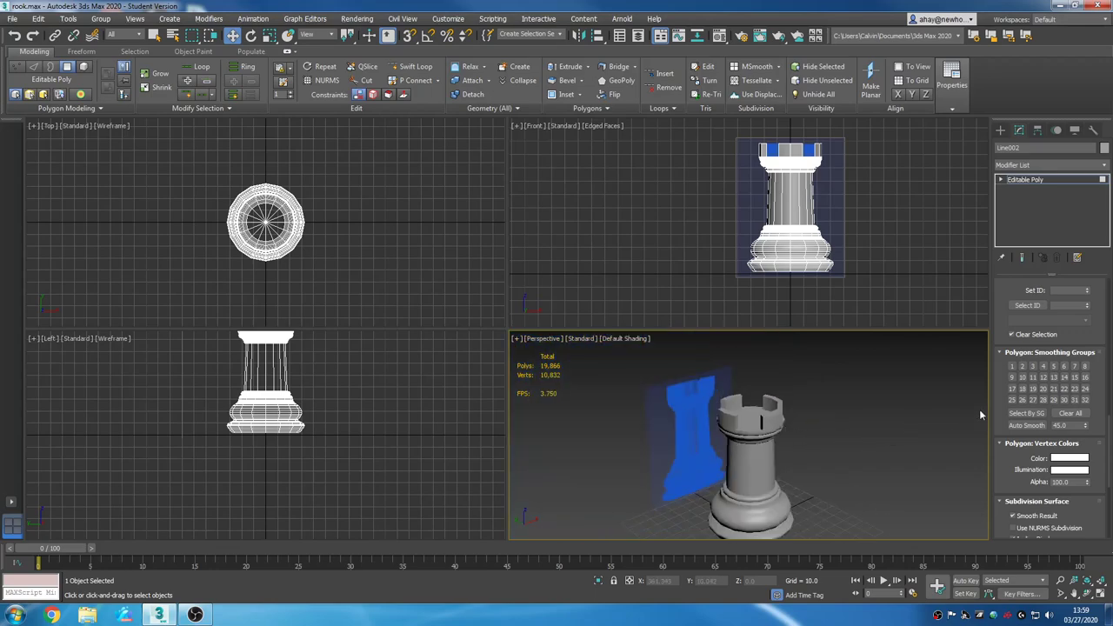
{"action": "key", "text": "ctrl+a"}
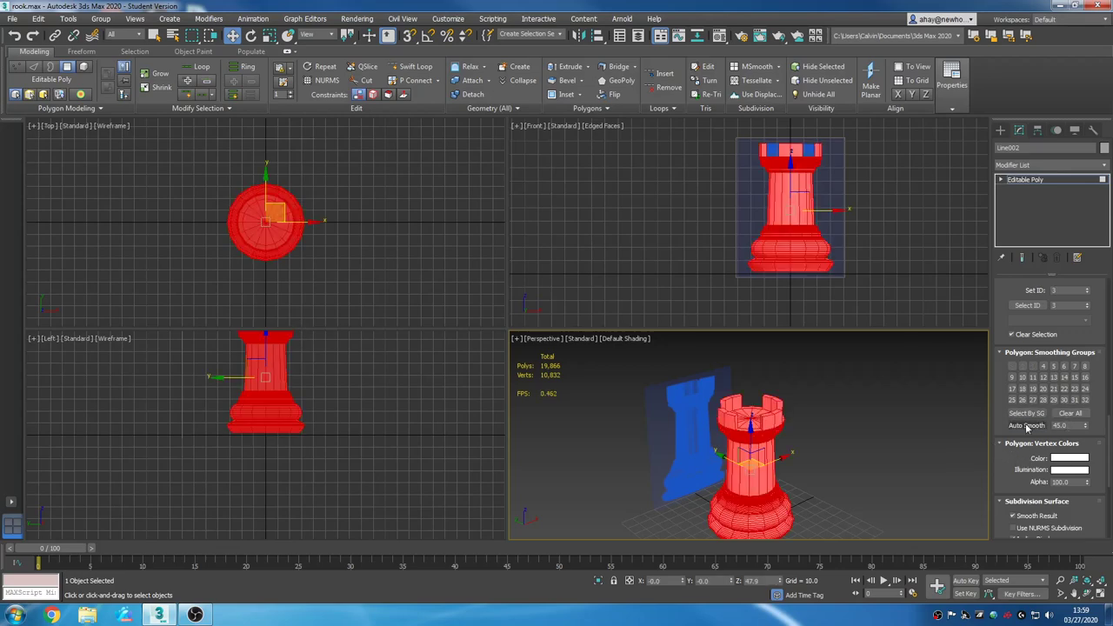
{"action": "left_click", "coordinate": [1043, 182]}
{"action": "left_click", "coordinate": [858, 452]}
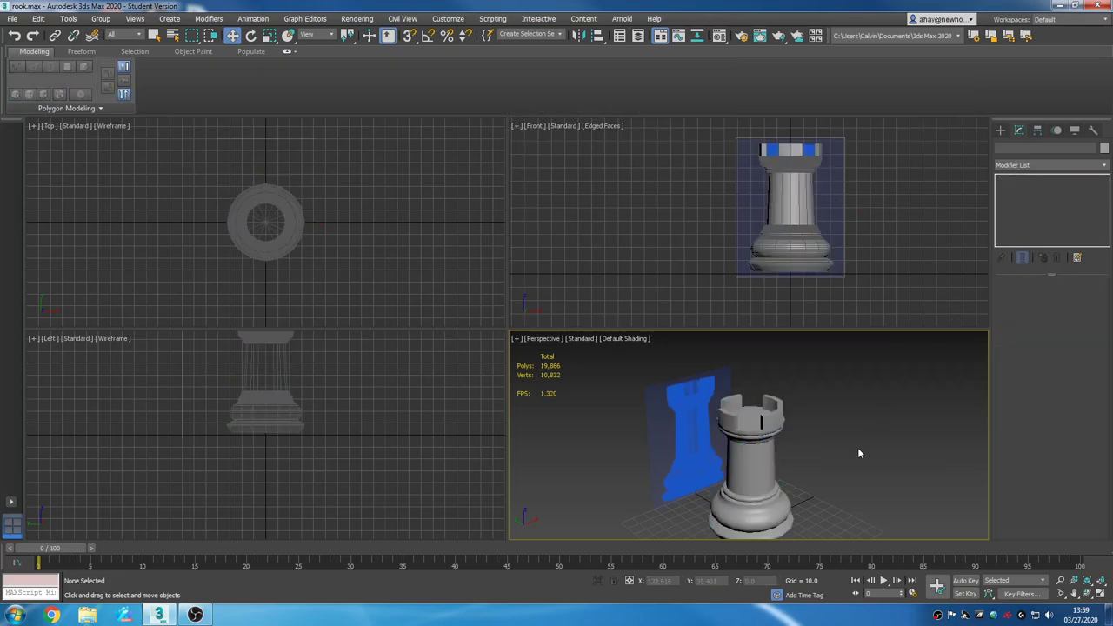
{"action": "left_click_drag", "start_coordinate": [920, 535], "coordinate": [713, 400]}
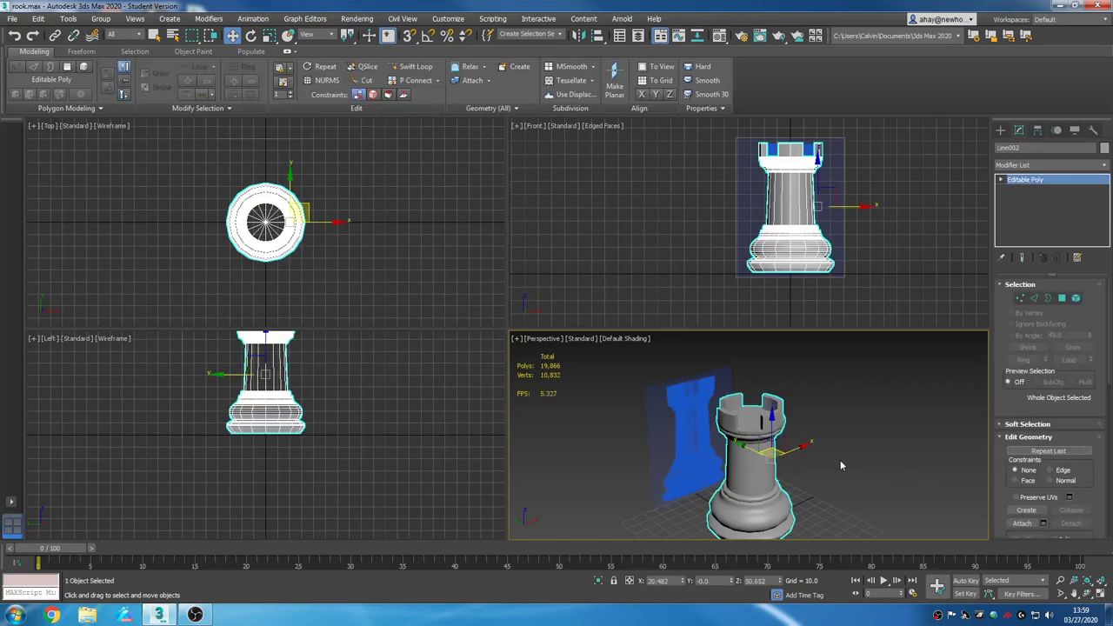
Show edged faces, apply a TurboSmooth modifier to the rook and maximize the perspective view.
{"action": "key", "text": "F4"}
{"action": "mouse_move", "coordinate": [811, 429]}
{"action": "middle_mouse_down", "text": "alt"}
{"action": "mouse_move", "coordinate": [827, 422]}
{"action": "mouse_move", "coordinate": [844, 447]}
{"action": "mouse_move", "coordinate": [839, 483]}
{"action": "mouse_move", "coordinate": [868, 465]}
{"action": "mouse_move", "coordinate": [859, 386]}
{"action": "middle_mouse_up", "text": "alt"}
{"action": "scroll", "coordinate": [826, 422], "scroll_direction": "up", "scroll_amount": 5}
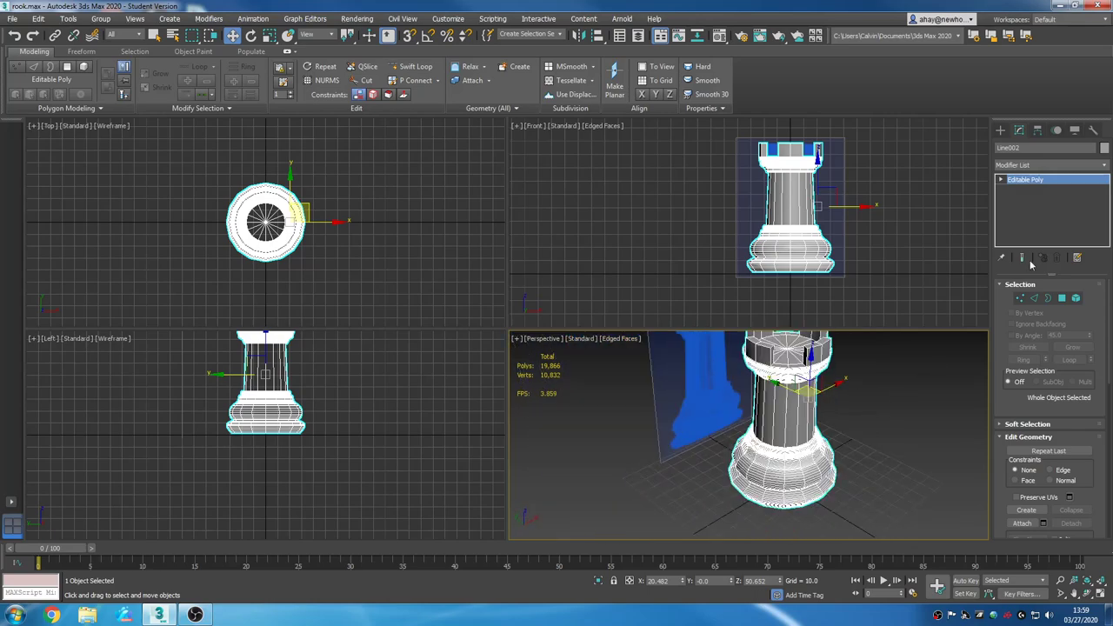
{"action": "left_click", "coordinate": [1050, 164]}
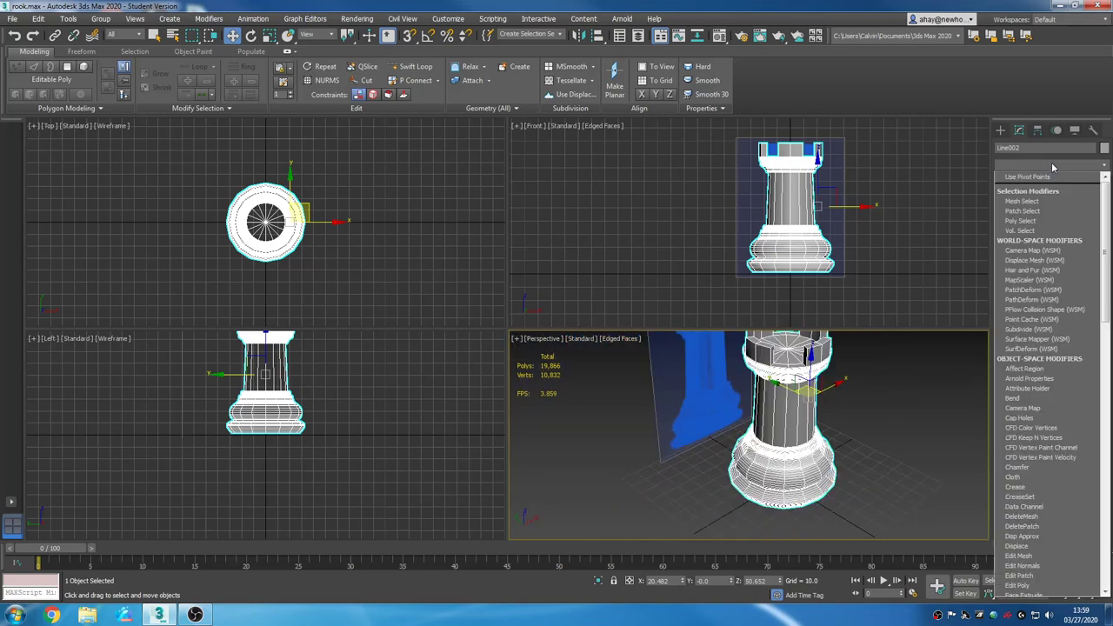
{"action": "type", "text": "tu"}
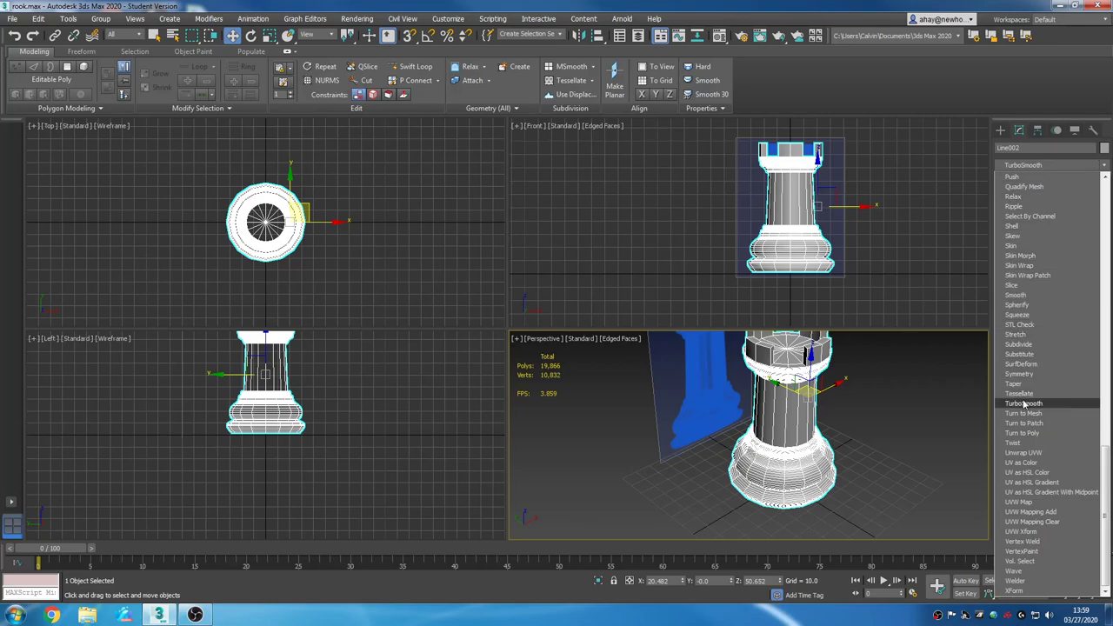
{"action": "left_click", "coordinate": [1025, 403]}
{"action": "middle_click_drag", "start_coordinate": [912, 399], "coordinate": [902, 416], "text": "alt"}
{"action": "key", "text": "alt+w"}
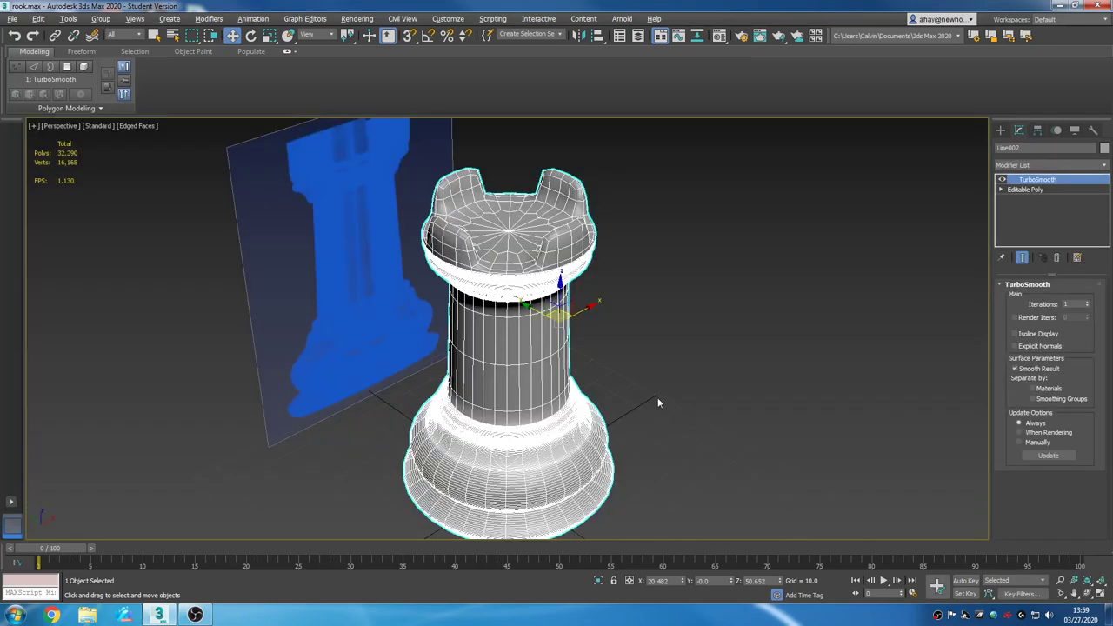
Hide edged faces, inspect the rook's base and set the TurboSmooth iterations to 2.
{"action": "mouse_move", "coordinate": [655, 390]}
{"action": "middle_mouse_down", "text": "alt"}
{"action": "mouse_move", "coordinate": [761, 357]}
{"action": "mouse_move", "coordinate": [753, 323]}
{"action": "middle_mouse_up", "text": "alt"}
{"action": "key", "text": "F4"}
{"action": "middle_click_drag", "start_coordinate": [744, 409], "coordinate": [740, 281], "text": "alt"}
{"action": "scroll", "coordinate": [706, 335], "scroll_direction": "up", "scroll_amount": 5}
{"action": "middle_click_drag", "start_coordinate": [706, 335], "coordinate": [676, 408], "text": "alt"}
{"action": "scroll", "coordinate": [675, 402], "scroll_direction": "down", "scroll_amount": 5}
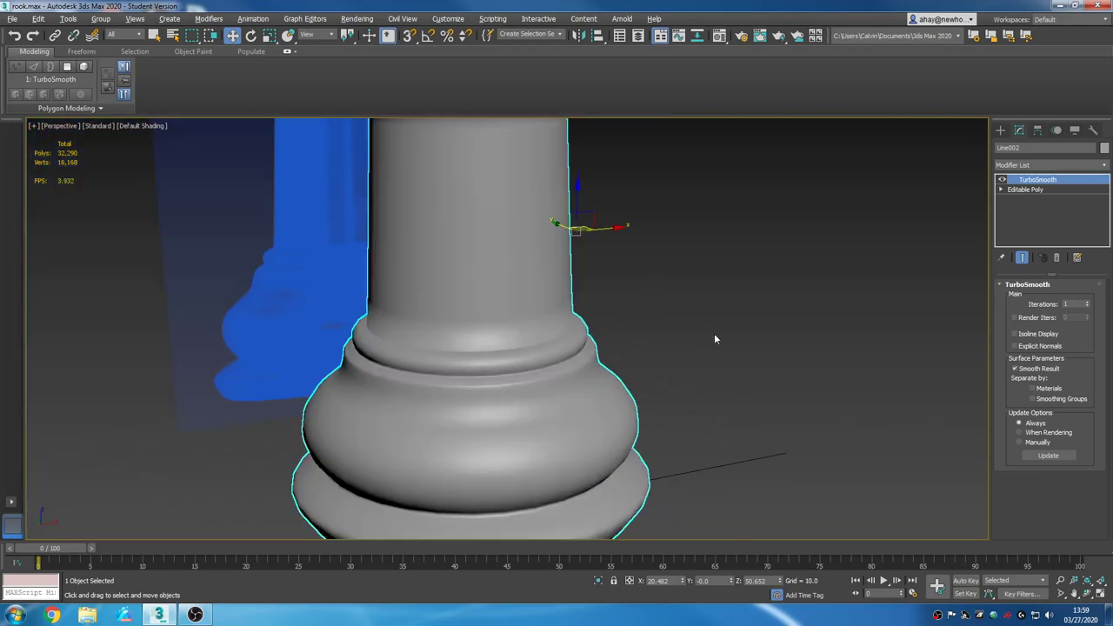
{"action": "middle_click_drag", "start_coordinate": [717, 333], "coordinate": [783, 261]}
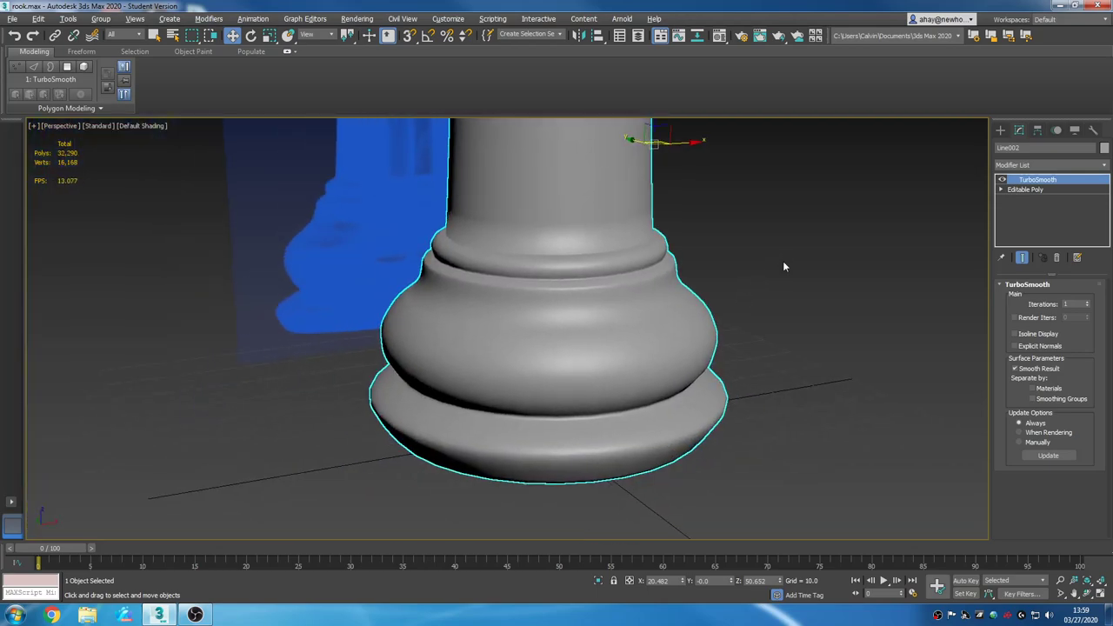
{"action": "left_click", "coordinate": [1087, 302]}
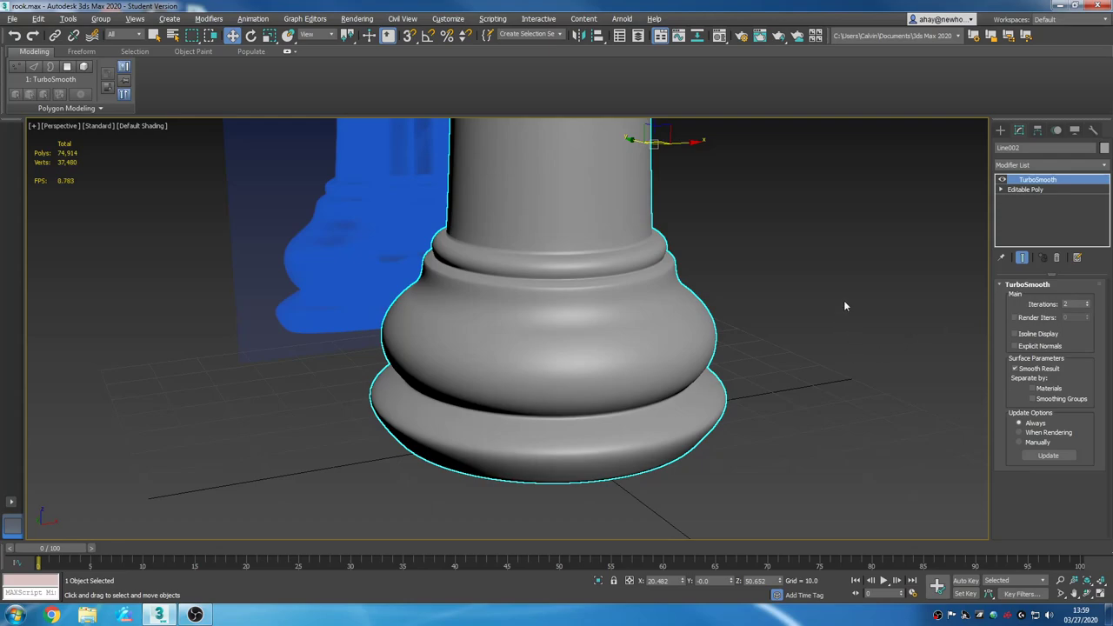
At the Editable Poly's edge level, show edged faces and select the rings of vertical edges around all four battlements.
{"action": "middle_click_drag", "start_coordinate": [845, 306], "coordinate": [823, 483]}
{"action": "middle_click_drag", "start_coordinate": [760, 309], "coordinate": [787, 402]}
{"action": "scroll", "coordinate": [571, 277], "scroll_direction": "up", "scroll_amount": 3}
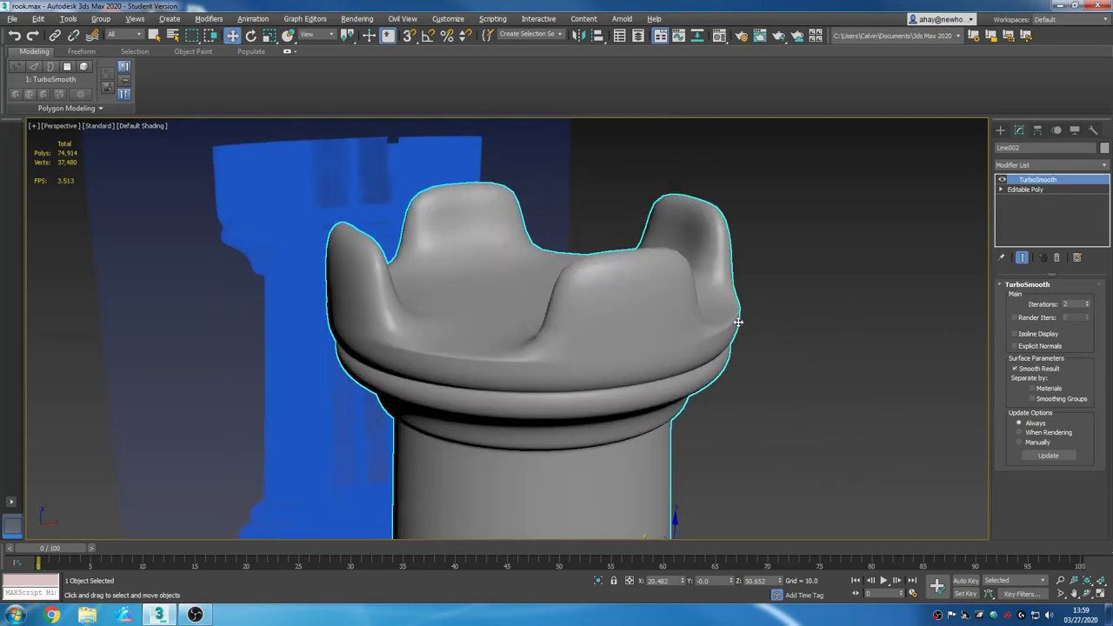
{"action": "left_click", "coordinate": [1040, 189]}
{"action": "left_click", "coordinate": [1034, 297]}
{"action": "middle_click_drag", "start_coordinate": [835, 352], "coordinate": [813, 393], "text": "alt"}
{"action": "key", "text": "F4"}
{"action": "middle_click_drag", "start_coordinate": [569, 389], "coordinate": [620, 371], "text": "alt"}
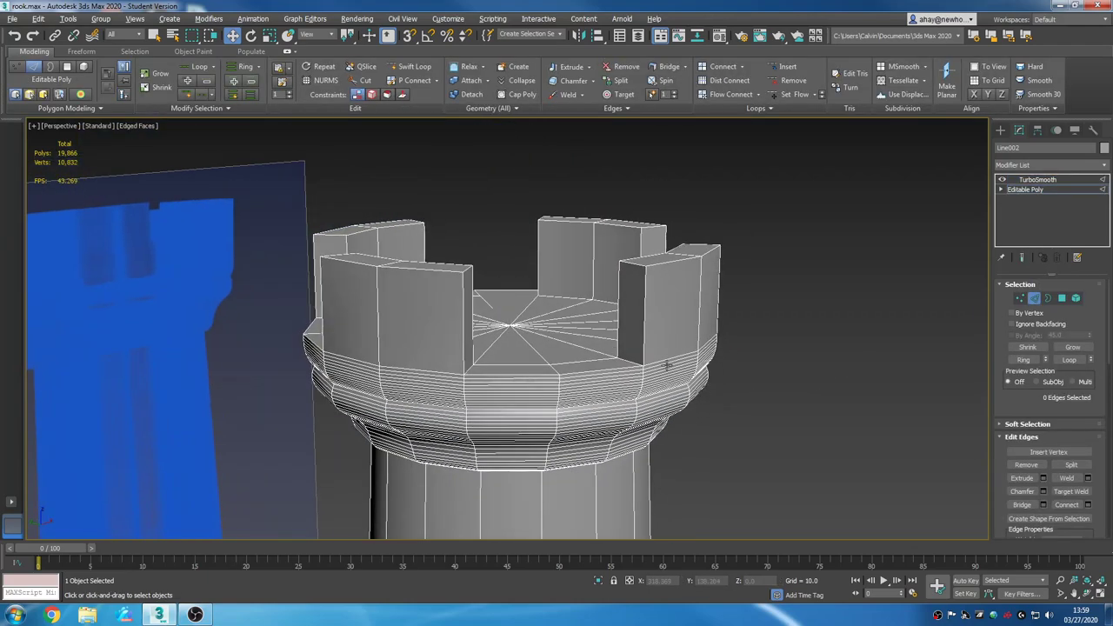
{"action": "left_click", "coordinate": [644, 332]}
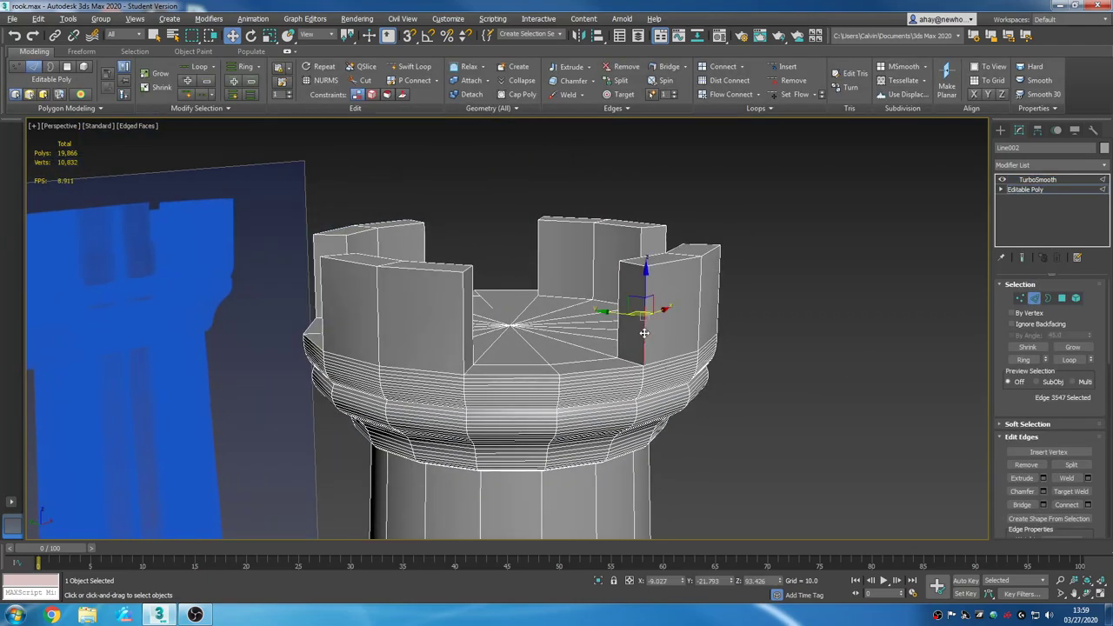
{"action": "left_click", "coordinate": [465, 339], "text": "ctrl"}
{"action": "left_click", "coordinate": [539, 253], "text": "ctrl"}
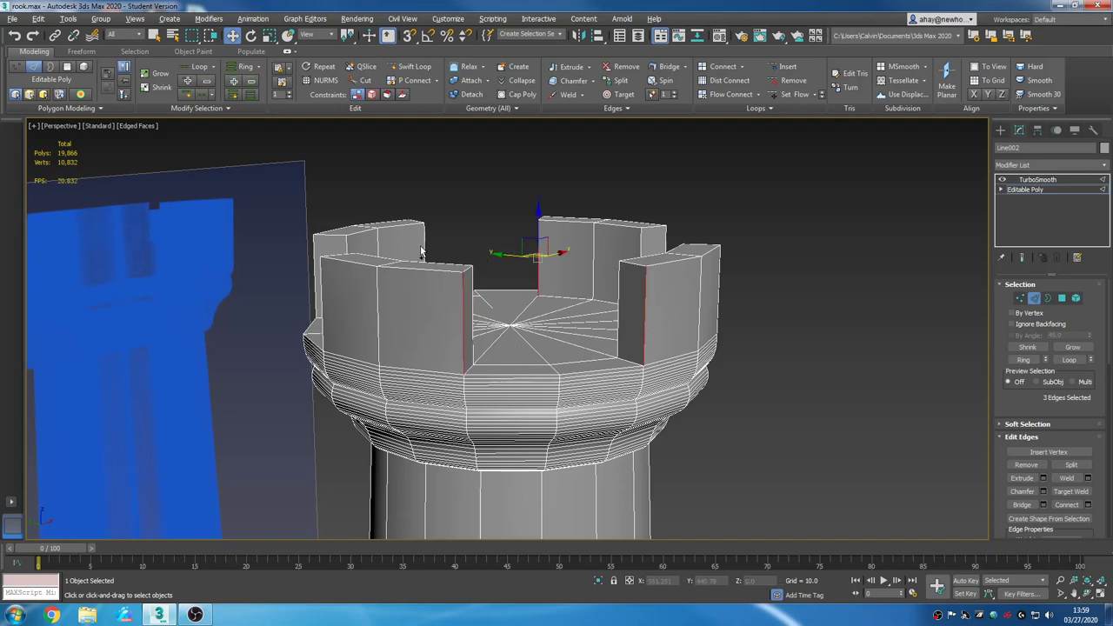
{"action": "left_click", "coordinate": [1024, 360]}
Connect the battlements' vertical edges with 2 segments and a pinch of 91.
{"action": "left_click", "coordinate": [1085, 505]}
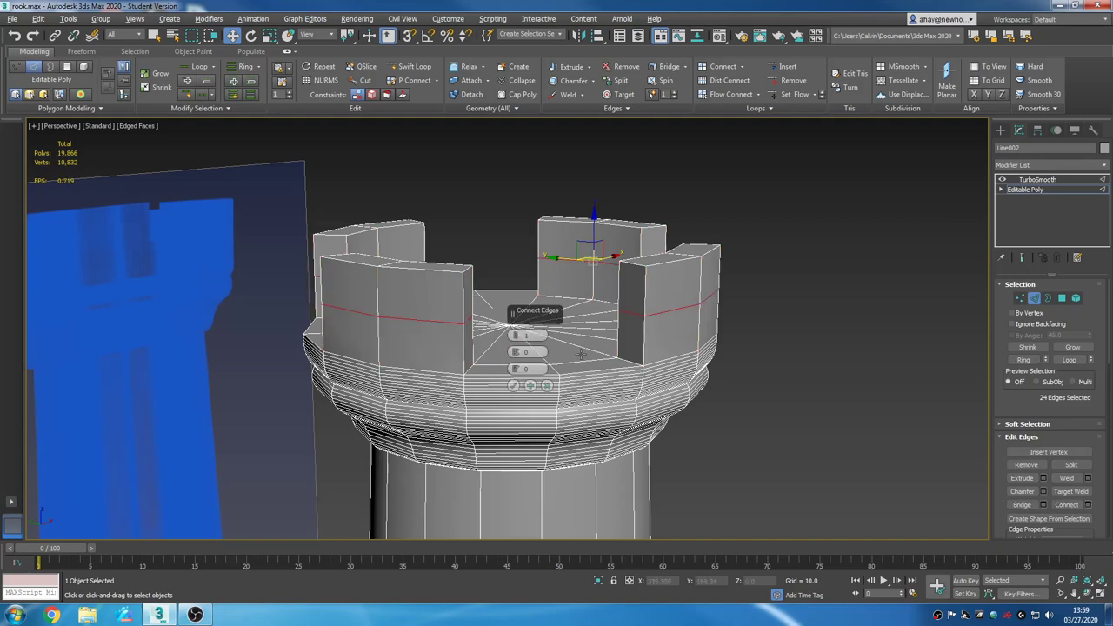
{"action": "left_click", "coordinate": [515, 333]}
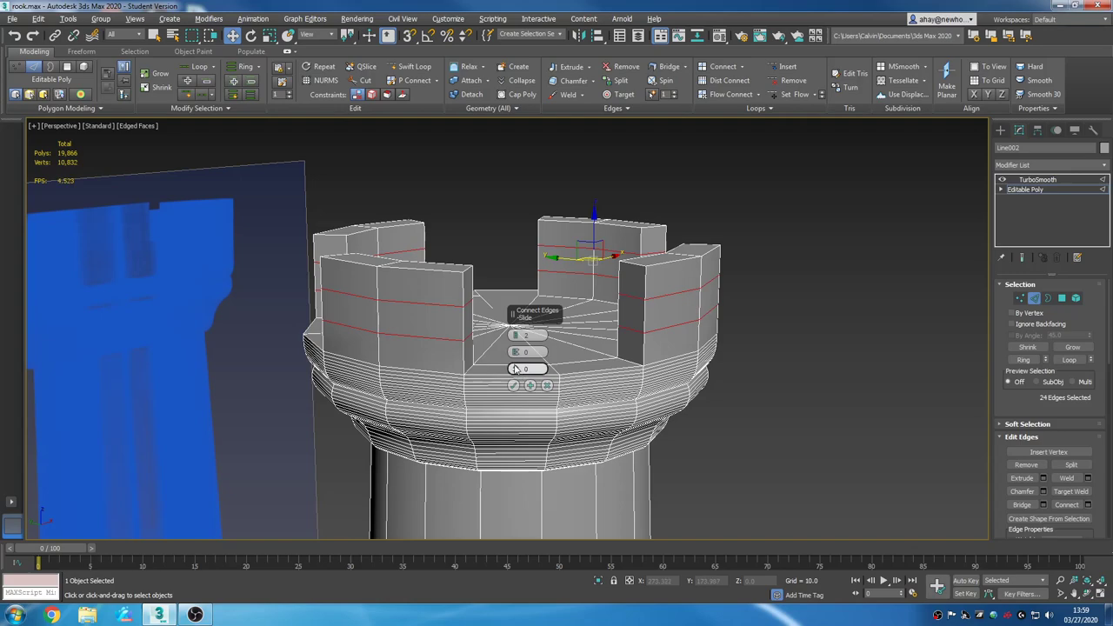
{"action": "left_click_drag", "start_coordinate": [515, 369], "coordinate": [535, 135]}
{"action": "right_click", "coordinate": [514, 369]}
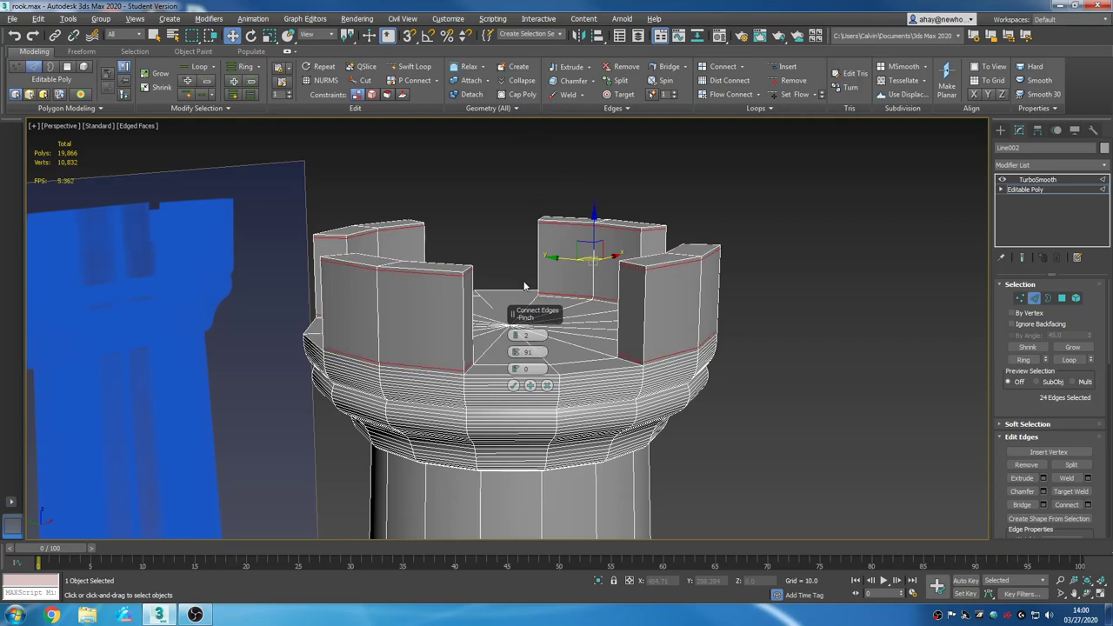
{"action": "left_click", "coordinate": [514, 385]}
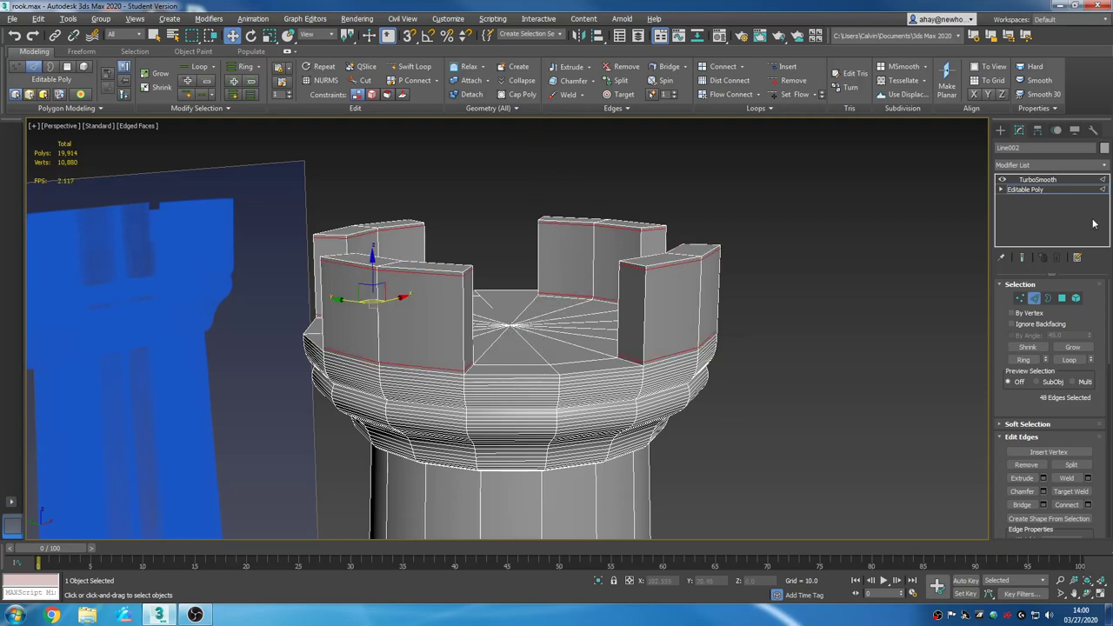
Return to the TurboSmooth level and view the battlements without edged faces.
{"action": "left_click", "coordinate": [1069, 180]}
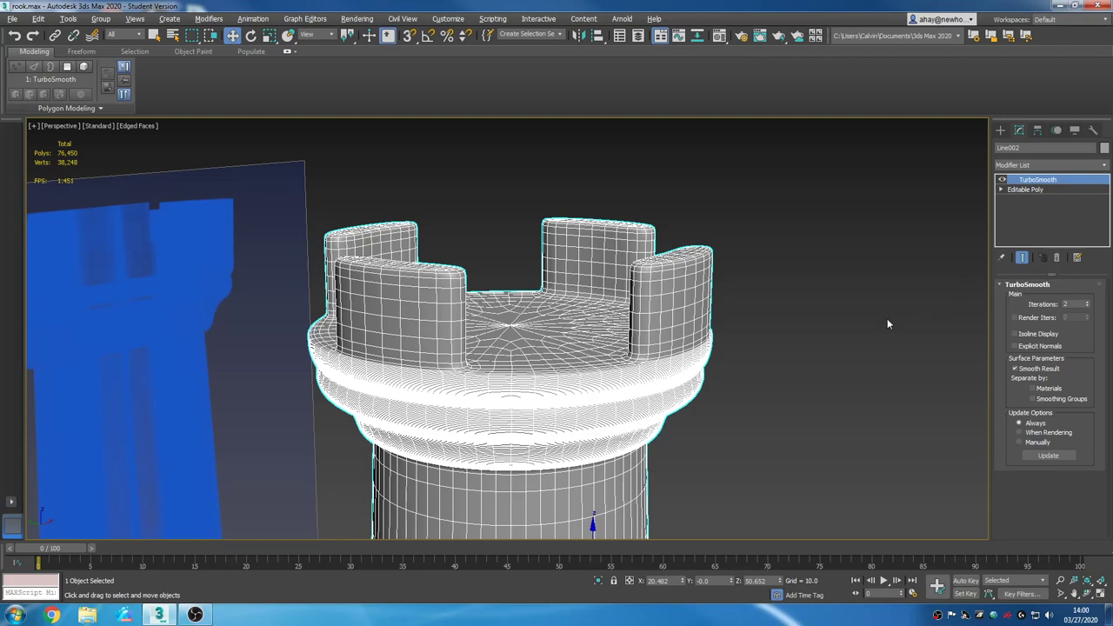
{"action": "middle_click_drag", "start_coordinate": [862, 345], "coordinate": [870, 344]}
{"action": "key", "text": "F4"}
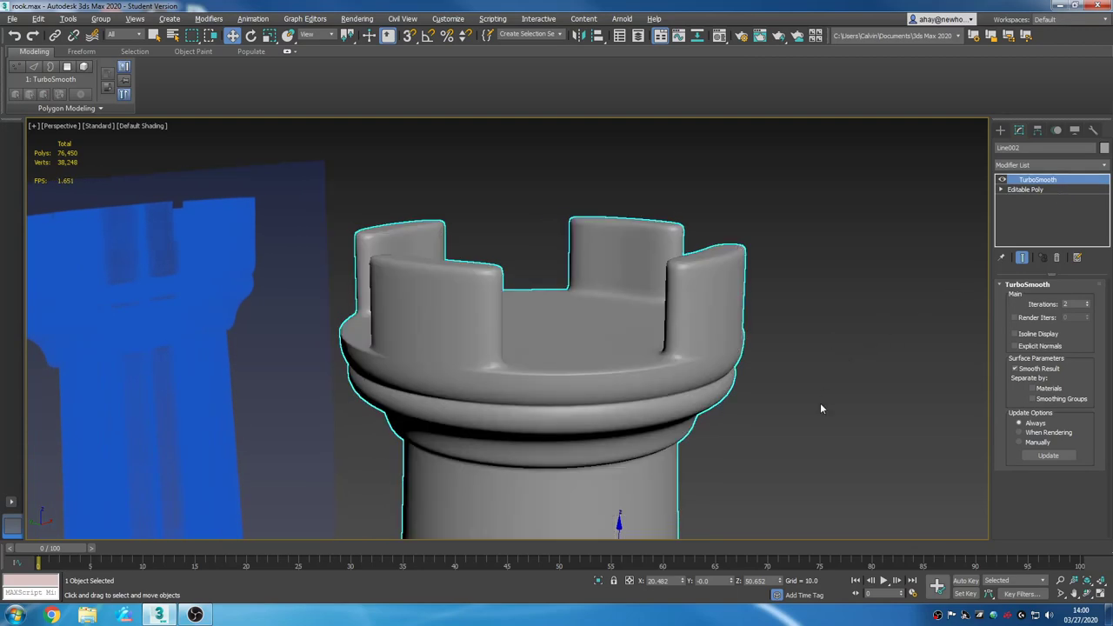
In the Editable Poly with edged faces shown, select the ring of short edges across the battlement tops and gaps.
{"action": "left_click", "coordinate": [1043, 190]}
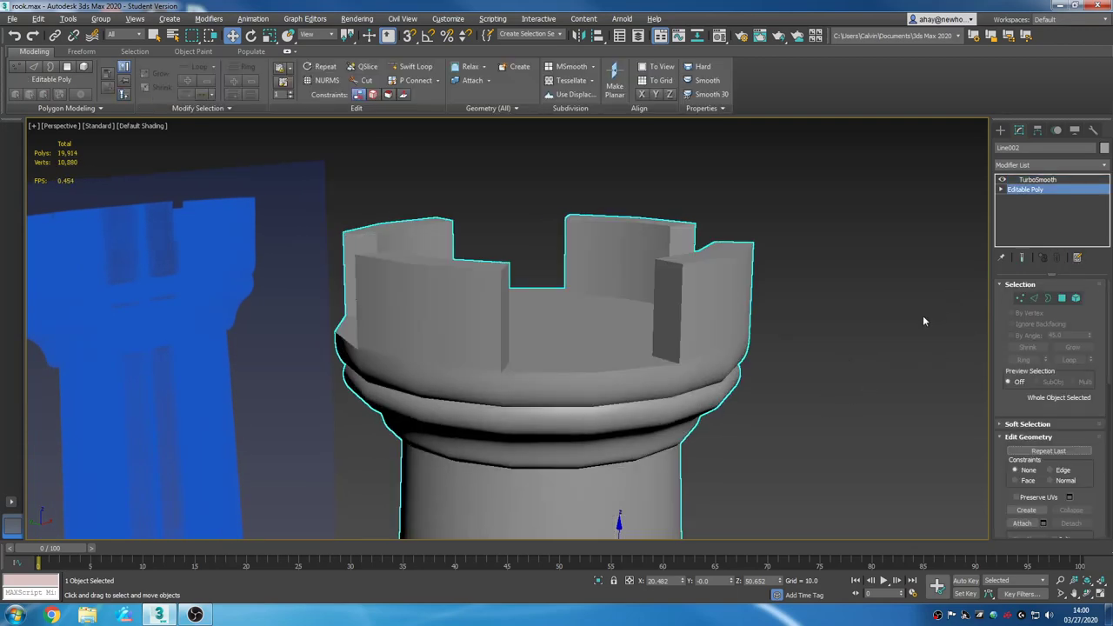
{"action": "key", "text": "F4"}
{"action": "mouse_move", "coordinate": [899, 328]}
{"action": "middle_mouse_down", "text": "alt"}
{"action": "mouse_move", "coordinate": [765, 381]}
{"action": "mouse_move", "coordinate": [758, 427]}
{"action": "middle_mouse_up", "text": "alt"}
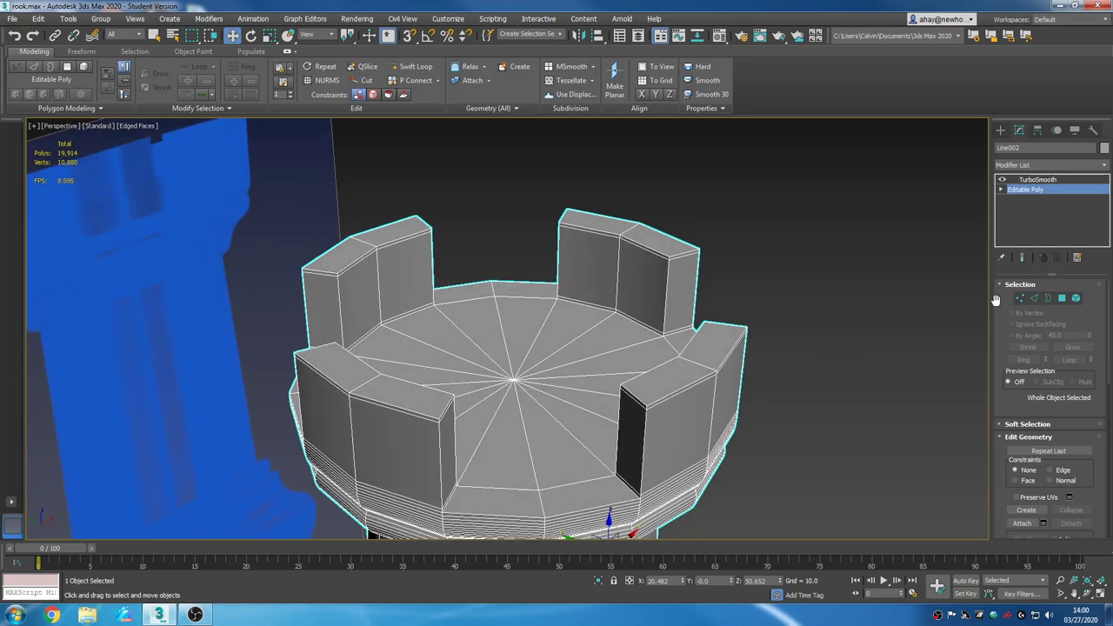
{"action": "left_click", "coordinate": [1036, 300]}
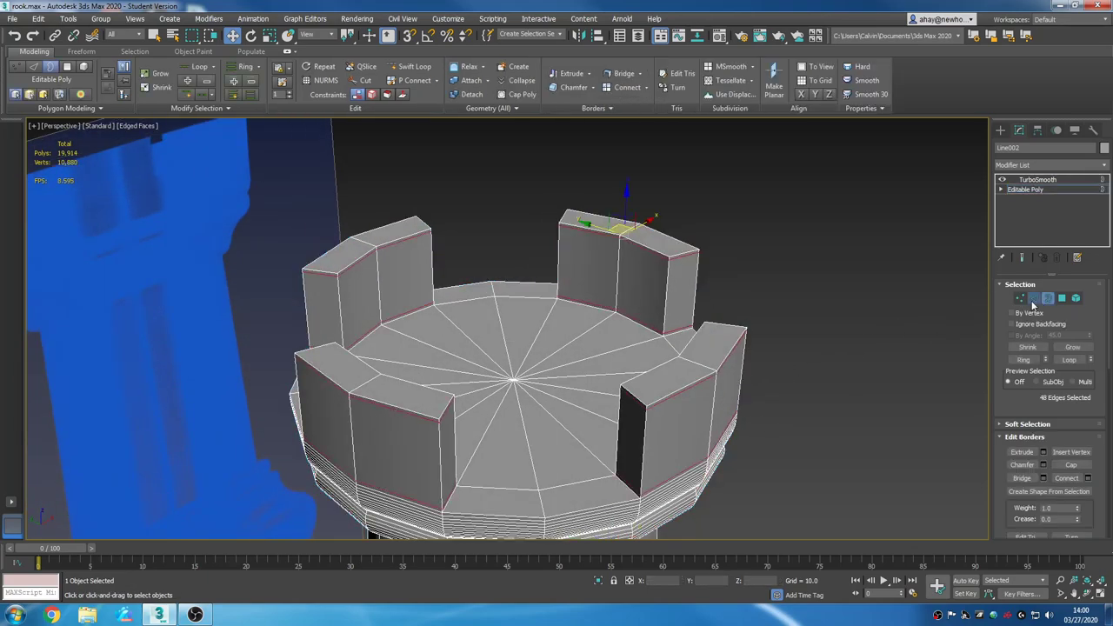
{"action": "left_click", "coordinate": [638, 404]}
{"action": "left_click", "coordinate": [1023, 359]}
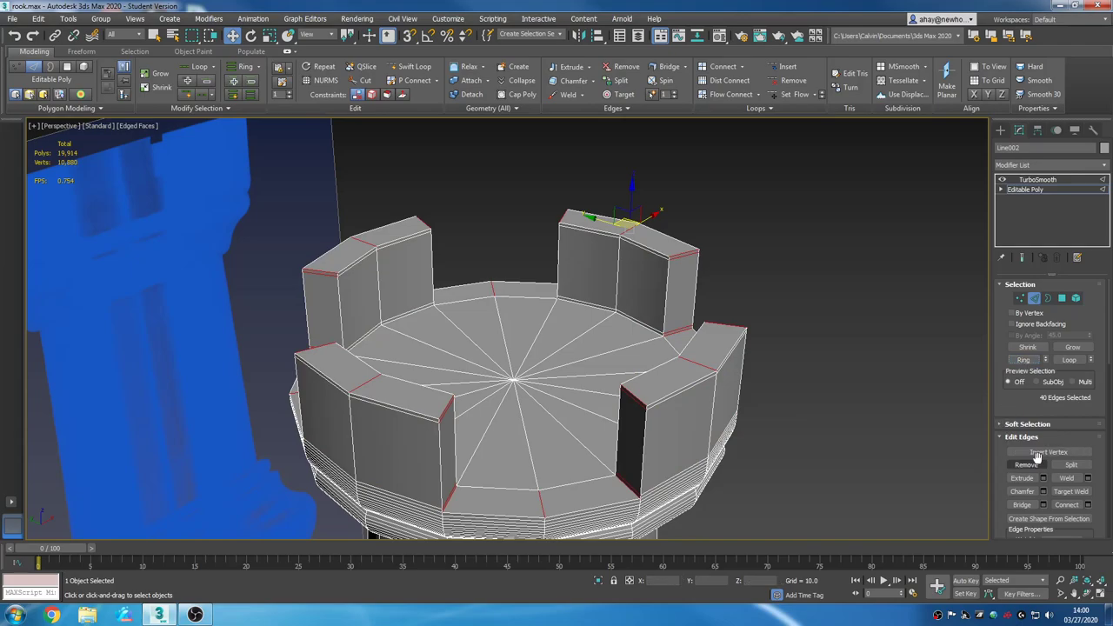
Connect the ring of short edges with 2 segments and a pinch of 85.
{"action": "left_click", "coordinate": [1087, 504]}
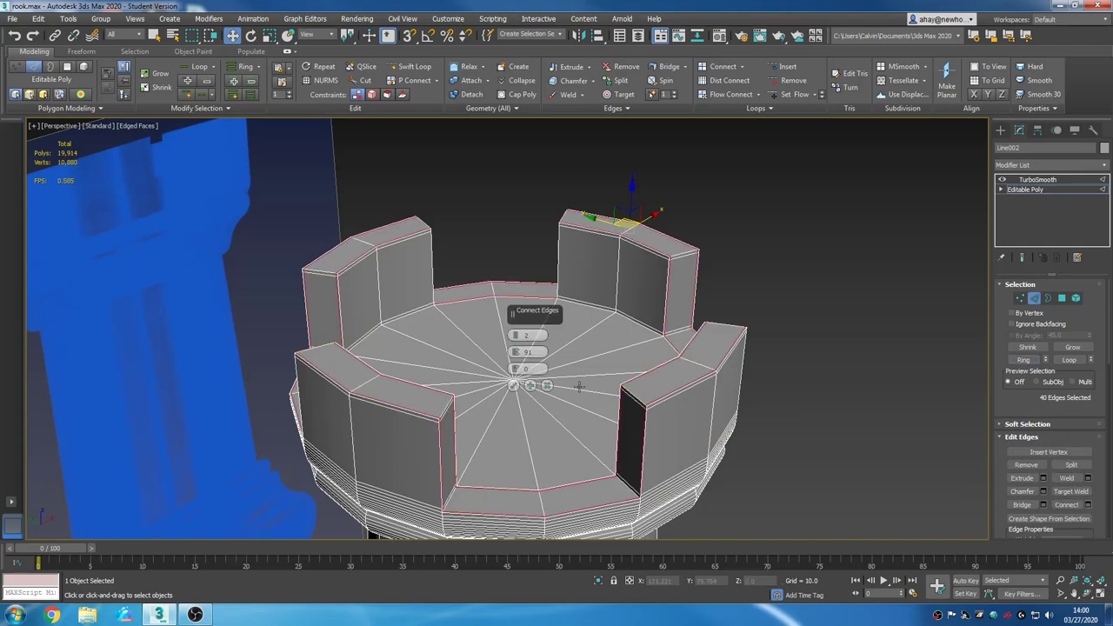
{"action": "middle_click_drag", "start_coordinate": [712, 454], "coordinate": [716, 428], "text": "alt"}
{"action": "scroll", "coordinate": [716, 427], "scroll_direction": "up", "scroll_amount": 4}
{"action": "scroll", "coordinate": [645, 353], "scroll_direction": "up", "scroll_amount": 2}
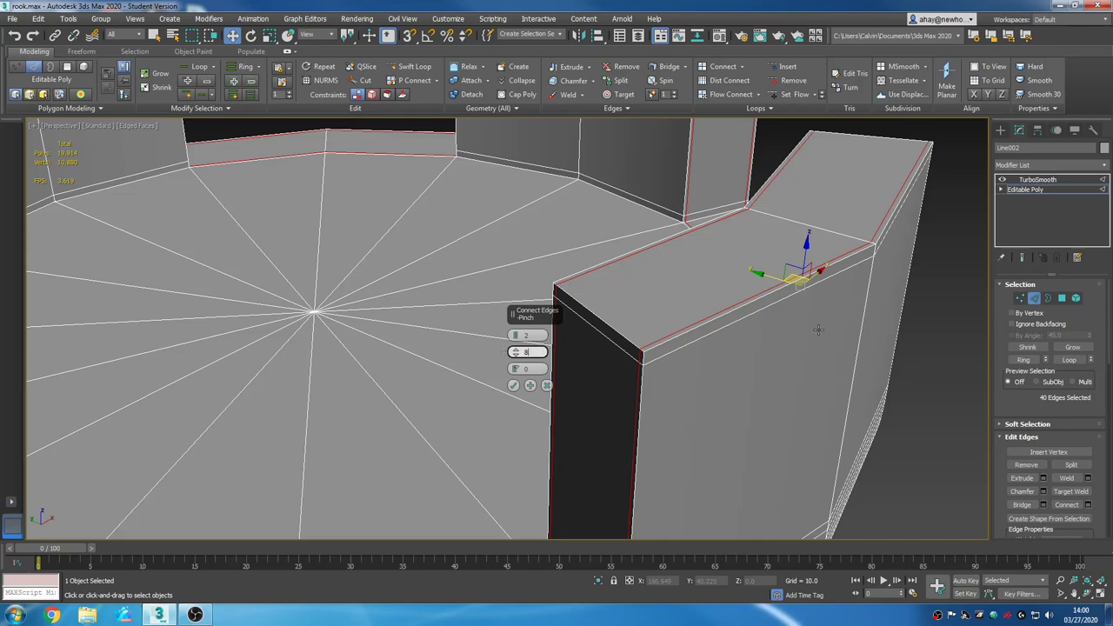
{"action": "type", "text": "5"}
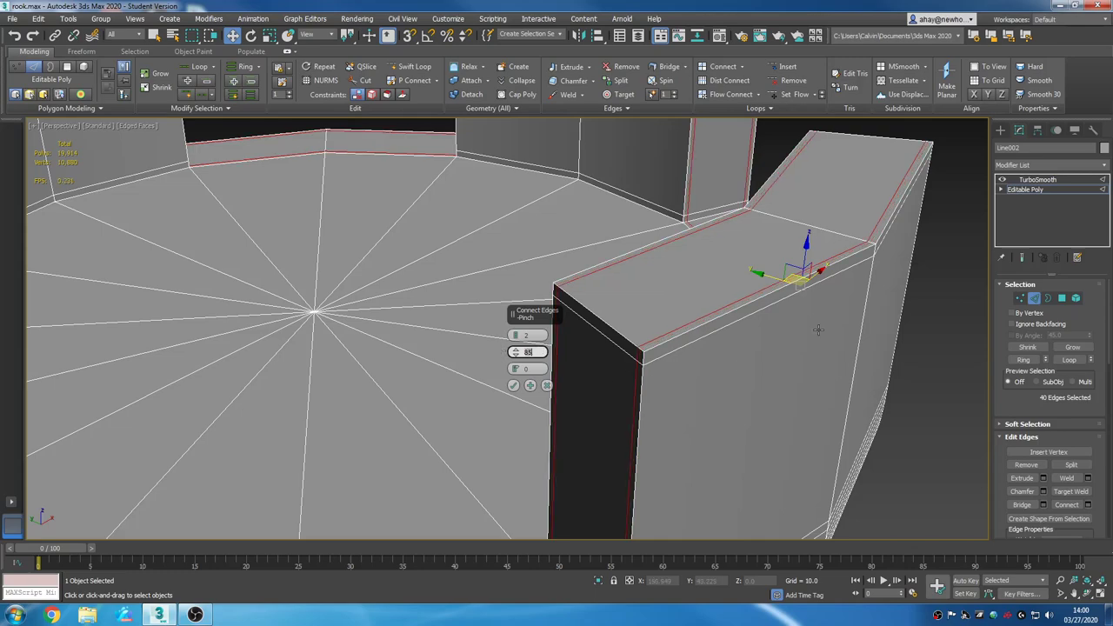
{"action": "left_click", "coordinate": [514, 385]}
Return to the TurboSmooth level and hide edged faces to view the rook's smoothed top.
{"action": "left_click", "coordinate": [1035, 191]}
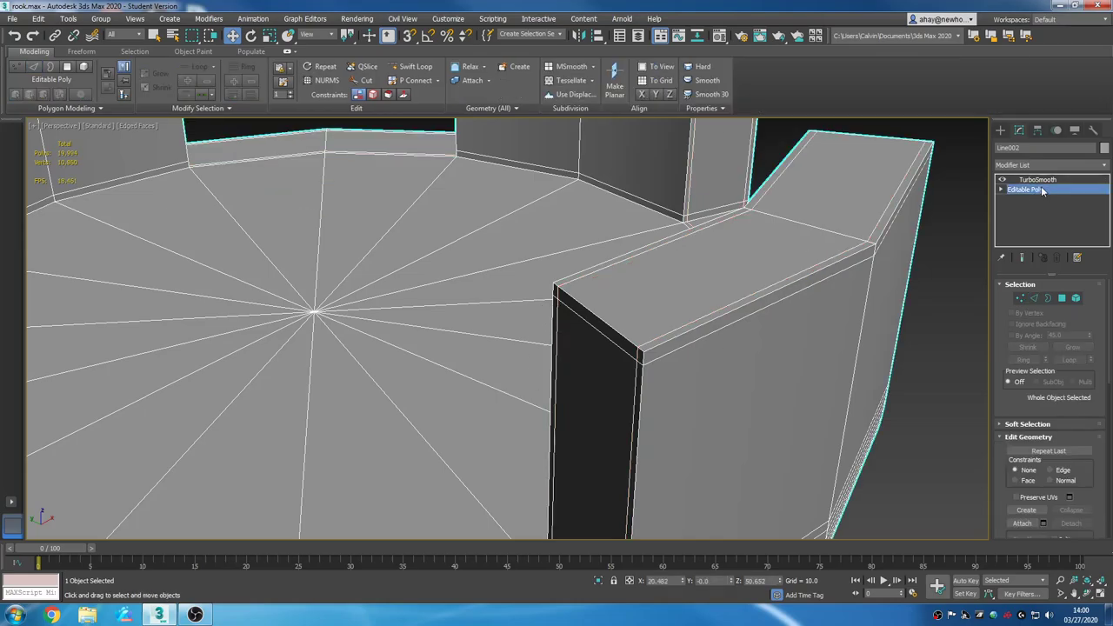
{"action": "left_click", "coordinate": [1053, 181]}
{"action": "middle_click_drag", "start_coordinate": [865, 367], "coordinate": [835, 335], "text": "alt"}
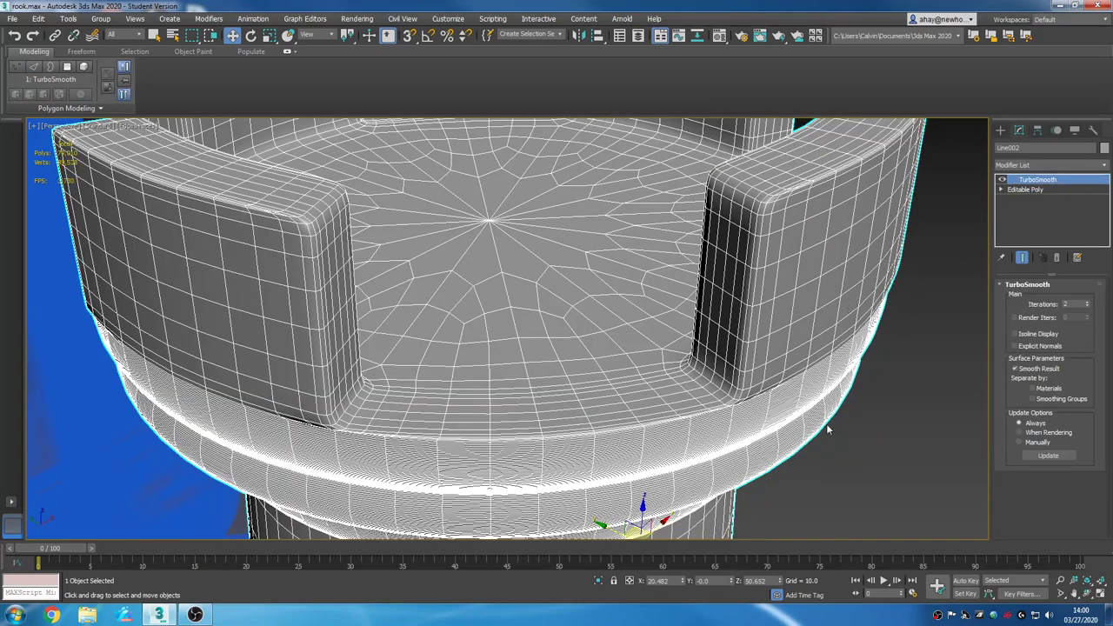
{"action": "scroll", "coordinate": [827, 430], "scroll_direction": "down", "scroll_amount": 7}
{"action": "middle_click_drag", "start_coordinate": [785, 457], "coordinate": [782, 423], "text": "alt"}
{"action": "key", "text": "F4"}
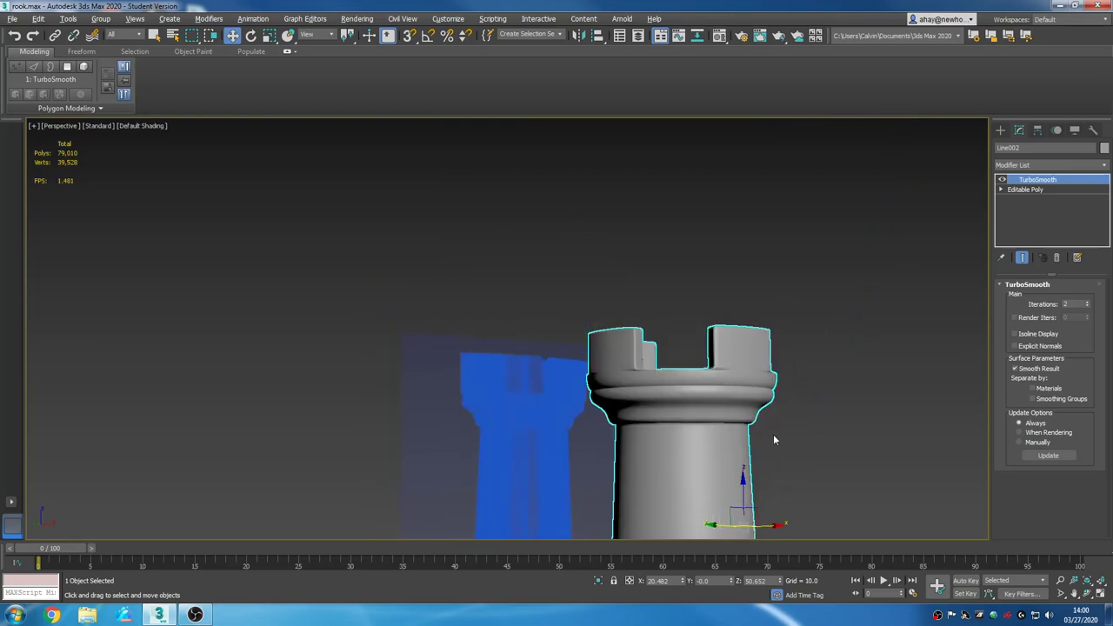
Examine the lower corner of a battlement up close, first shaded and with edged faces shown.
{"action": "scroll", "coordinate": [772, 437], "scroll_direction": "up", "scroll_amount": 4}
{"action": "scroll", "coordinate": [725, 351], "scroll_direction": "up", "scroll_amount": 4}
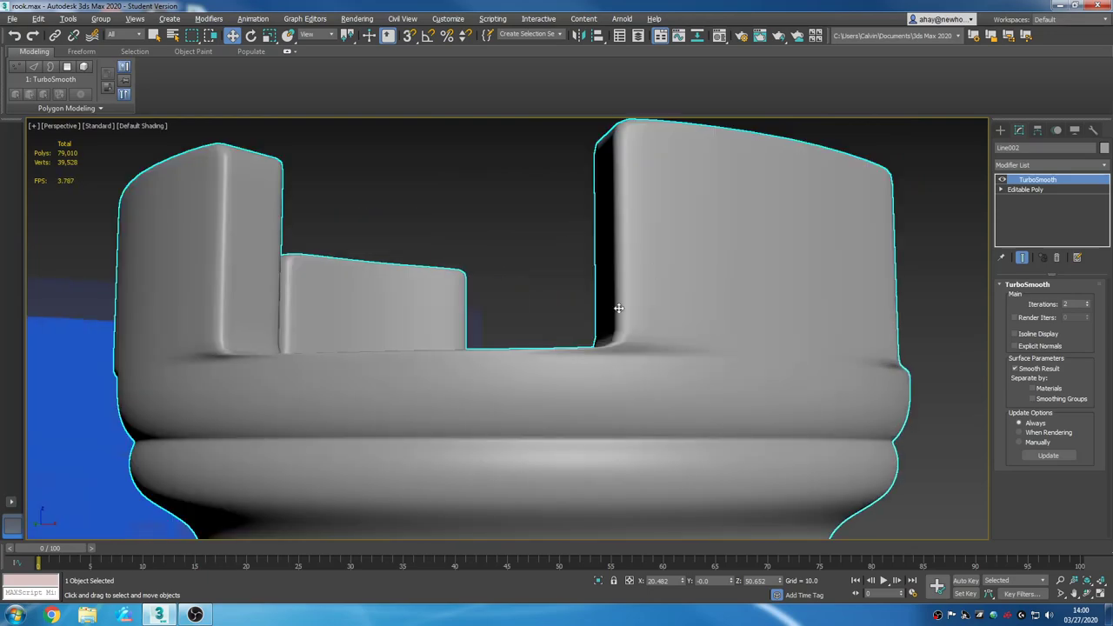
{"action": "mouse_move", "coordinate": [617, 309]}
{"action": "middle_mouse_down", "text": "alt"}
{"action": "mouse_move", "coordinate": [701, 388]}
{"action": "mouse_move", "coordinate": [606, 302]}
{"action": "middle_mouse_up", "text": "alt"}
{"action": "scroll", "coordinate": [696, 401], "scroll_direction": "up", "scroll_amount": 2}
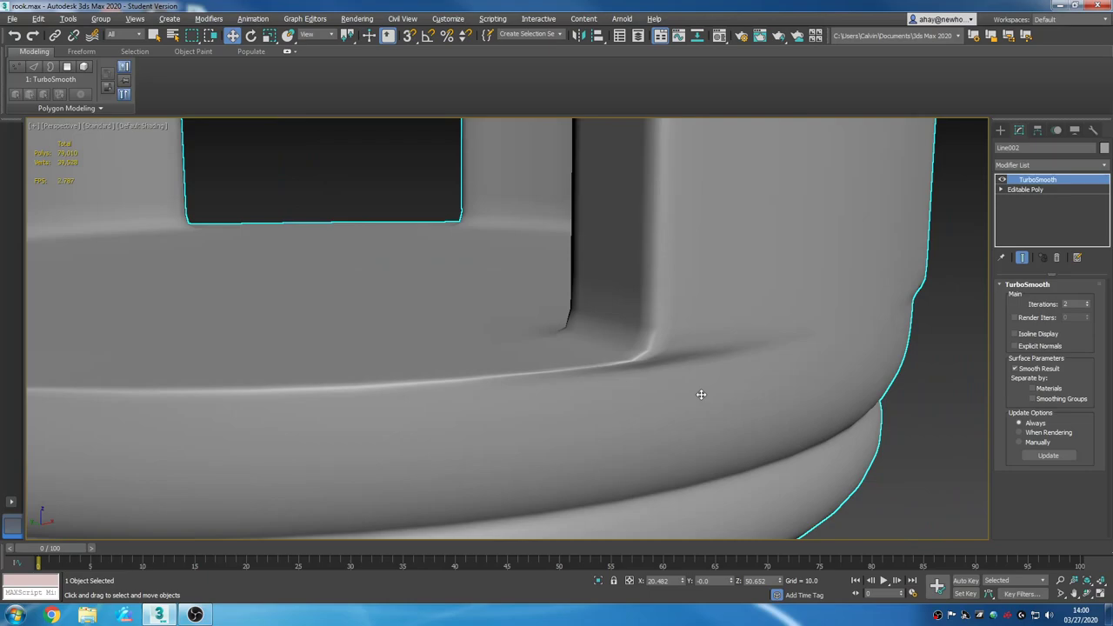
{"action": "key", "text": "F4"}
{"action": "scroll", "coordinate": [670, 364], "scroll_direction": "up", "scroll_amount": 4}
{"action": "scroll", "coordinate": [658, 360], "scroll_direction": "up", "scroll_amount": 2}
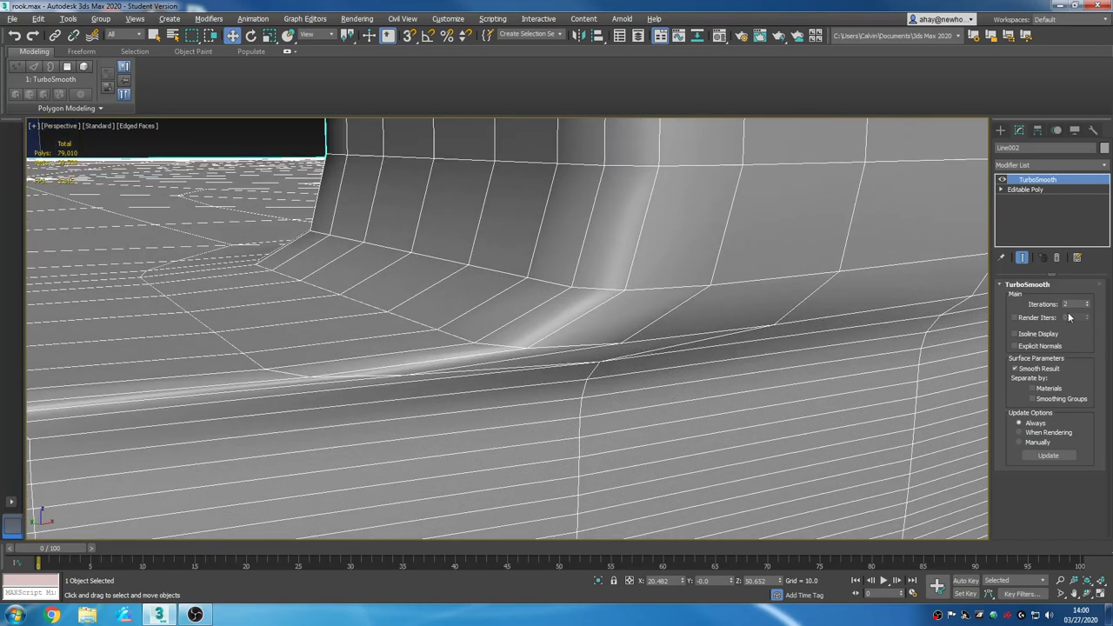
Compare the unsmoothed Editable Poly mesh at the battlement's lower corner with its TurboSmooth result.
{"action": "left_click", "coordinate": [1031, 189]}
{"action": "left_click", "coordinate": [1062, 298]}
{"action": "key", "text": "ctrl+a"}
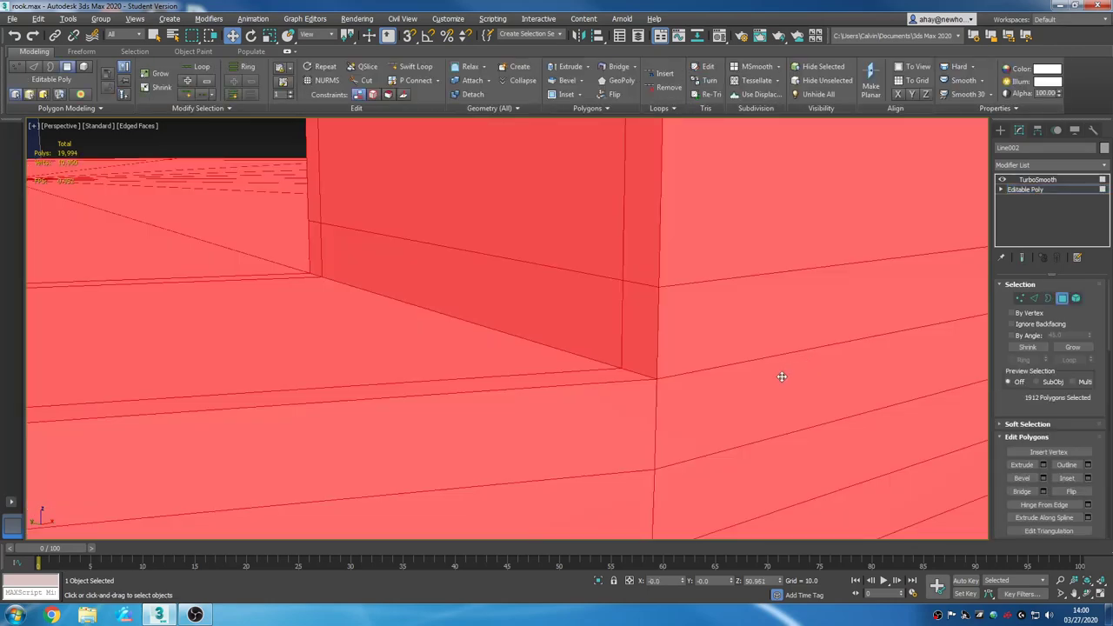
{"action": "left_click", "coordinate": [1054, 191]}
{"action": "left_click_drag", "start_coordinate": [670, 426], "coordinate": [686, 425]}
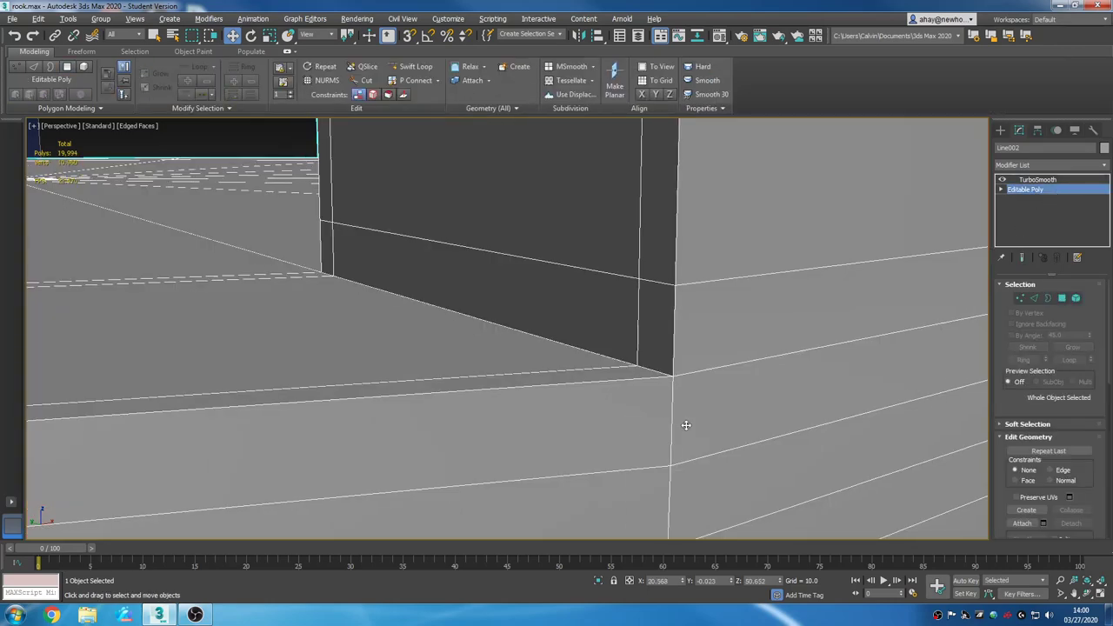
{"action": "left_click", "coordinate": [1059, 181]}
{"action": "scroll", "coordinate": [748, 396], "scroll_direction": "down", "scroll_amount": 4}
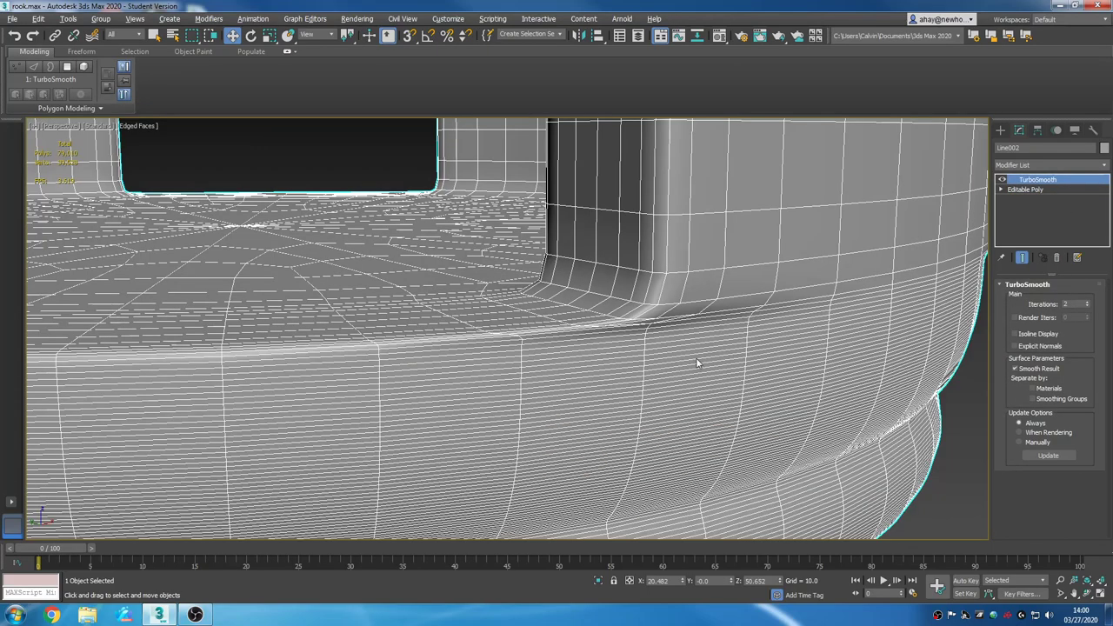
Compare the battlement's smoothed lower corner with TurboSmooth's Isoline Display on and off.
{"action": "right_click", "coordinate": [695, 357]}
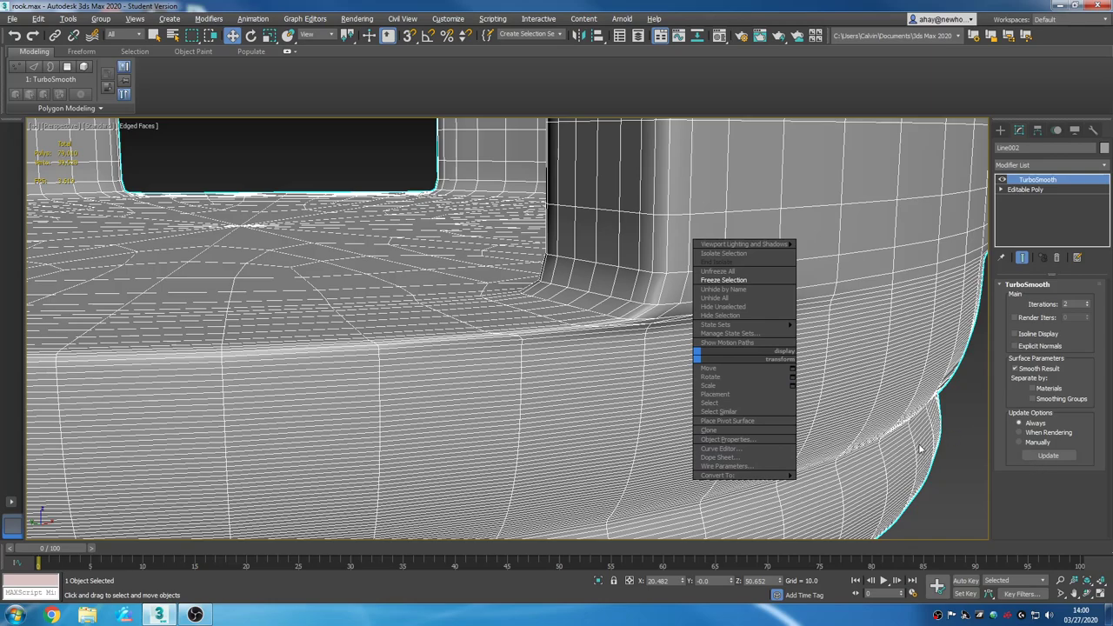
{"action": "left_click", "coordinate": [1015, 334]}
{"action": "middle_click_drag", "start_coordinate": [925, 402], "coordinate": [803, 402]}
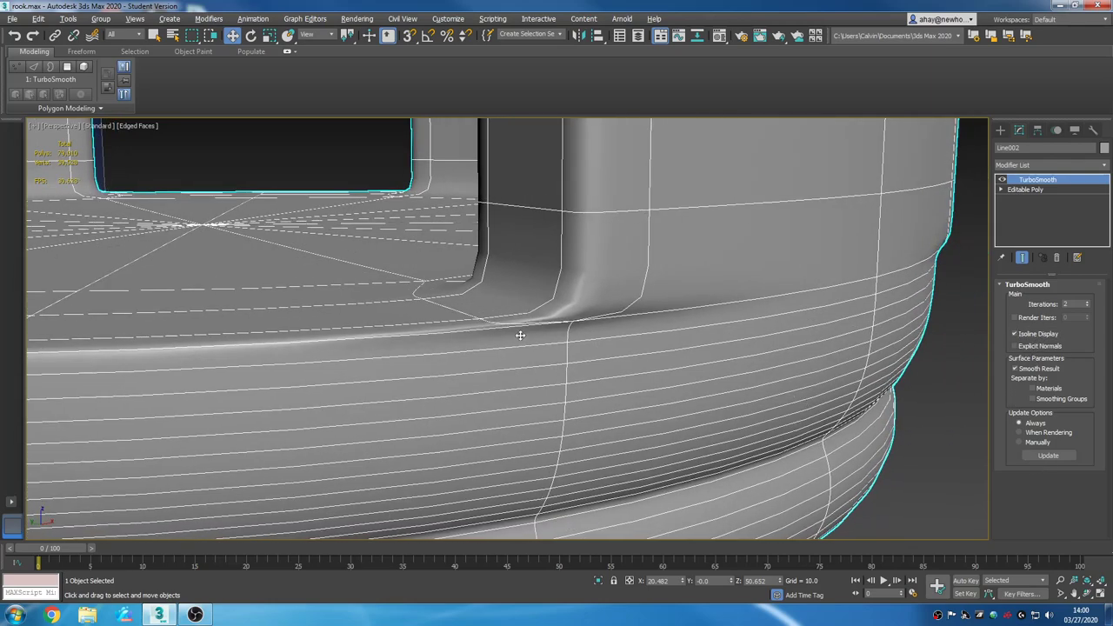
{"action": "left_click", "coordinate": [1038, 332]}
{"action": "scroll", "coordinate": [707, 368], "scroll_direction": "up", "scroll_amount": 3}
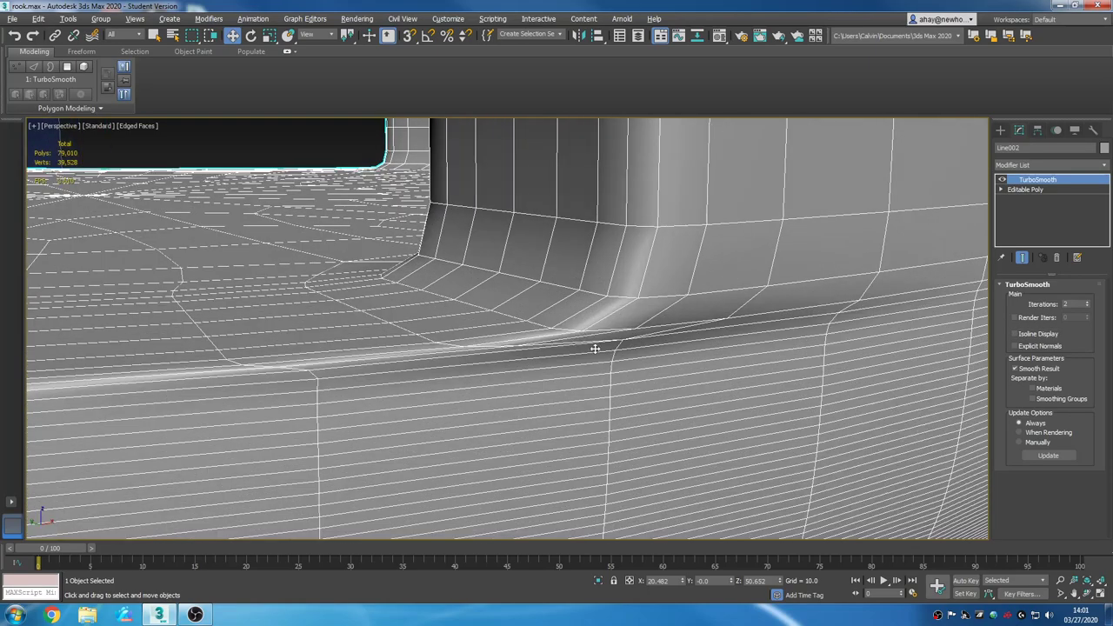
Hide edged faces and examine the whole smoothed rook beside its blue reference.
{"action": "scroll", "coordinate": [589, 320], "scroll_direction": "down", "scroll_amount": 5}
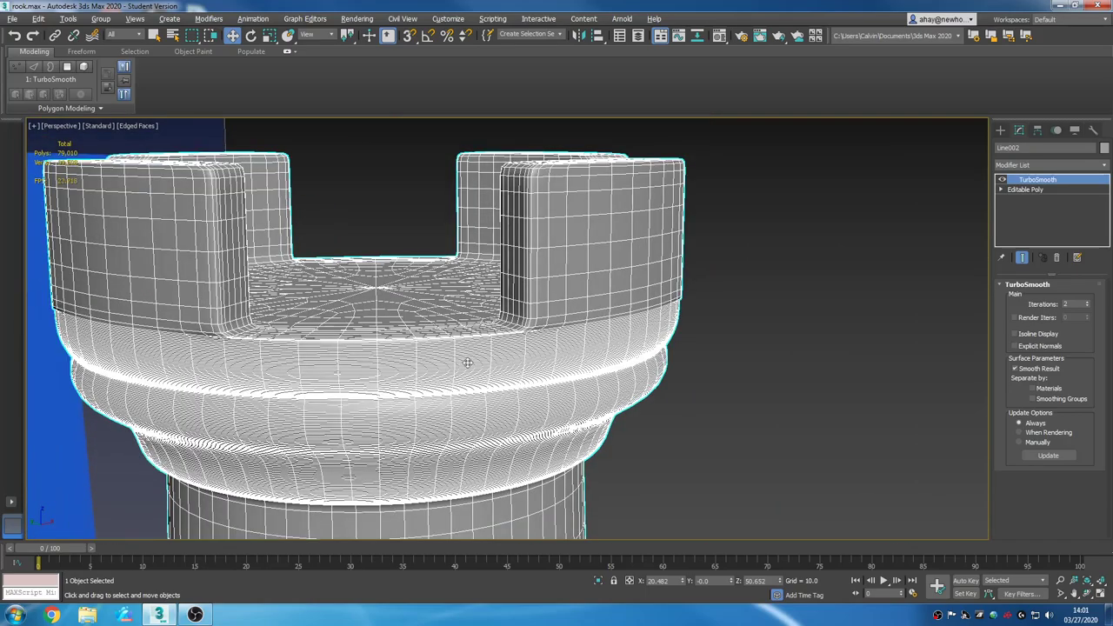
{"action": "key", "text": "F4"}
{"action": "scroll", "coordinate": [596, 353], "scroll_direction": "down", "scroll_amount": 5}
{"action": "middle_click_drag", "start_coordinate": [679, 409], "coordinate": [763, 306]}
{"action": "scroll", "coordinate": [753, 327], "scroll_direction": "down", "scroll_amount": 5}
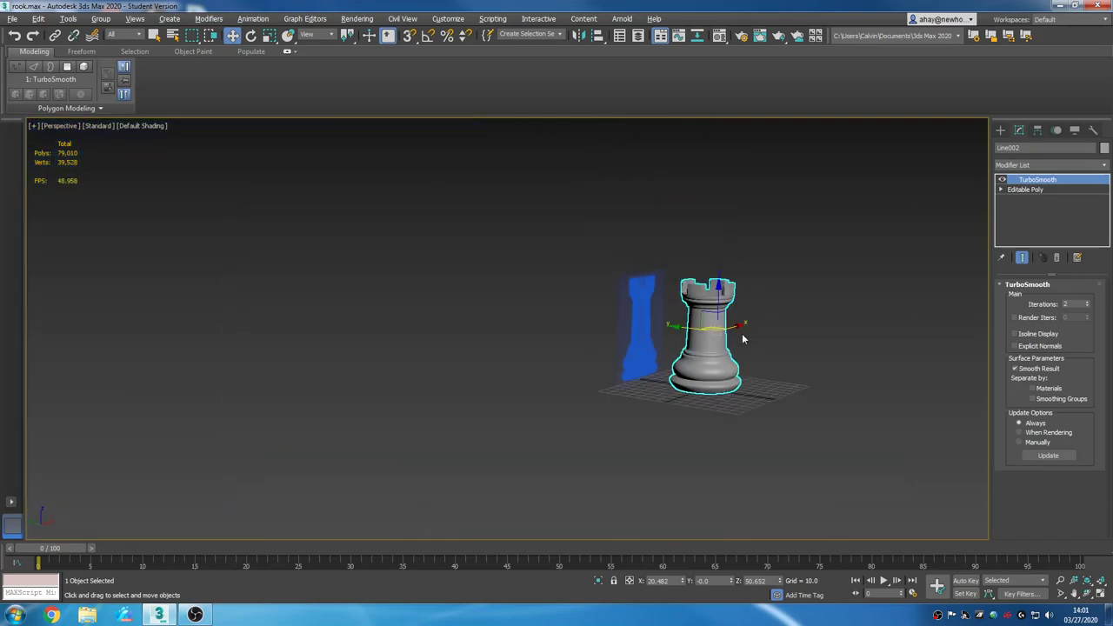
{"action": "scroll", "coordinate": [748, 316], "scroll_direction": "up", "scroll_amount": 4}
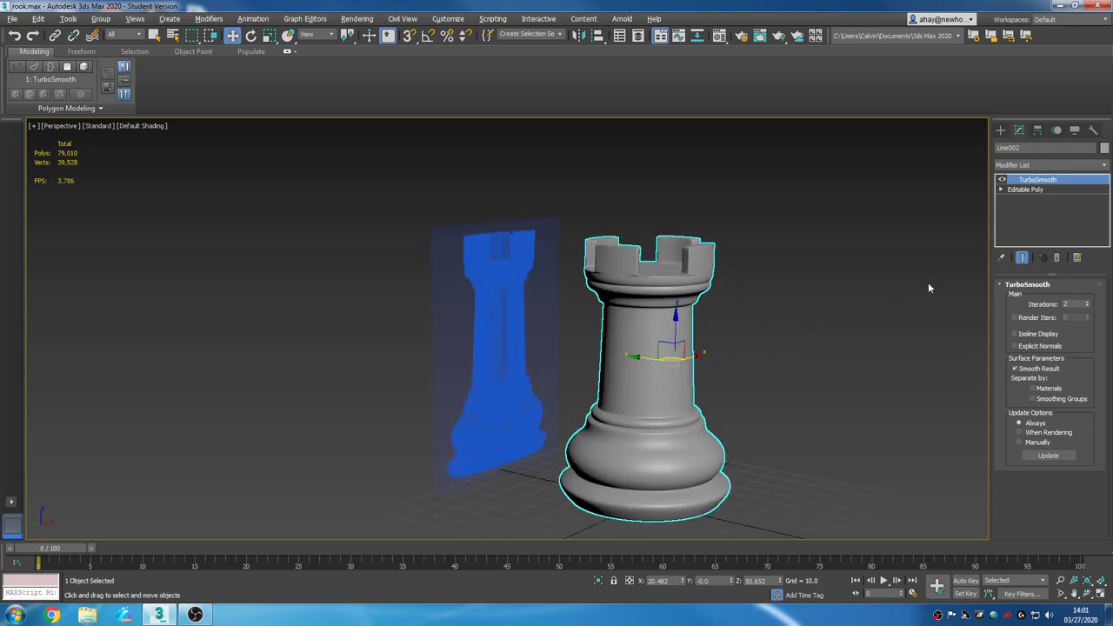
Reopen the recent scene rook.max, discarding the unsaved changes.
{"action": "left_click", "coordinate": [12, 18]}
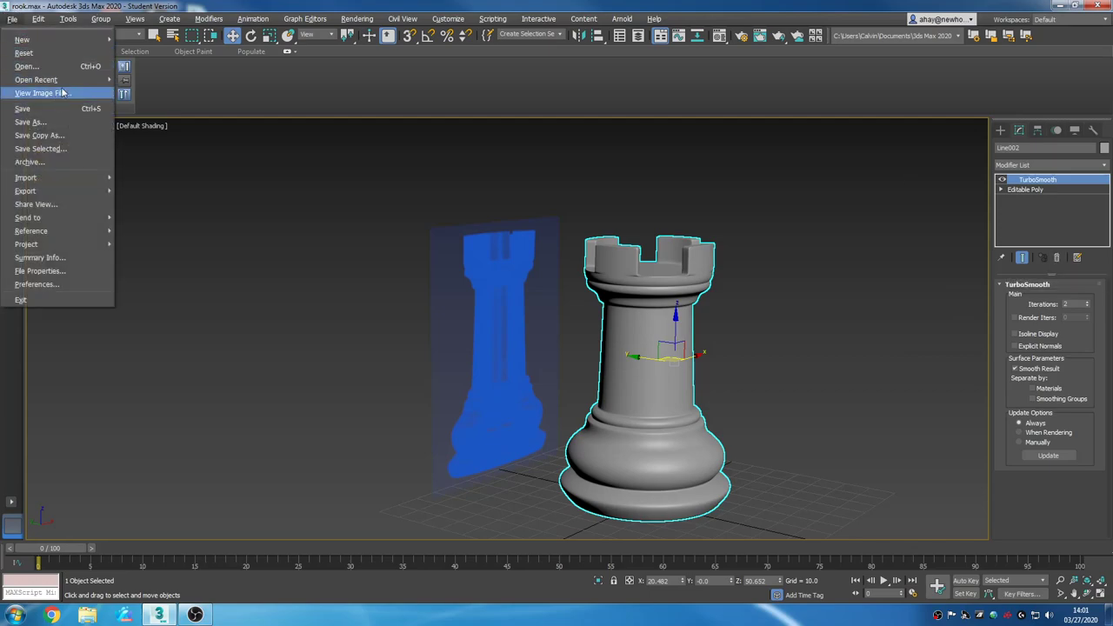
{"action": "mouse_move", "coordinate": [78, 79]}
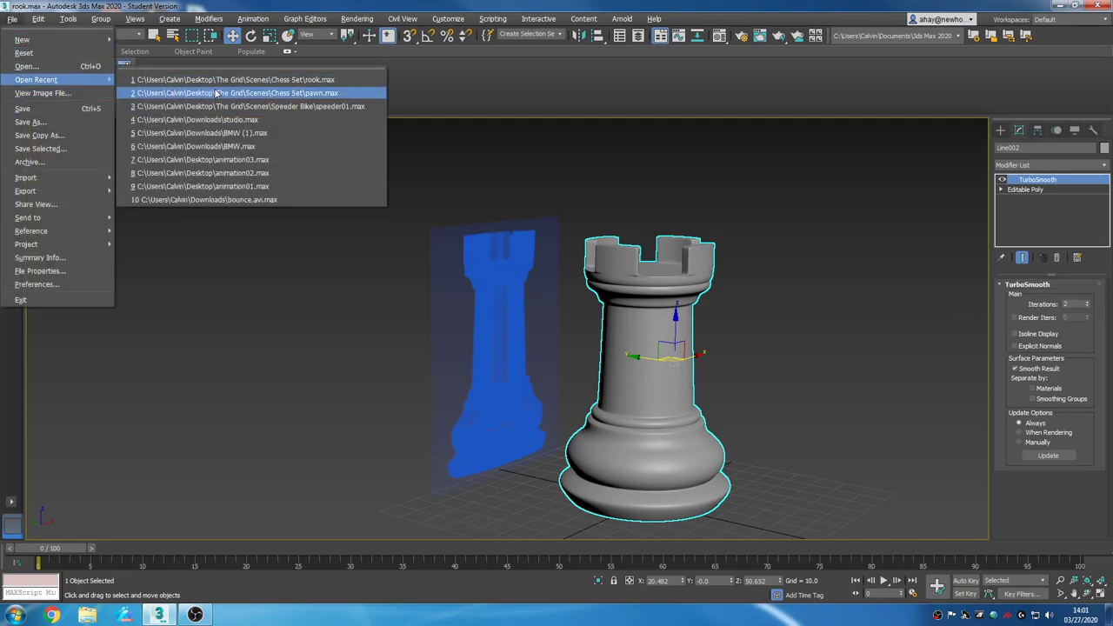
{"action": "left_click", "coordinate": [271, 79]}
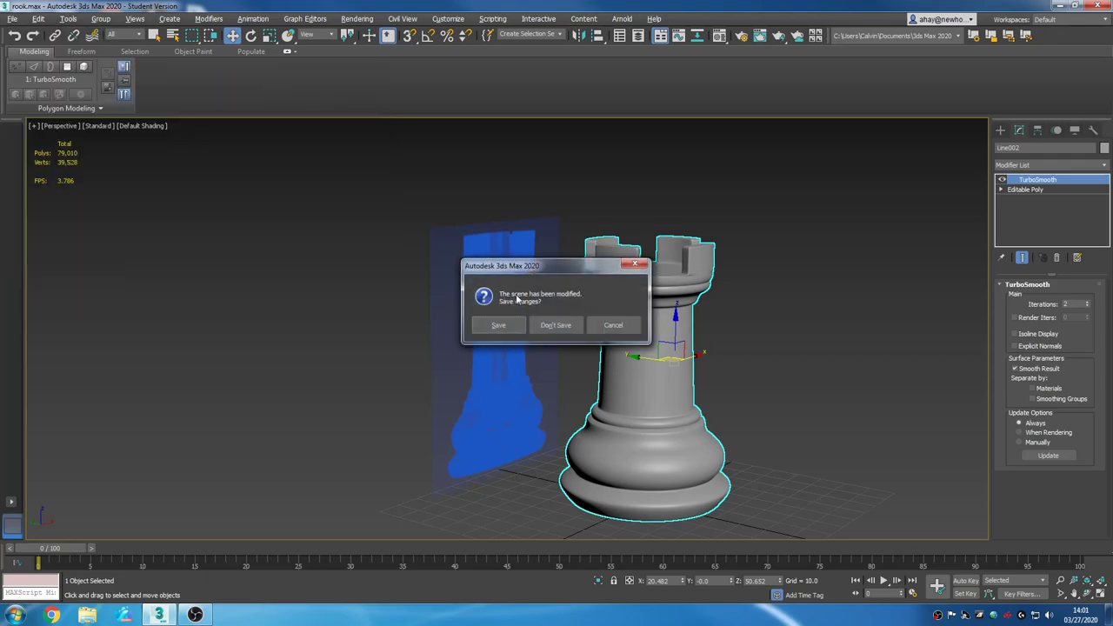
{"action": "left_click", "coordinate": [555, 322]}
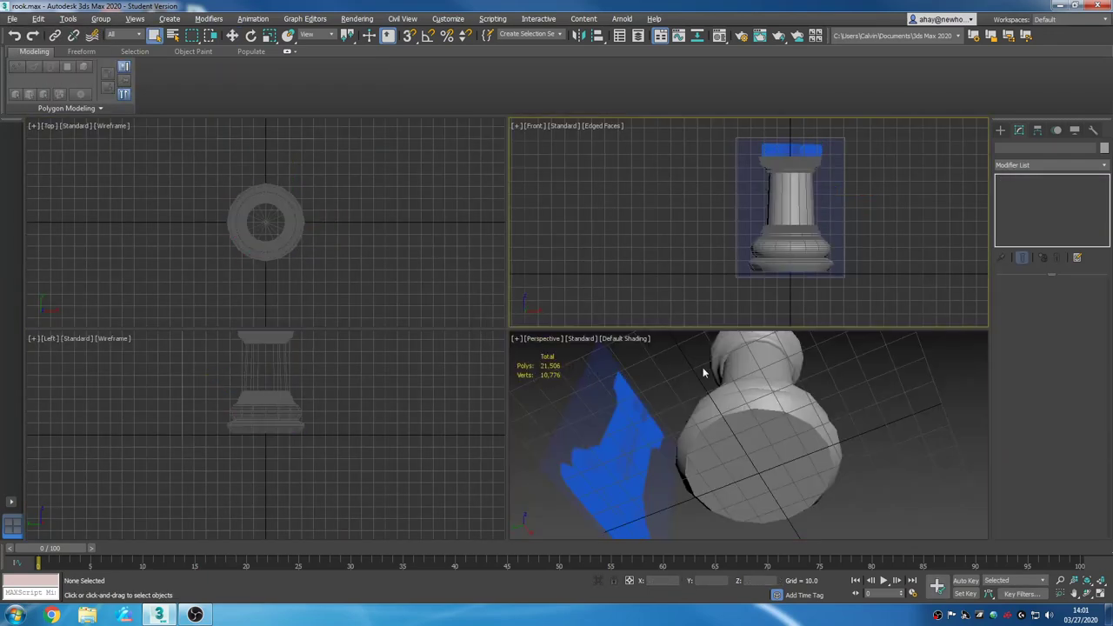
Select the lathed rook and maximize the shaded Perspective viewport, looking down on the rook's flat top.
{"action": "middle_click_drag", "start_coordinate": [824, 407], "coordinate": [780, 465], "text": "alt"}
{"action": "scroll", "coordinate": [776, 440], "scroll_direction": "down", "scroll_amount": 3}
{"action": "key", "text": "F4"}
{"action": "scroll", "coordinate": [749, 425], "scroll_direction": "up", "scroll_amount": 5}
{"action": "left_click", "coordinate": [696, 456]}
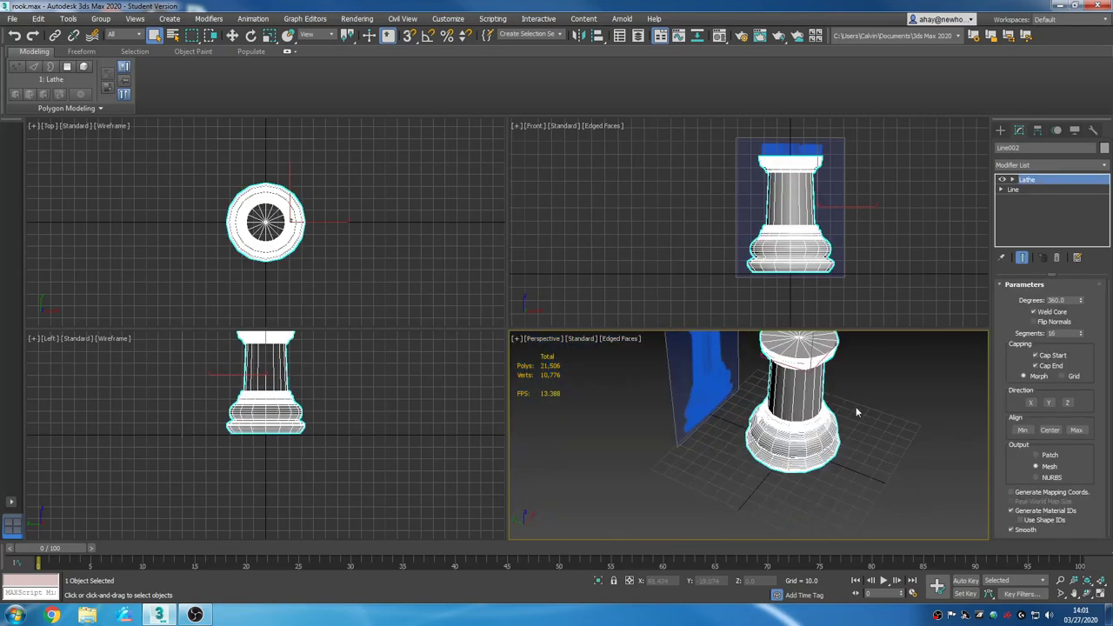
{"action": "middle_click_drag", "start_coordinate": [852, 409], "coordinate": [789, 379], "text": "alt"}
{"action": "scroll", "coordinate": [794, 435], "scroll_direction": "up", "scroll_amount": 3}
{"action": "mouse_move", "coordinate": [787, 441]}
{"action": "middle_mouse_down", "text": "alt"}
{"action": "mouse_move", "coordinate": [823, 444]}
{"action": "mouse_move", "coordinate": [843, 425]}
{"action": "mouse_move", "coordinate": [833, 484]}
{"action": "mouse_move", "coordinate": [867, 464]}
{"action": "mouse_move", "coordinate": [861, 450]}
{"action": "middle_mouse_up", "text": "alt"}
{"action": "key", "text": "F4"}
{"action": "middle_click_drag", "start_coordinate": [834, 384], "coordinate": [843, 423], "text": "alt"}
{"action": "key", "text": "alt+w"}
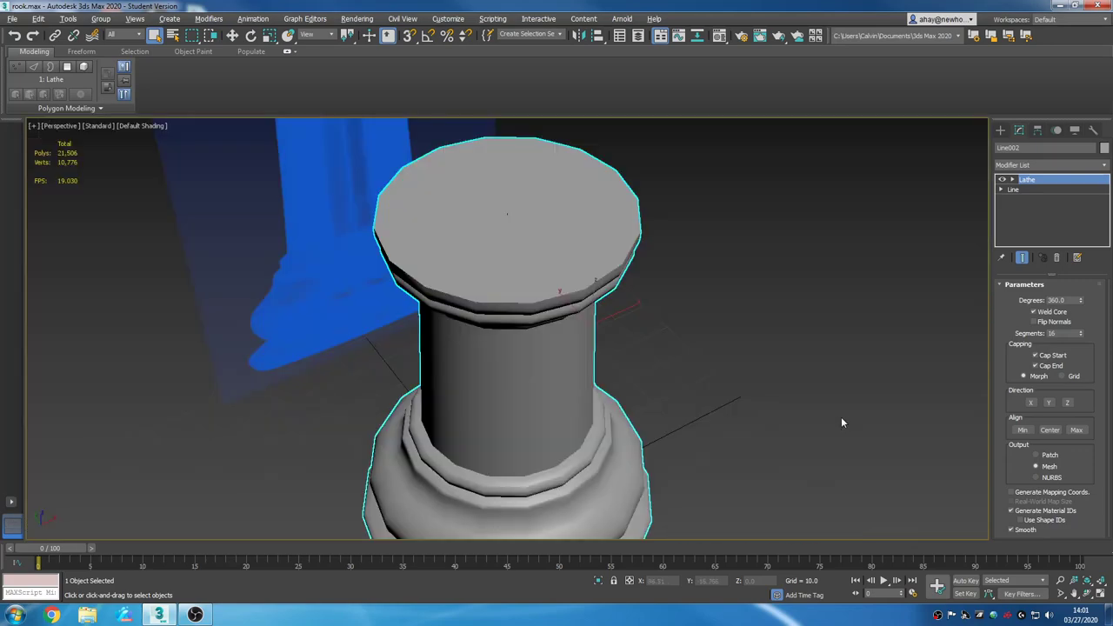
Add an Edit Poly modifier above the rook's Lathe.
{"action": "middle_click_drag", "start_coordinate": [754, 365], "coordinate": [815, 409]}
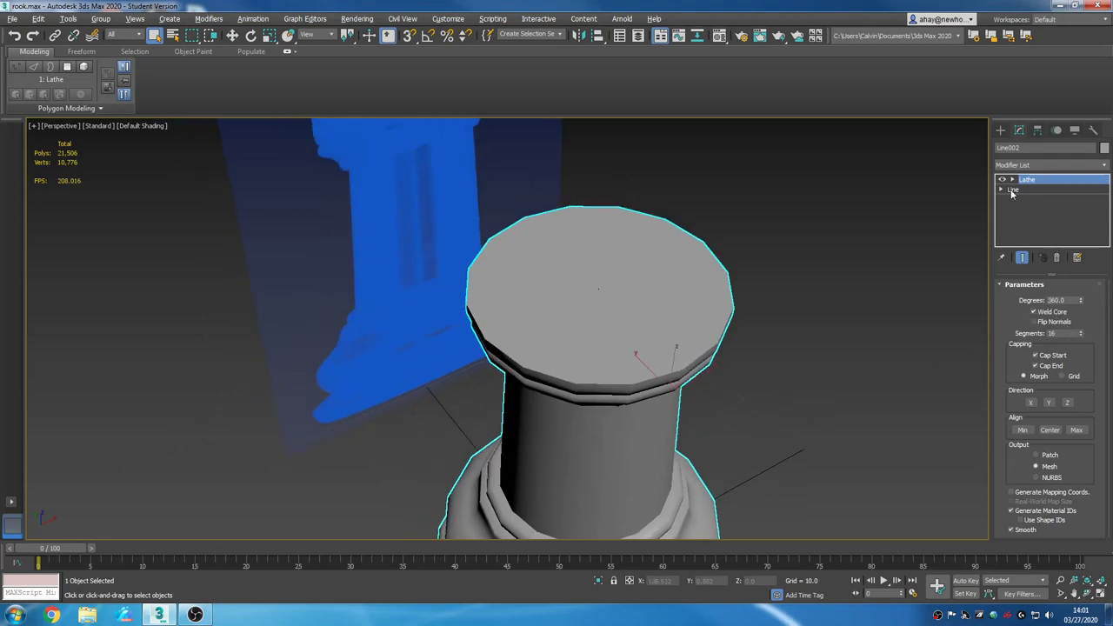
{"action": "left_click", "coordinate": [1038, 166]}
{"action": "key", "text": "e"}
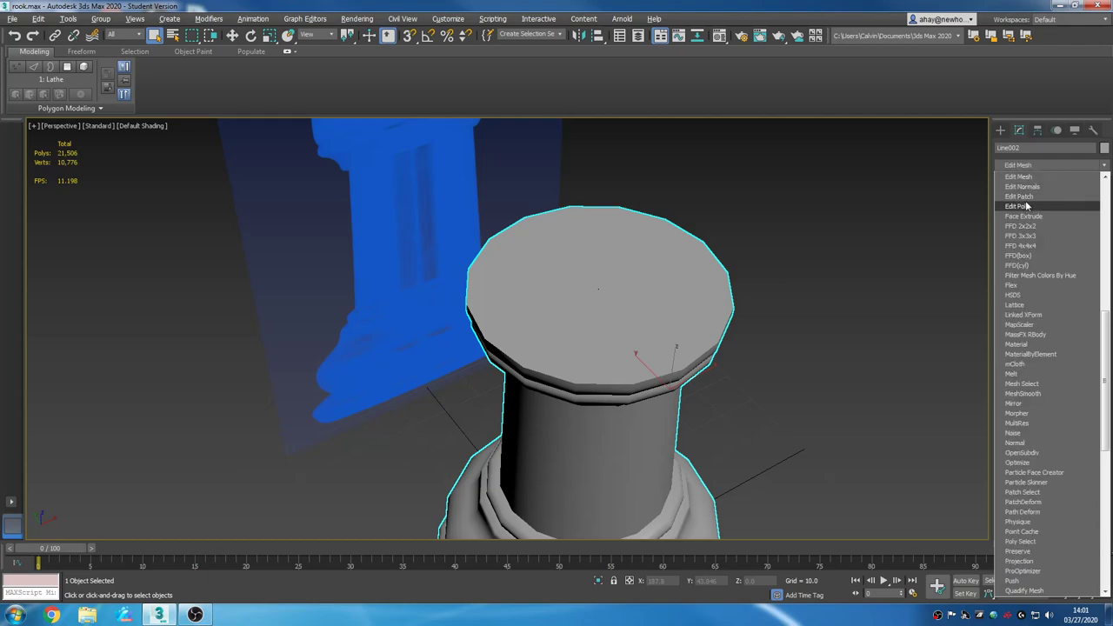
{"action": "left_click", "coordinate": [1027, 207]}
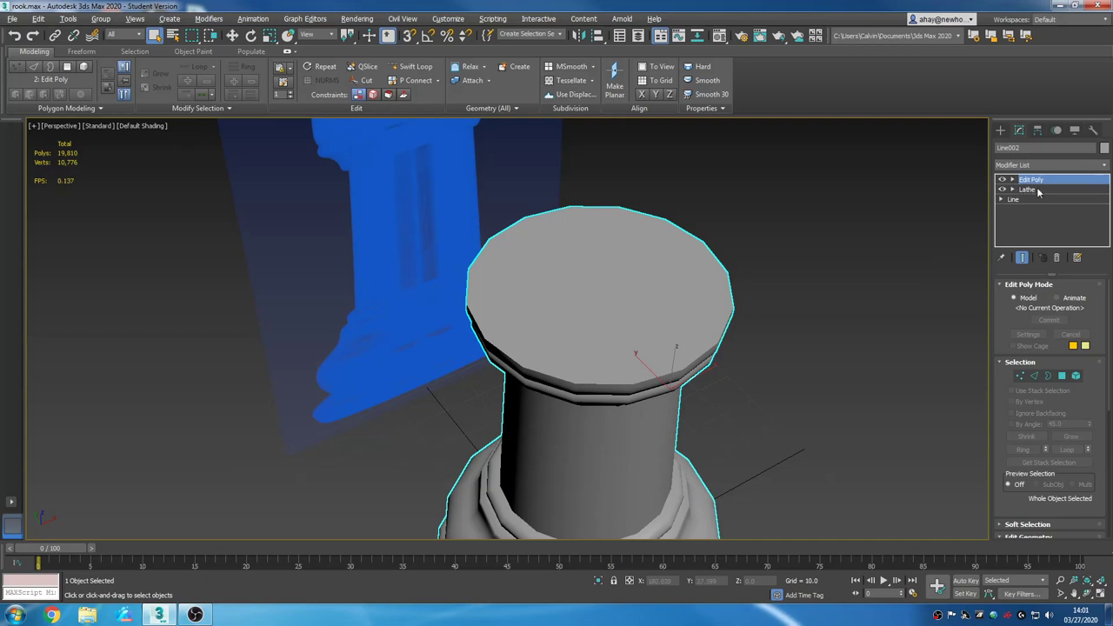
Show edged faces and select the 16 polygons of the rook's flat top in the Edit Poly.
{"action": "middle_click_drag", "start_coordinate": [860, 347], "coordinate": [825, 348]}
{"action": "key", "text": "F4"}
{"action": "left_click", "coordinate": [1025, 374]}
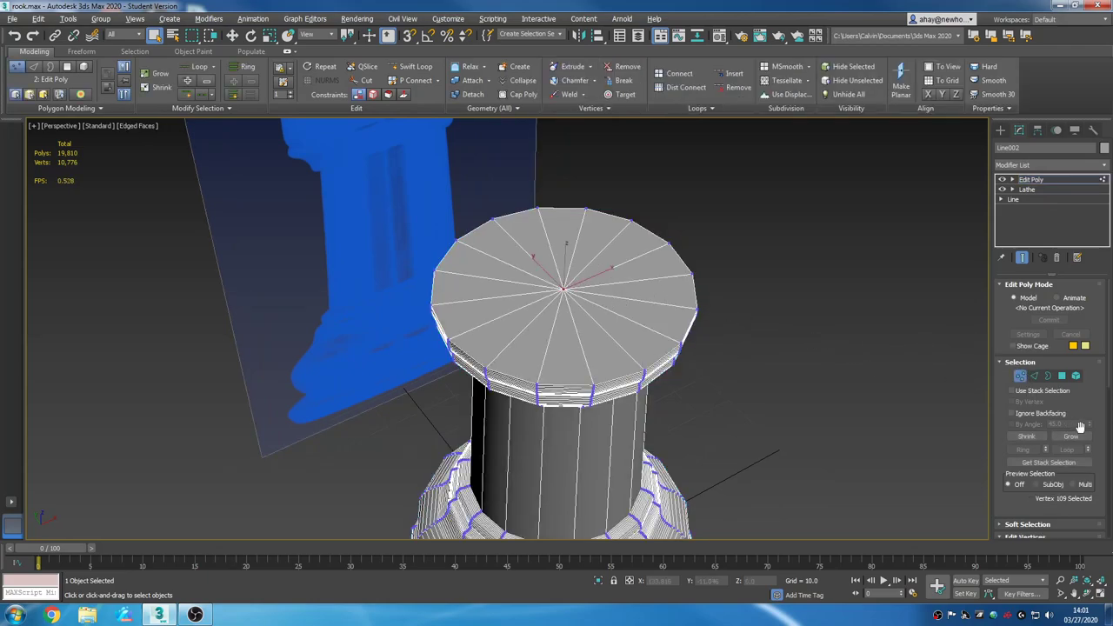
{"action": "left_click", "coordinate": [1062, 375]}
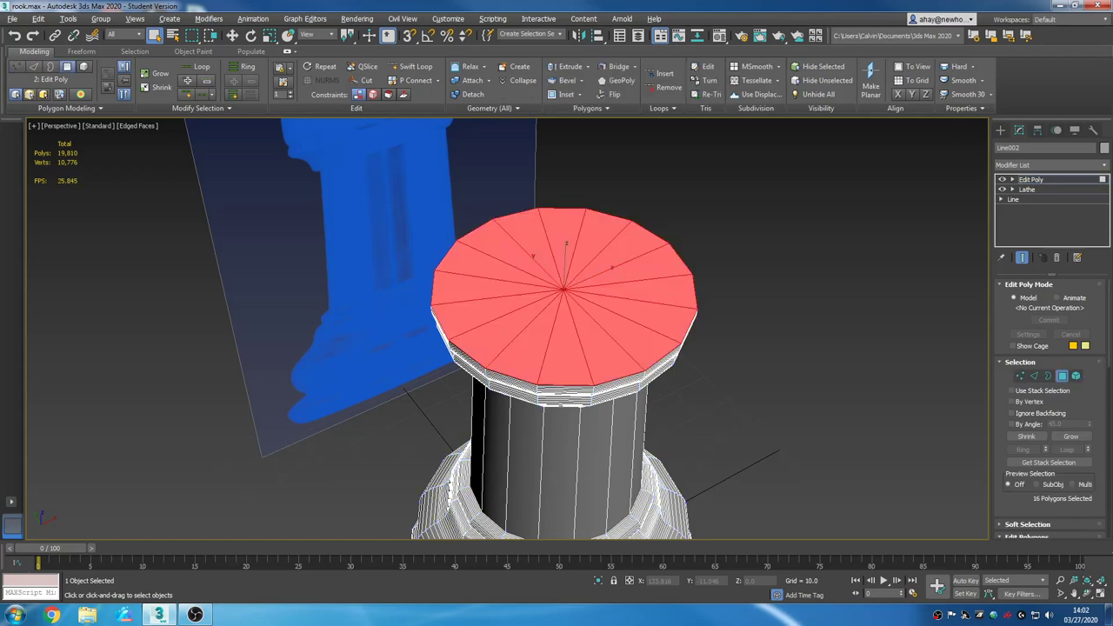
Open the Inset settings for the selected polygons on the rook's top.
{"action": "left_click_drag", "start_coordinate": [1107, 322], "coordinate": [1106, 412]}
{"action": "scroll", "coordinate": [1102, 387], "scroll_direction": "up", "scroll_amount": 4}
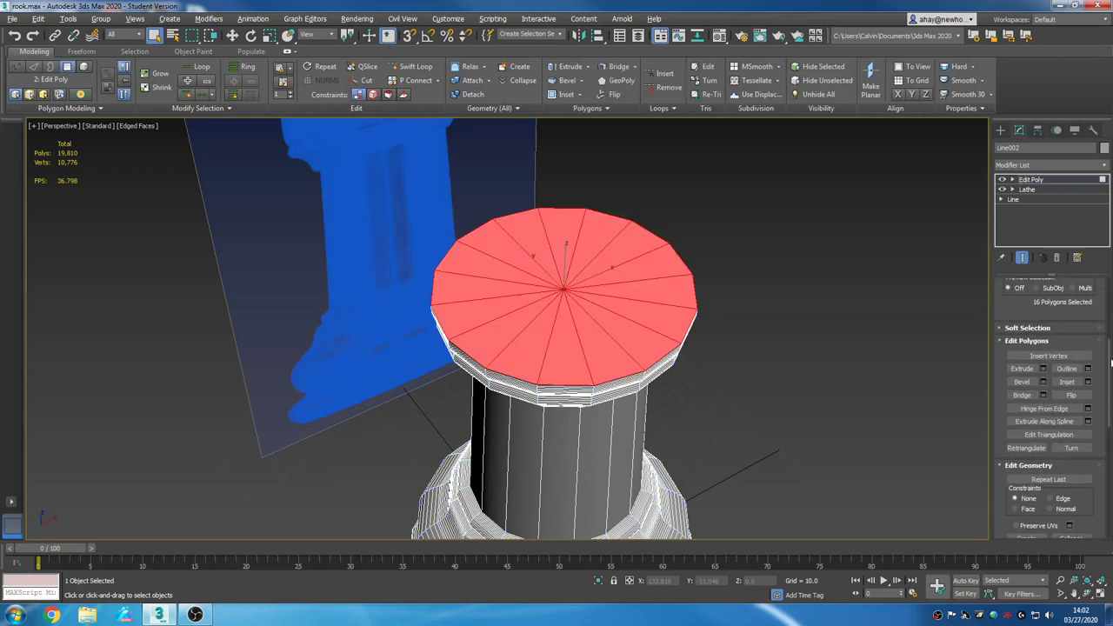
{"action": "left_click", "coordinate": [1088, 382]}
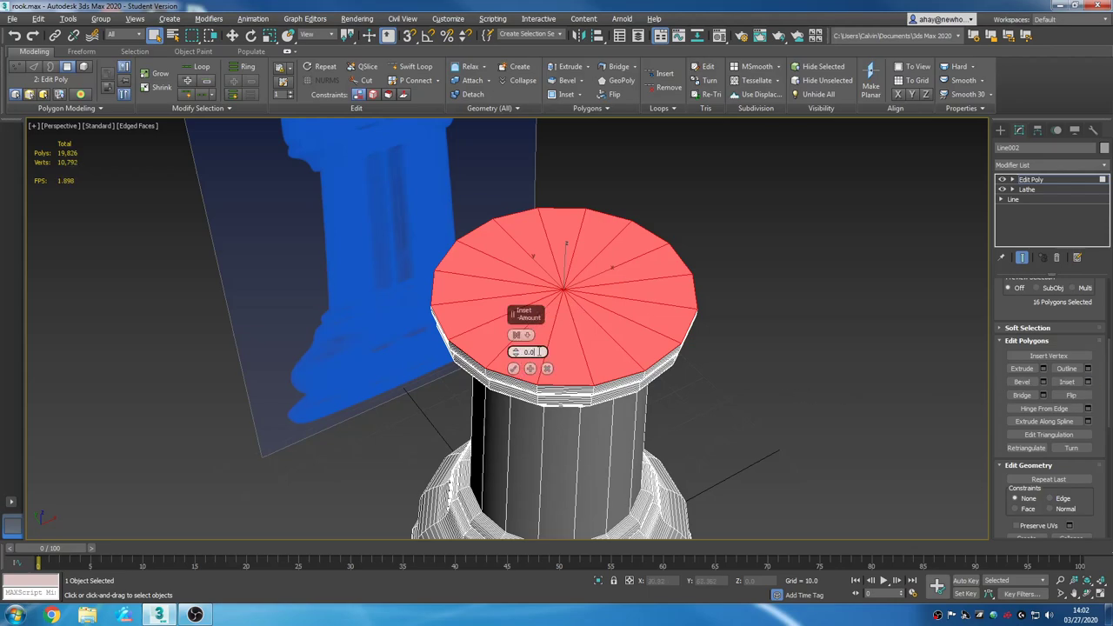
Inset the 16 polygons on the rook's top cap by 4.
{"action": "type", "text": "4"}
{"action": "key", "text": "Return"}
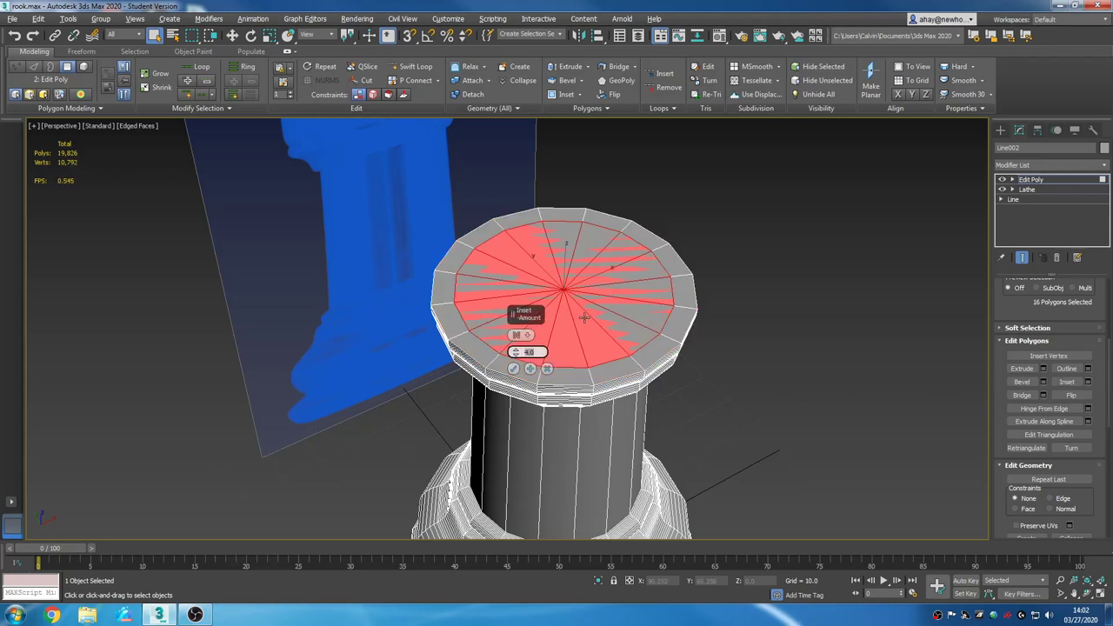
{"action": "left_click", "coordinate": [513, 369]}
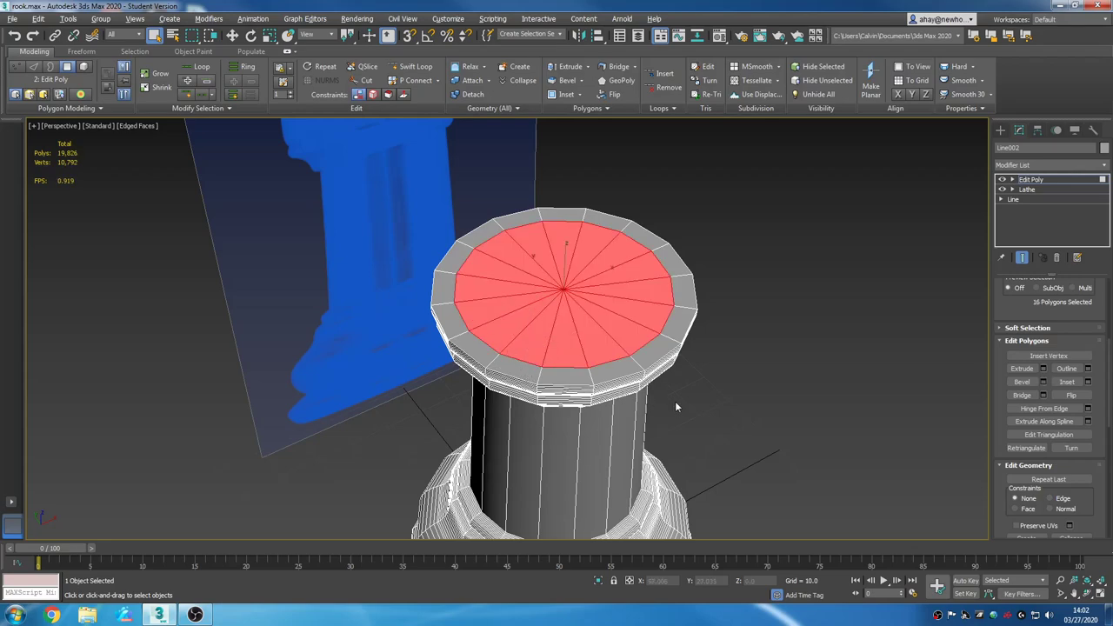
Clear the polygon selection on the rook's top cap.
{"action": "left_click", "coordinate": [723, 428]}
{"action": "middle_click_drag", "start_coordinate": [737, 452], "coordinate": [686, 366]}
{"action": "scroll", "coordinate": [701, 443], "scroll_direction": "down", "scroll_amount": 3}
{"action": "scroll", "coordinate": [696, 379], "scroll_direction": "up", "scroll_amount": 3}
{"action": "scroll", "coordinate": [669, 328], "scroll_direction": "up", "scroll_amount": 2}
{"action": "key", "text": "ctrl+z"}
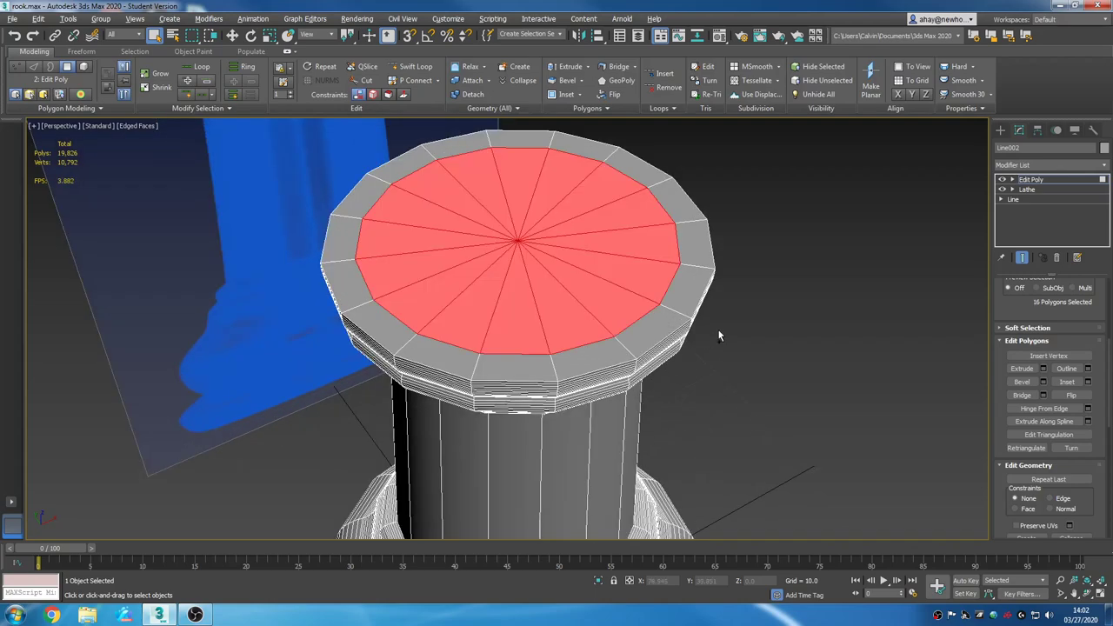
{"action": "scroll", "coordinate": [796, 391], "scroll_direction": "down", "scroll_amount": 5}
{"action": "left_click", "coordinate": [785, 391]}
{"action": "middle_click_drag", "start_coordinate": [785, 390], "coordinate": [813, 478], "text": "alt"}
{"action": "scroll", "coordinate": [787, 352], "scroll_direction": "up", "scroll_amount": 3}
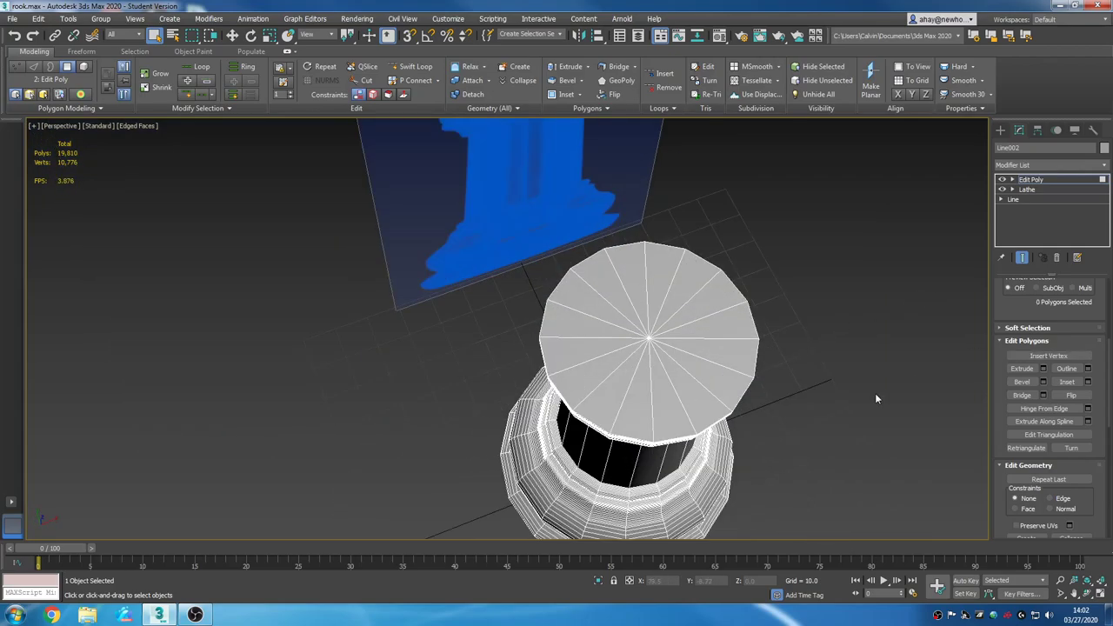
Reselect the top cap's 16 polygons by converting its centre vertex selection to polygons.
{"action": "key", "text": "1"}
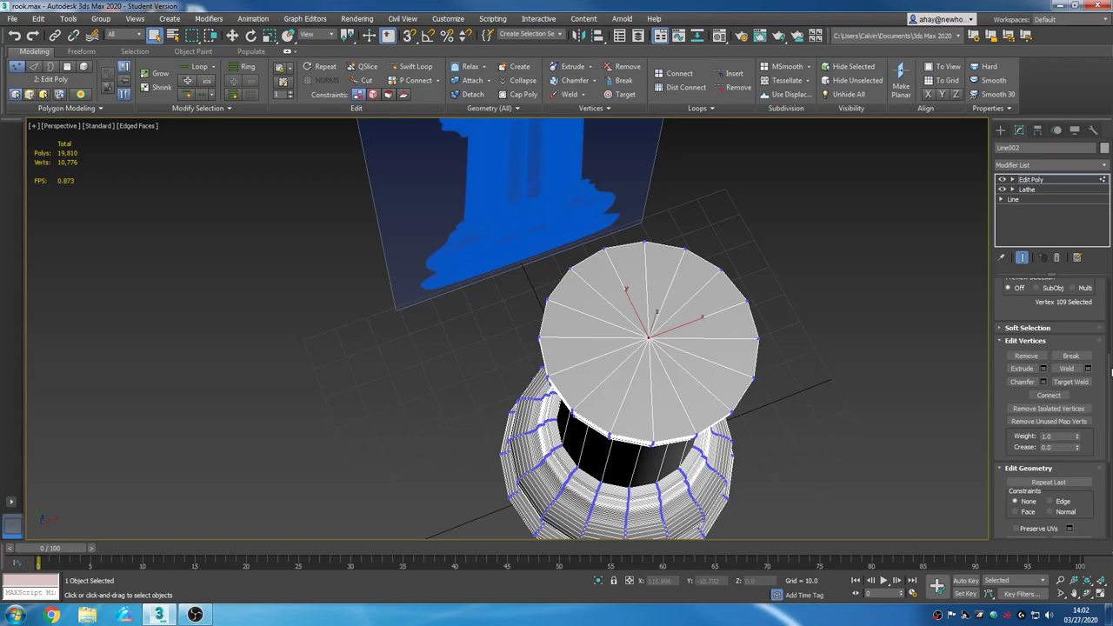
{"action": "scroll", "coordinate": [1109, 386], "scroll_direction": "up", "scroll_amount": 5}
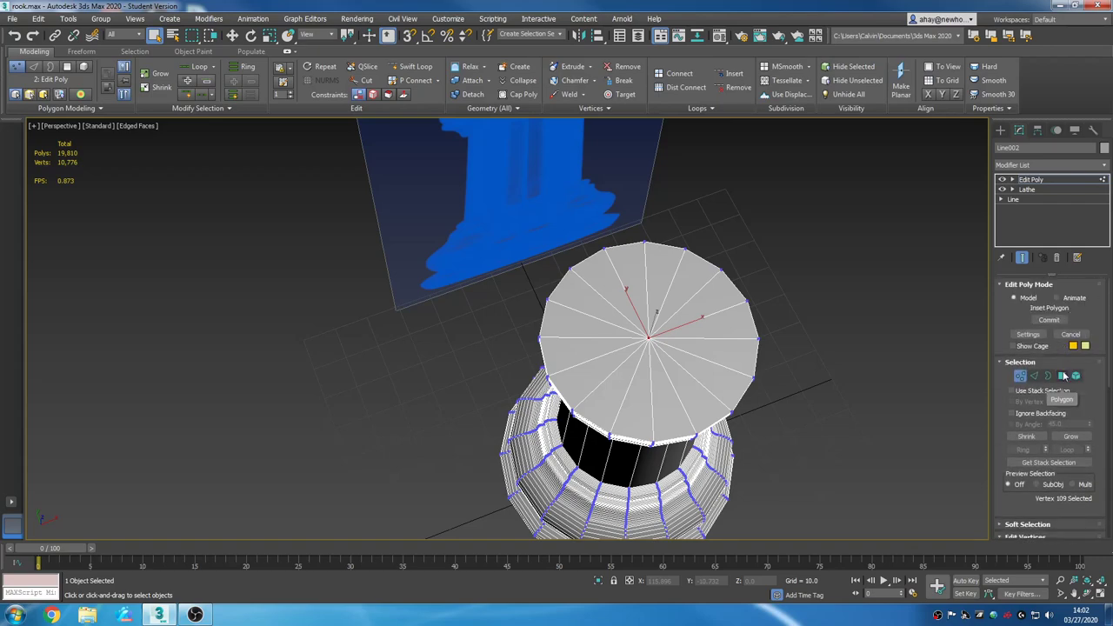
{"action": "left_click", "coordinate": [1063, 376]}
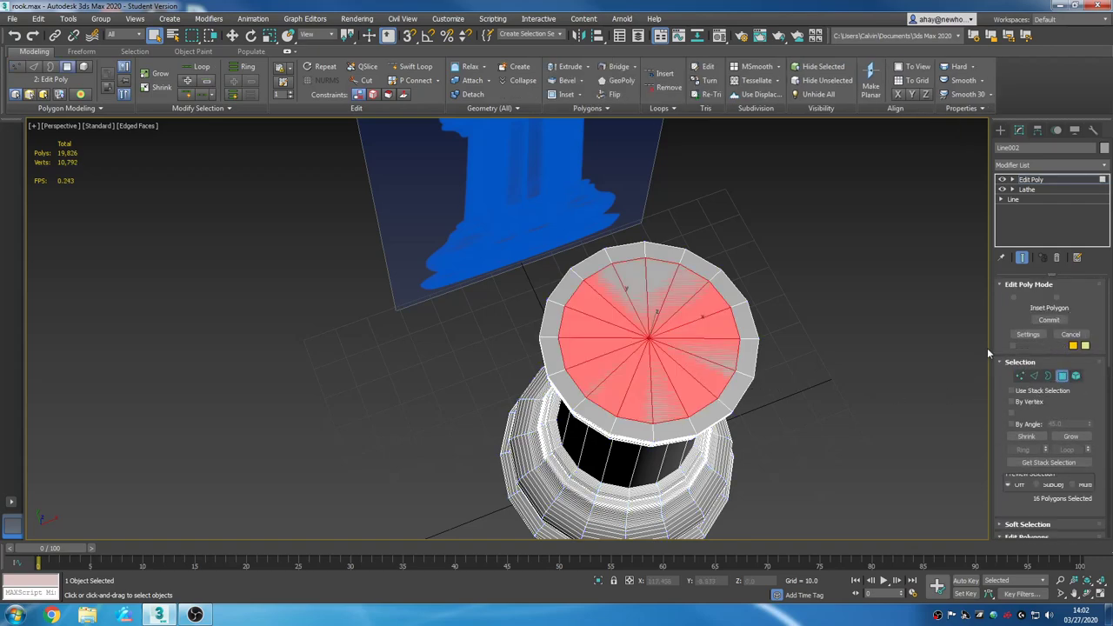
{"action": "middle_click_drag", "start_coordinate": [987, 348], "coordinate": [901, 371], "text": "alt"}
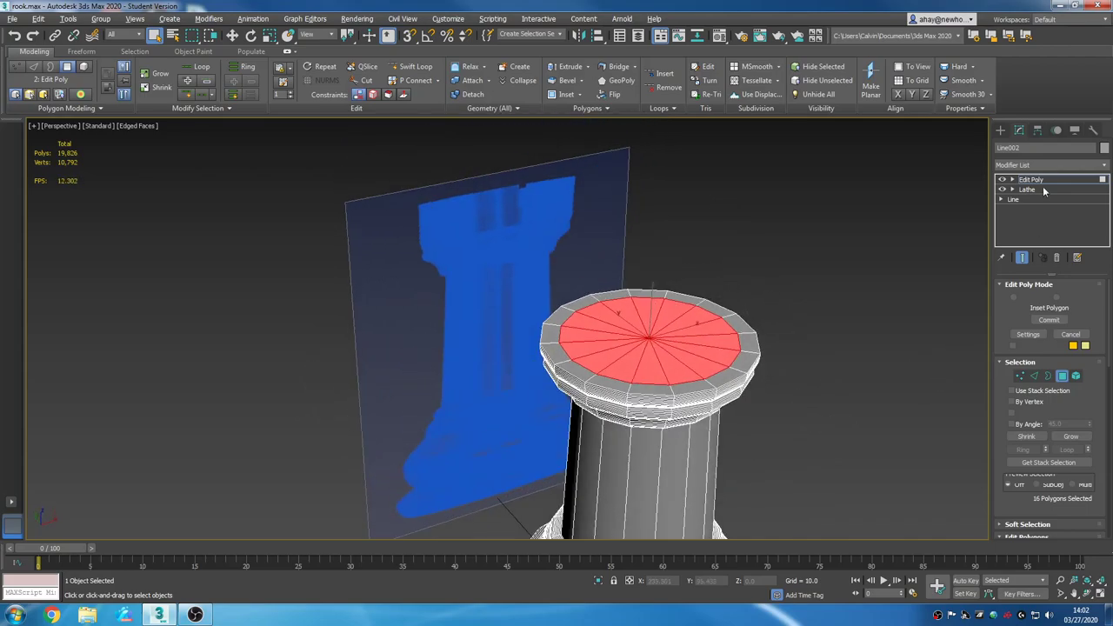
Exit polygon editing and deselect the rook.
{"action": "left_click", "coordinate": [1045, 181]}
{"action": "left_click", "coordinate": [881, 397]}
{"action": "middle_click_drag", "start_coordinate": [867, 465], "coordinate": [817, 375]}
{"action": "scroll", "coordinate": [814, 370], "scroll_direction": "down", "scroll_amount": 4}
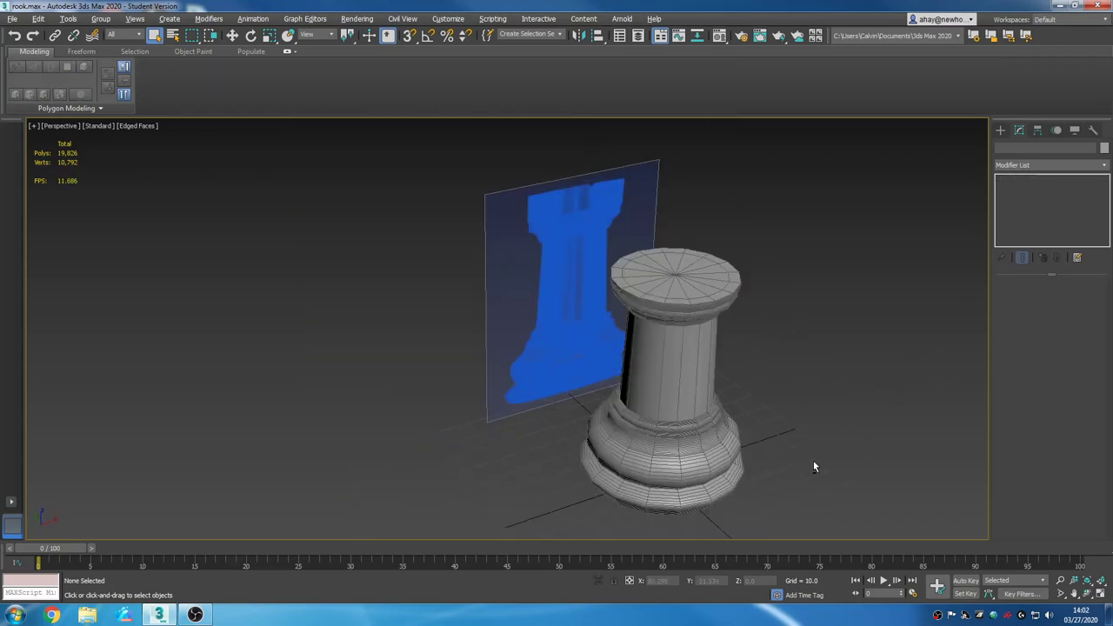
Select the 16 polygons on the rook's underside by converting its centre vertex selection to polygons.
{"action": "middle_click_drag", "start_coordinate": [813, 468], "coordinate": [825, 383], "text": "alt"}
{"action": "scroll", "coordinate": [736, 403], "scroll_direction": "up", "scroll_amount": 3}
{"action": "left_click", "coordinate": [736, 403]}
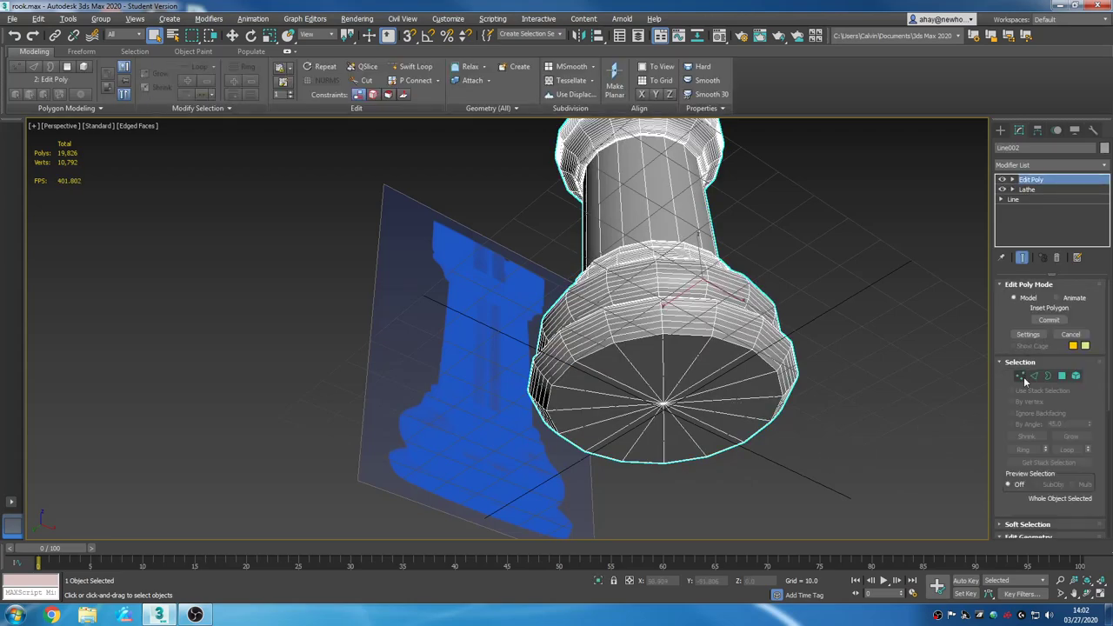
{"action": "left_click", "coordinate": [1021, 376]}
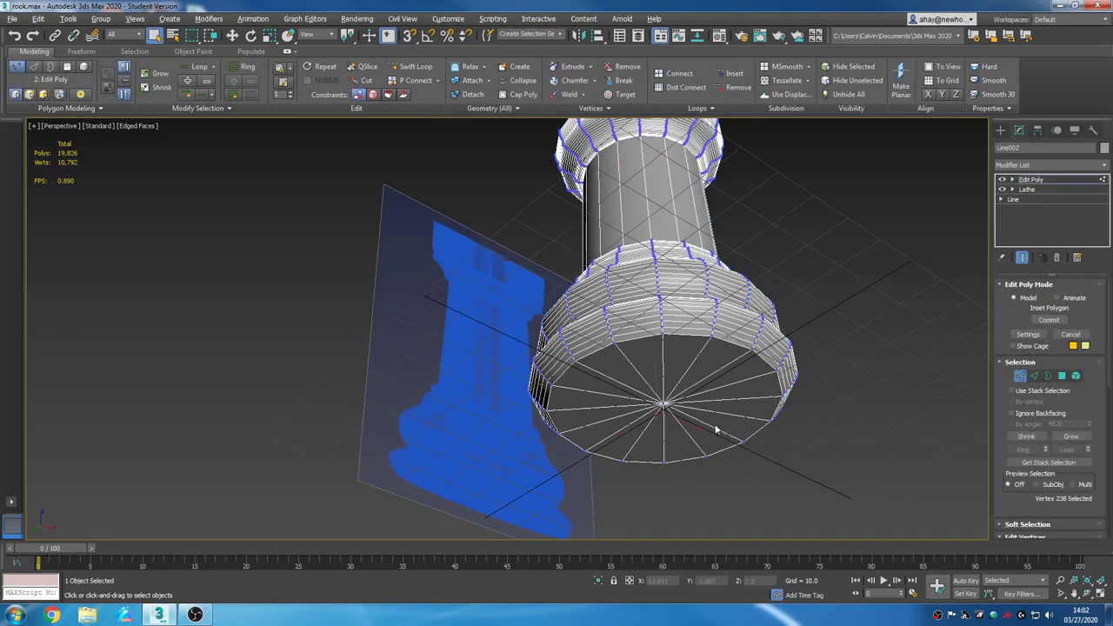
{"action": "left_click", "coordinate": [1062, 376]}
{"action": "left_click_drag", "start_coordinate": [1111, 323], "coordinate": [1111, 388]}
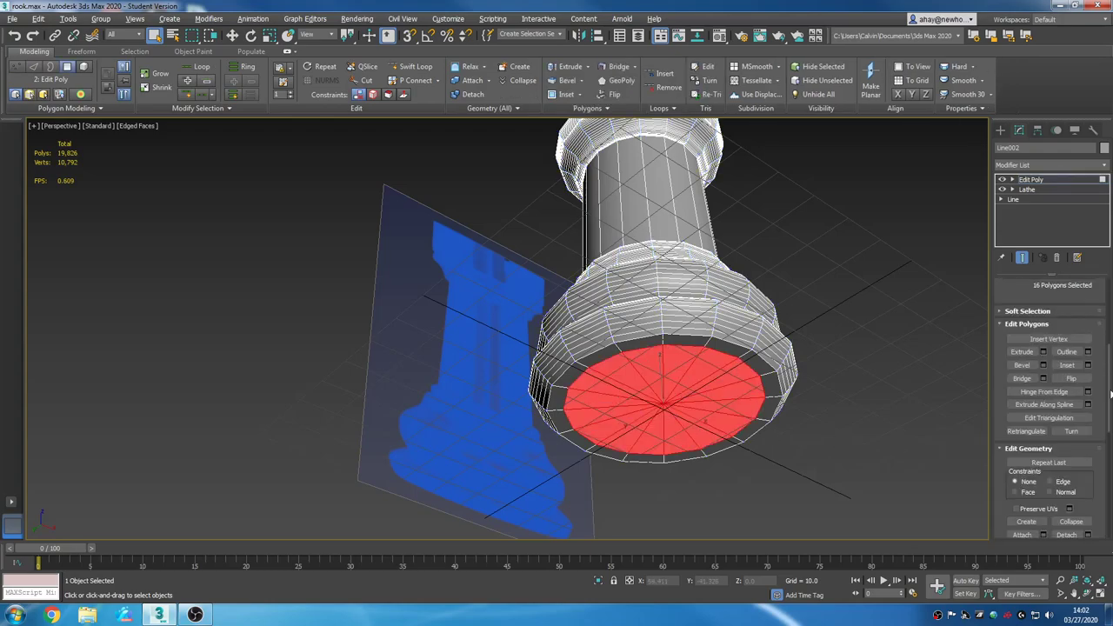
Inset the underside polygons by 4.0 and clear the selection.
{"action": "left_click", "coordinate": [1089, 364]}
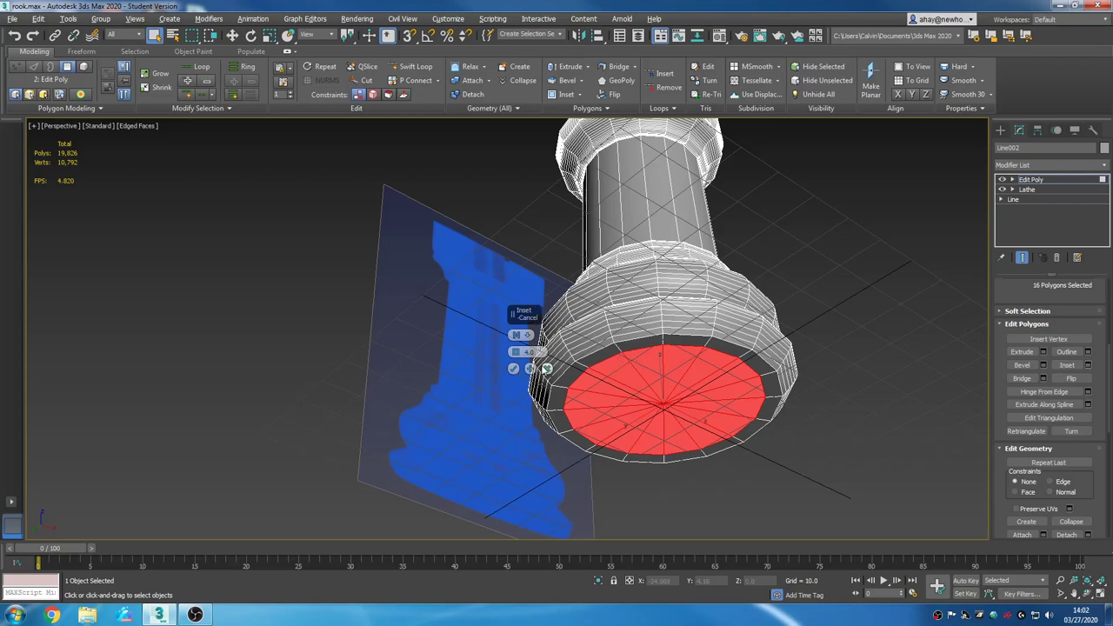
{"action": "left_click", "coordinate": [514, 368]}
{"action": "left_click", "coordinate": [837, 374]}
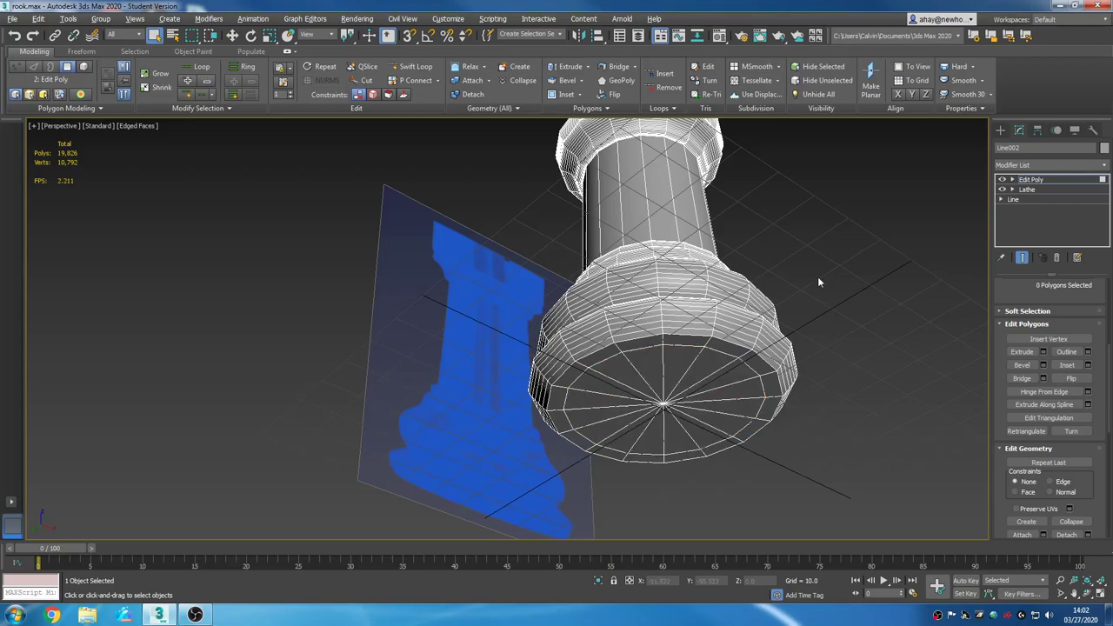
Select the top cap's centre vertex and convert it to a selection of the 16 surrounding polygons.
{"action": "middle_click_drag", "start_coordinate": [817, 282], "coordinate": [713, 358], "text": "alt"}
{"action": "scroll", "coordinate": [735, 228], "scroll_direction": "up", "scroll_amount": 4}
{"action": "scroll", "coordinate": [710, 317], "scroll_direction": "down", "scroll_amount": 3}
{"action": "scroll", "coordinate": [714, 358], "scroll_direction": "up", "scroll_amount": 2}
{"action": "scroll", "coordinate": [696, 344], "scroll_direction": "up", "scroll_amount": 2}
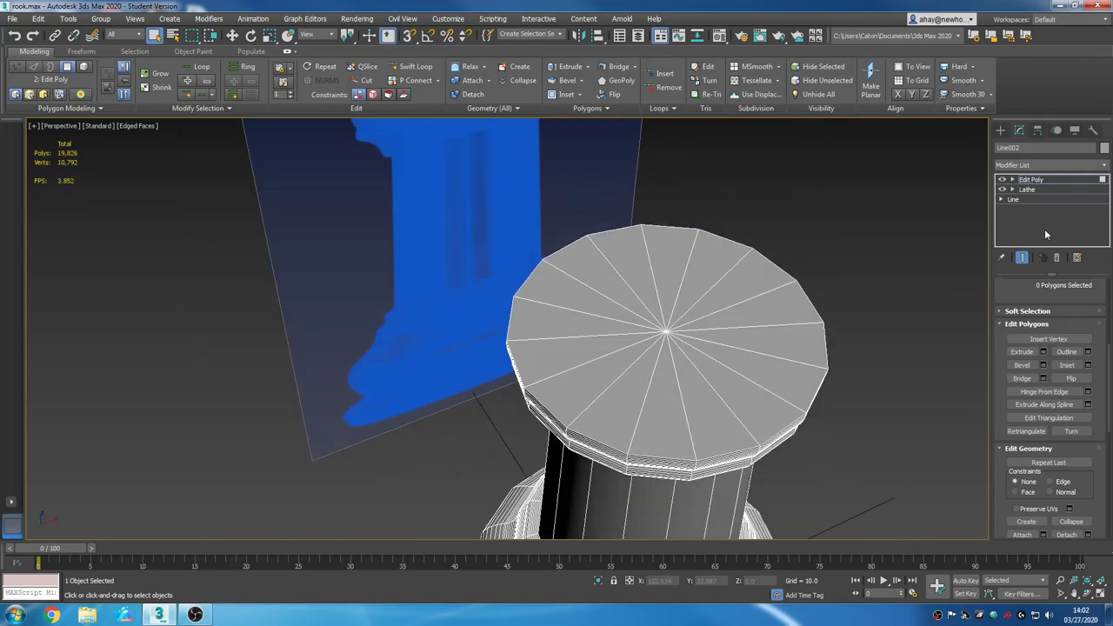
{"action": "left_click", "coordinate": [1013, 179]}
{"action": "left_click", "coordinate": [1033, 189]}
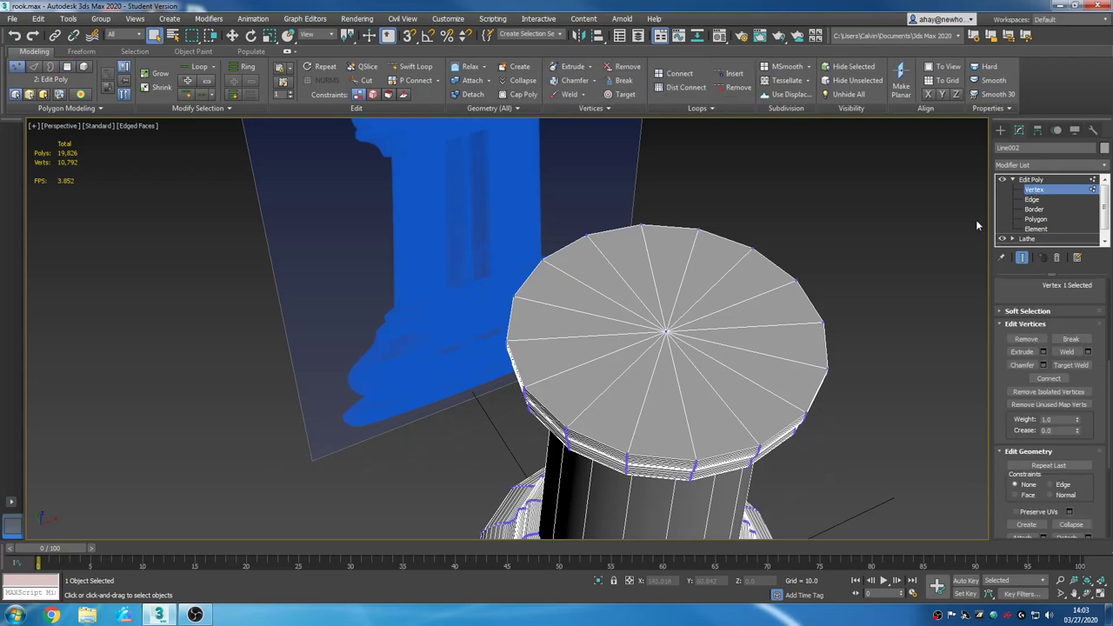
{"action": "left_click", "coordinate": [666, 331]}
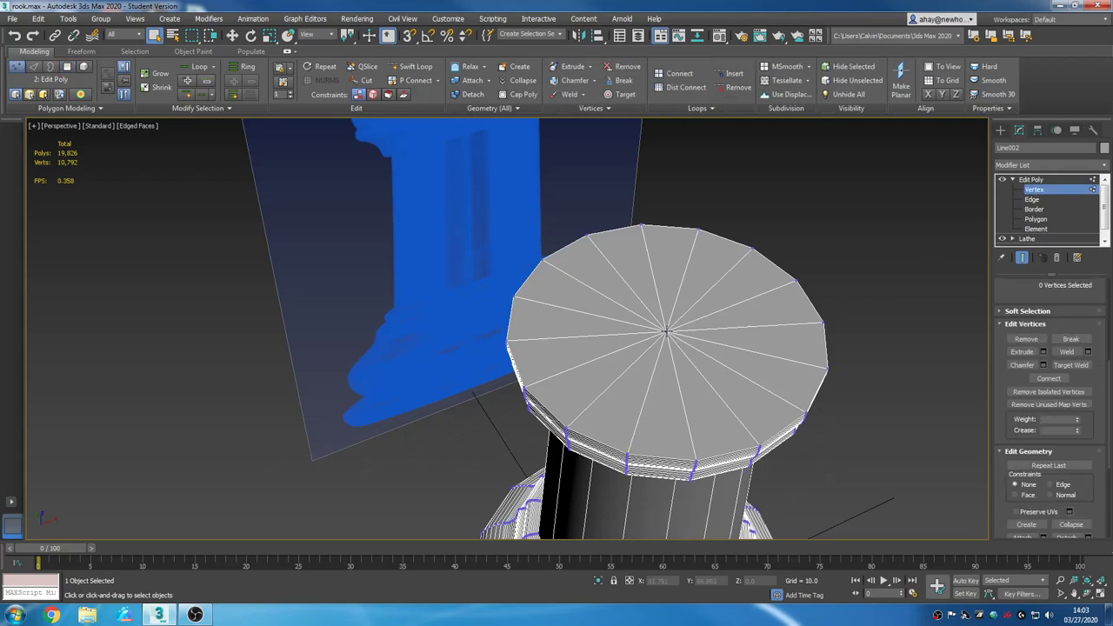
{"action": "mouse_move", "coordinate": [1110, 380]}
{"action": "left_mouse_down"}
{"action": "mouse_move", "coordinate": [1109, 306]}
{"action": "mouse_move", "coordinate": [1105, 382]}
{"action": "left_mouse_up"}
{"action": "left_click", "coordinate": [1062, 352]}
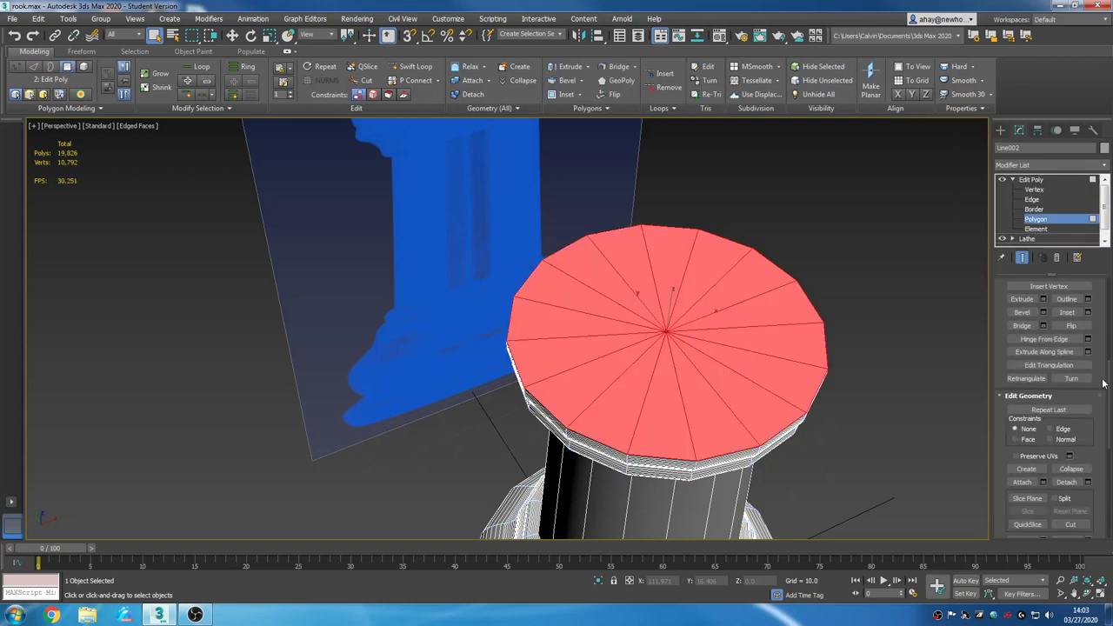
Inset the selected top cap polygons by the stored inset amount and clear the selection.
{"action": "left_click", "coordinate": [1088, 312]}
{"action": "left_click", "coordinate": [514, 368]}
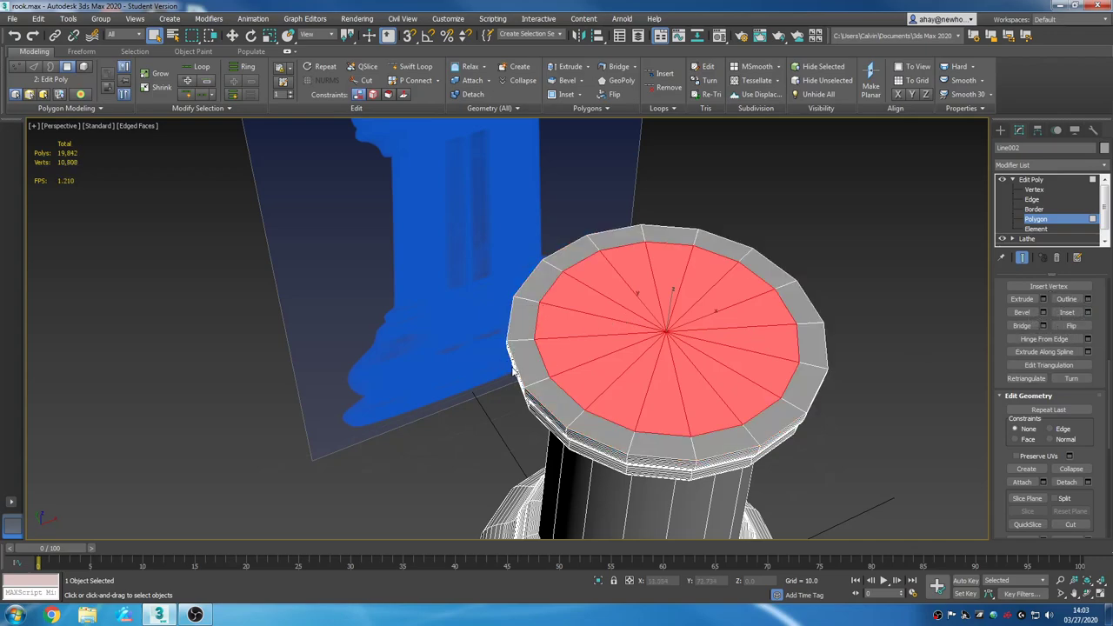
{"action": "left_click", "coordinate": [850, 432]}
{"action": "middle_click_drag", "start_coordinate": [850, 432], "coordinate": [683, 394], "text": "alt"}
{"action": "mouse_move", "coordinate": [590, 402]}
{"action": "middle_mouse_down", "text": "alt"}
{"action": "mouse_move", "coordinate": [599, 449]}
{"action": "mouse_move", "coordinate": [600, 402]}
{"action": "middle_mouse_up", "text": "alt"}
{"action": "middle_click_drag", "start_coordinate": [574, 446], "coordinate": [629, 354], "text": "alt"}
{"action": "middle_click_drag", "start_coordinate": [616, 310], "coordinate": [640, 357]}
{"action": "scroll", "coordinate": [596, 321], "scroll_direction": "up", "scroll_amount": 3}
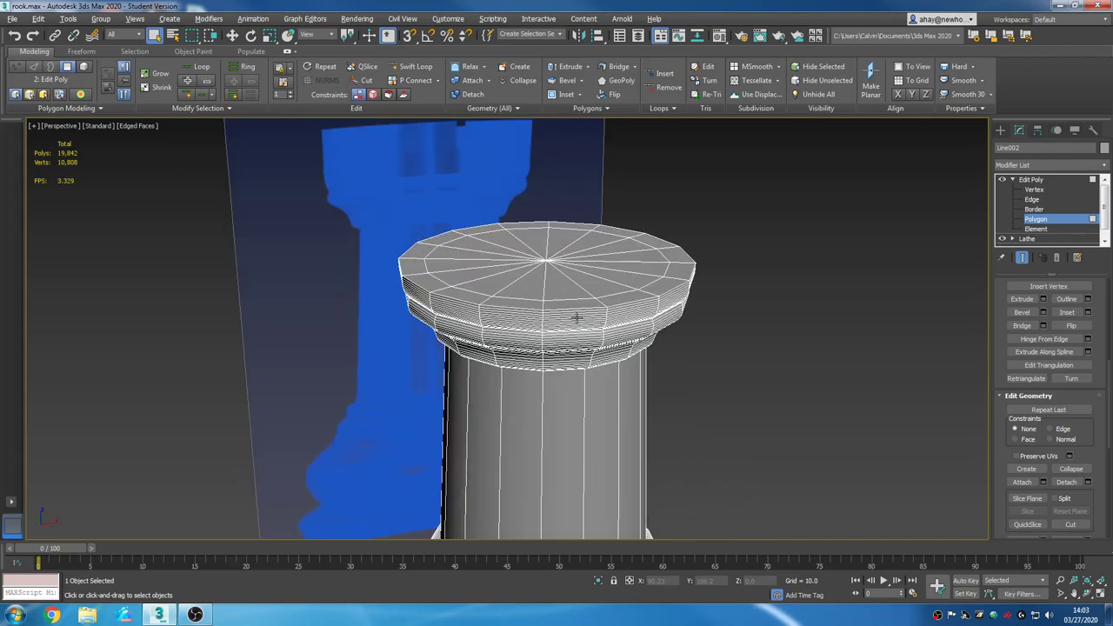
Select eight polygons on the top outer ring as four adjacent pairs, leaving two polygons between each pair.
{"action": "left_click", "coordinate": [580, 306]}
{"action": "left_click", "coordinate": [616, 300], "text": "ctrl"}
{"action": "middle_click_drag", "start_coordinate": [691, 340], "coordinate": [623, 382], "text": "alt"}
{"action": "left_click", "coordinate": [707, 332], "text": "ctrl"}
{"action": "left_click", "coordinate": [738, 299], "text": "ctrl"}
{"action": "left_click", "coordinate": [690, 195], "text": "ctrl"}
{"action": "left_click", "coordinate": [663, 181], "text": "ctrl"}
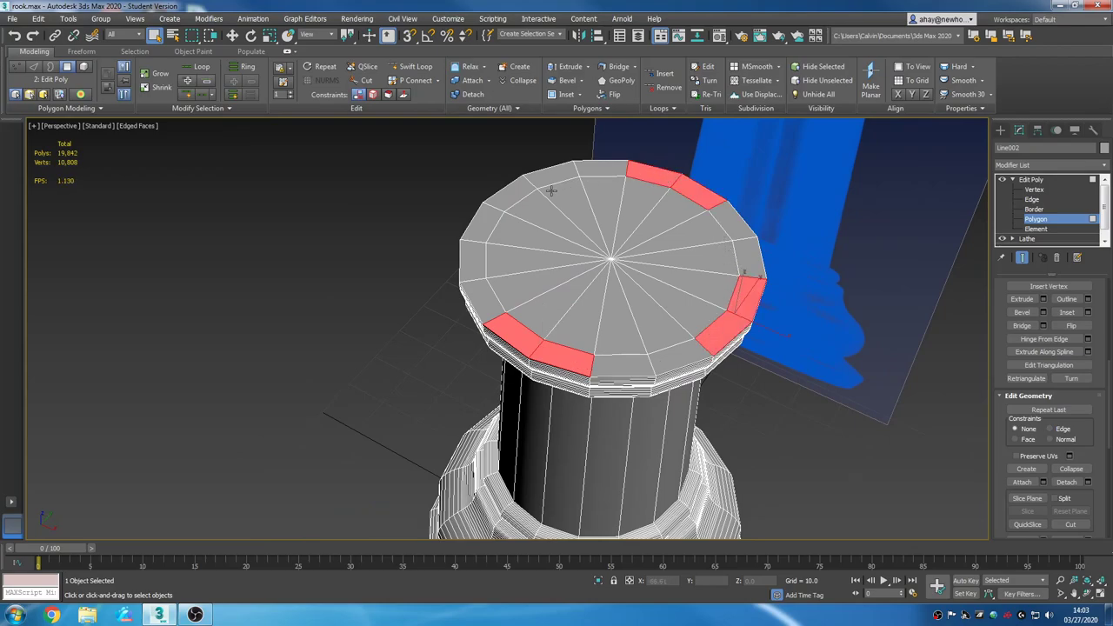
{"action": "left_click", "coordinate": [518, 199], "text": "ctrl"}
{"action": "left_click", "coordinate": [490, 232], "text": "ctrl"}
{"action": "middle_click_drag", "start_coordinate": [550, 277], "coordinate": [671, 262], "text": "alt"}
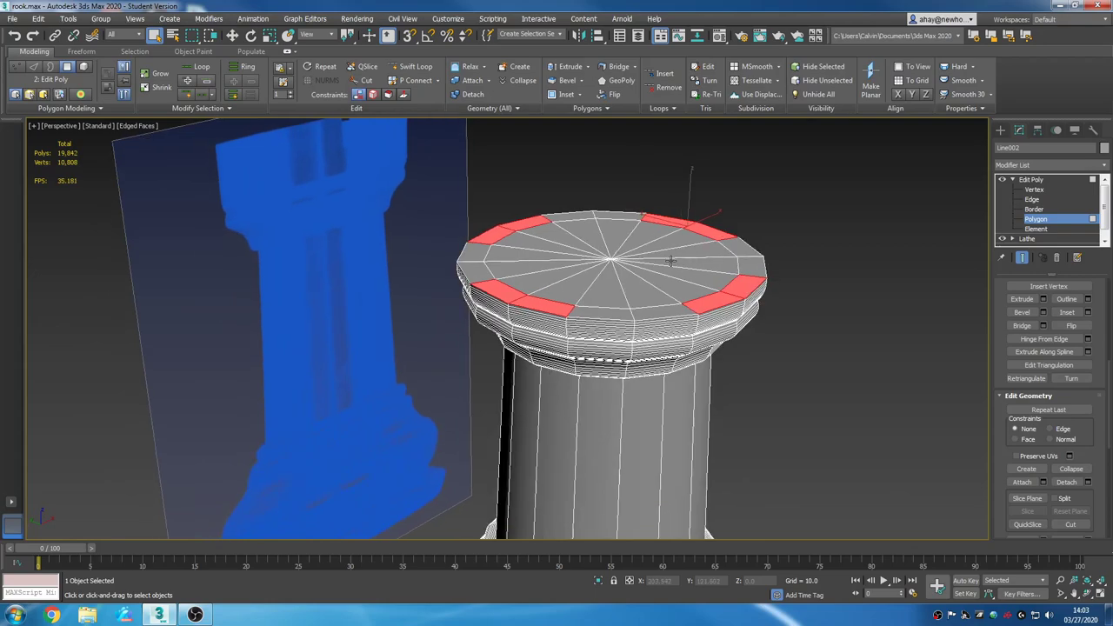
Extrude the eight selected rim polygons upward, trying heights of 4 and 12.
{"action": "left_click", "coordinate": [1043, 299]}
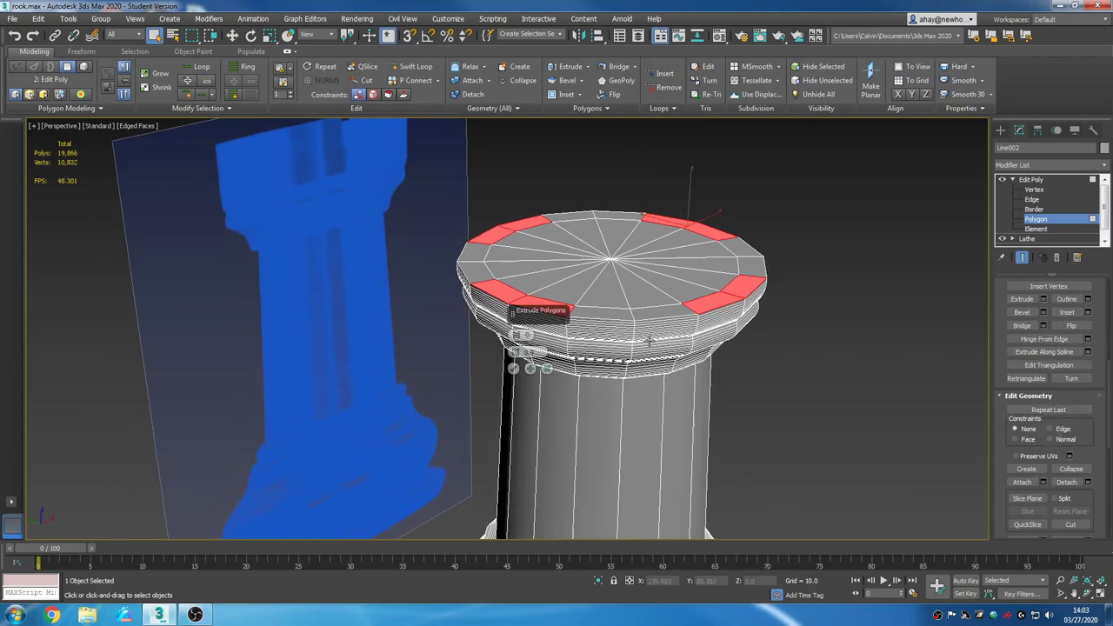
{"action": "middle_click_drag", "start_coordinate": [800, 384], "coordinate": [769, 438]}
{"action": "scroll", "coordinate": [722, 391], "scroll_direction": "up", "scroll_amount": 3}
{"action": "scroll", "coordinate": [755, 383], "scroll_direction": "down", "scroll_amount": 3}
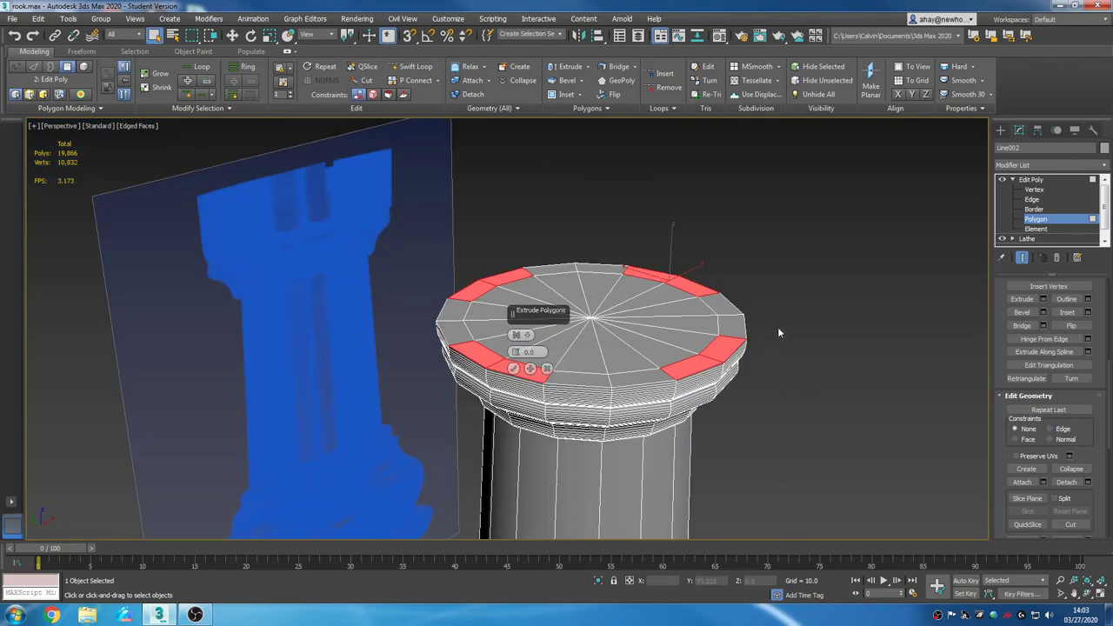
{"action": "middle_click_drag", "start_coordinate": [631, 409], "coordinate": [601, 441]}
{"action": "scroll", "coordinate": [557, 378], "scroll_direction": "up", "scroll_amount": 4}
{"action": "left_click", "coordinate": [536, 351]}
{"action": "key", "text": "Return"}
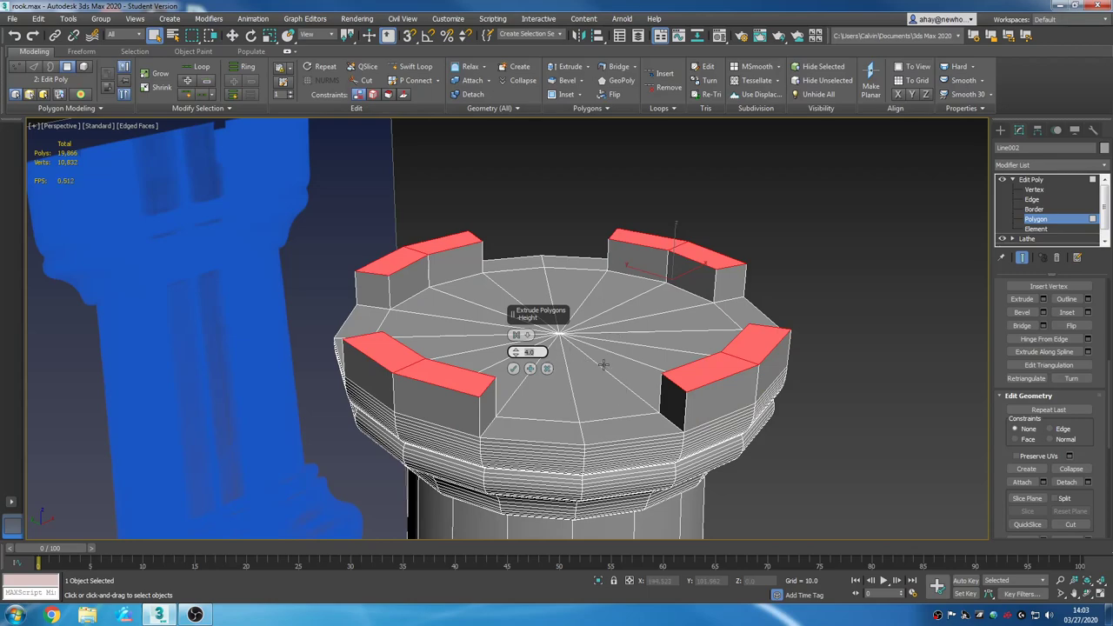
{"action": "type", "text": "12"}
{"action": "key", "text": "Return"}
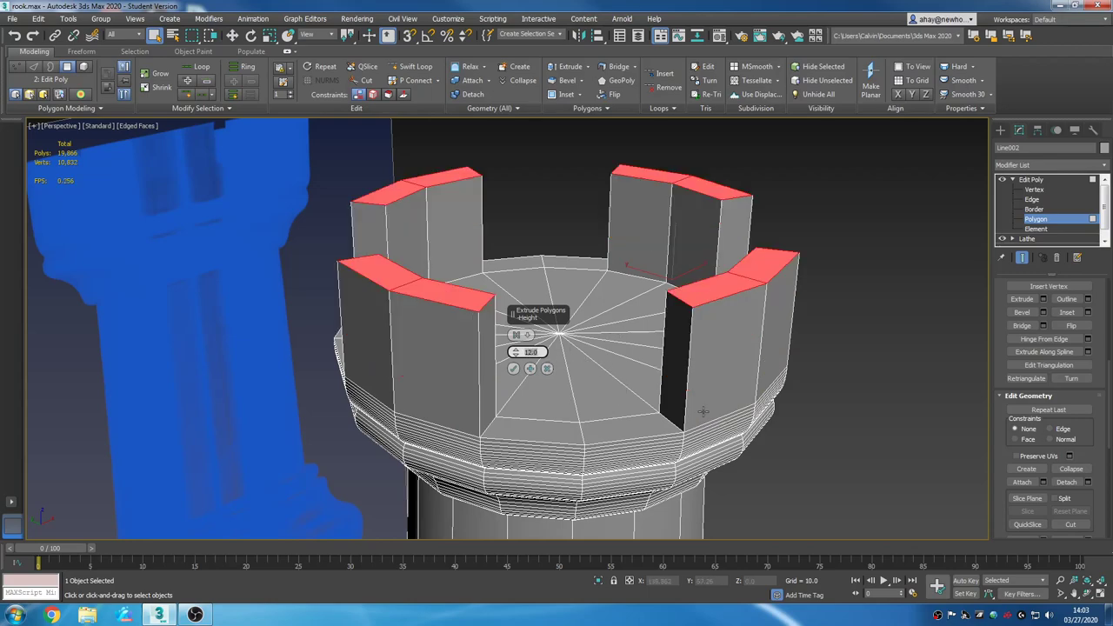
Match the battlements to the reference image in the front view, trying height 8 and applying an extrusion height of 10.
{"action": "key", "text": "alt+w"}
{"action": "scroll", "coordinate": [755, 186], "scroll_direction": "up", "scroll_amount": 5}
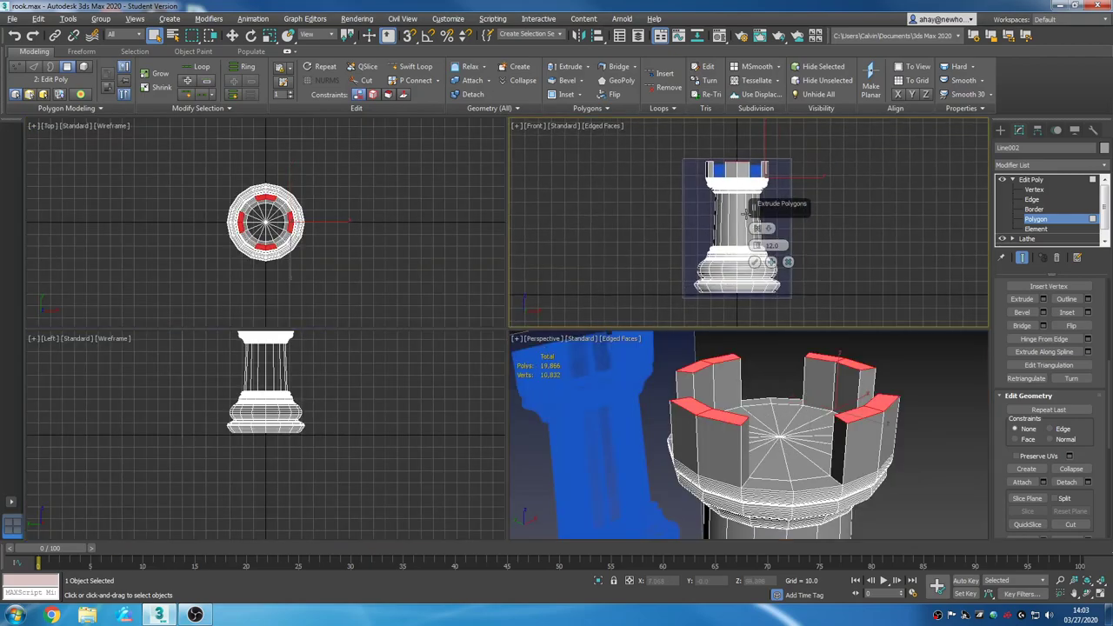
{"action": "middle_click_drag", "start_coordinate": [755, 186], "coordinate": [746, 184]}
{"action": "scroll", "coordinate": [746, 184], "scroll_direction": "up", "scroll_amount": 2}
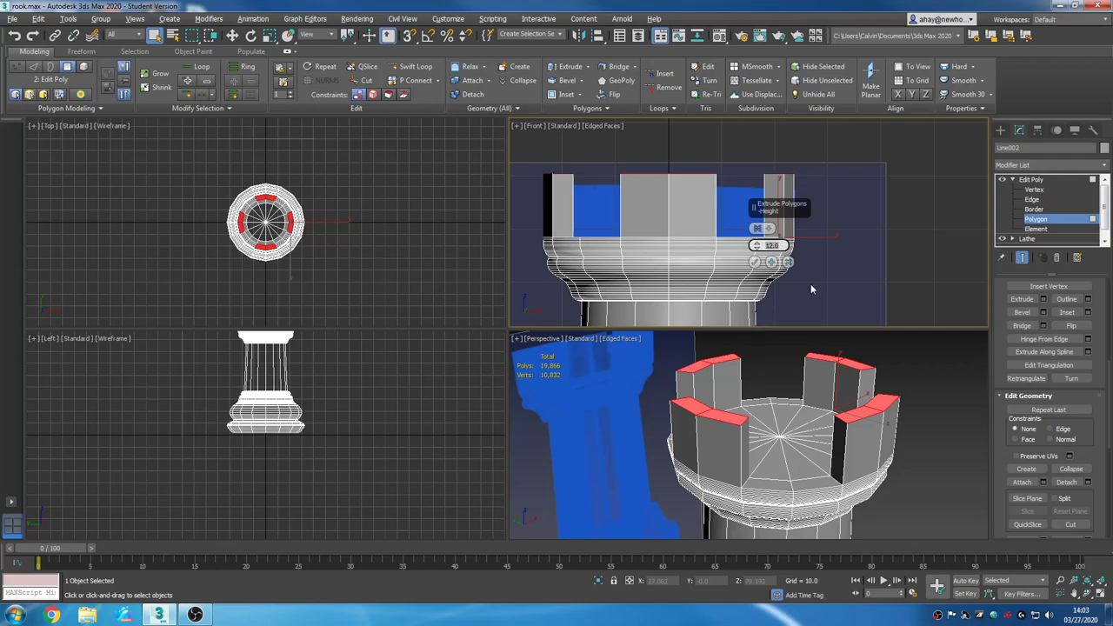
{"action": "type", "text": "8"}
{"action": "key", "text": "Return"}
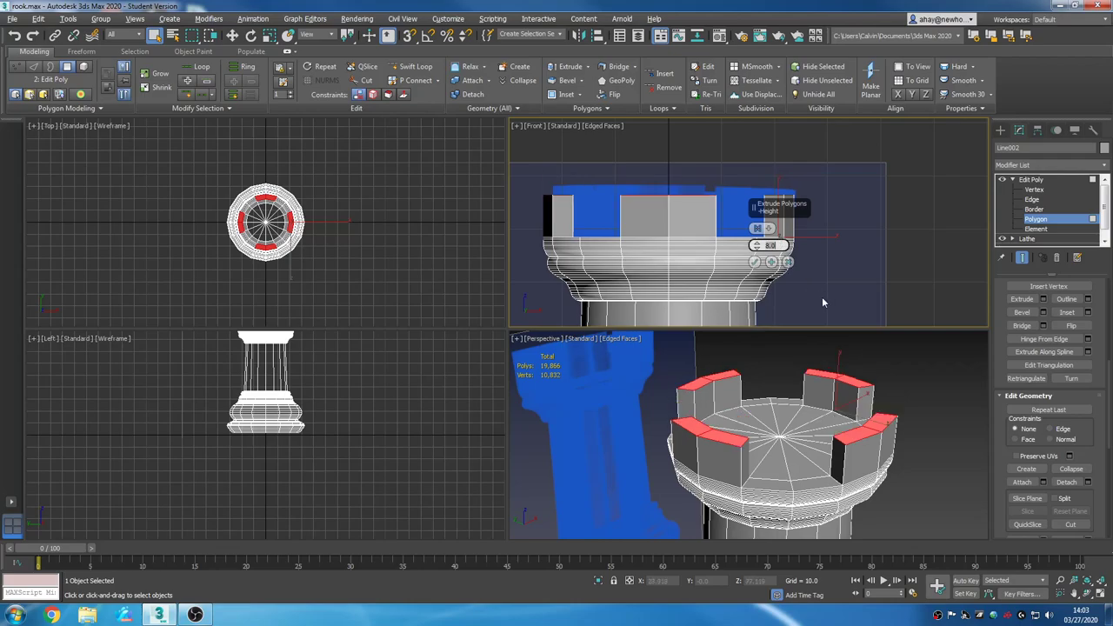
{"action": "type", "text": "10"}
{"action": "key", "text": "Return"}
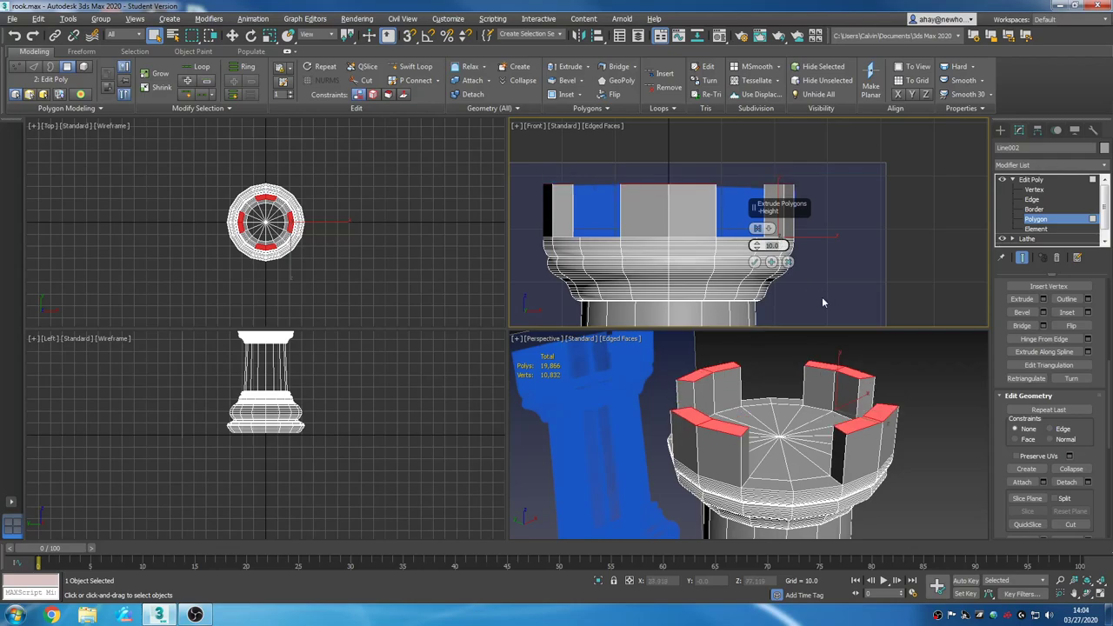
{"action": "left_click", "coordinate": [769, 261]}
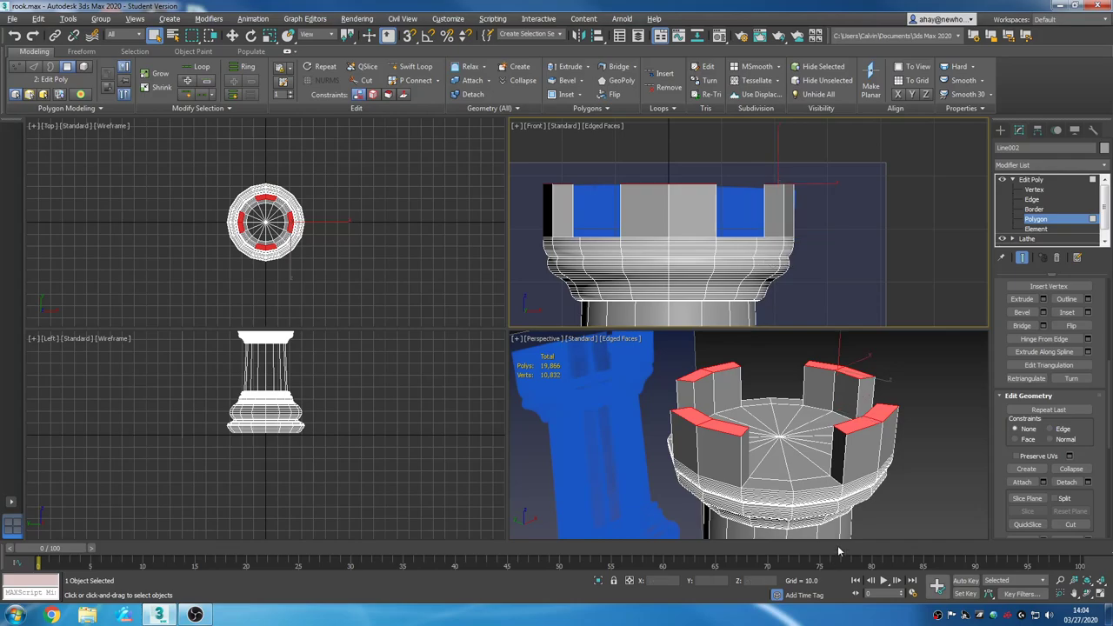
Clear the polygon selection and examine the battlements in perspective with edged faces off and on.
{"action": "middle_click_drag", "start_coordinate": [808, 452], "coordinate": [846, 469], "text": "alt"}
{"action": "scroll", "coordinate": [881, 477], "scroll_direction": "up", "scroll_amount": 2}
{"action": "key", "text": "alt+w"}
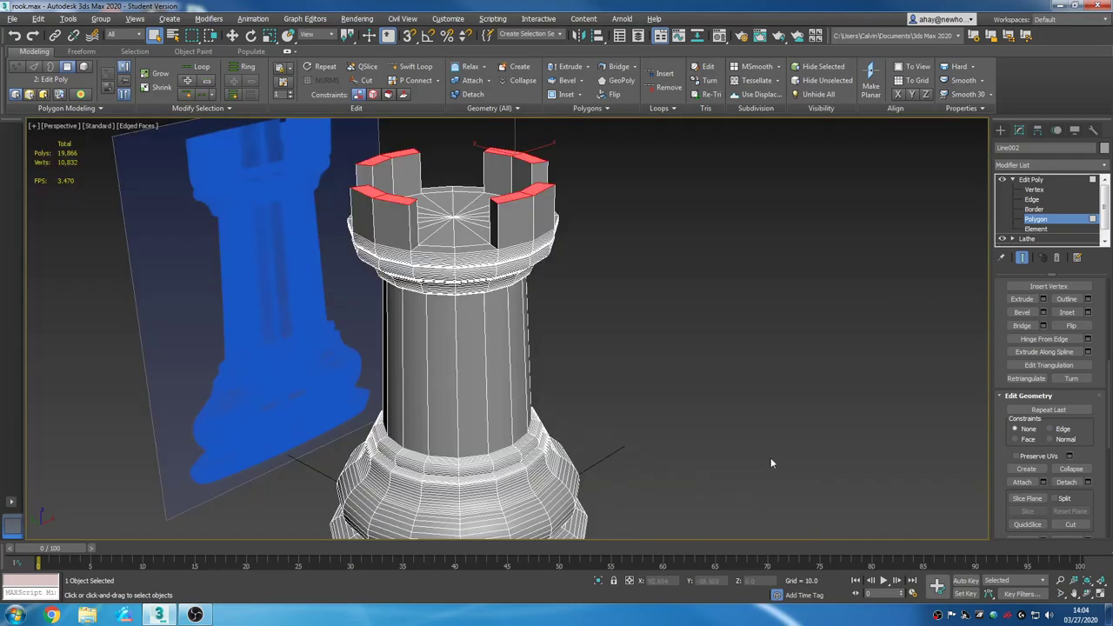
{"action": "scroll", "coordinate": [770, 458], "scroll_direction": "down", "scroll_amount": 1}
{"action": "left_click", "coordinate": [783, 394]}
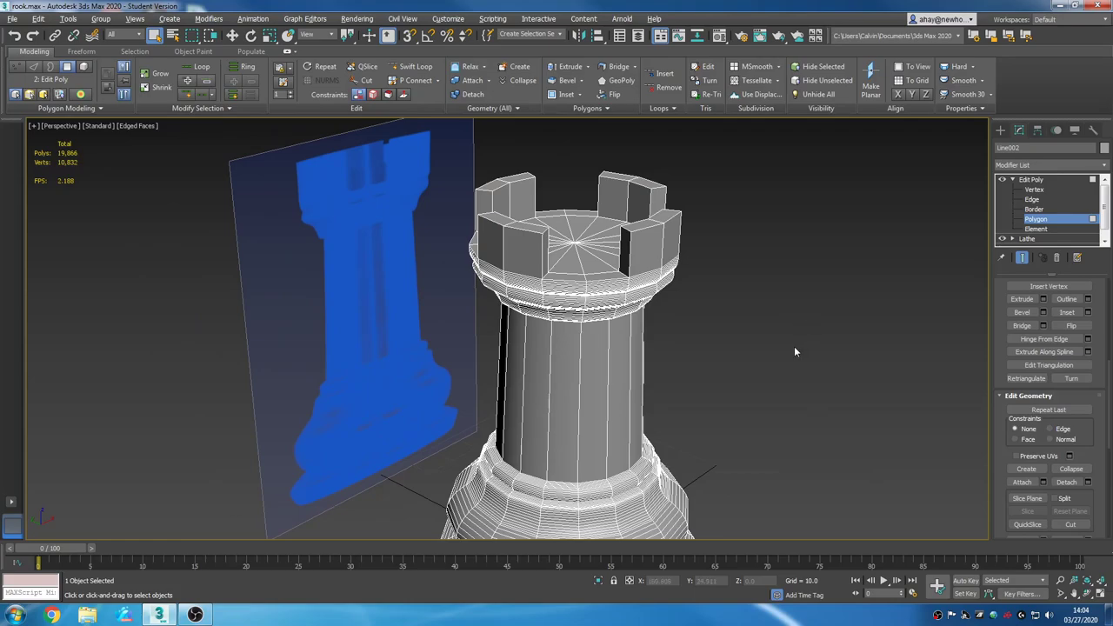
{"action": "key", "text": "F4"}
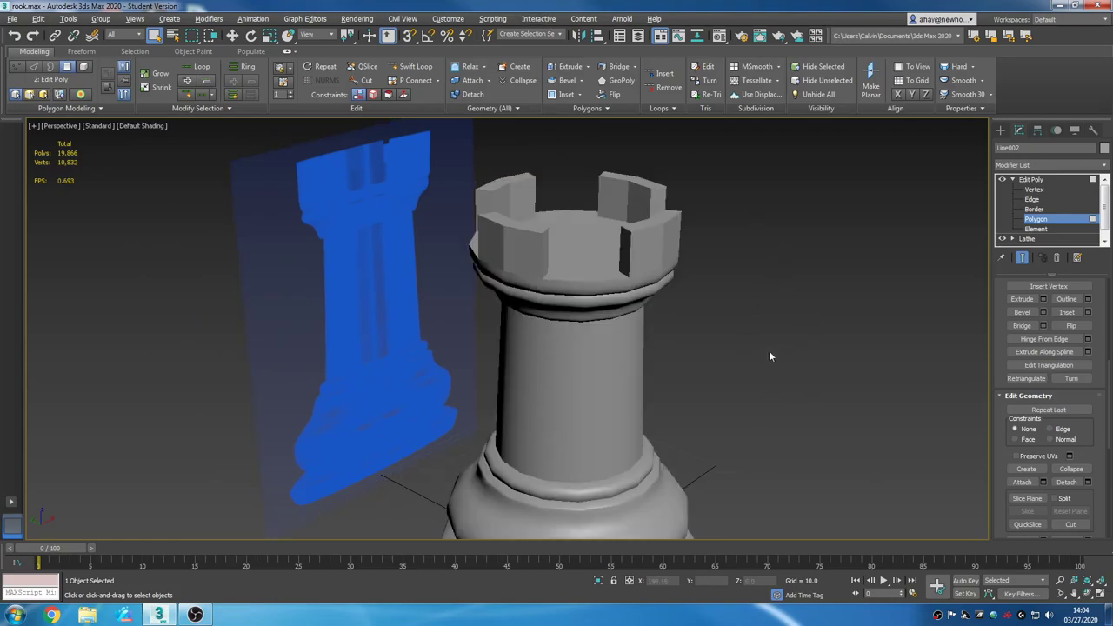
{"action": "key", "text": "F4"}
{"action": "middle_click_drag", "start_coordinate": [754, 357], "coordinate": [663, 364], "text": "alt"}
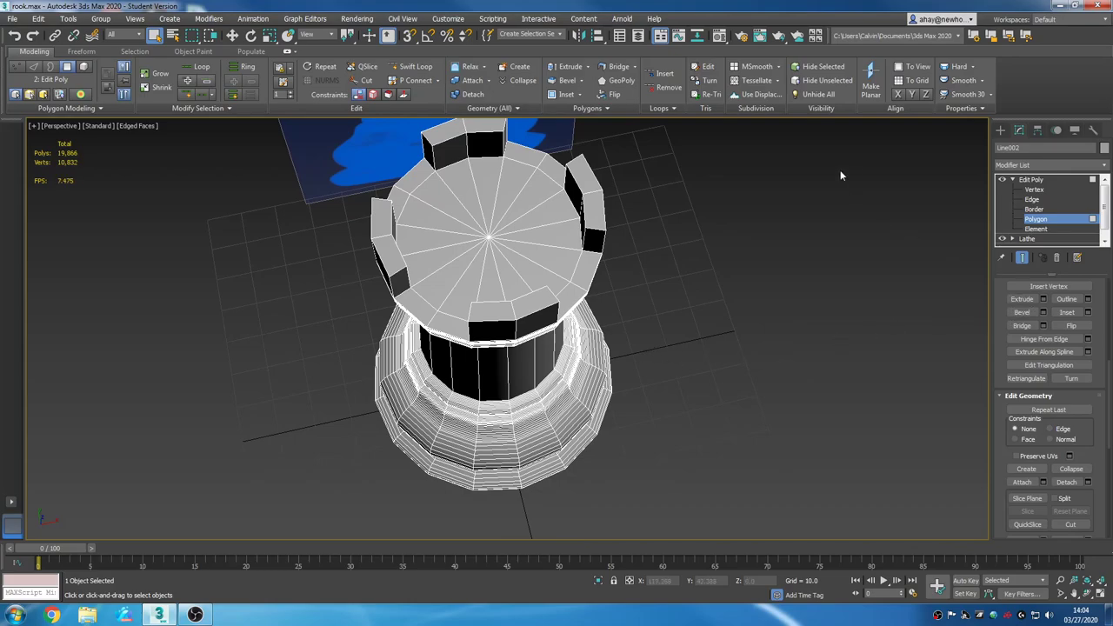
{"action": "scroll", "coordinate": [727, 309], "scroll_direction": "up", "scroll_amount": 3}
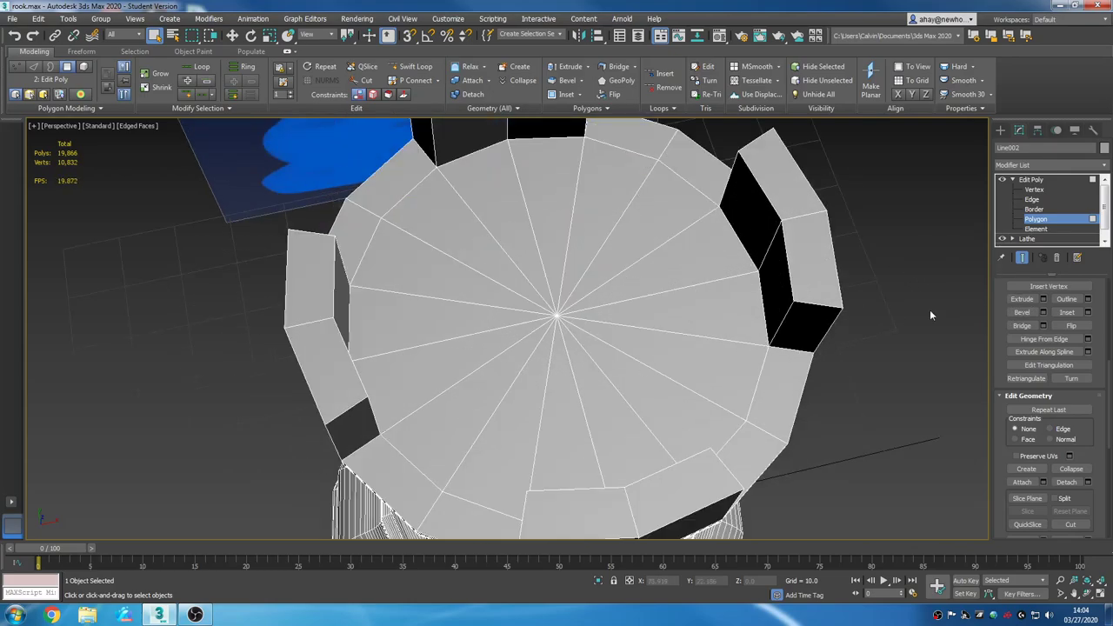
{"action": "scroll", "coordinate": [1109, 403], "scroll_direction": "up", "scroll_amount": 5}
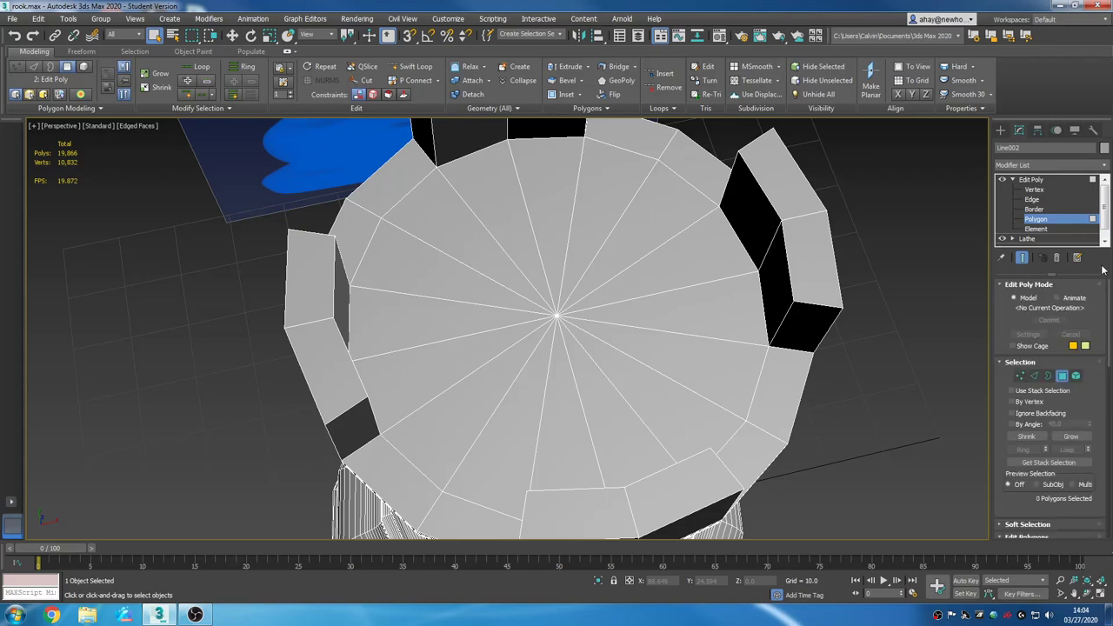
{"action": "left_click", "coordinate": [1021, 376]}
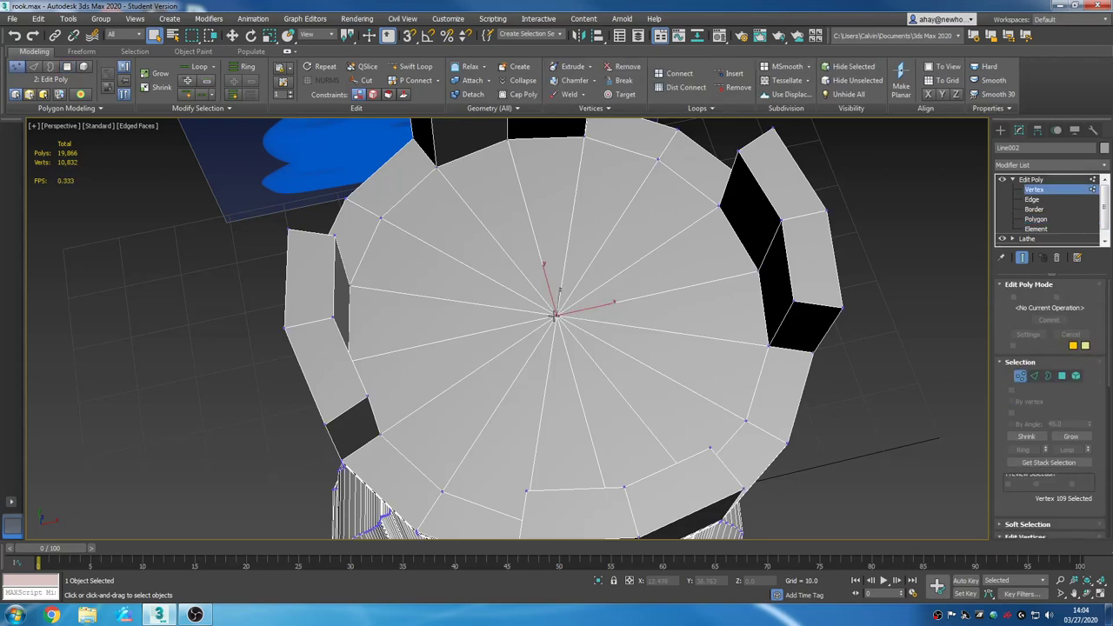
{"action": "left_click", "coordinate": [864, 376]}
{"action": "left_click", "coordinate": [554, 319]}
{"action": "left_click_drag", "start_coordinate": [526, 292], "coordinate": [650, 387]}
{"action": "middle_click_drag", "start_coordinate": [683, 439], "coordinate": [596, 300], "text": "alt"}
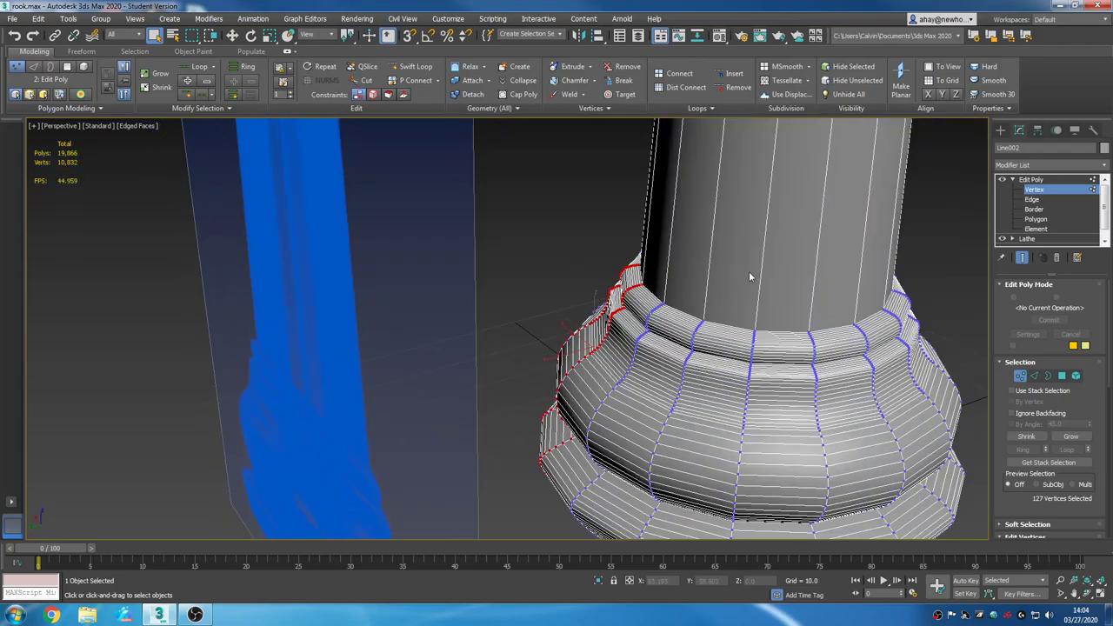
{"action": "scroll", "coordinate": [748, 276], "scroll_direction": "down", "scroll_amount": 3}
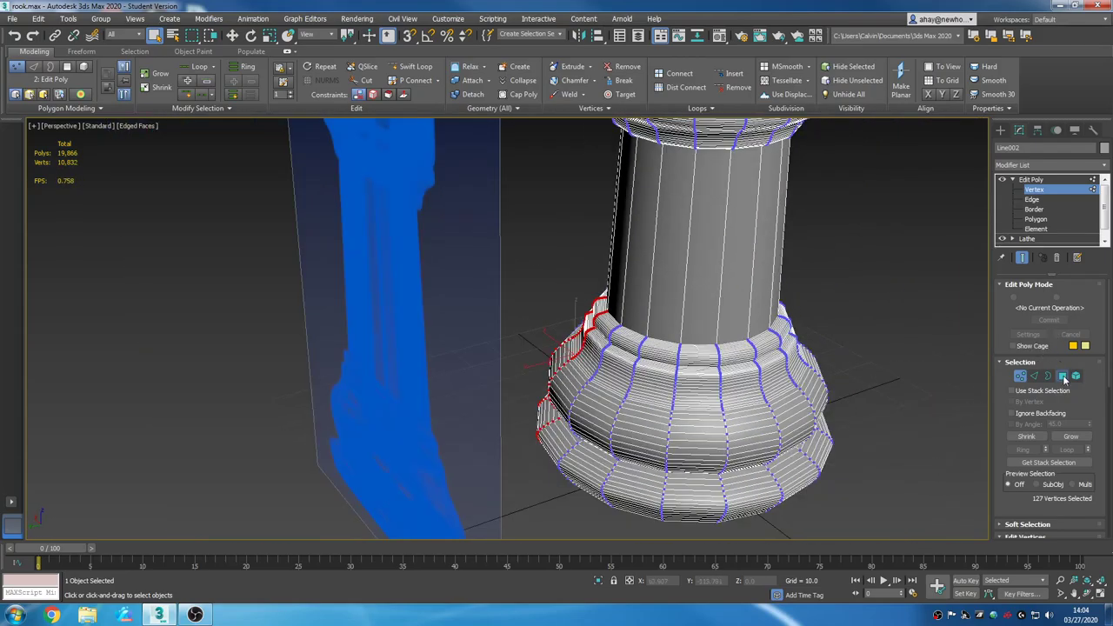
{"action": "left_click", "coordinate": [1062, 375]}
{"action": "middle_click_drag", "start_coordinate": [933, 340], "coordinate": [856, 410], "text": "alt"}
{"action": "middle_click_drag", "start_coordinate": [649, 390], "coordinate": [754, 399], "text": "alt"}
{"action": "middle_click_drag", "start_coordinate": [770, 363], "coordinate": [756, 366], "text": "alt"}
{"action": "left_click", "coordinate": [872, 366]}
{"action": "middle_click_drag", "start_coordinate": [897, 349], "coordinate": [678, 340], "text": "alt"}
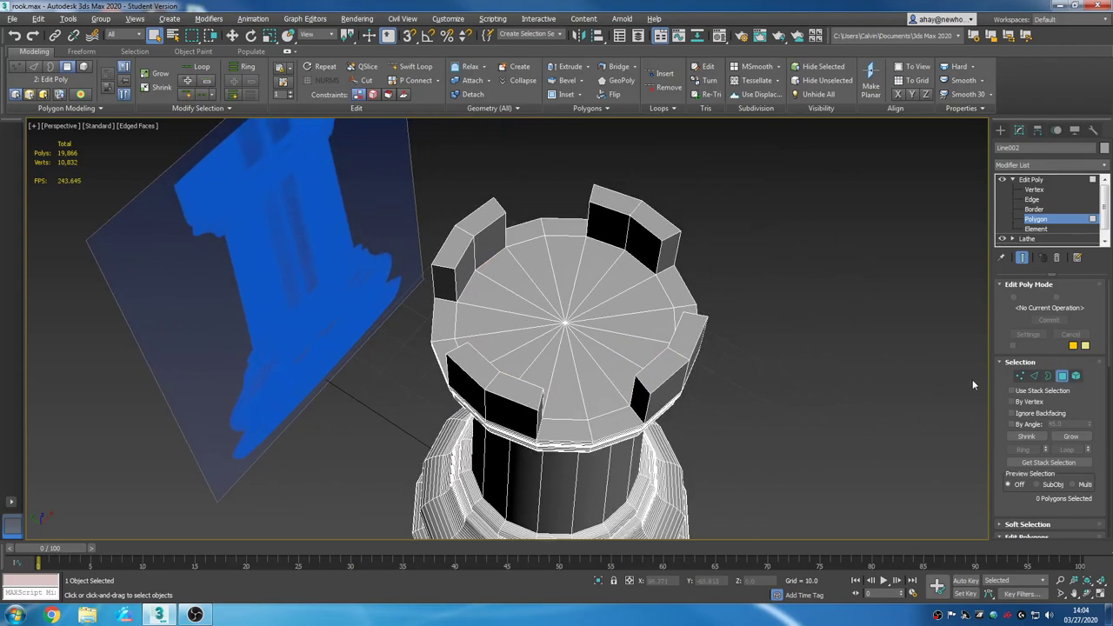
Select the centre vertex of the rook's top cap and convert it to a selection of the surrounding 16 polygons.
{"action": "left_click", "coordinate": [1020, 376]}
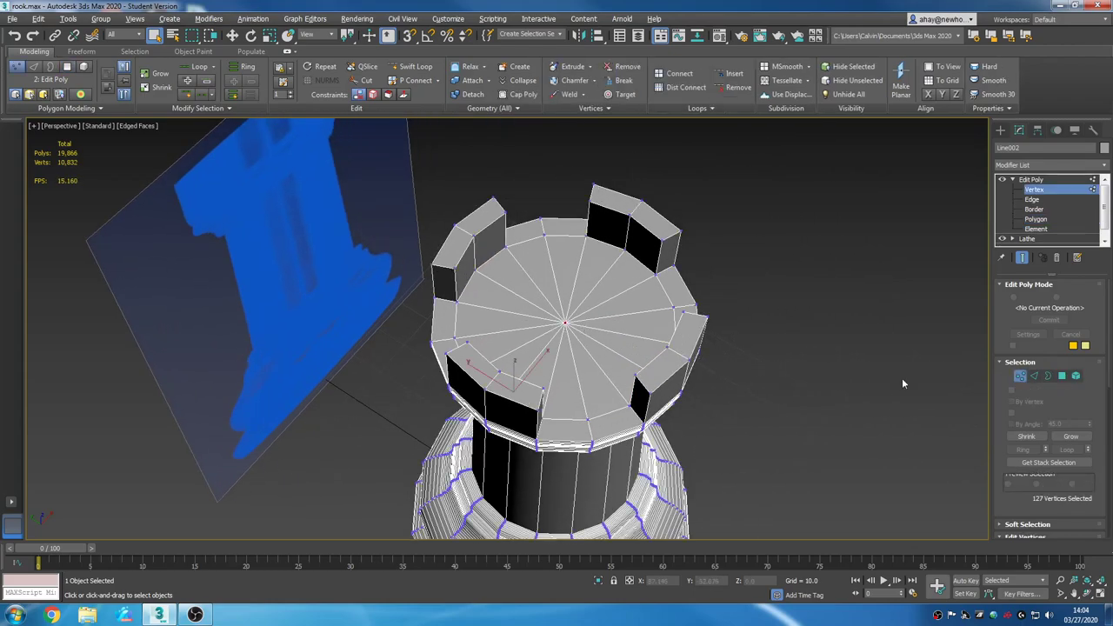
{"action": "left_click", "coordinate": [879, 364]}
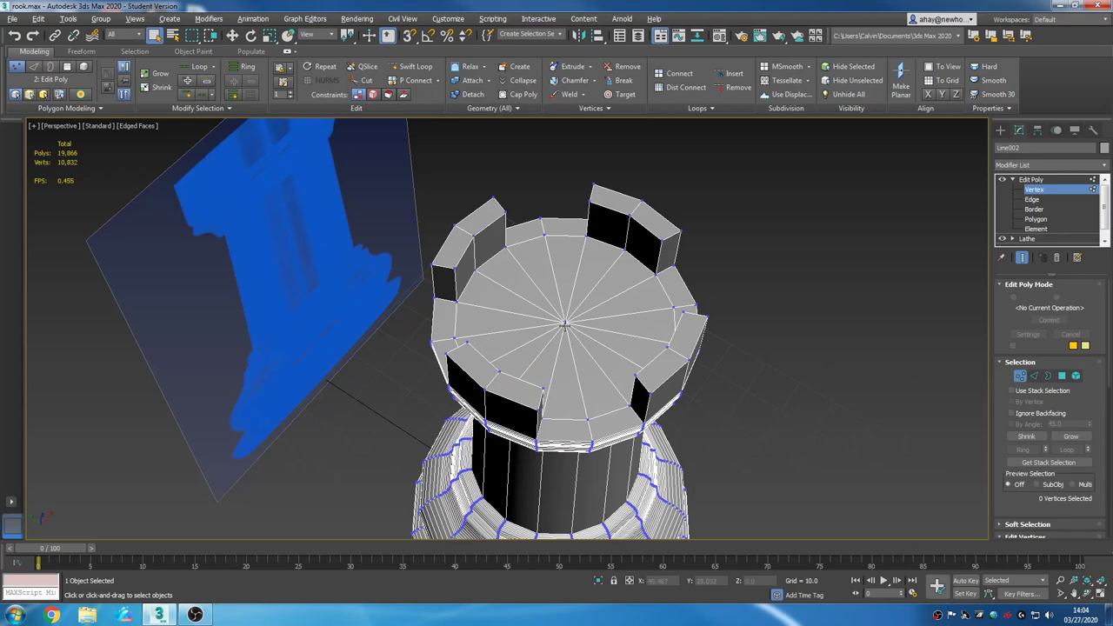
{"action": "left_click", "coordinate": [565, 323]}
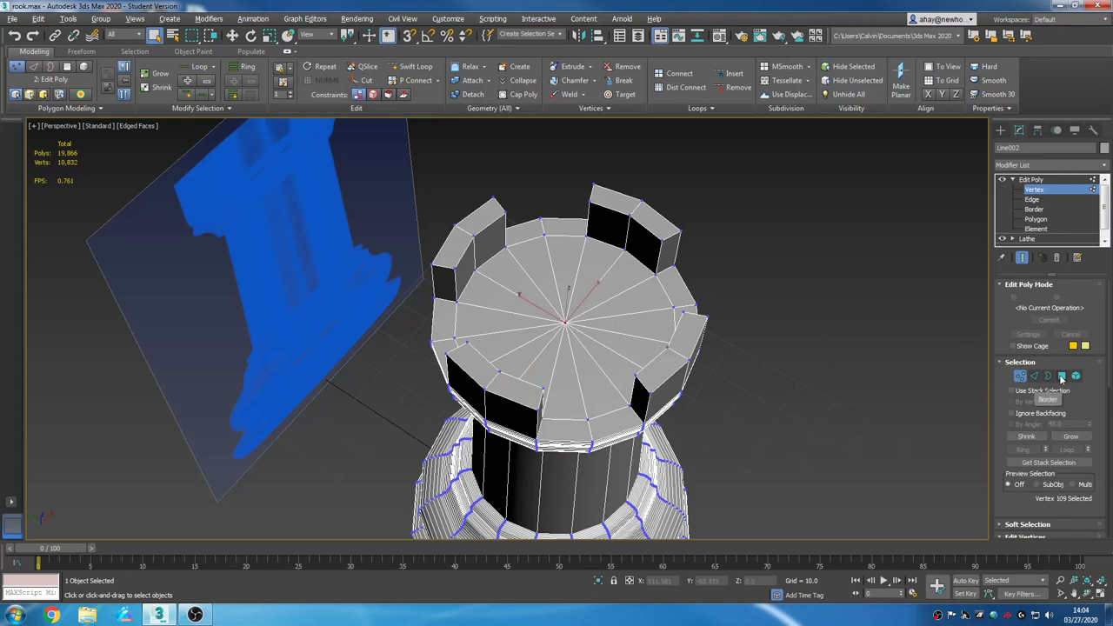
{"action": "left_click", "coordinate": [1061, 376], "text": "ctrl"}
{"action": "middle_click_drag", "start_coordinate": [765, 340], "coordinate": [575, 300], "text": "alt"}
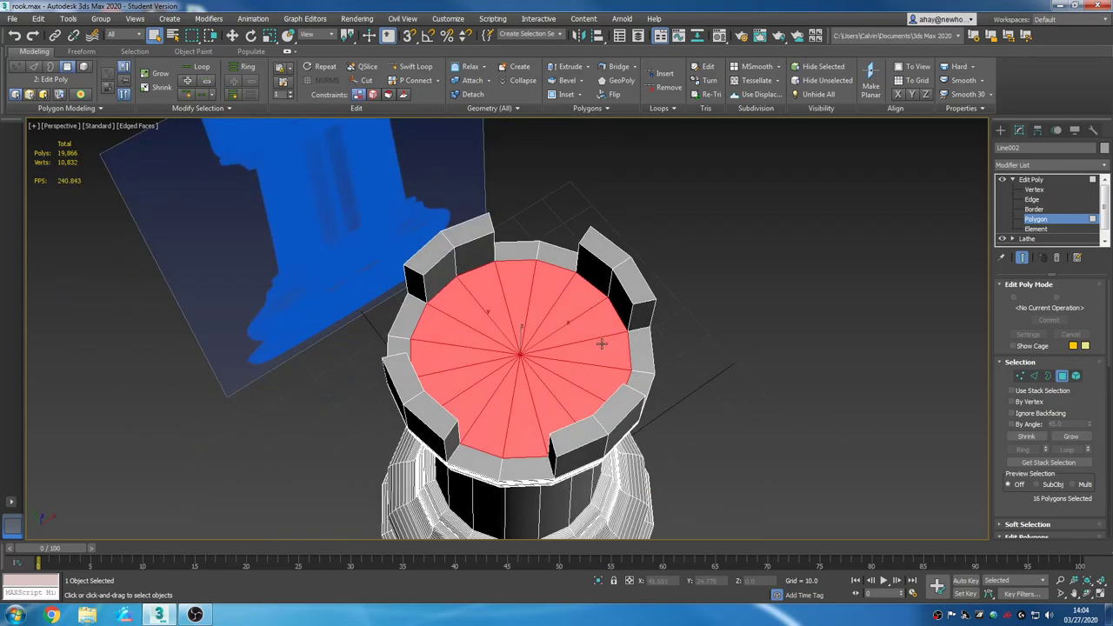
Inset the 16 selected polygons of the top cap by an amount of 8.
{"action": "scroll", "coordinate": [600, 345], "scroll_direction": "up", "scroll_amount": 2}
{"action": "scroll", "coordinate": [1106, 355], "scroll_direction": "down", "scroll_amount": 2}
{"action": "scroll", "coordinate": [1107, 355], "scroll_direction": "down", "scroll_amount": 3}
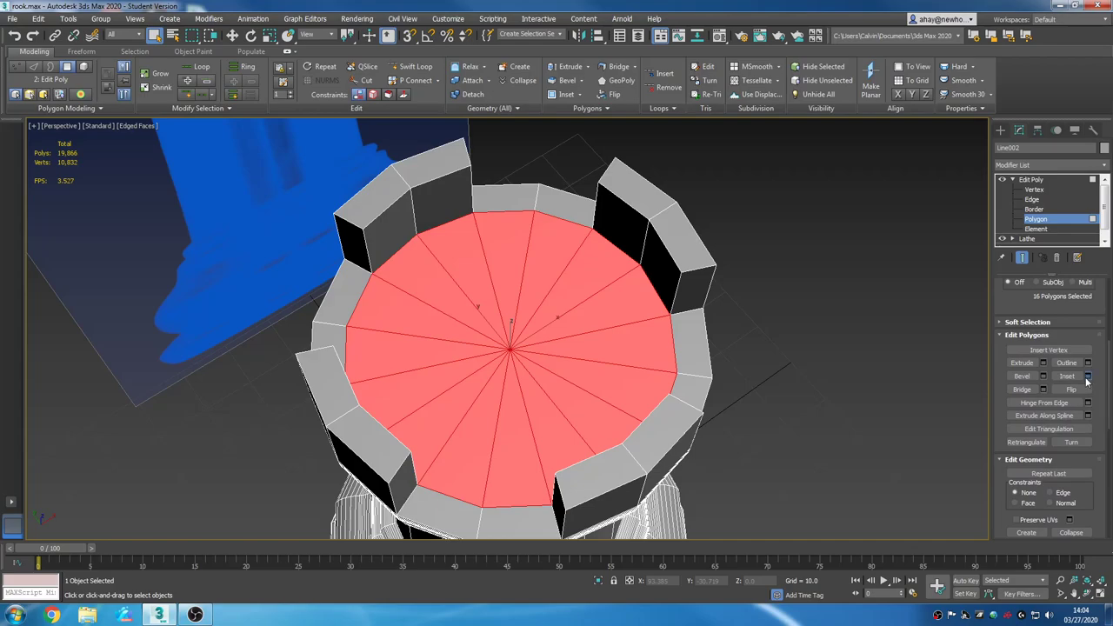
{"action": "left_click", "coordinate": [1087, 376]}
{"action": "left_click", "coordinate": [531, 351]}
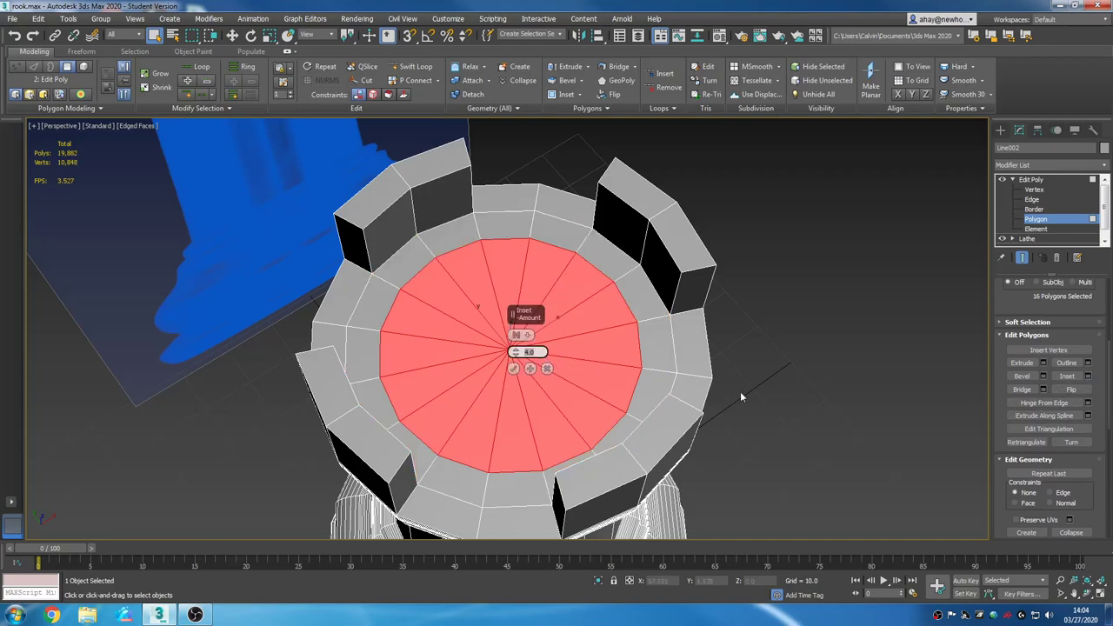
{"action": "type", "text": "8"}
{"action": "key", "text": "Return"}
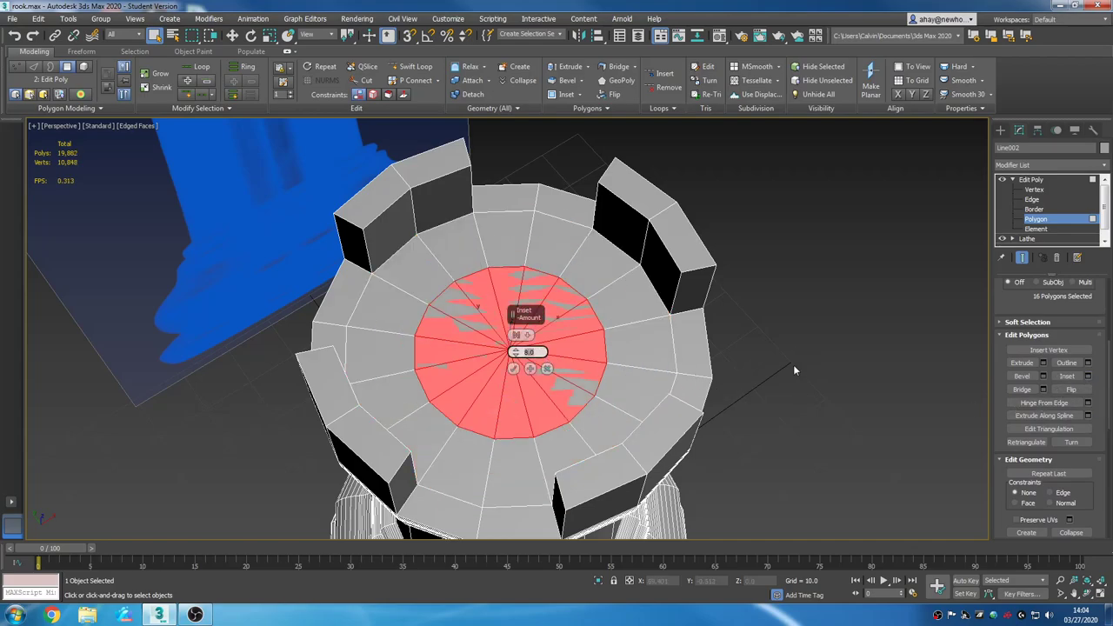
{"action": "left_click", "coordinate": [512, 369]}
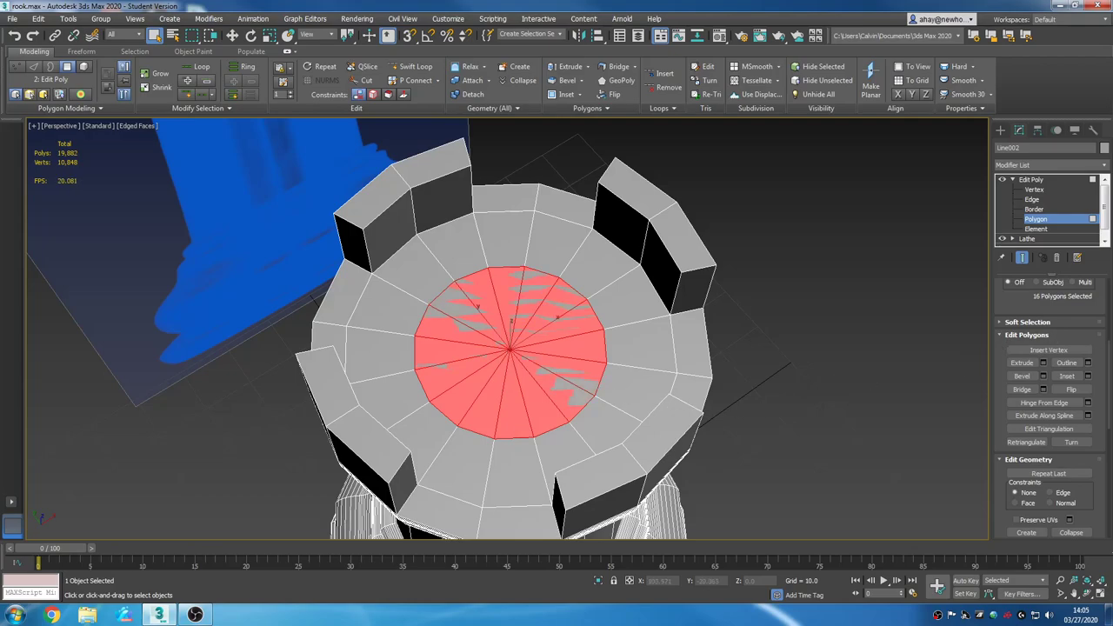
Switch to edge level on the top cap and enable Ignore Backfacing for edge selection.
{"action": "scroll", "coordinate": [1102, 399], "scroll_direction": "up", "scroll_amount": 5}
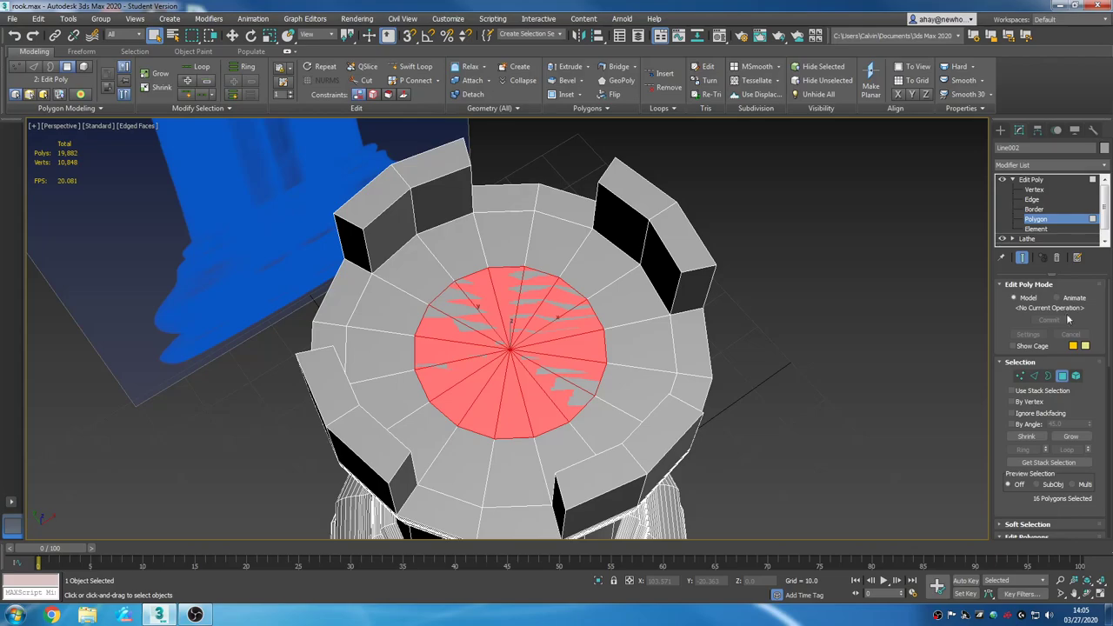
{"action": "left_click", "coordinate": [1034, 375]}
{"action": "middle_click_drag", "start_coordinate": [857, 424], "coordinate": [681, 437], "text": "alt"}
{"action": "scroll", "coordinate": [560, 367], "scroll_direction": "up", "scroll_amount": 2}
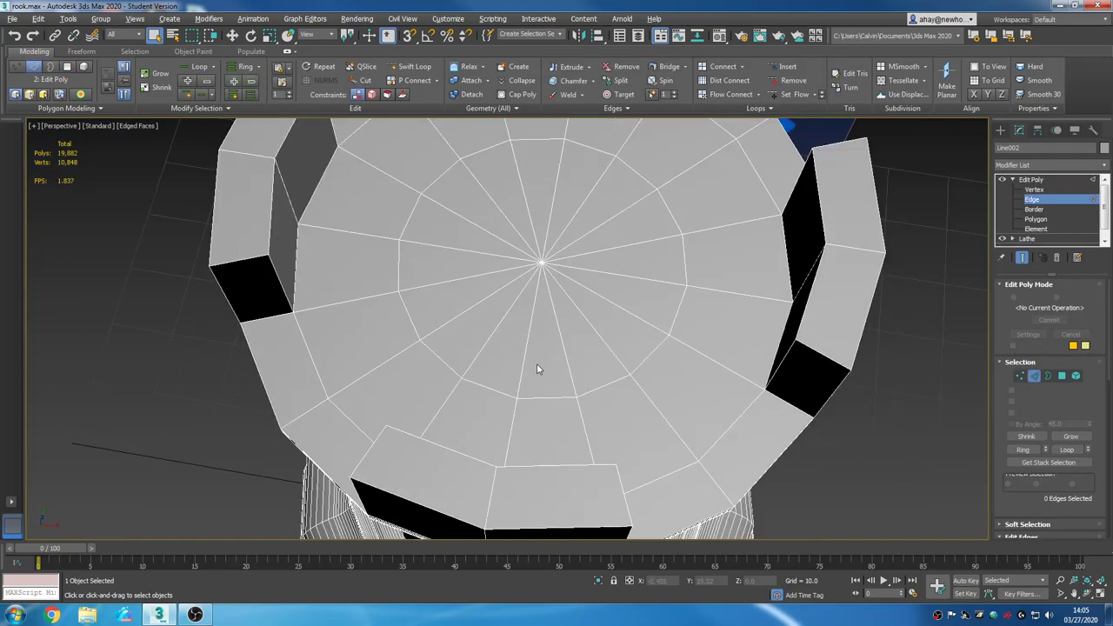
{"action": "left_click", "coordinate": [525, 360]}
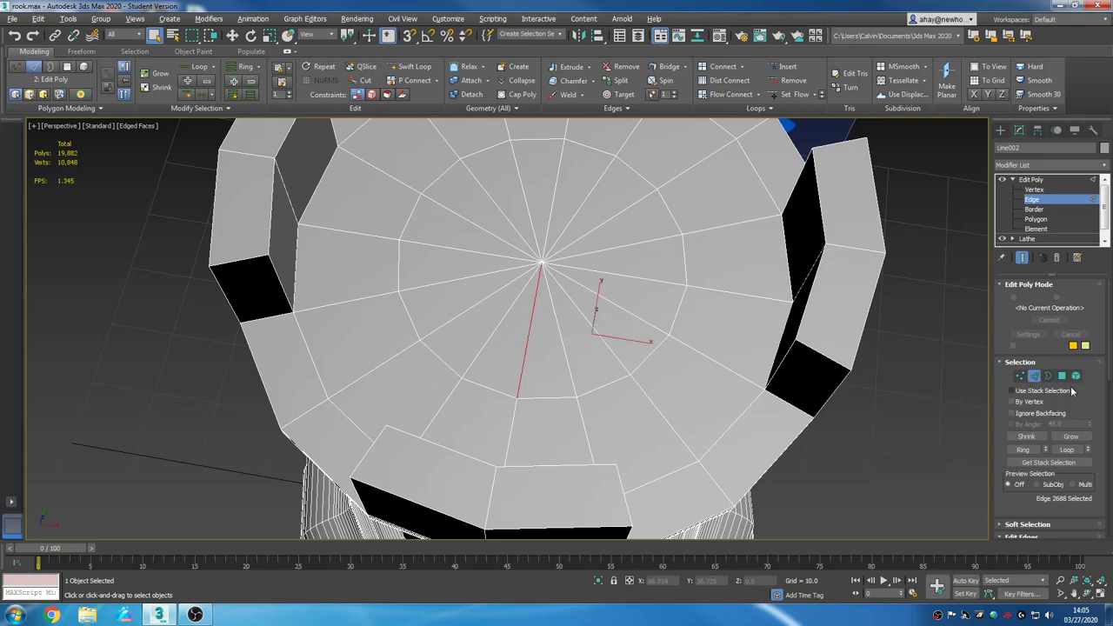
{"action": "left_click", "coordinate": [1032, 414]}
{"action": "left_click", "coordinate": [605, 356]}
Try to select every other radial edge inside the inset circle, then clear the selection.
{"action": "left_click", "coordinate": [525, 350]}
{"action": "left_click", "coordinate": [605, 342], "text": "ctrl"}
{"action": "left_click", "coordinate": [644, 245], "text": "ctrl"}
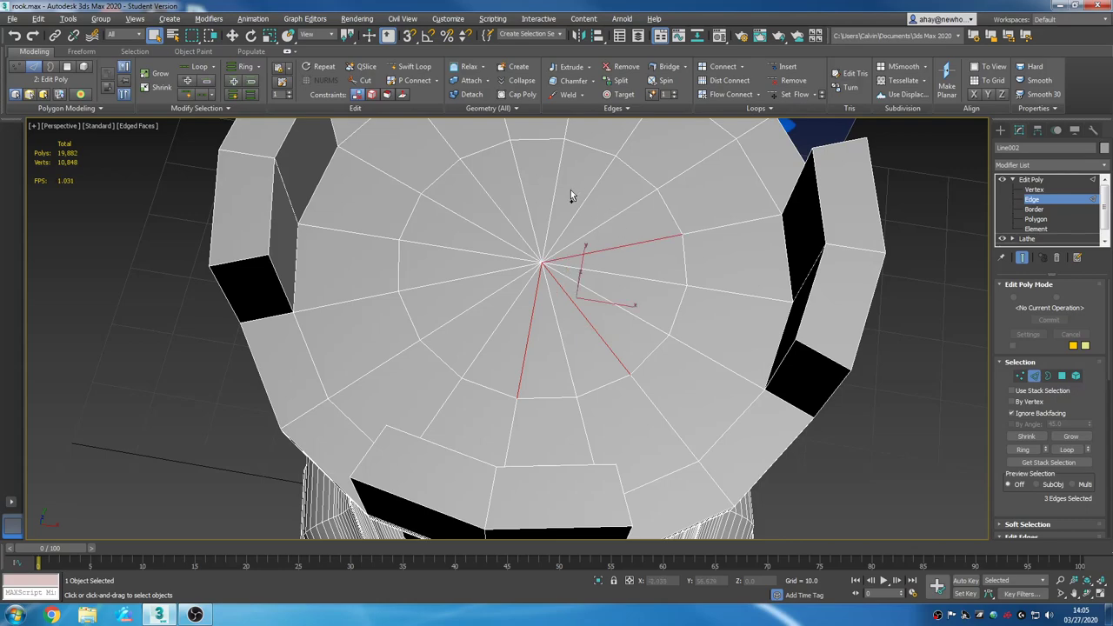
{"action": "left_click", "coordinate": [588, 190], "text": "ctrl"}
{"action": "left_click", "coordinate": [519, 190], "text": "ctrl"}
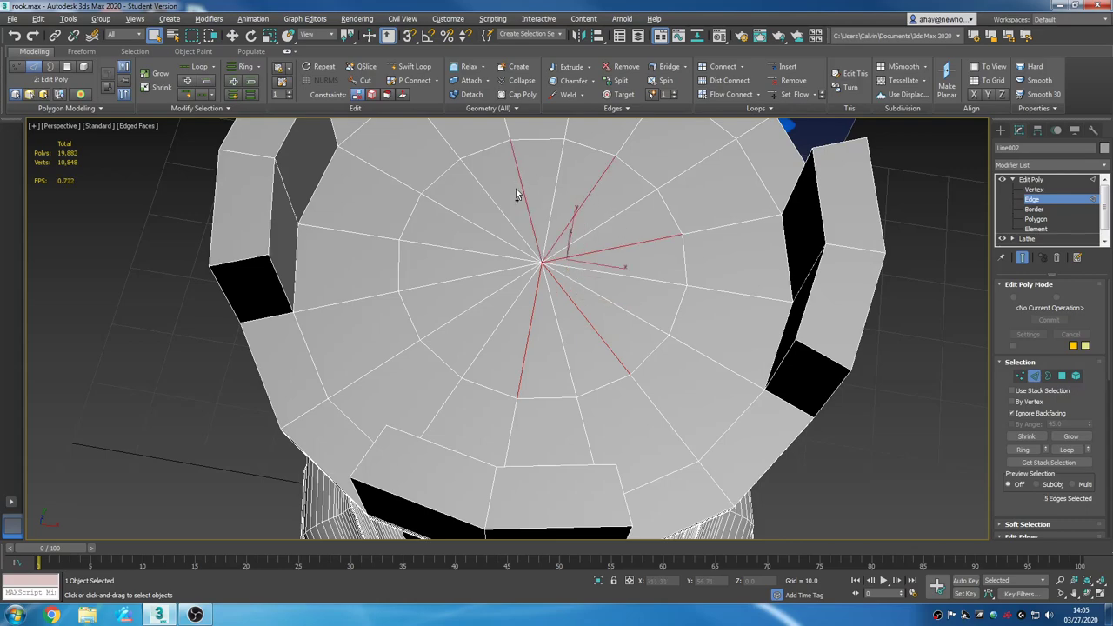
{"action": "left_click", "coordinate": [467, 221], "text": "ctrl"}
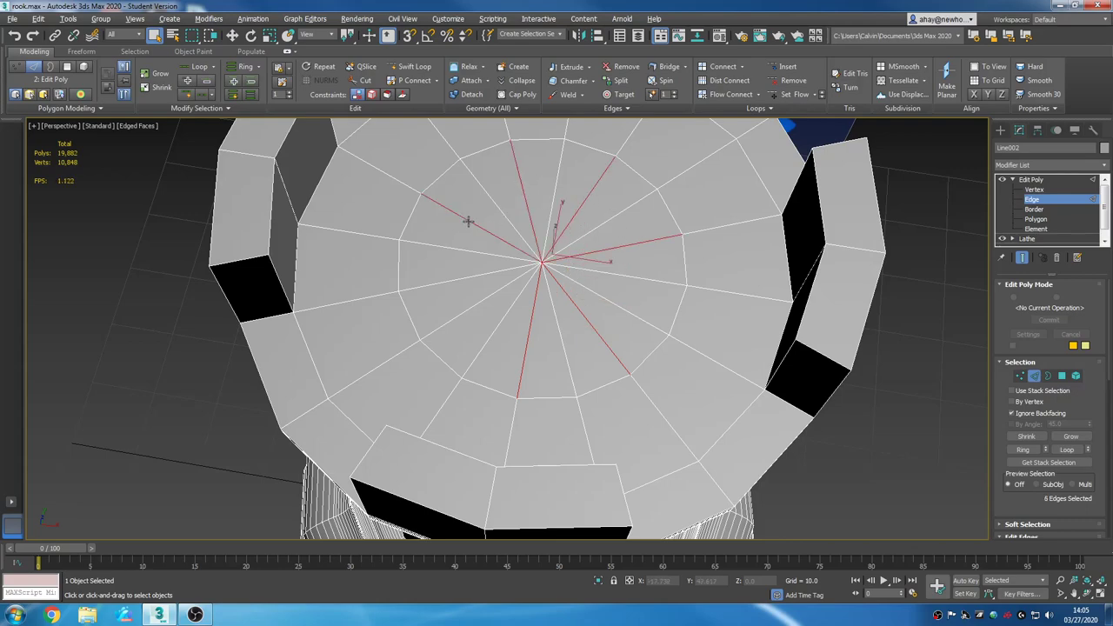
{"action": "left_click", "coordinate": [468, 276], "text": "ctrl"}
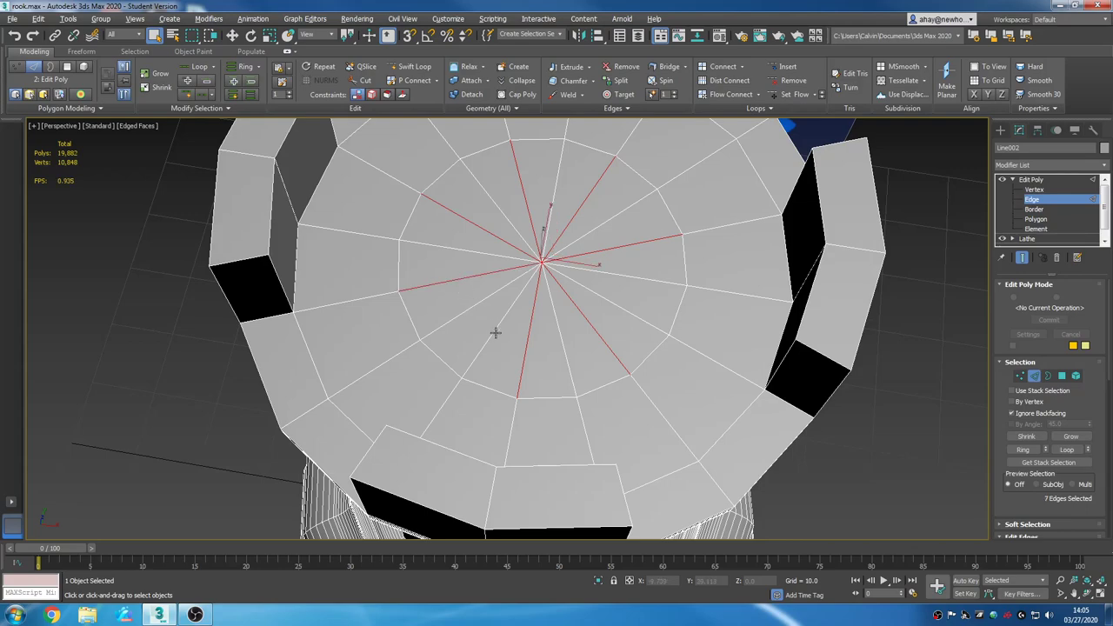
{"action": "left_click", "coordinate": [838, 463]}
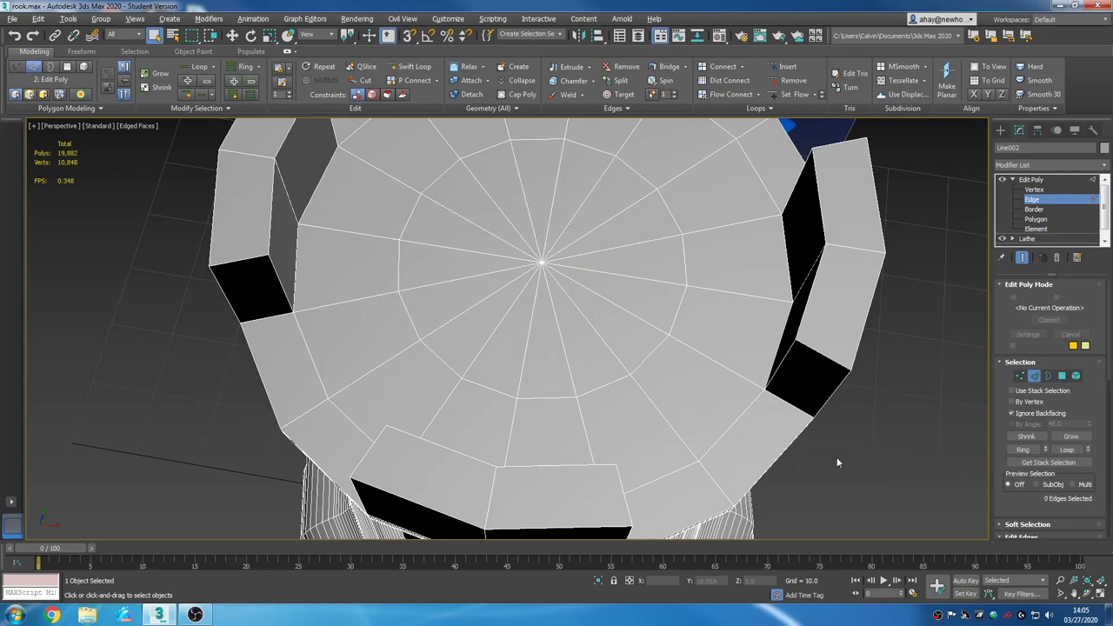
Select every second radial edge inside the inset circle, eight in total, and remove them.
{"action": "left_click", "coordinate": [526, 343]}
{"action": "left_click", "coordinate": [602, 339], "text": "ctrl"}
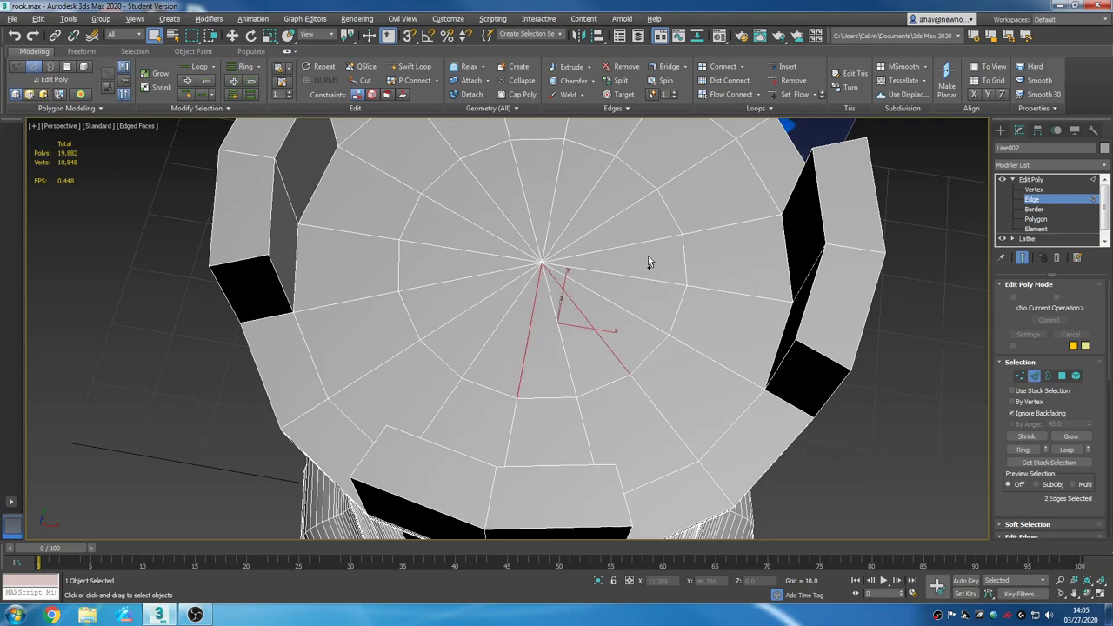
{"action": "left_click", "coordinate": [630, 276], "text": "ctrl"}
{"action": "left_click", "coordinate": [610, 217], "text": "ctrl"}
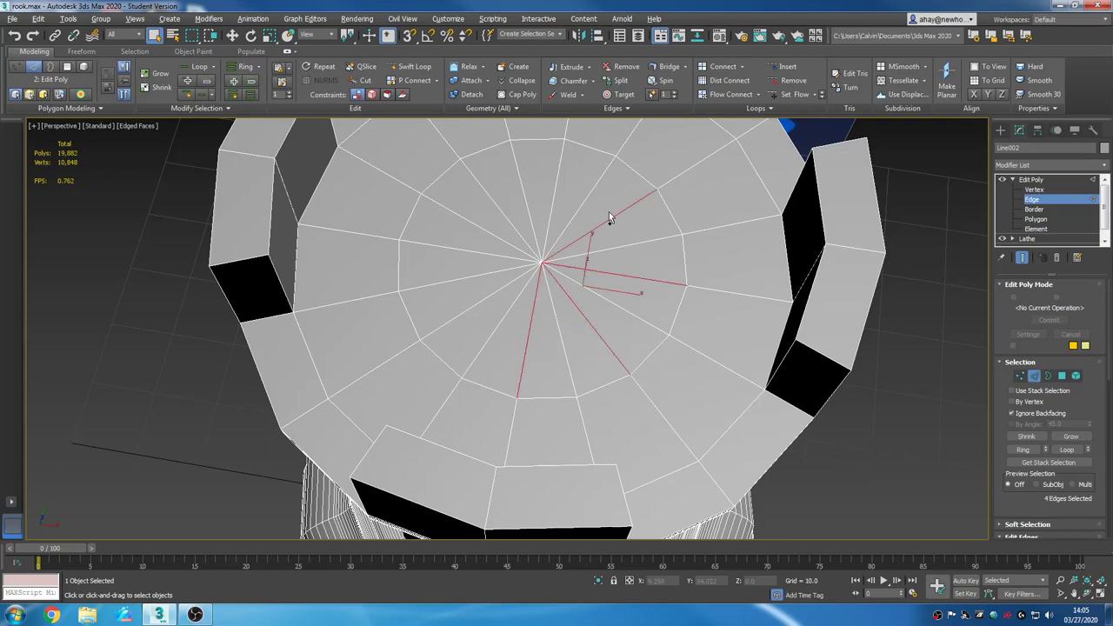
{"action": "left_click", "coordinate": [554, 189], "text": "ctrl"}
{"action": "left_click", "coordinate": [495, 204], "text": "ctrl"}
{"action": "left_click", "coordinate": [454, 248], "text": "ctrl"}
{"action": "left_click", "coordinate": [469, 306], "text": "ctrl"}
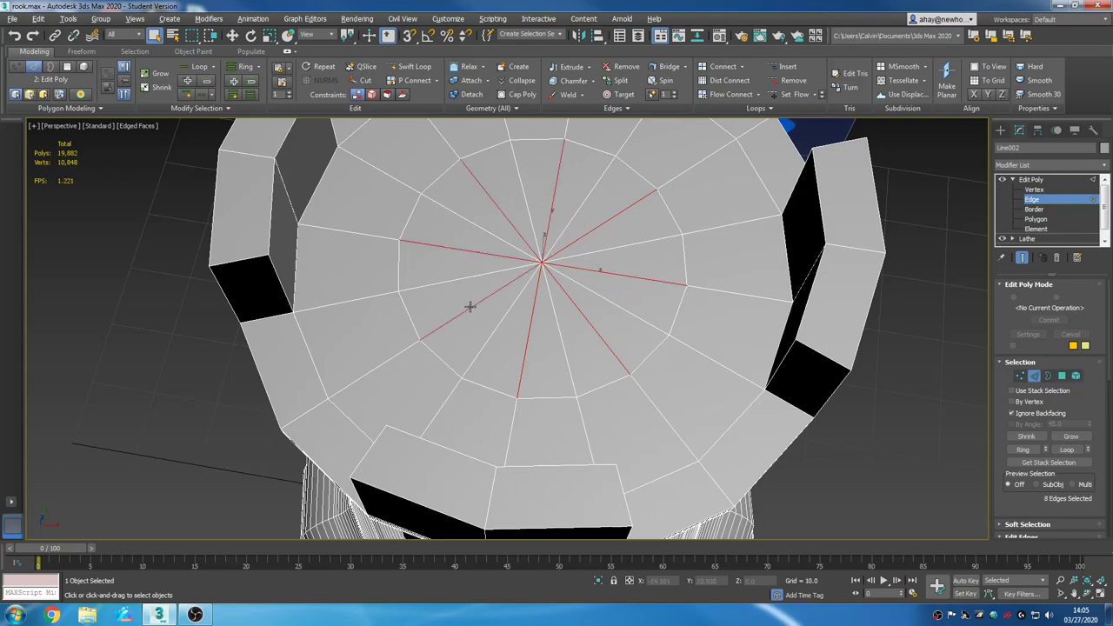
{"action": "right_click", "coordinate": [544, 304]}
{"action": "left_click", "coordinate": [525, 325]}
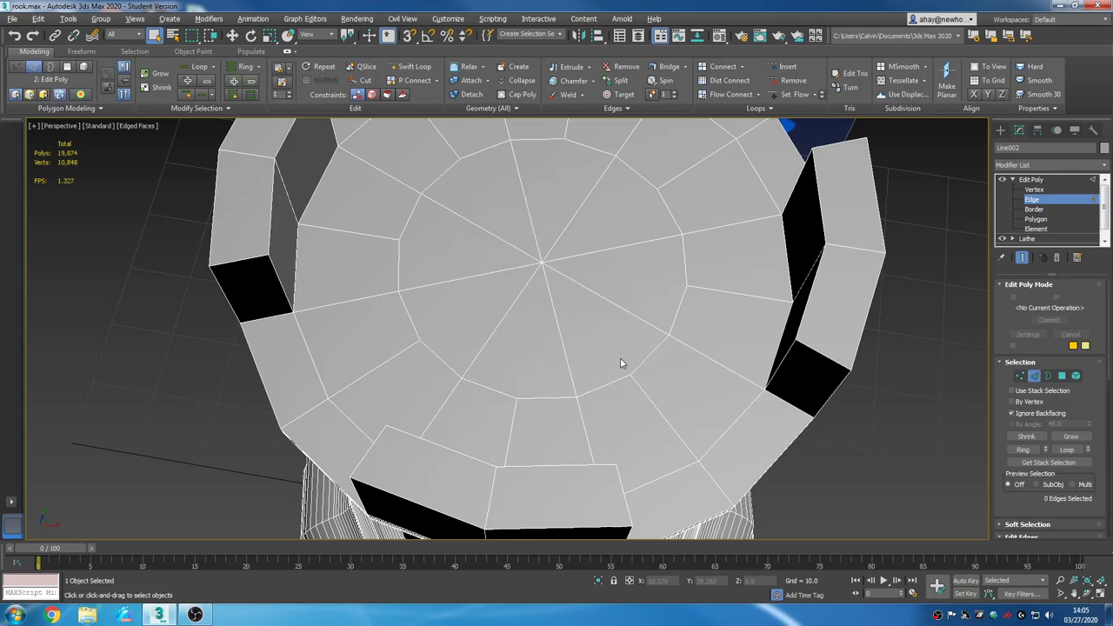
Select one of the merged wedge polygons at the cap's centre and examine its four-sided shape up close.
{"action": "scroll", "coordinate": [621, 364], "scroll_direction": "down", "scroll_amount": 3}
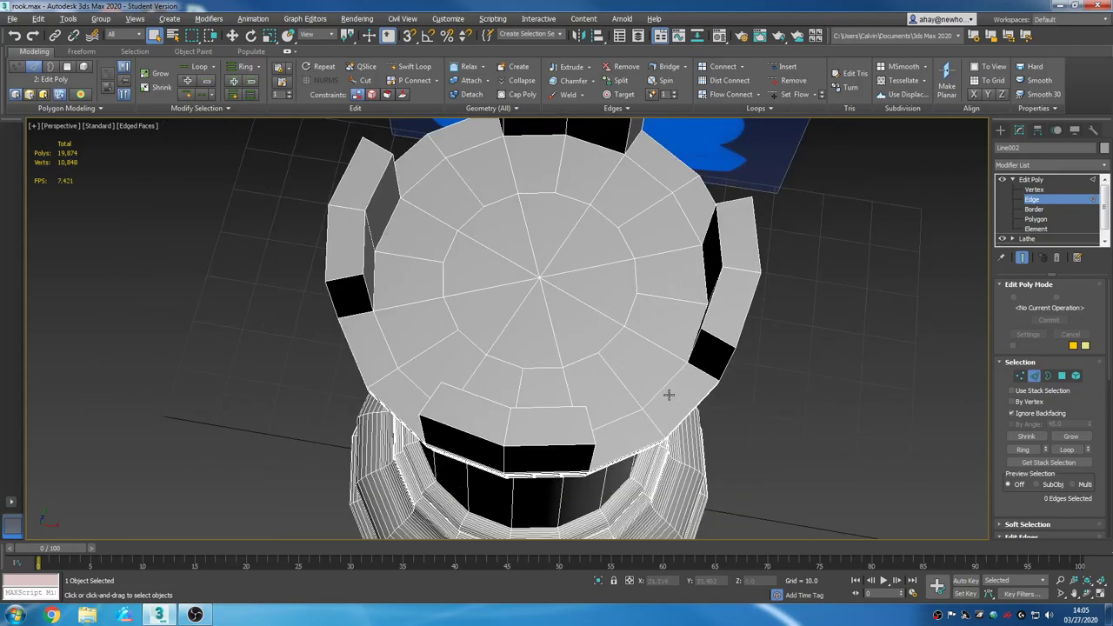
{"action": "scroll", "coordinate": [668, 394], "scroll_direction": "up", "scroll_amount": 5}
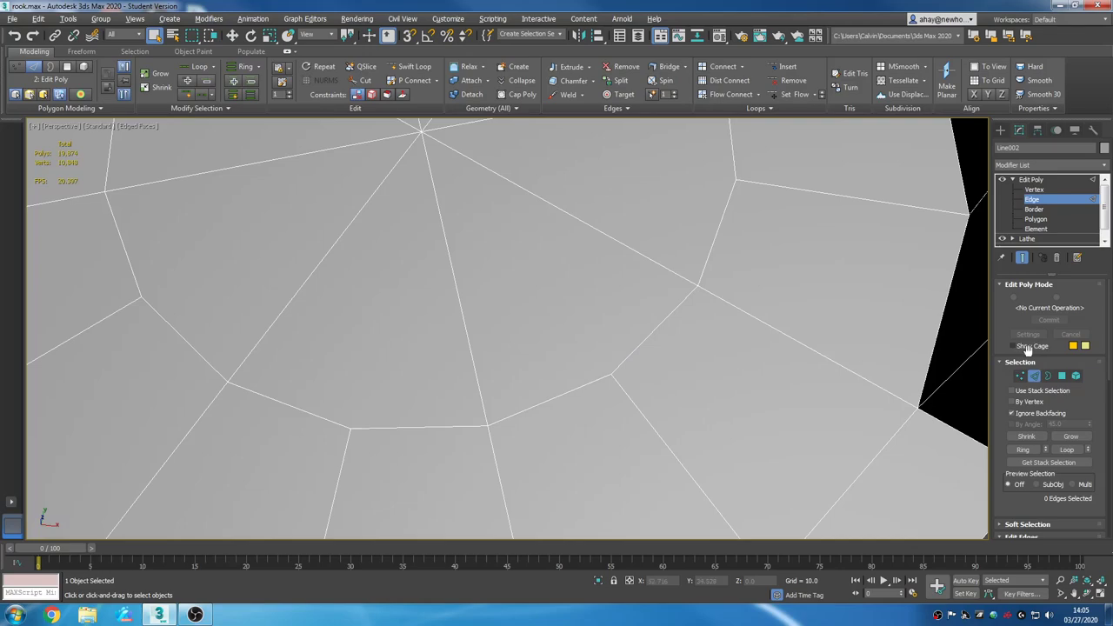
{"action": "left_click", "coordinate": [1062, 376]}
{"action": "left_click", "coordinate": [568, 330]}
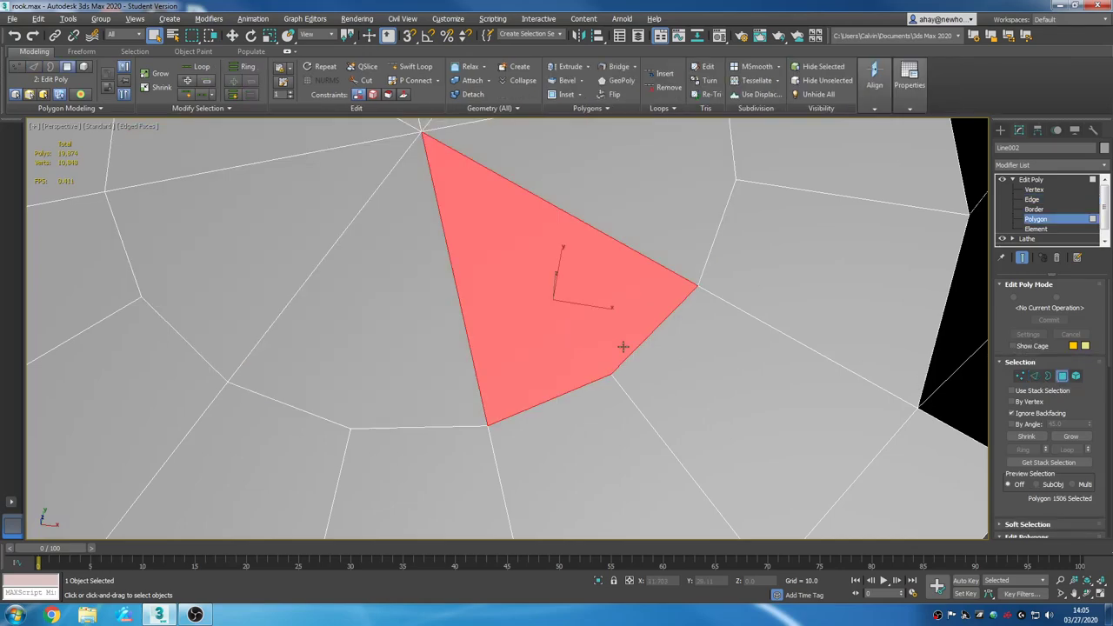
{"action": "scroll", "coordinate": [574, 356], "scroll_direction": "down", "scroll_amount": 2}
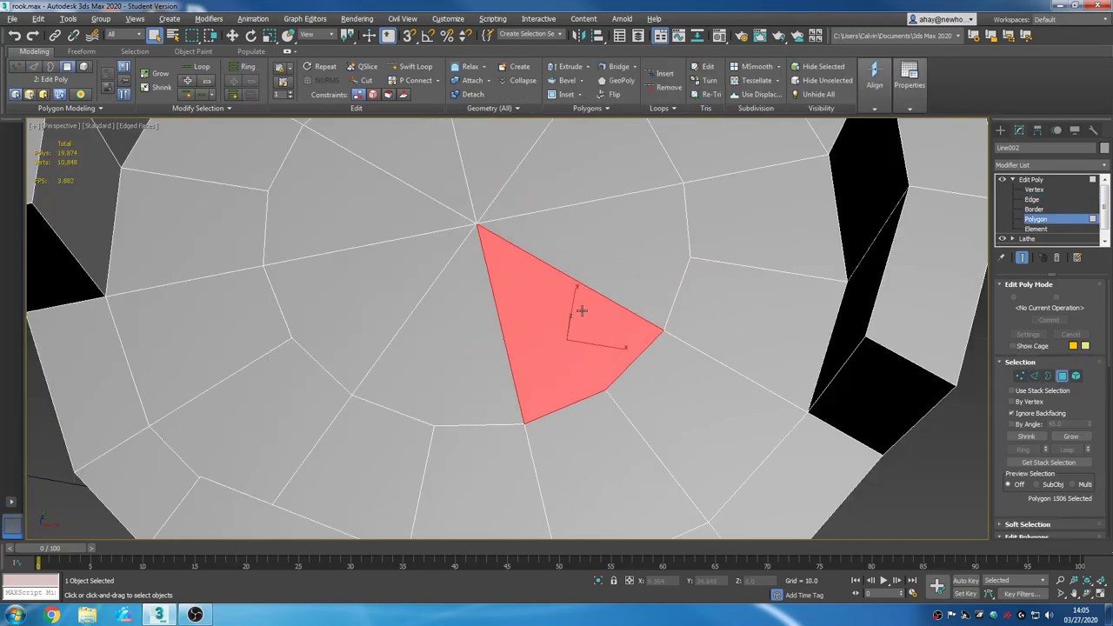
{"action": "middle_click_drag", "start_coordinate": [598, 309], "coordinate": [632, 307]}
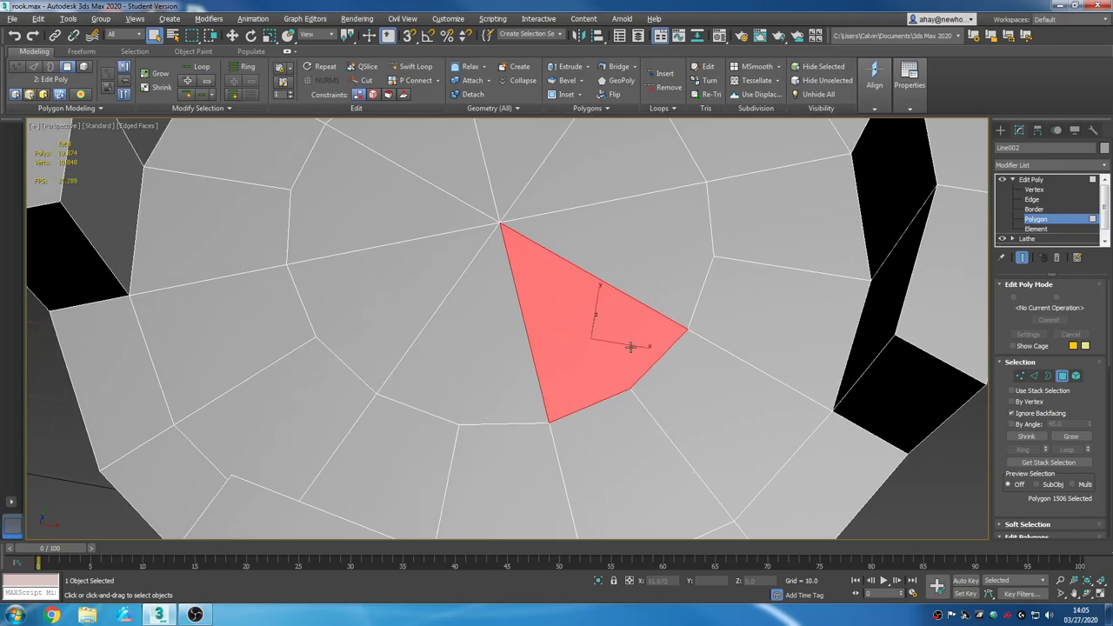
{"action": "scroll", "coordinate": [644, 347], "scroll_direction": "down", "scroll_amount": 6}
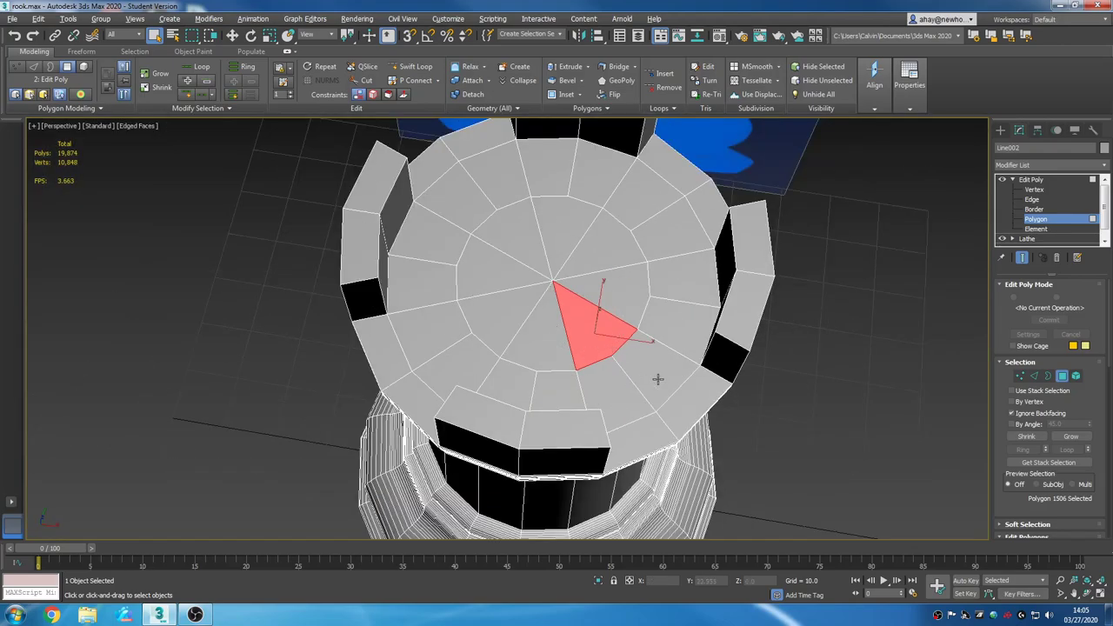
{"action": "left_click", "coordinate": [804, 425]}
{"action": "scroll", "coordinate": [618, 334], "scroll_direction": "up", "scroll_amount": 4}
{"action": "left_click", "coordinate": [583, 328]}
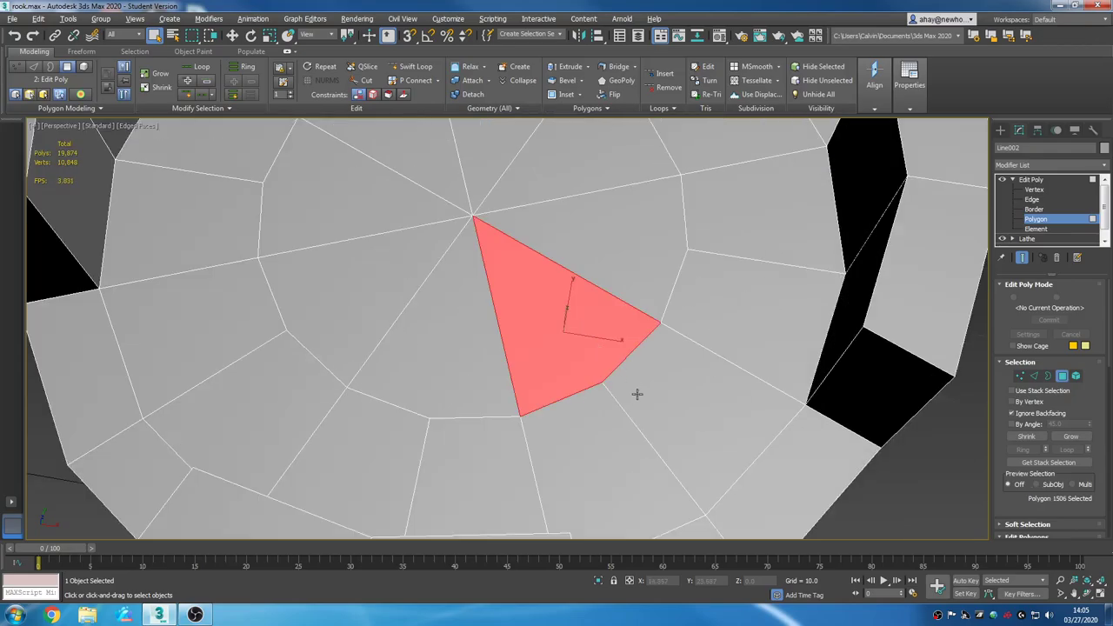
{"action": "middle_click_drag", "start_coordinate": [688, 403], "coordinate": [601, 380], "text": "alt"}
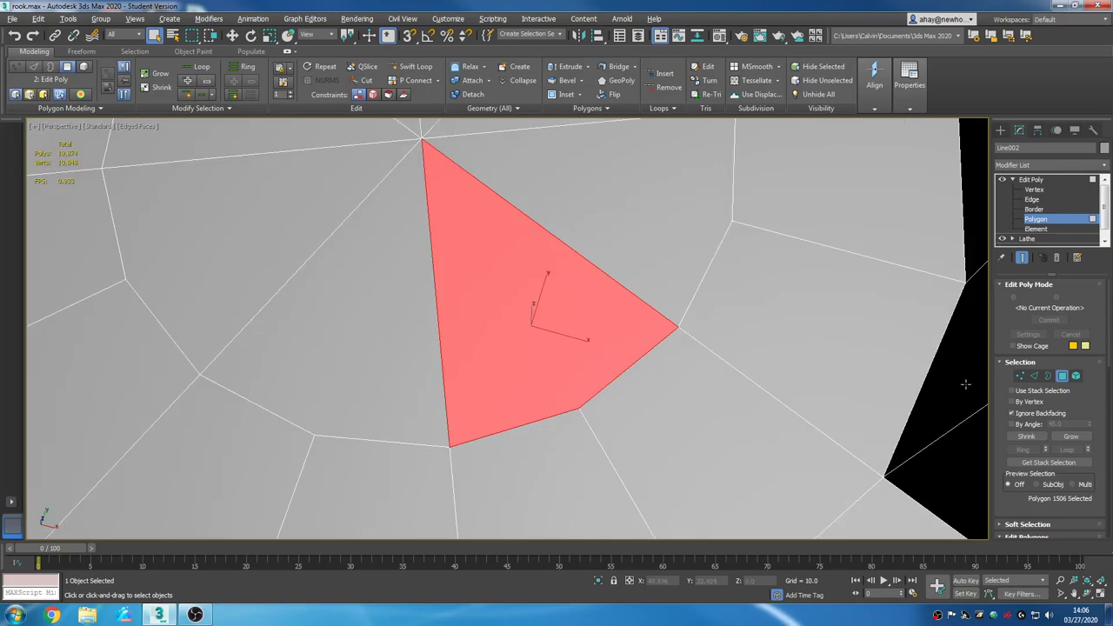
Try moving the outer corner vertex of the centre wedge toward the cap's centre, then undo the move.
{"action": "left_click", "coordinate": [1020, 375]}
{"action": "left_click", "coordinate": [578, 409]}
{"action": "key", "text": "w"}
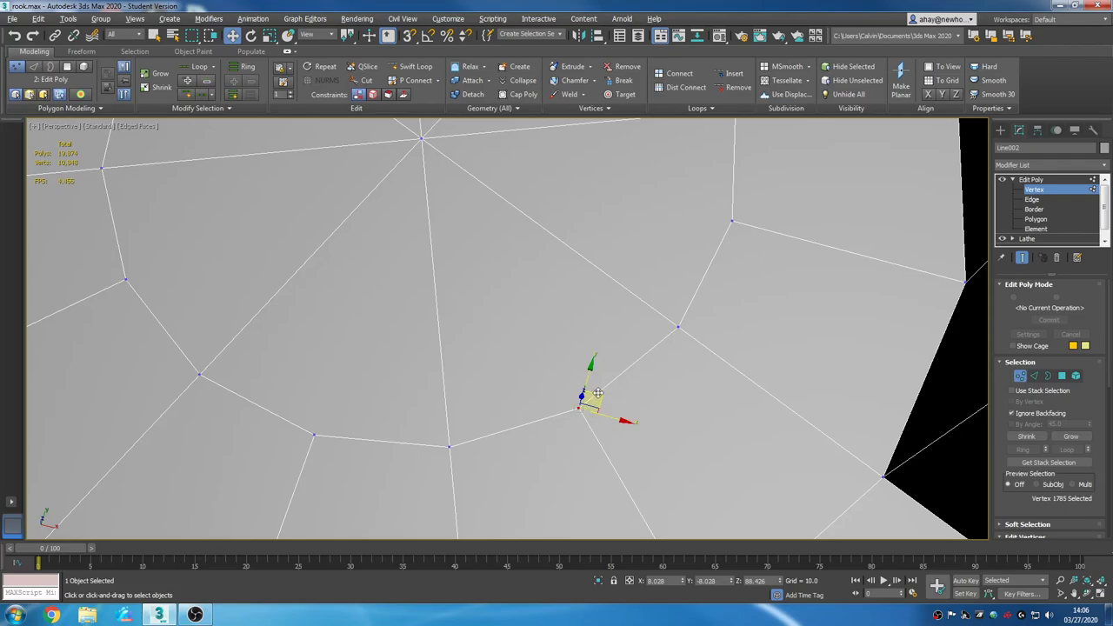
{"action": "left_click_drag", "start_coordinate": [594, 400], "coordinate": [552, 321]}
{"action": "key", "text": "ctrl+z"}
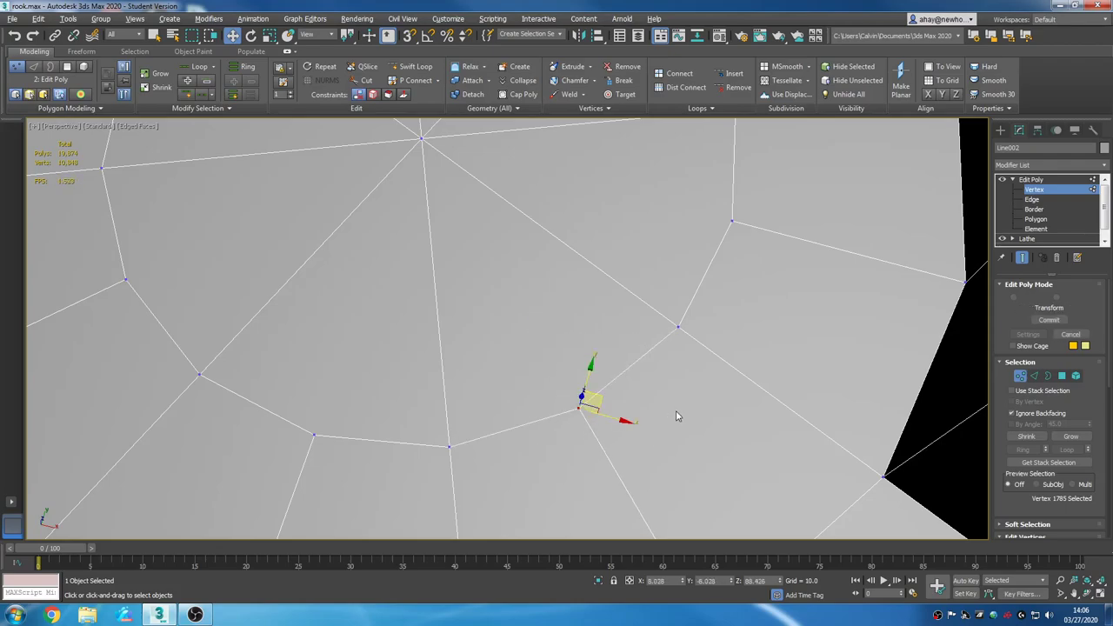
Clear the vertex selection and switch the rook's Edit Poly to edge level.
{"action": "scroll", "coordinate": [651, 358], "scroll_direction": "down", "scroll_amount": 4}
{"action": "left_click", "coordinate": [652, 358]}
{"action": "scroll", "coordinate": [673, 397], "scroll_direction": "down", "scroll_amount": 8}
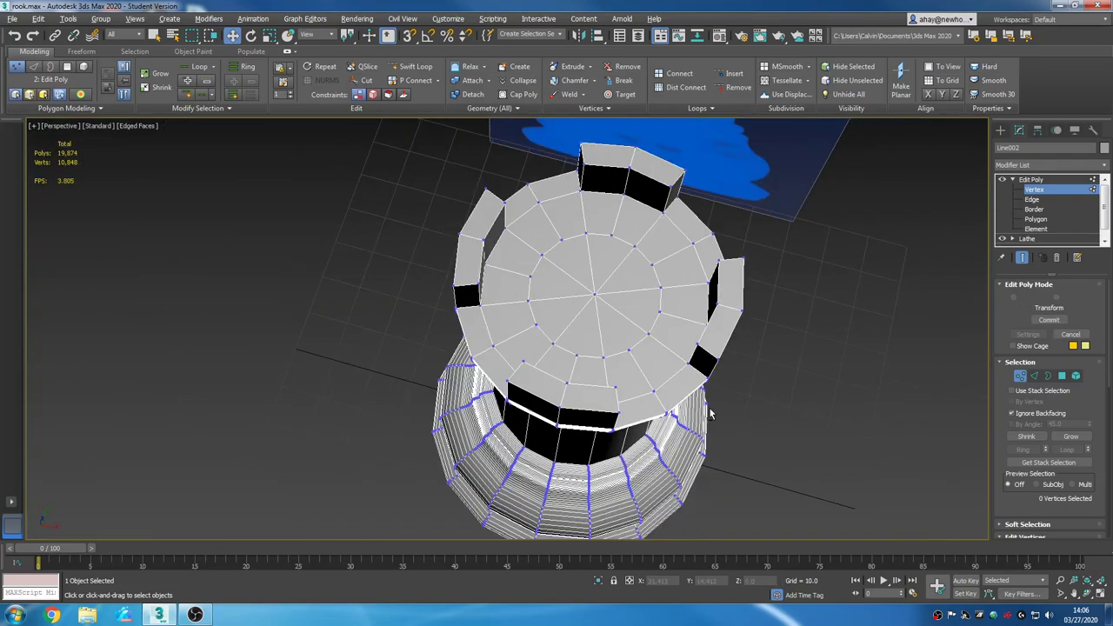
{"action": "middle_click_drag", "start_coordinate": [703, 409], "coordinate": [698, 357], "text": "alt"}
{"action": "middle_click_drag", "start_coordinate": [667, 310], "coordinate": [629, 392]}
{"action": "scroll", "coordinate": [594, 348], "scroll_direction": "up", "scroll_amount": 4}
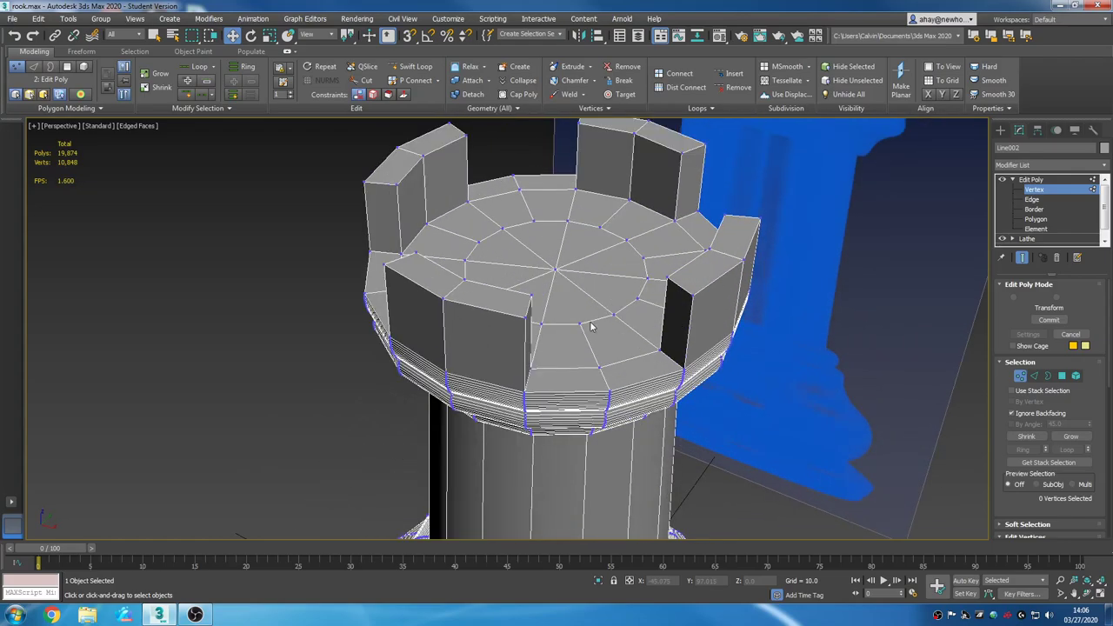
{"action": "middle_click_drag", "start_coordinate": [621, 335], "coordinate": [647, 329], "text": "alt"}
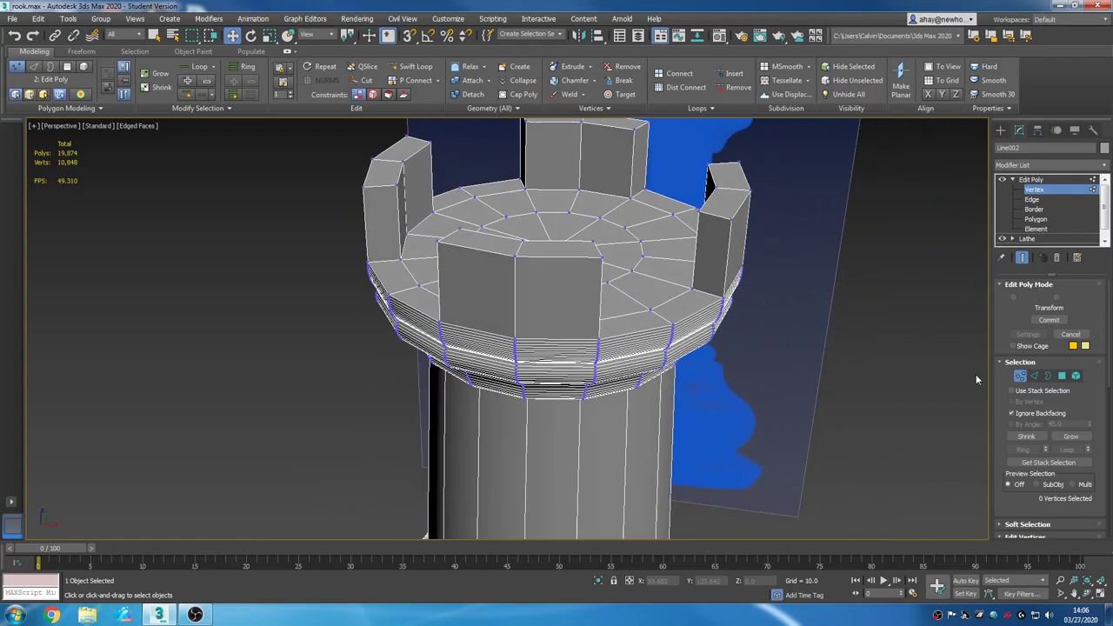
{"action": "left_click", "coordinate": [1034, 376]}
Try selecting the shaft's vertical edges with Ring and extending them with Loop, then clear the selection.
{"action": "middle_click_drag", "start_coordinate": [922, 400], "coordinate": [728, 214], "text": "alt"}
{"action": "scroll", "coordinate": [783, 417], "scroll_direction": "up", "scroll_amount": 4}
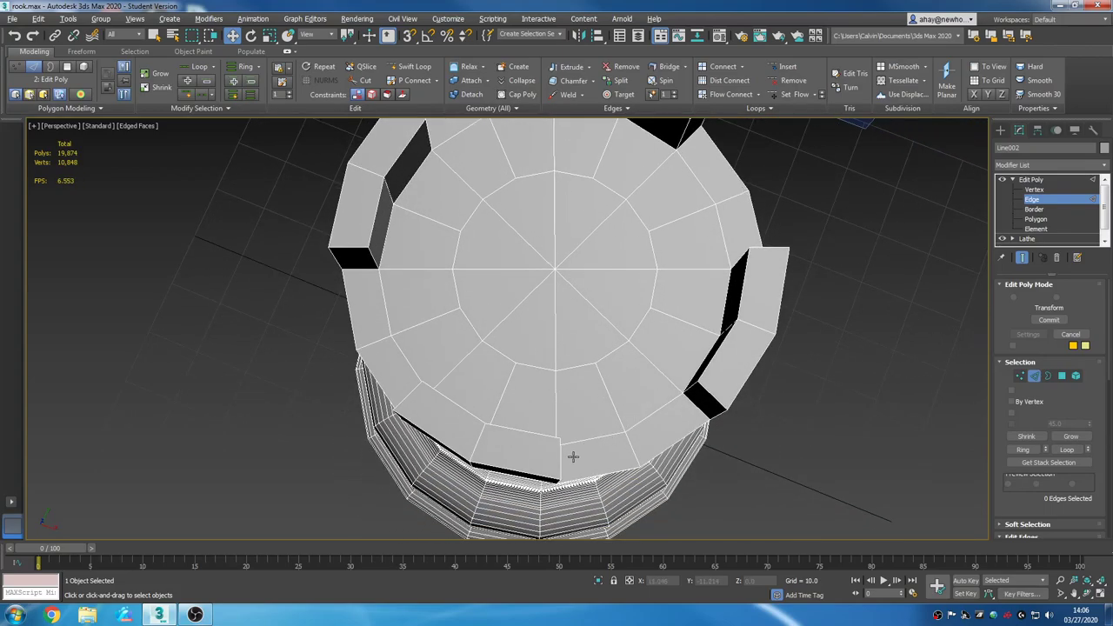
{"action": "left_click", "coordinate": [533, 476]}
{"action": "scroll", "coordinate": [643, 450], "scroll_direction": "down", "scroll_amount": 5}
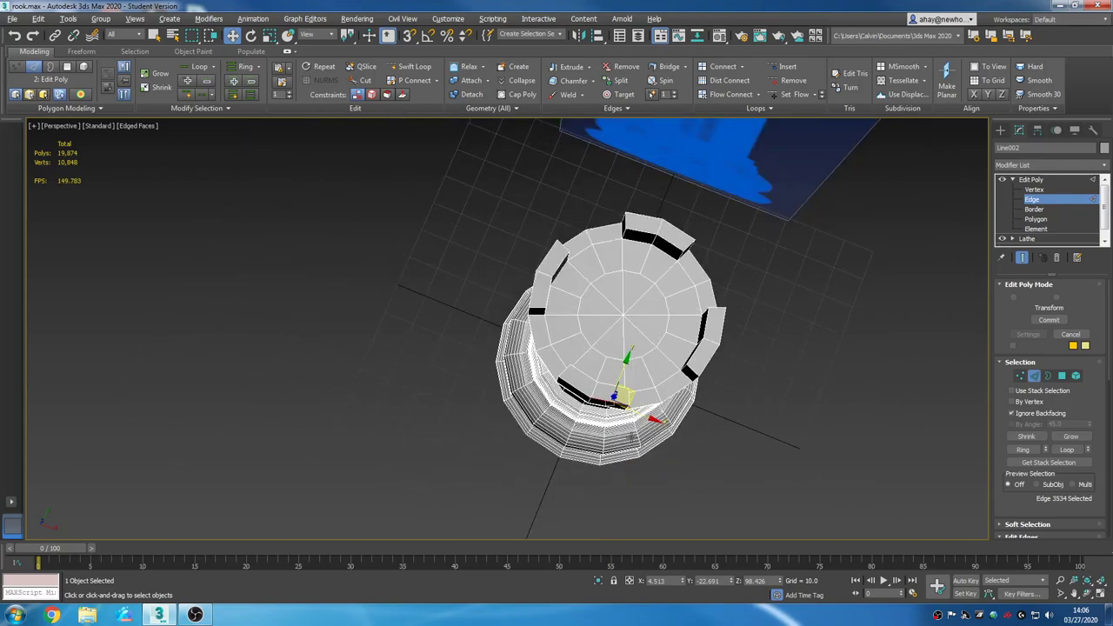
{"action": "middle_click_drag", "start_coordinate": [652, 411], "coordinate": [663, 370], "text": "alt"}
{"action": "left_click", "coordinate": [620, 429]}
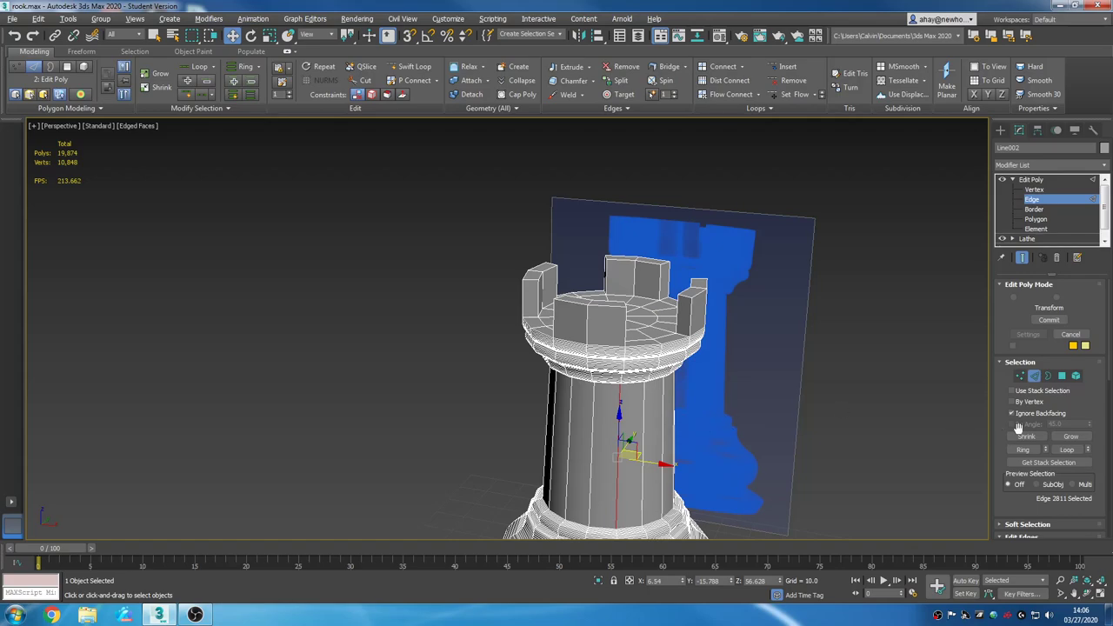
{"action": "left_click", "coordinate": [1022, 450]}
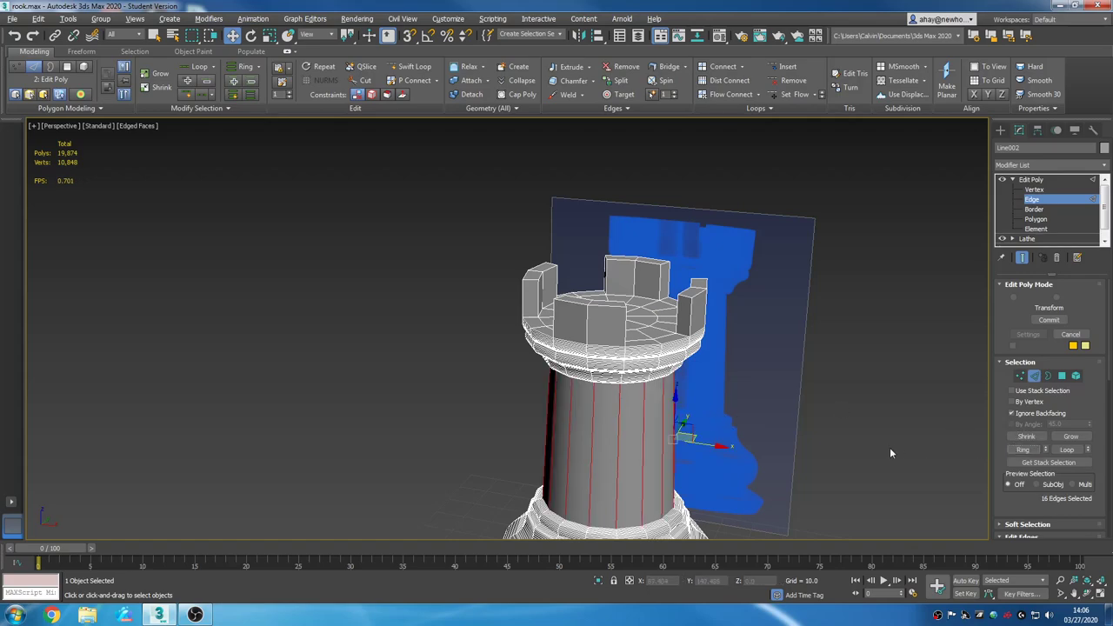
{"action": "left_click", "coordinate": [1079, 449]}
{"action": "middle_click_drag", "start_coordinate": [759, 396], "coordinate": [737, 433], "text": "alt"}
{"action": "scroll", "coordinate": [684, 455], "scroll_direction": "up", "scroll_amount": 5}
{"action": "middle_click_drag", "start_coordinate": [564, 439], "coordinate": [620, 352], "text": "alt"}
{"action": "left_click", "coordinate": [779, 394]}
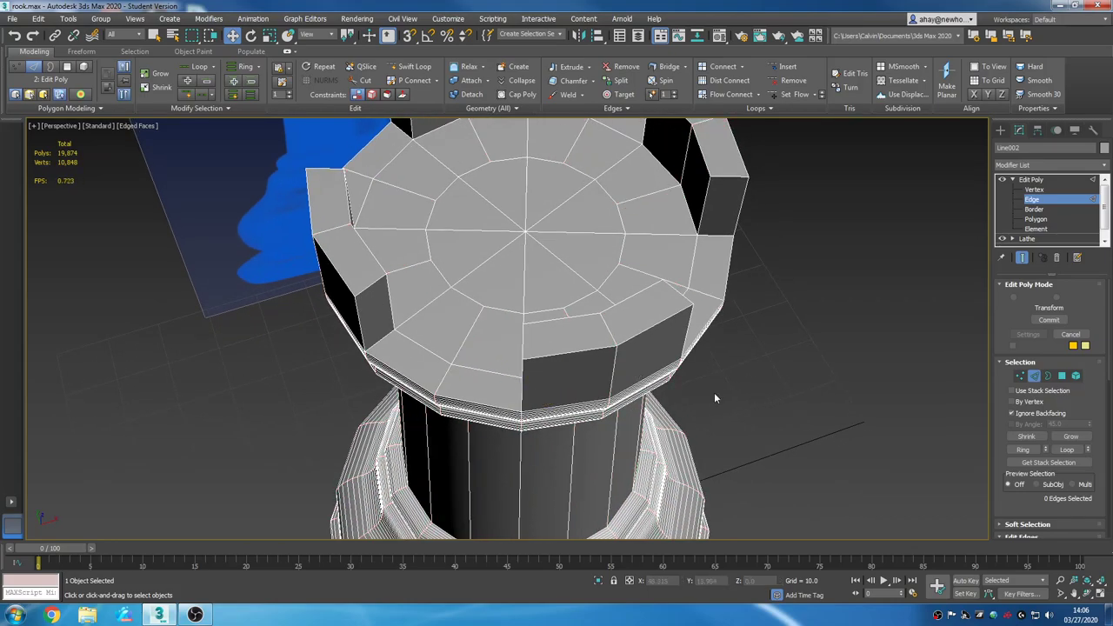
Try a Ring selection from the vertical middle edge on a battlement's outer face and look at its extent.
{"action": "left_click", "coordinate": [622, 373]}
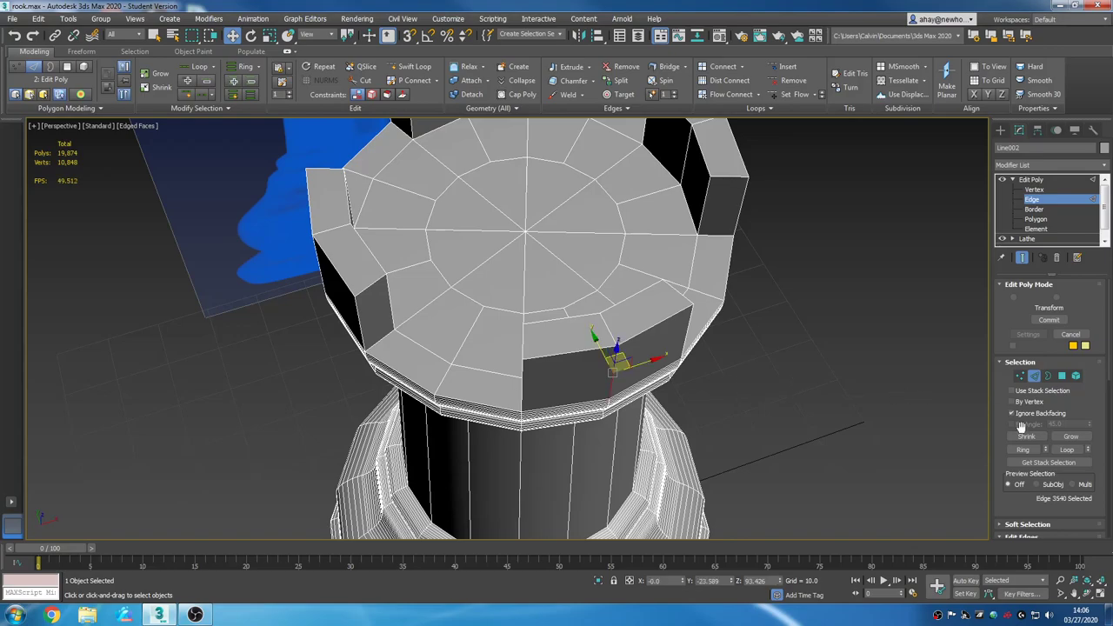
{"action": "left_click", "coordinate": [1023, 449]}
{"action": "middle_click_drag", "start_coordinate": [821, 451], "coordinate": [858, 439], "text": "alt"}
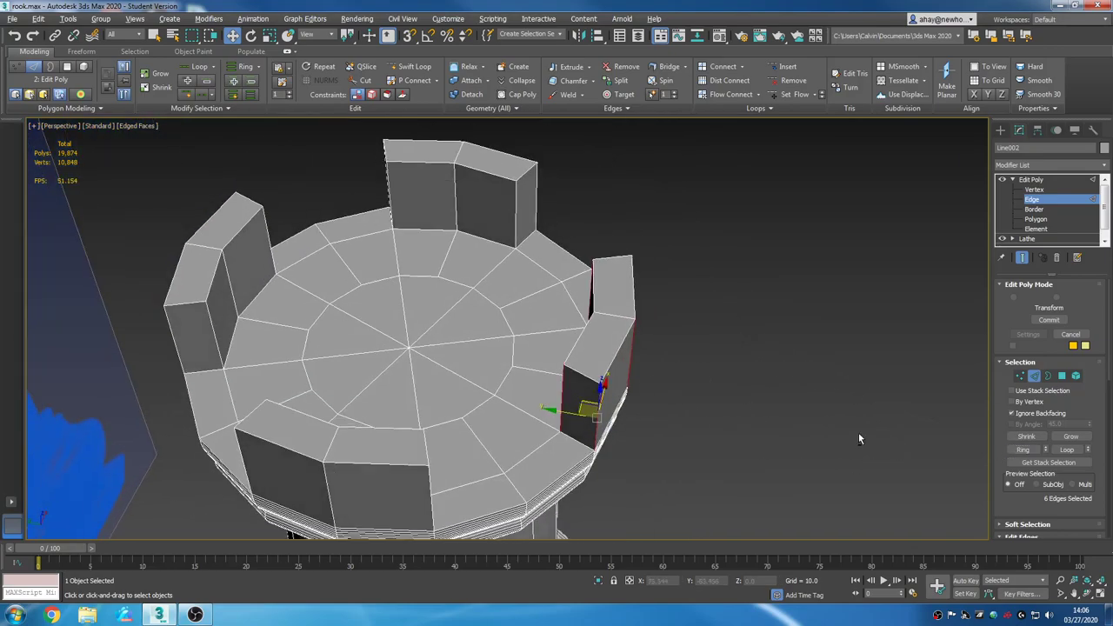
{"action": "middle_click_drag", "start_coordinate": [661, 453], "coordinate": [570, 425], "text": "alt"}
{"action": "middle_click_drag", "start_coordinate": [636, 400], "coordinate": [587, 414], "text": "alt"}
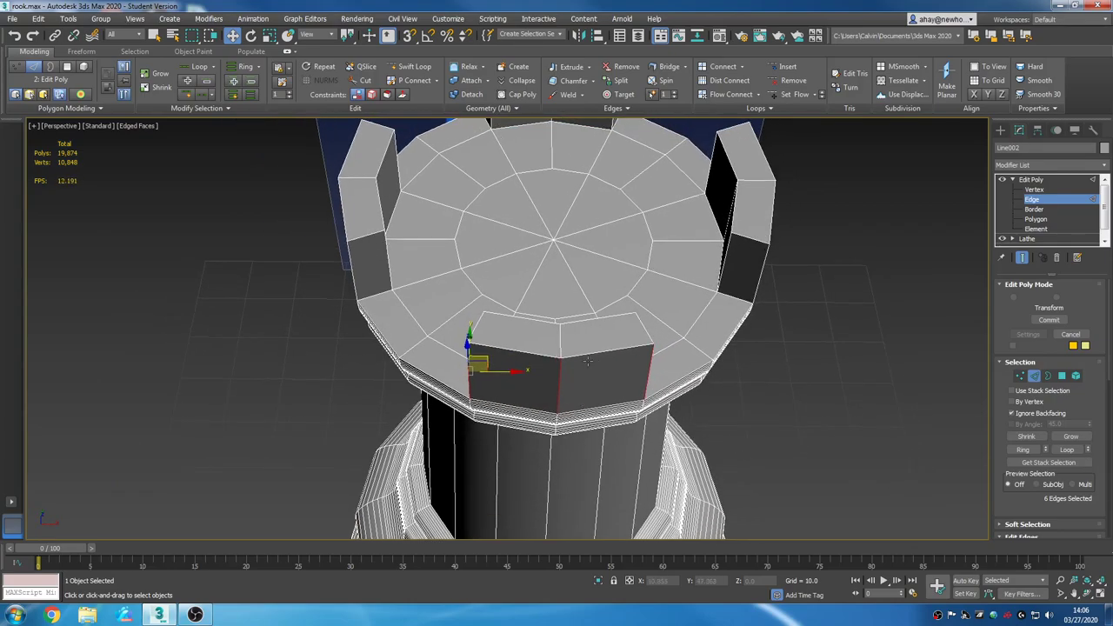
Try a Ring selection from a horizontal edge on the rim below the battlement, then clear it.
{"action": "middle_click_drag", "start_coordinate": [705, 421], "coordinate": [513, 372], "text": "alt"}
{"action": "left_click", "coordinate": [513, 373]}
{"action": "middle_click_drag", "start_coordinate": [524, 439], "coordinate": [513, 424], "text": "alt"}
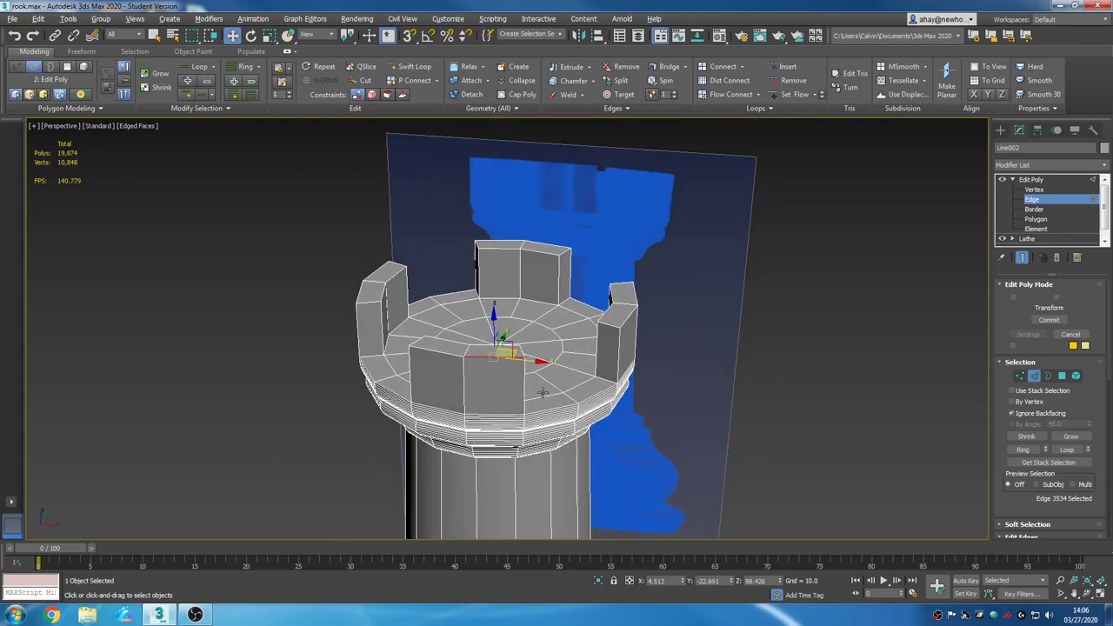
{"action": "left_click", "coordinate": [513, 424]}
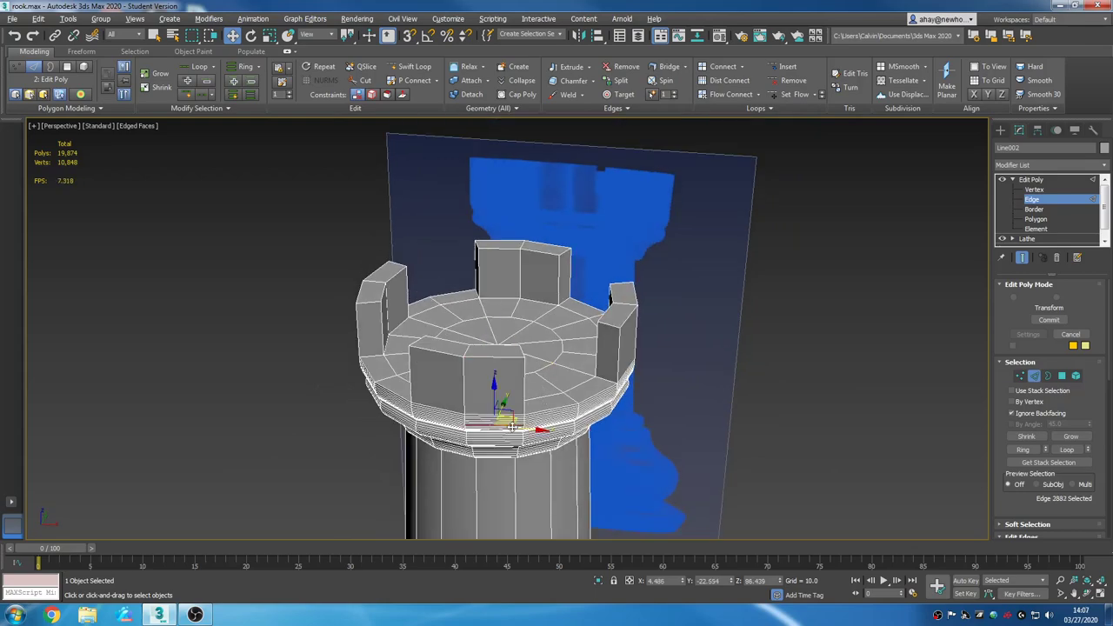
{"action": "left_click", "coordinate": [1022, 449]}
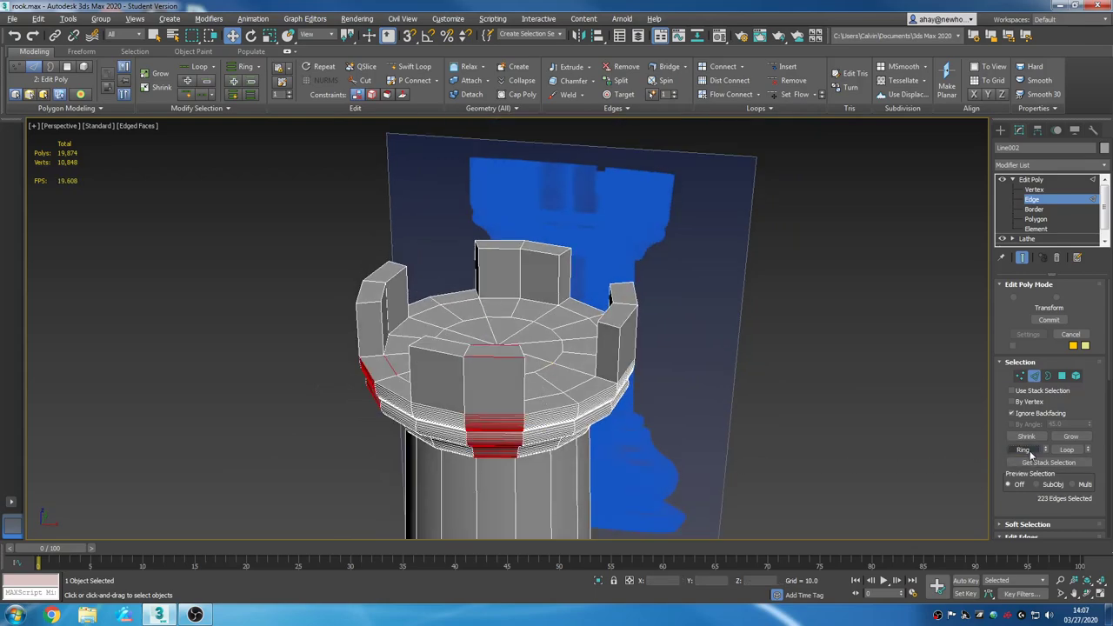
{"action": "left_click", "coordinate": [776, 475]}
Select a horizontal rim edge, expand it with Ring and Loop, and deselect the radial edges inside the cap's centre circle.
{"action": "left_click", "coordinate": [512, 425]}
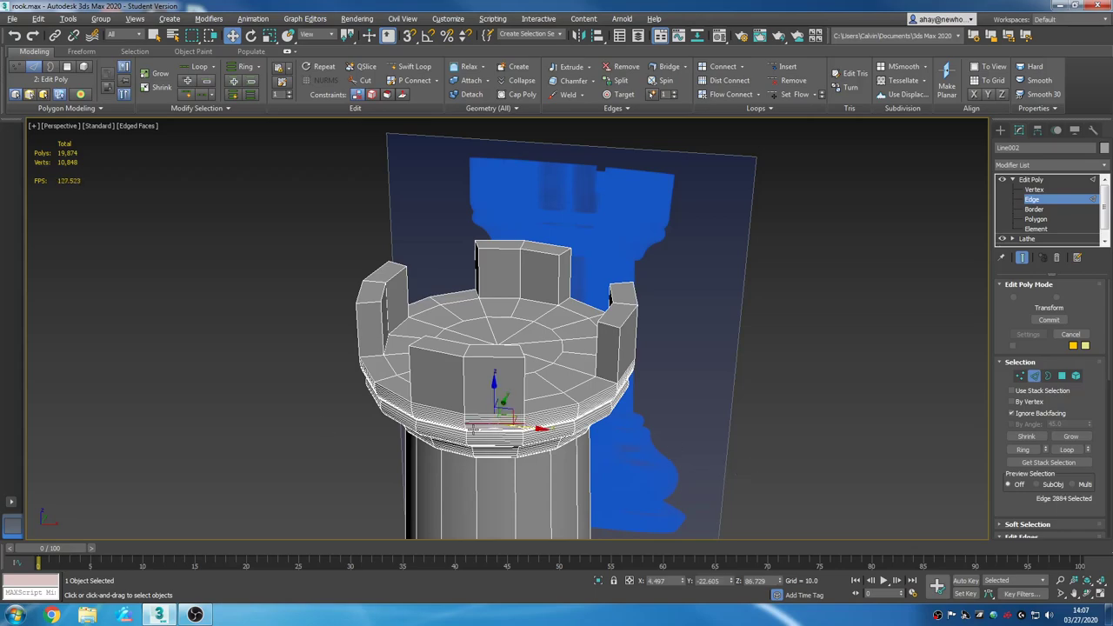
{"action": "left_click", "coordinate": [1023, 450]}
{"action": "left_click", "coordinate": [1066, 450]}
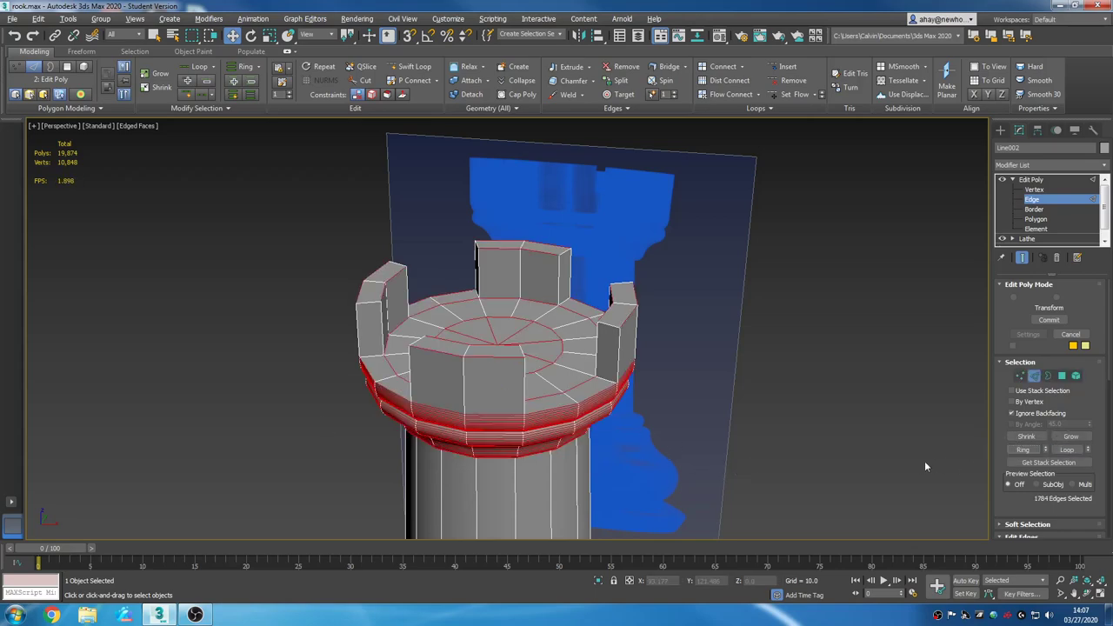
{"action": "middle_click_drag", "start_coordinate": [674, 433], "coordinate": [646, 427]}
{"action": "middle_click_drag", "start_coordinate": [636, 358], "coordinate": [632, 283], "text": "alt"}
{"action": "scroll", "coordinate": [522, 370], "scroll_direction": "up", "scroll_amount": 3}
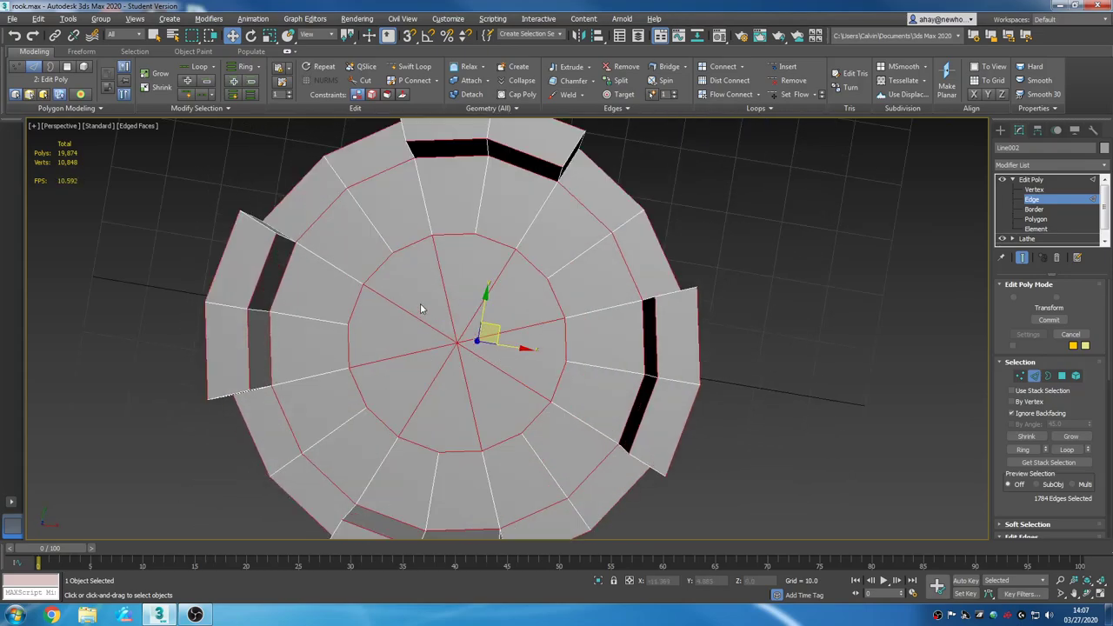
{"action": "left_click_drag", "start_coordinate": [420, 309], "coordinate": [474, 370], "text": "alt"}
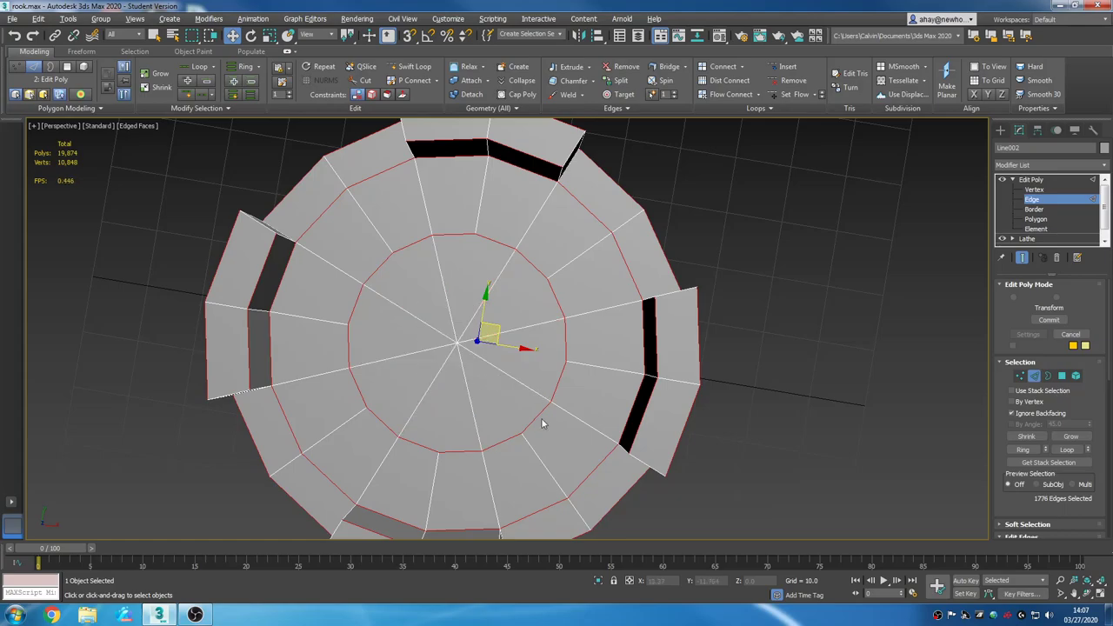
Examine the selected horizontal edges around the rook's underside, base, rim and battlements.
{"action": "scroll", "coordinate": [516, 422], "scroll_direction": "down", "scroll_amount": 4}
{"action": "middle_click_drag", "start_coordinate": [503, 507], "coordinate": [545, 309], "text": "alt"}
{"action": "middle_click_drag", "start_coordinate": [522, 352], "coordinate": [491, 394], "text": "alt"}
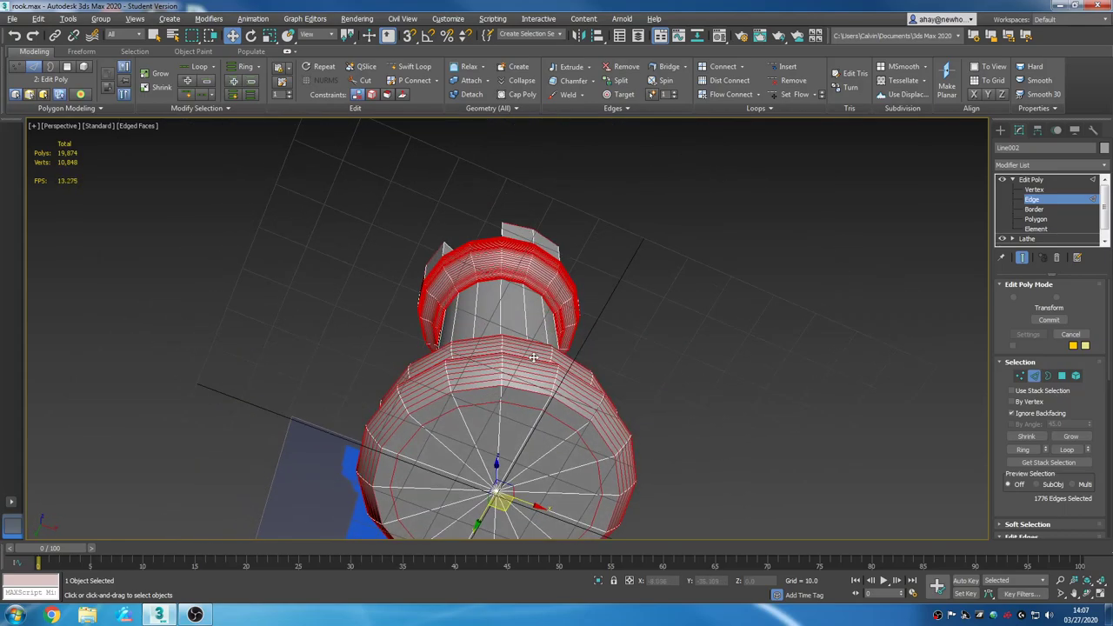
{"action": "middle_click_drag", "start_coordinate": [567, 272], "coordinate": [528, 317], "text": "alt"}
{"action": "scroll", "coordinate": [529, 317], "scroll_direction": "up", "scroll_amount": 2}
{"action": "scroll", "coordinate": [534, 293], "scroll_direction": "down", "scroll_amount": 6}
{"action": "mouse_move", "coordinate": [556, 331]}
{"action": "middle_mouse_down", "text": "alt"}
{"action": "mouse_move", "coordinate": [589, 267]}
{"action": "mouse_move", "coordinate": [565, 435]}
{"action": "mouse_move", "coordinate": [547, 340]}
{"action": "middle_mouse_up", "text": "alt"}
{"action": "scroll", "coordinate": [547, 340], "scroll_direction": "up", "scroll_amount": 3}
{"action": "scroll", "coordinate": [491, 347], "scroll_direction": "down", "scroll_amount": 4}
{"action": "middle_click_drag", "start_coordinate": [490, 347], "coordinate": [566, 398], "text": "alt"}
{"action": "scroll", "coordinate": [544, 417], "scroll_direction": "up", "scroll_amount": 3}
{"action": "scroll", "coordinate": [541, 425], "scroll_direction": "down", "scroll_amount": 1}
{"action": "middle_click_drag", "start_coordinate": [597, 343], "coordinate": [545, 352], "text": "alt"}
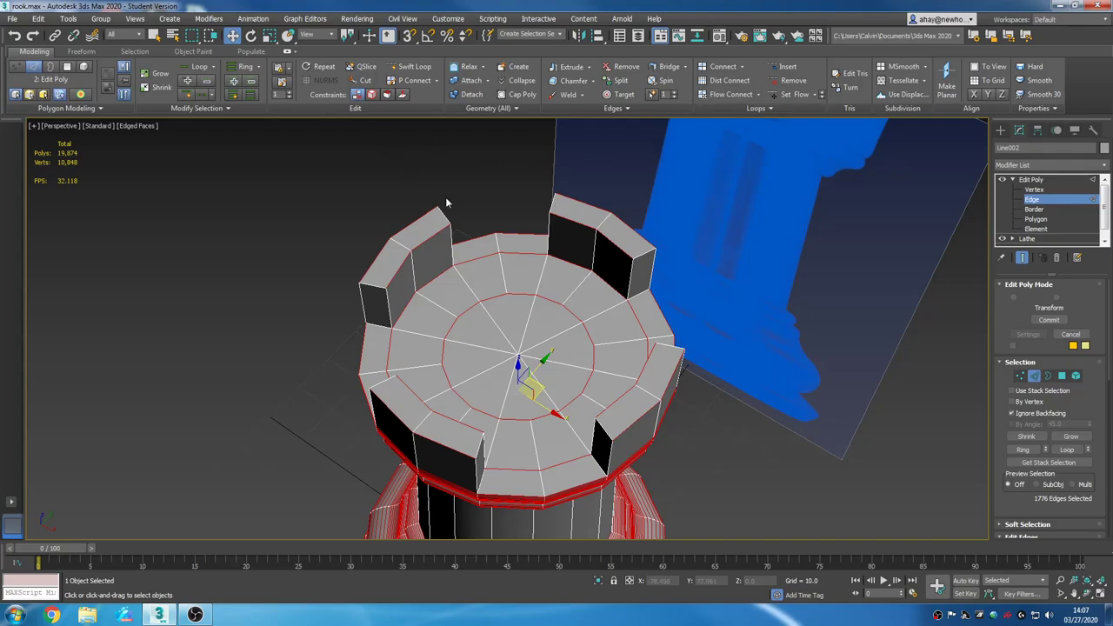
Apply Flow Connect to the selected edges and check the added vertical edges on the cap, shaft and base.
{"action": "left_click", "coordinate": [739, 96]}
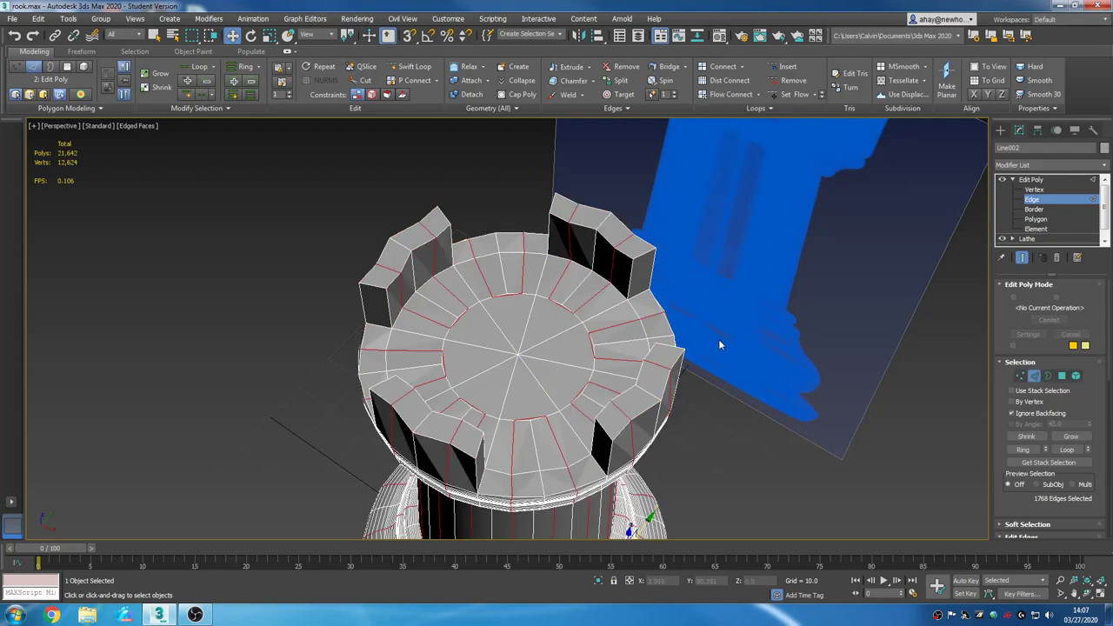
{"action": "scroll", "coordinate": [722, 313], "scroll_direction": "down", "scroll_amount": 5}
{"action": "middle_click_drag", "start_coordinate": [763, 298], "coordinate": [704, 288], "text": "alt"}
{"action": "scroll", "coordinate": [666, 257], "scroll_direction": "up", "scroll_amount": 5}
{"action": "scroll", "coordinate": [709, 313], "scroll_direction": "down", "scroll_amount": 4}
{"action": "middle_click_drag", "start_coordinate": [709, 341], "coordinate": [675, 235]}
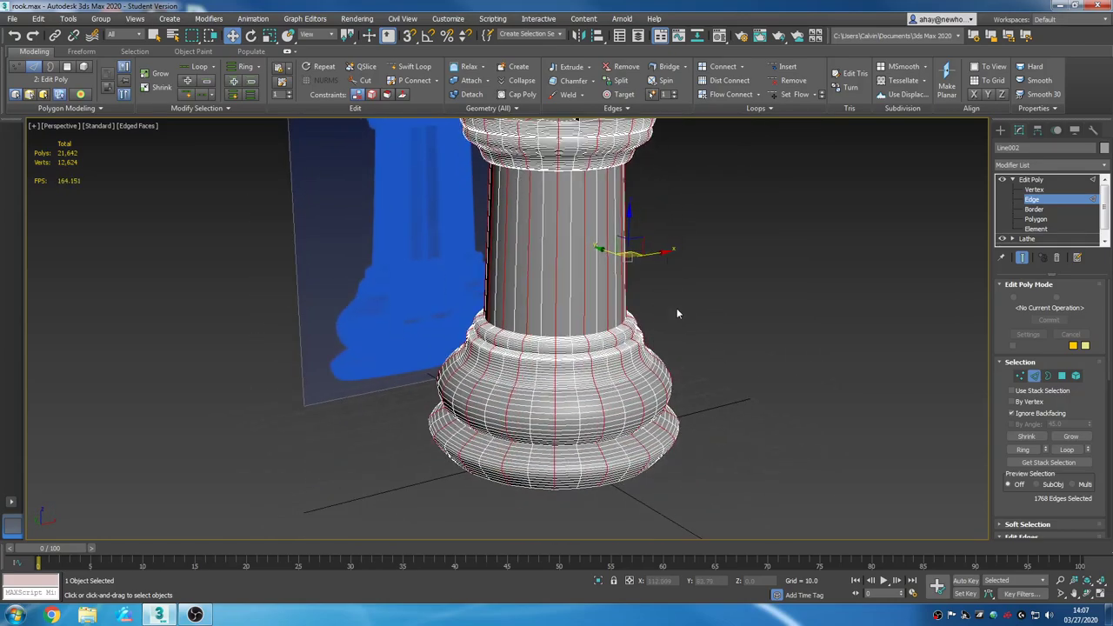
{"action": "middle_click_drag", "start_coordinate": [681, 280], "coordinate": [658, 327]}
{"action": "scroll", "coordinate": [624, 200], "scroll_direction": "up", "scroll_amount": 3}
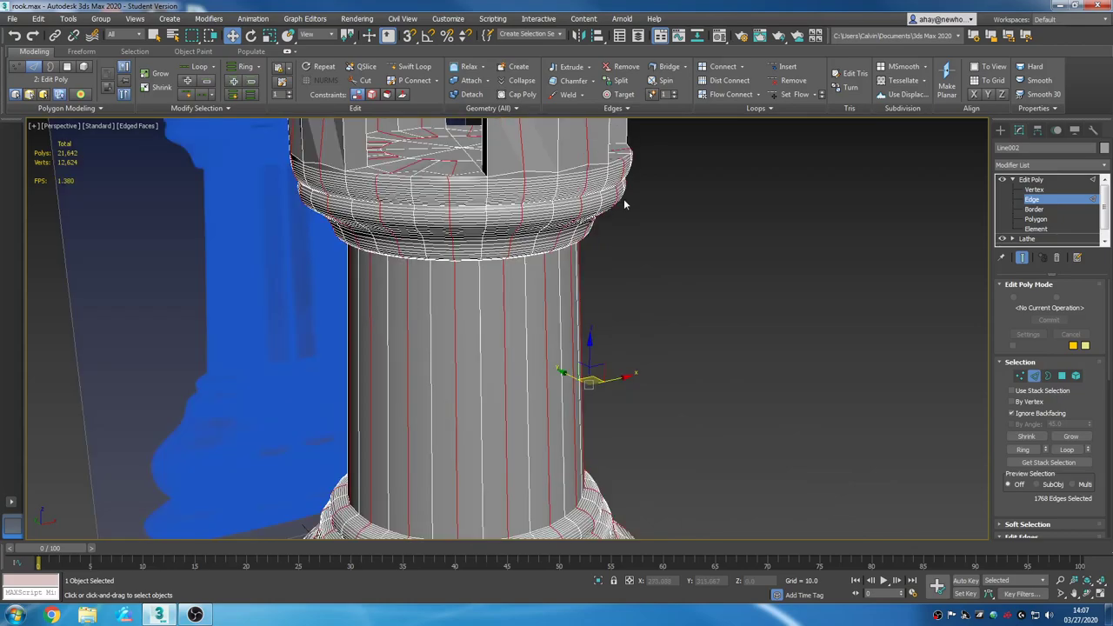
{"action": "middle_click_drag", "start_coordinate": [625, 204], "coordinate": [612, 309]}
{"action": "middle_click_drag", "start_coordinate": [636, 375], "coordinate": [753, 321]}
{"action": "middle_click_drag", "start_coordinate": [700, 375], "coordinate": [786, 368], "text": "alt"}
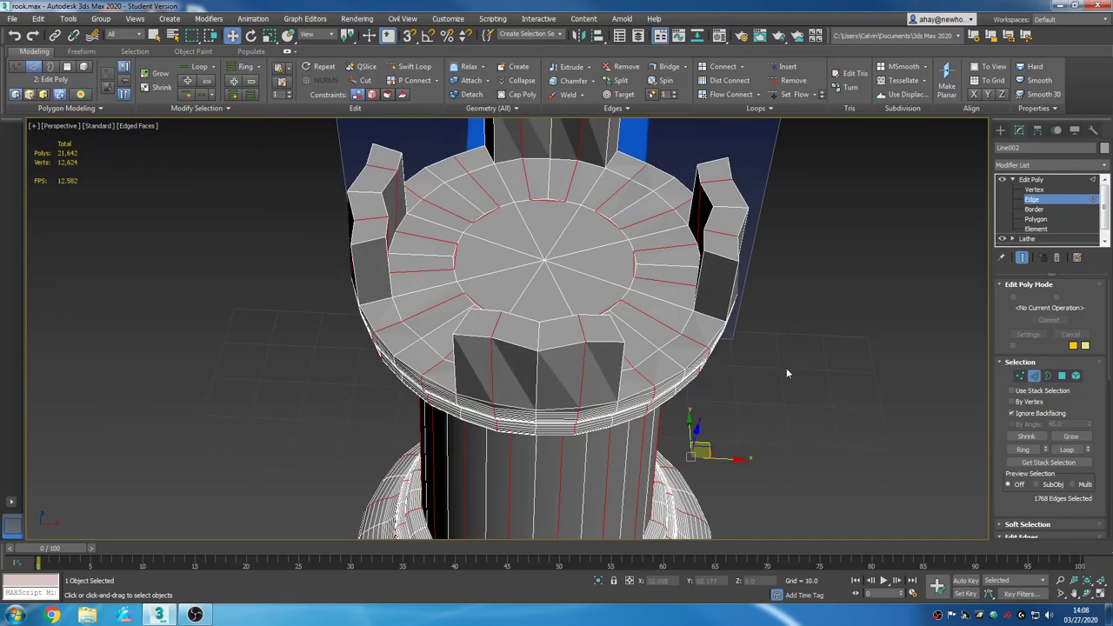
Leave edge level, deselect the rook, and examine the shading of its battlements and rim from the side.
{"action": "right_click", "coordinate": [643, 296]}
{"action": "mouse_move", "coordinate": [687, 415]}
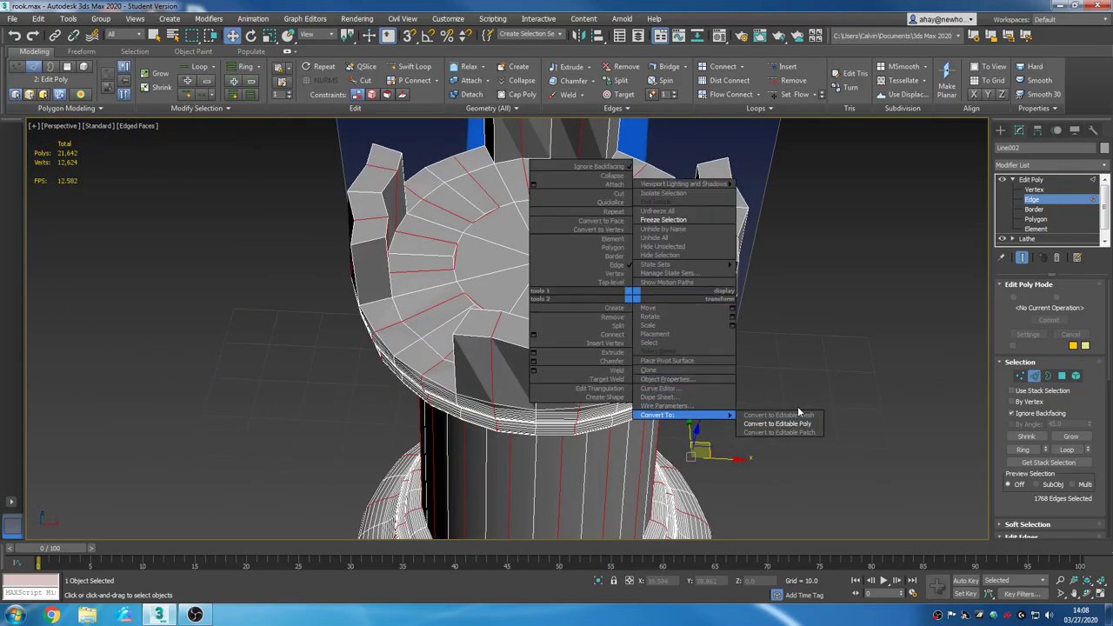
{"action": "left_click", "coordinate": [1039, 181]}
{"action": "left_click", "coordinate": [1030, 180]}
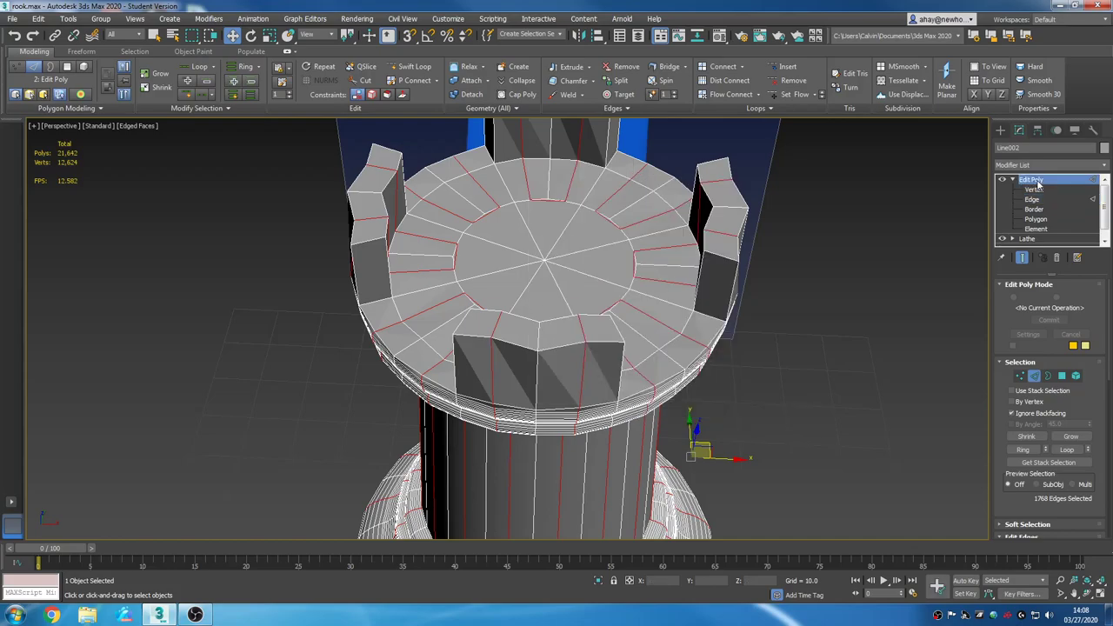
{"action": "left_click", "coordinate": [1013, 180]}
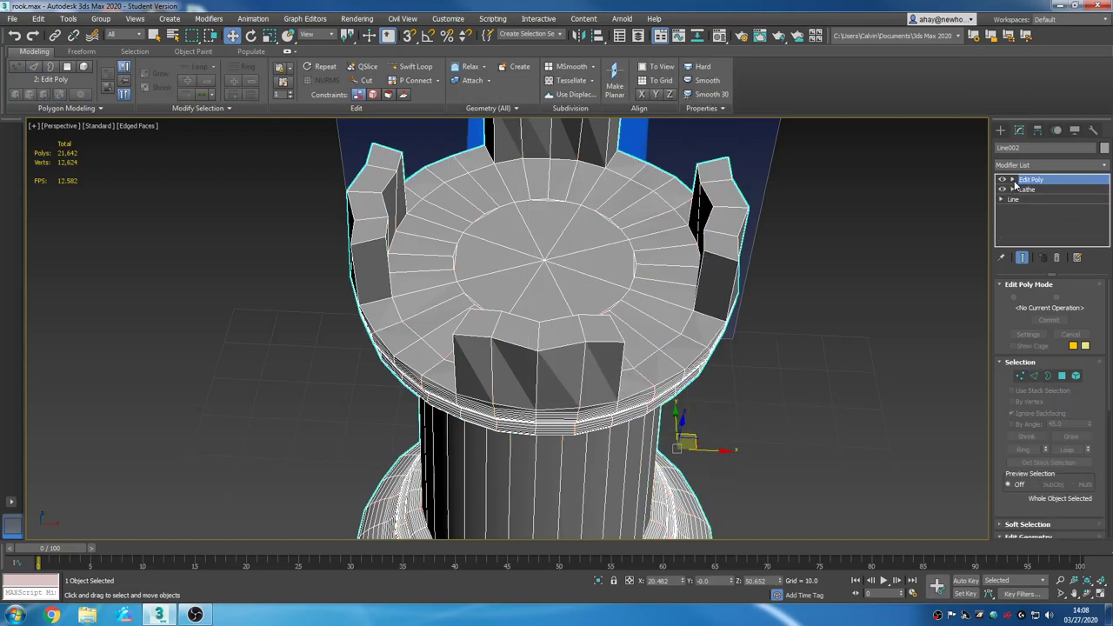
{"action": "left_click", "coordinate": [888, 337]}
{"action": "middle_click_drag", "start_coordinate": [889, 337], "coordinate": [793, 331], "text": "alt"}
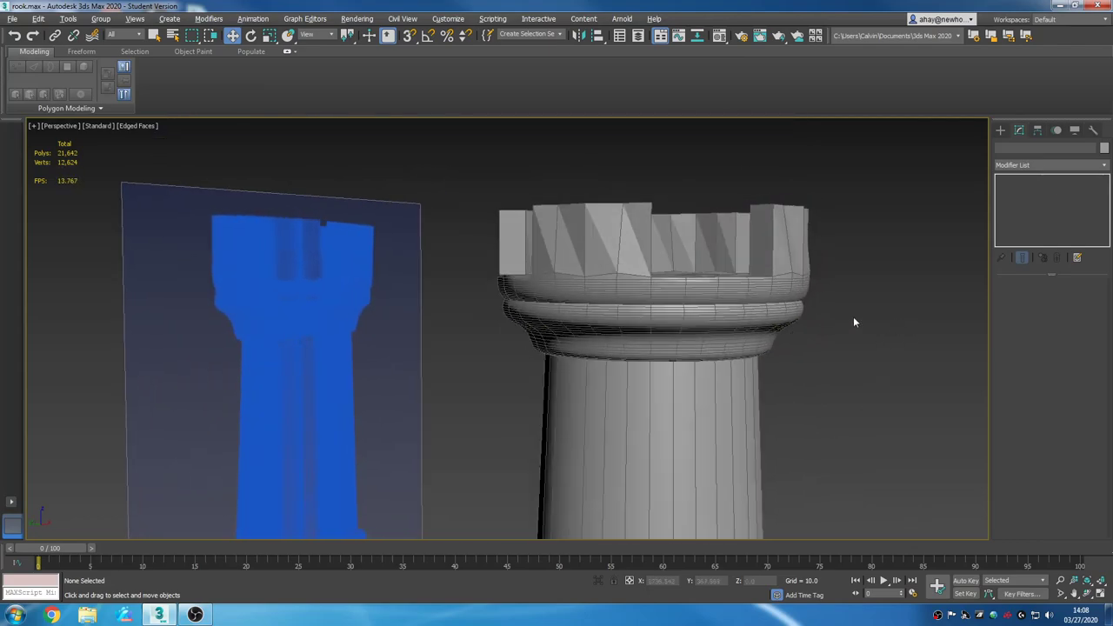
{"action": "scroll", "coordinate": [843, 310], "scroll_direction": "up", "scroll_amount": 3}
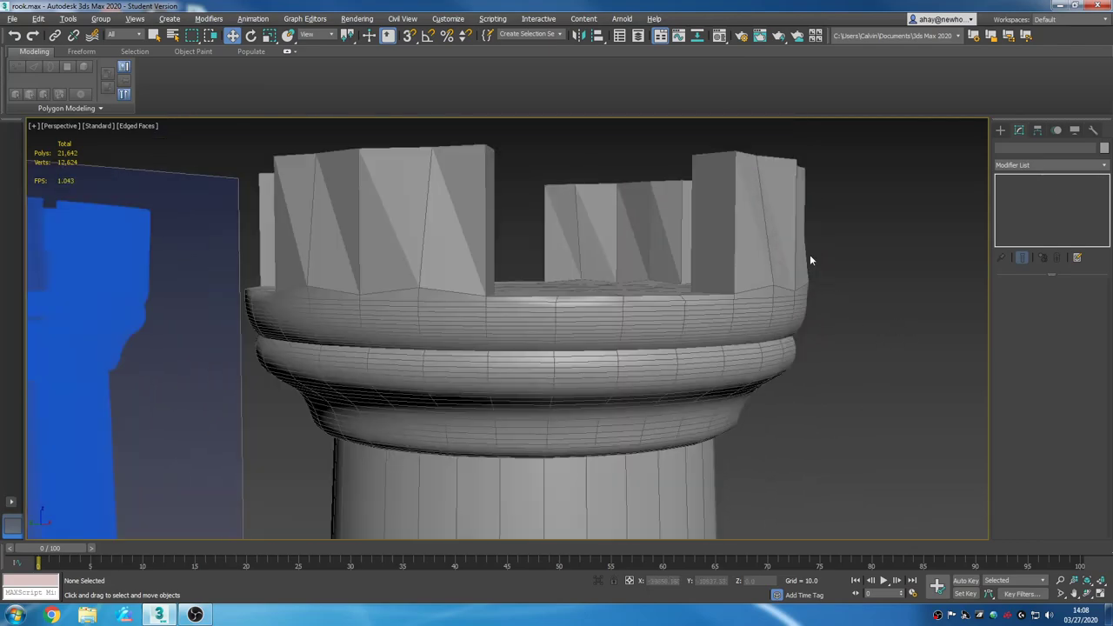
Reselect the rook, switch to polygon level, and delete the battlement polygons that face the view.
{"action": "left_click", "coordinate": [1000, 129]}
{"action": "left_click_drag", "start_coordinate": [783, 344], "coordinate": [782, 343]}
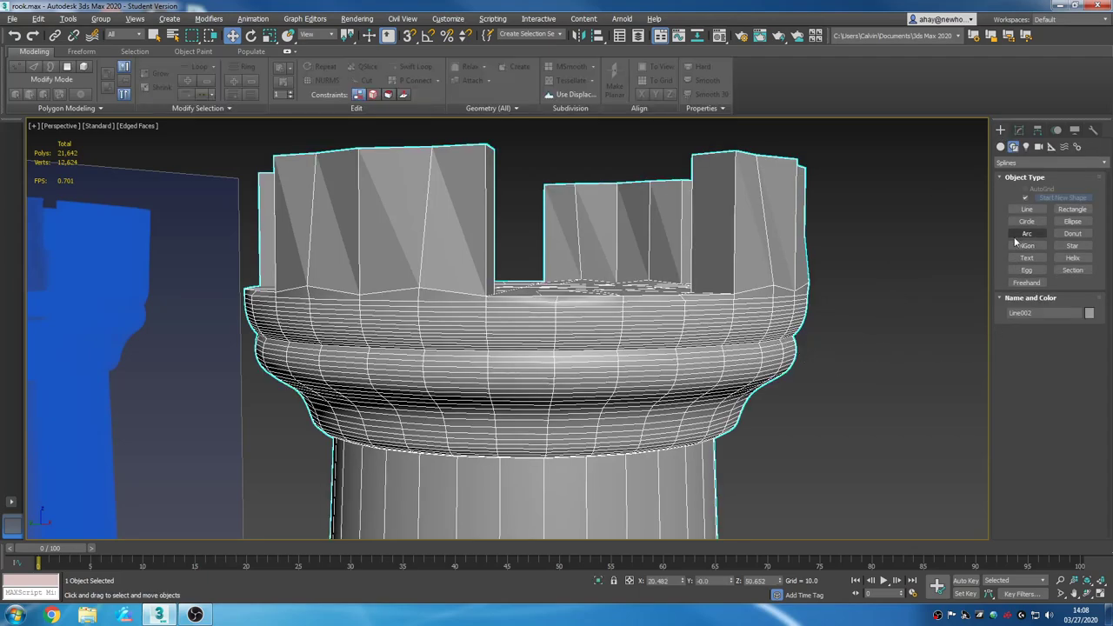
{"action": "left_click", "coordinate": [1019, 130]}
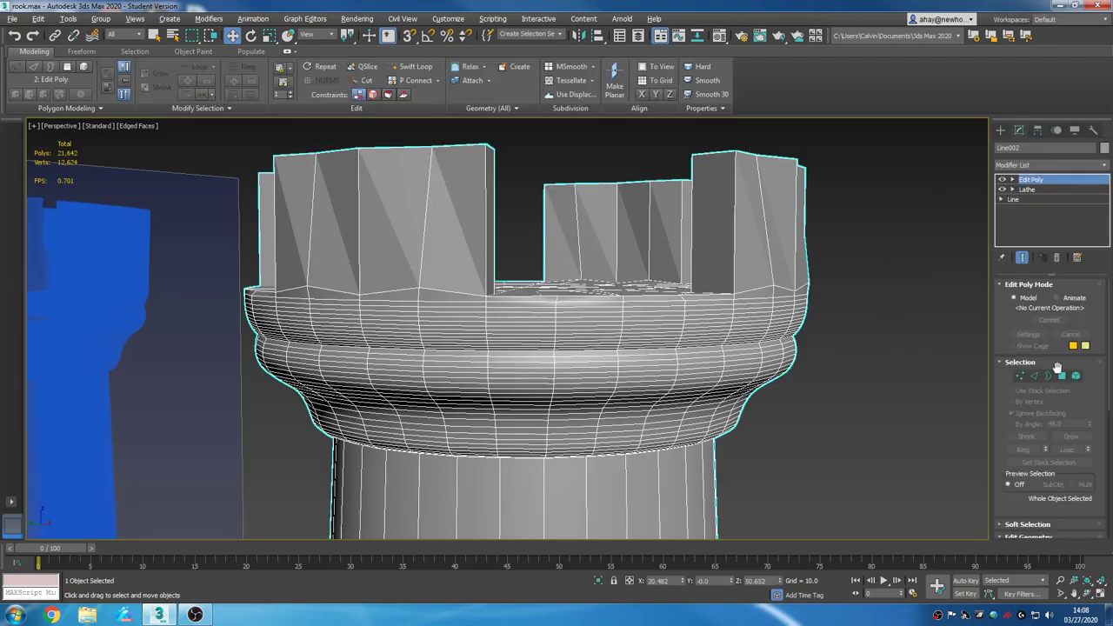
{"action": "left_click", "coordinate": [1062, 375]}
{"action": "left_click_drag", "start_coordinate": [978, 291], "coordinate": [297, 136]}
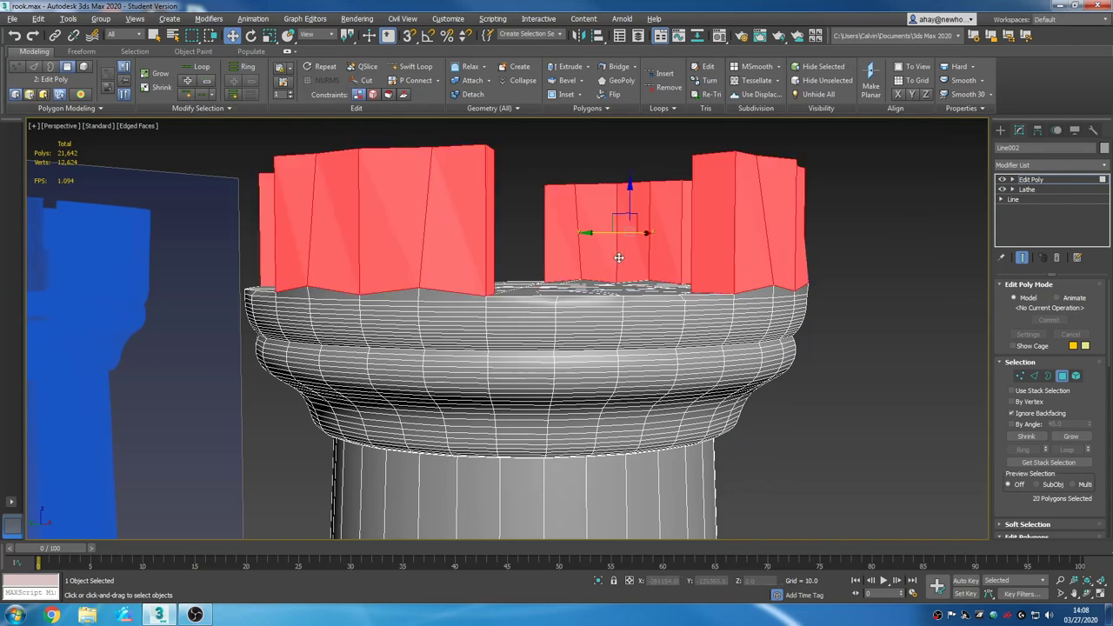
{"action": "key", "text": "Delete"}
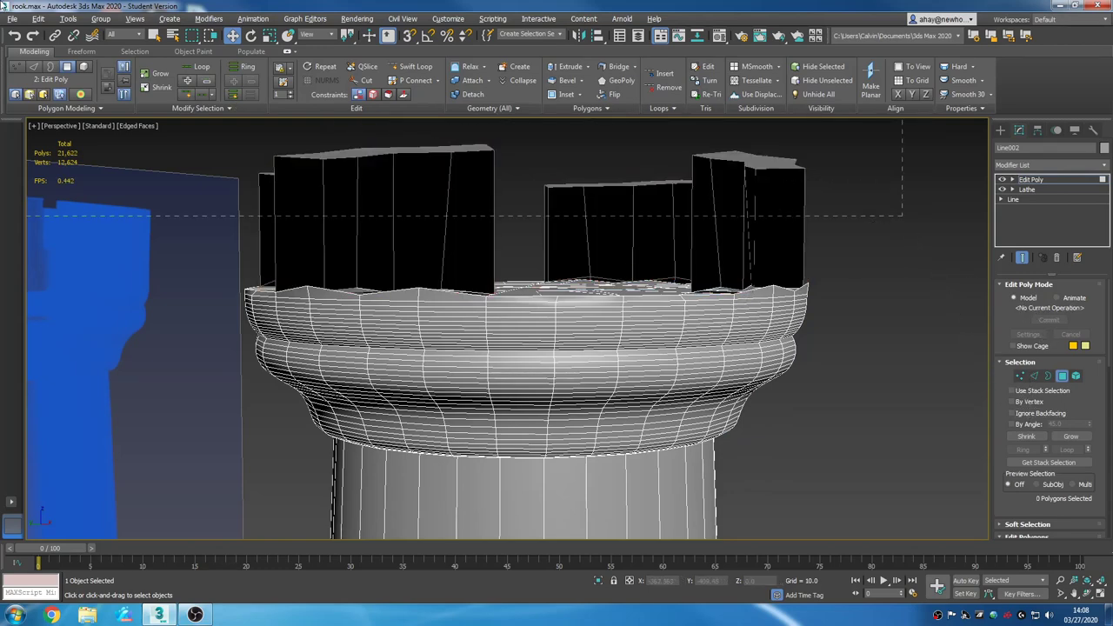
Delete the remaining battlement polygons and check the rook's cap from above.
{"action": "left_click_drag", "start_coordinate": [4, 5], "coordinate": [5, 7]}
{"action": "key", "text": "Delete"}
{"action": "scroll", "coordinate": [658, 329], "scroll_direction": "down", "scroll_amount": 3}
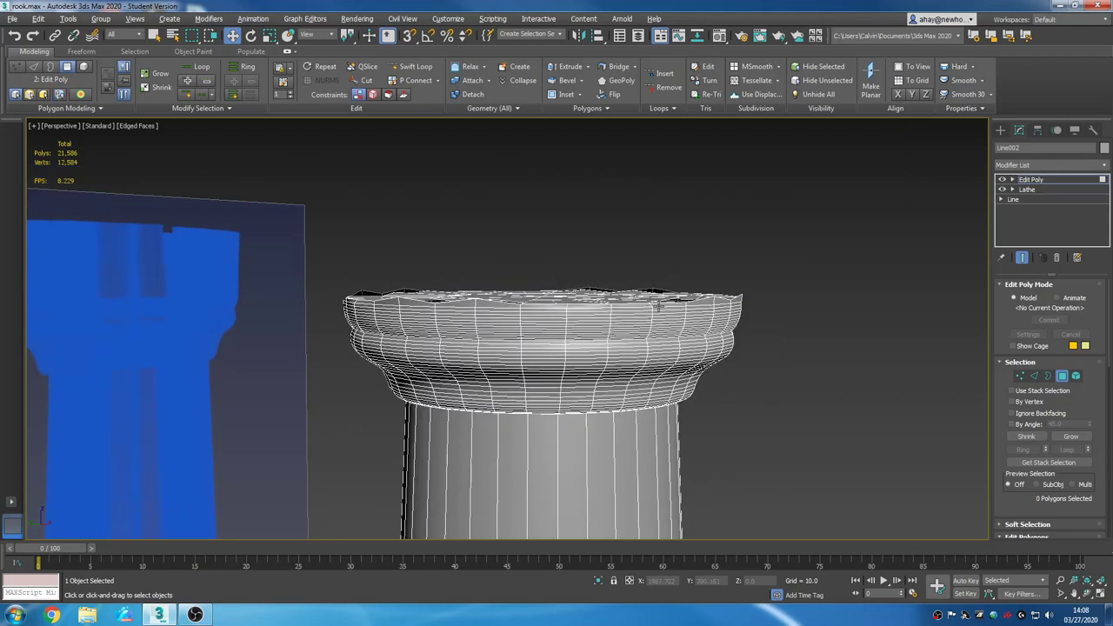
{"action": "middle_click_drag", "start_coordinate": [663, 309], "coordinate": [453, 246], "text": "alt"}
{"action": "middle_click_drag", "start_coordinate": [462, 340], "coordinate": [556, 374], "text": "alt"}
{"action": "key", "text": "alt+w"}
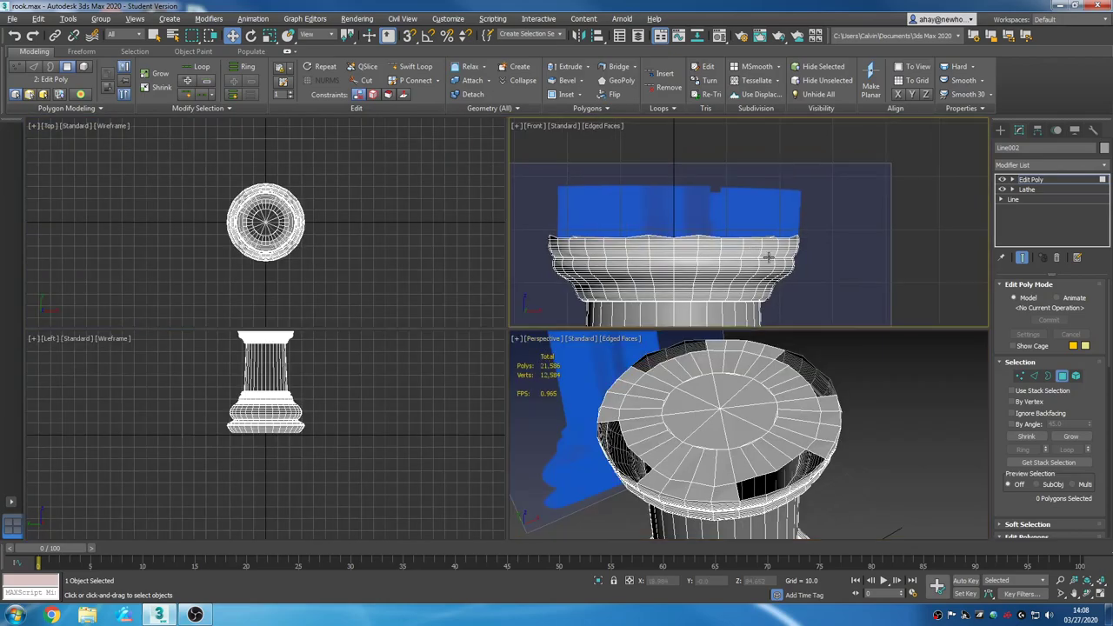
Switch to vertex level in the front view and select the raised vertices along the rim's upper edge.
{"action": "left_click", "coordinate": [715, 243]}
{"action": "key", "text": "alt+w"}
{"action": "scroll", "coordinate": [695, 286], "scroll_direction": "down", "scroll_amount": 2}
{"action": "left_click", "coordinate": [1014, 376]}
{"action": "left_click_drag", "start_coordinate": [105, 271], "coordinate": [922, 318]}
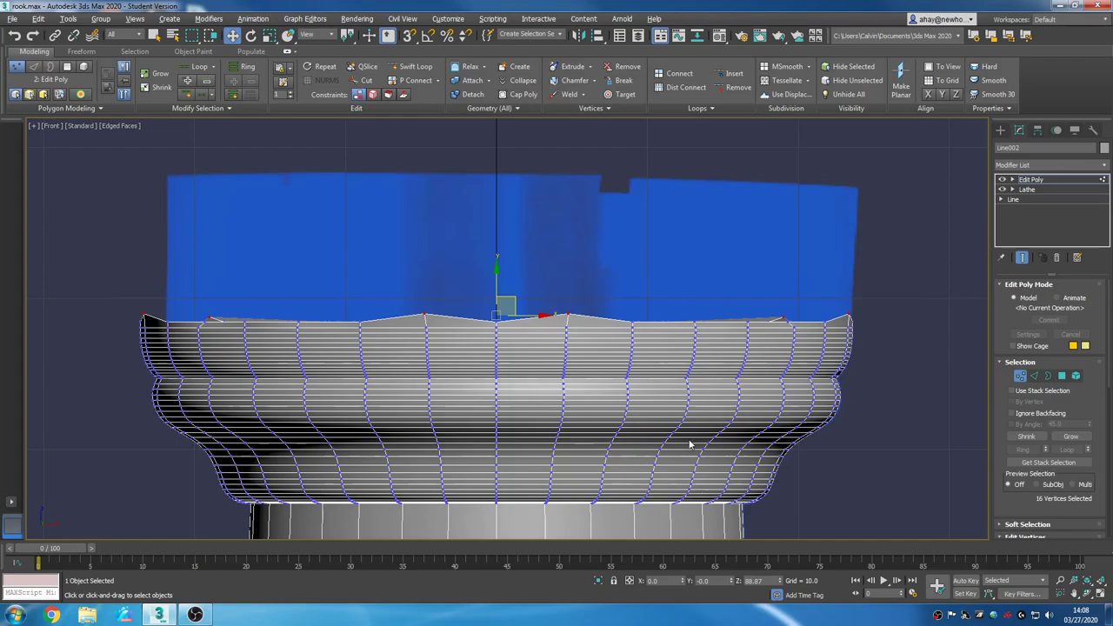
{"action": "scroll", "coordinate": [536, 376], "scroll_direction": "up", "scroll_amount": 4}
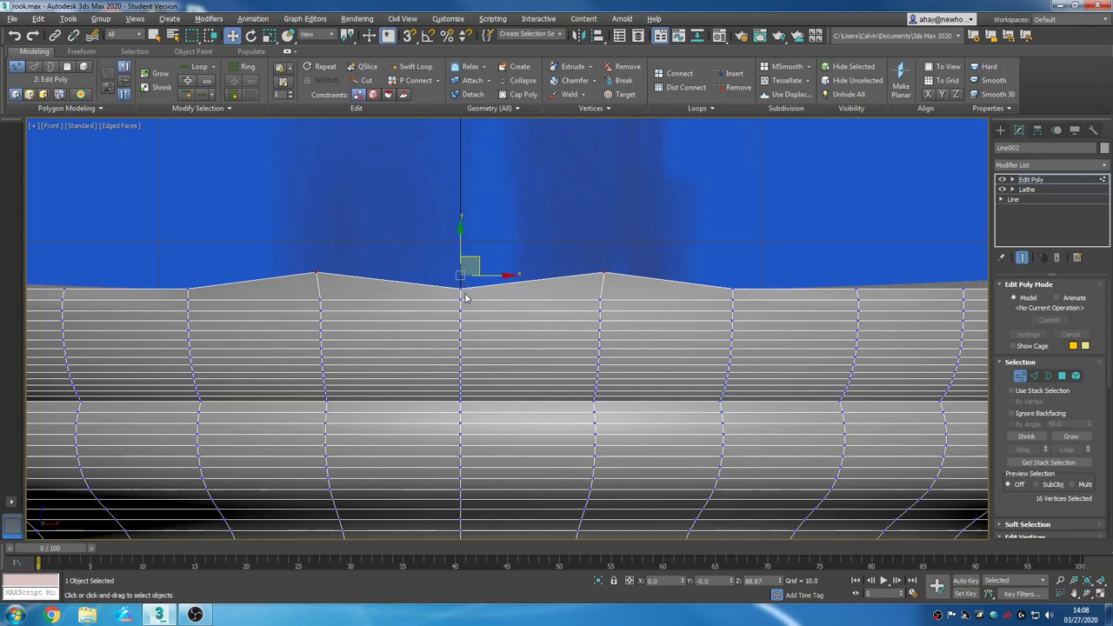
Copy the Z height of the low central vertex on the rim's upper edge and clear the selection.
{"action": "left_click", "coordinate": [462, 288]}
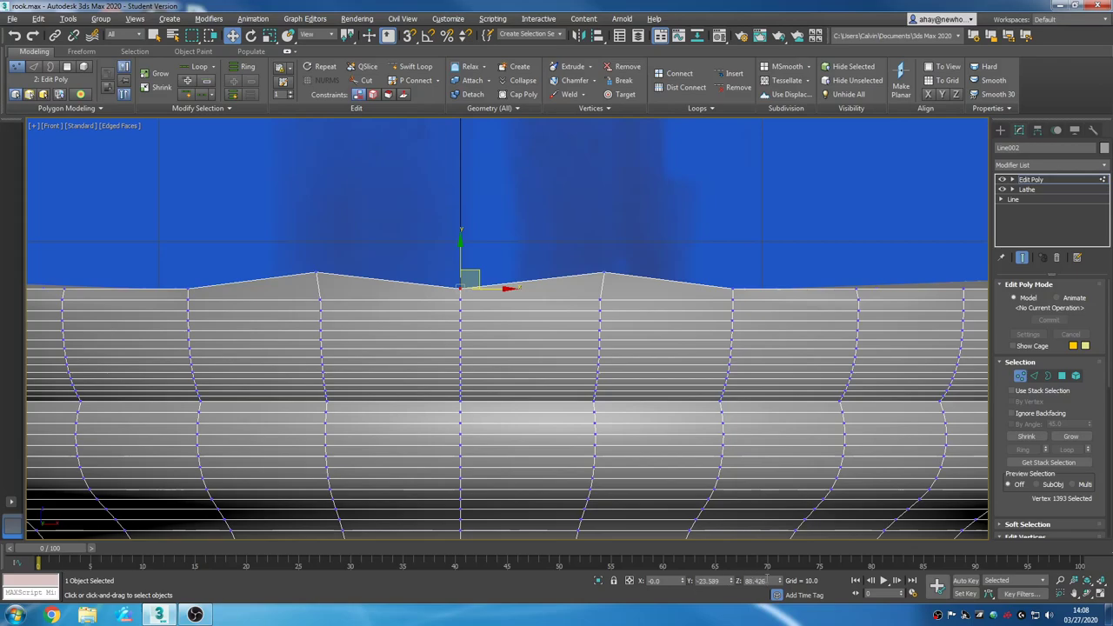
{"action": "scroll", "coordinate": [574, 439], "scroll_direction": "down", "scroll_amount": 4}
{"action": "left_click_drag", "start_coordinate": [288, 335], "coordinate": [883, 390]}
{"action": "left_click", "coordinate": [840, 433]}
{"action": "scroll", "coordinate": [648, 391], "scroll_direction": "up", "scroll_amount": 4}
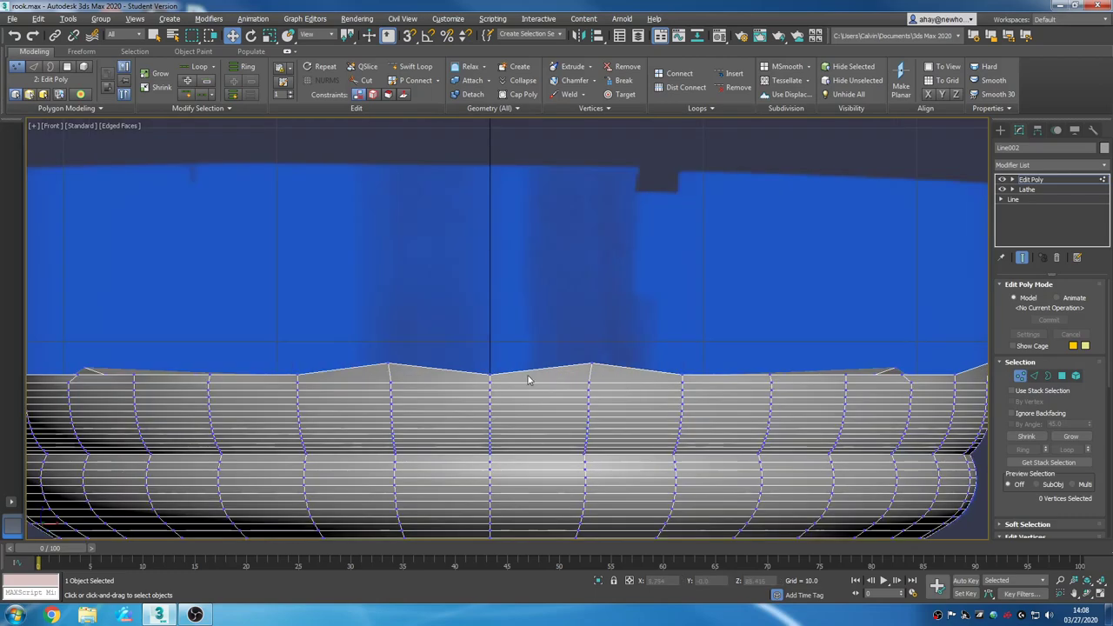
{"action": "left_click", "coordinate": [491, 375]}
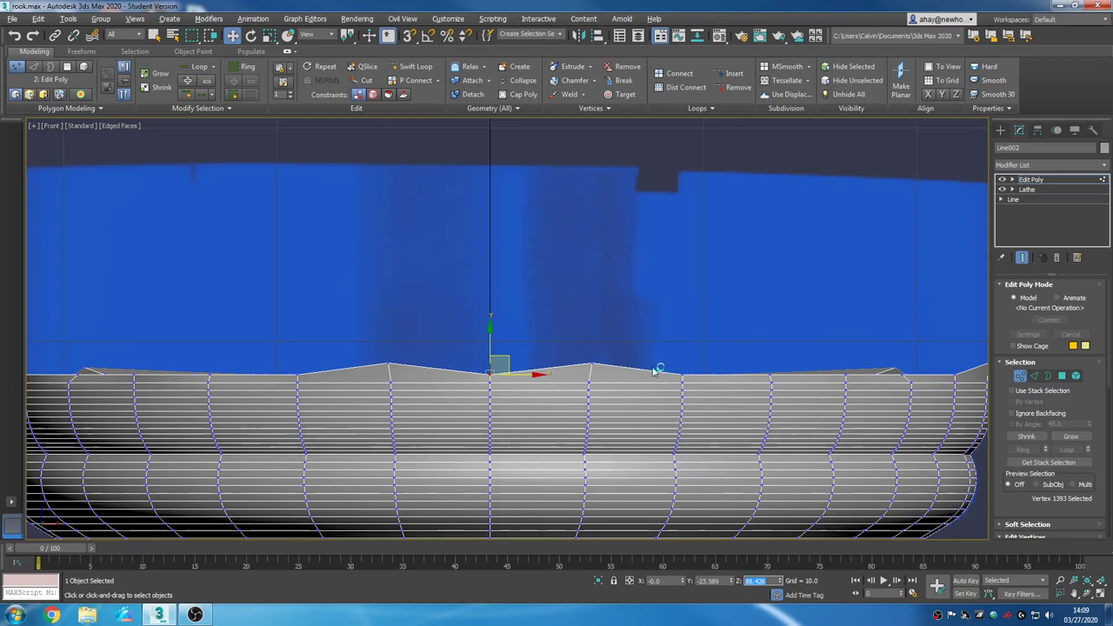
{"action": "left_click", "coordinate": [639, 330]}
{"action": "scroll", "coordinate": [636, 336], "scroll_direction": "down", "scroll_amount": 4}
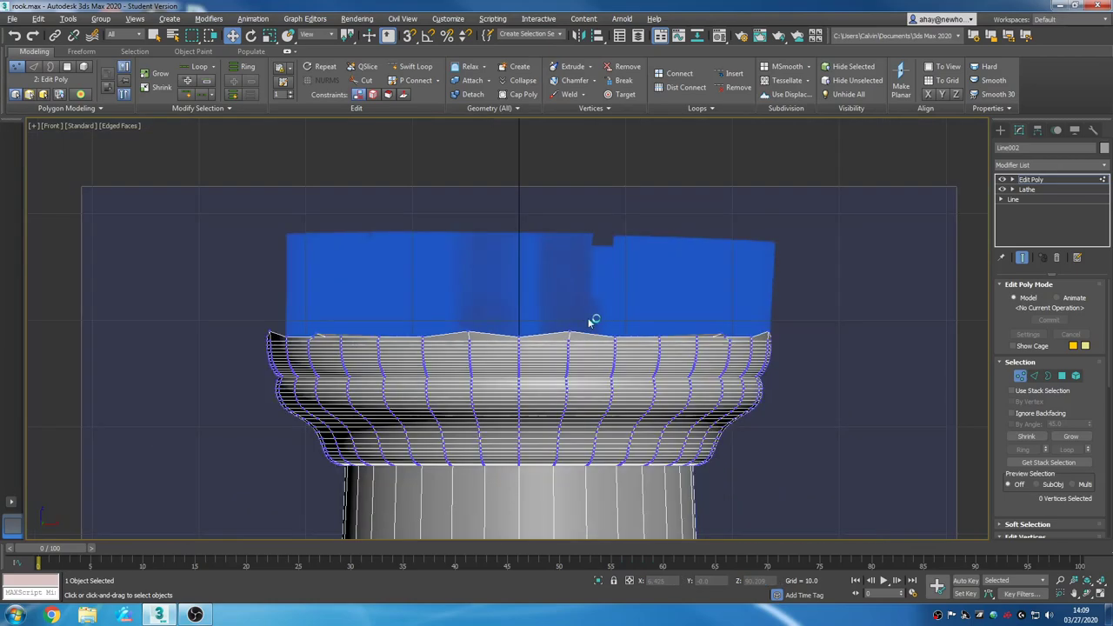
Select only the raised vertices along the rim's upper edge and set their Z height to 88.426.
{"action": "left_click_drag", "start_coordinate": [813, 345], "coordinate": [833, 339]}
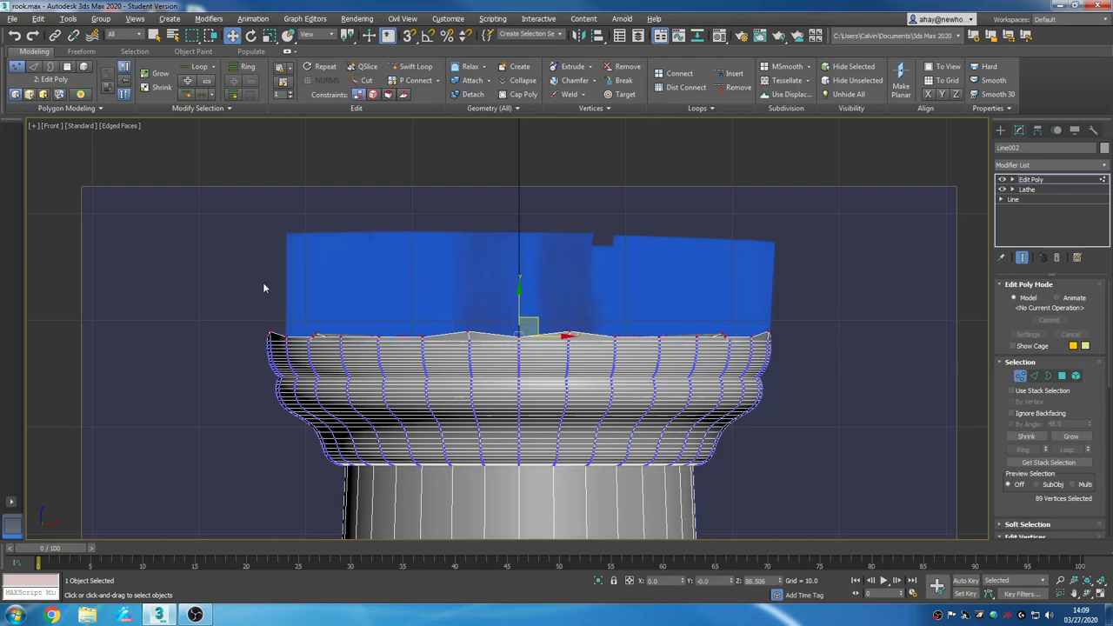
{"action": "left_click", "coordinate": [217, 291]}
{"action": "left_click_drag", "start_coordinate": [782, 340], "coordinate": [788, 338]}
{"action": "scroll", "coordinate": [656, 326], "scroll_direction": "up", "scroll_amount": 2}
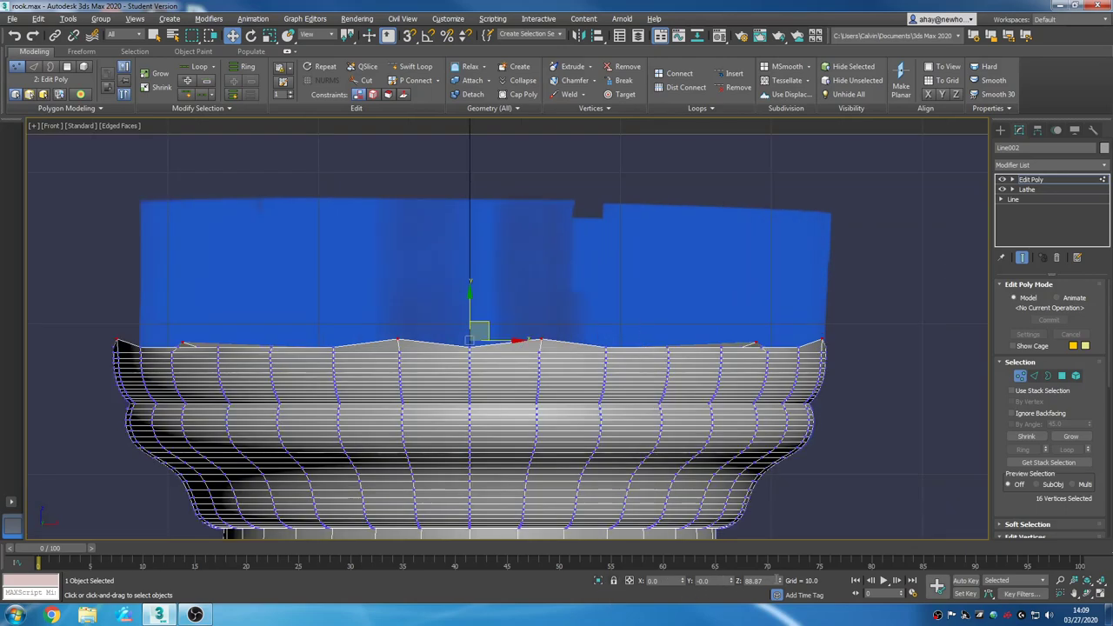
{"action": "left_click", "coordinate": [754, 580]}
{"action": "key", "text": "Return"}
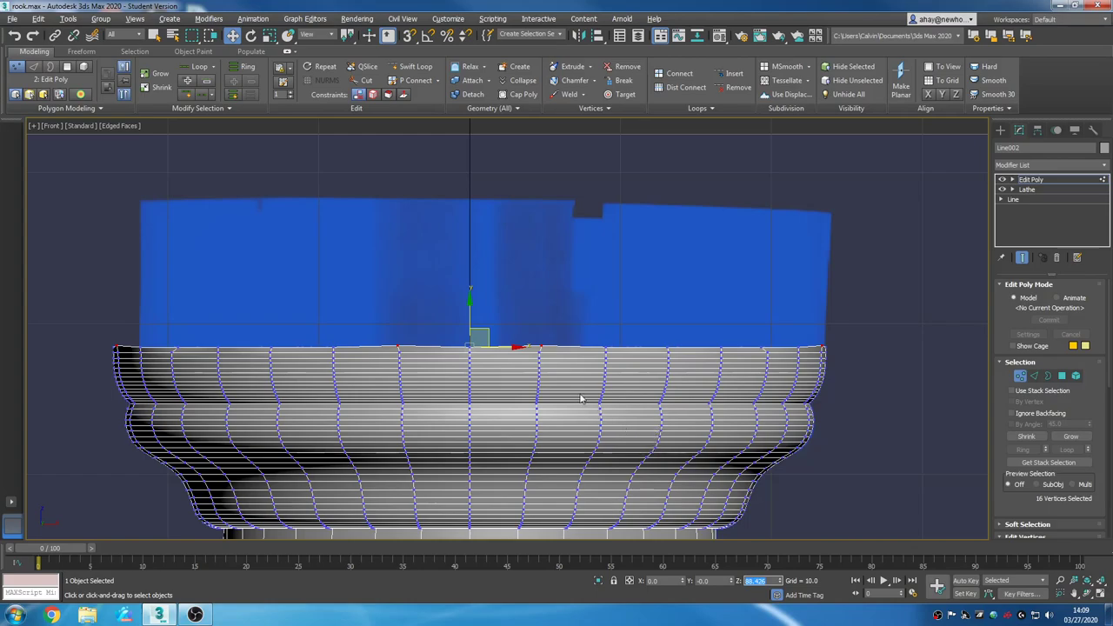
Inspect the levelled rim in perspective, undo the height change, and deselect the vertices.
{"action": "middle_click_drag", "start_coordinate": [491, 378], "coordinate": [542, 394]}
{"action": "key", "text": "alt+w"}
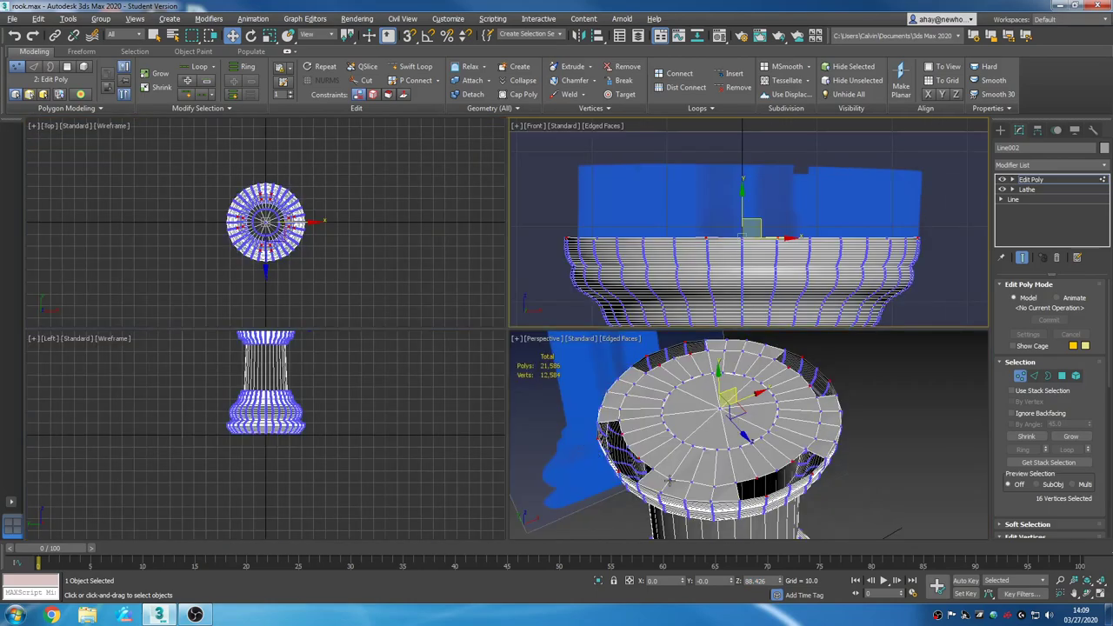
{"action": "middle_click_drag", "start_coordinate": [708, 463], "coordinate": [634, 433], "text": "alt"}
{"action": "scroll", "coordinate": [680, 465], "scroll_direction": "up", "scroll_amount": 3}
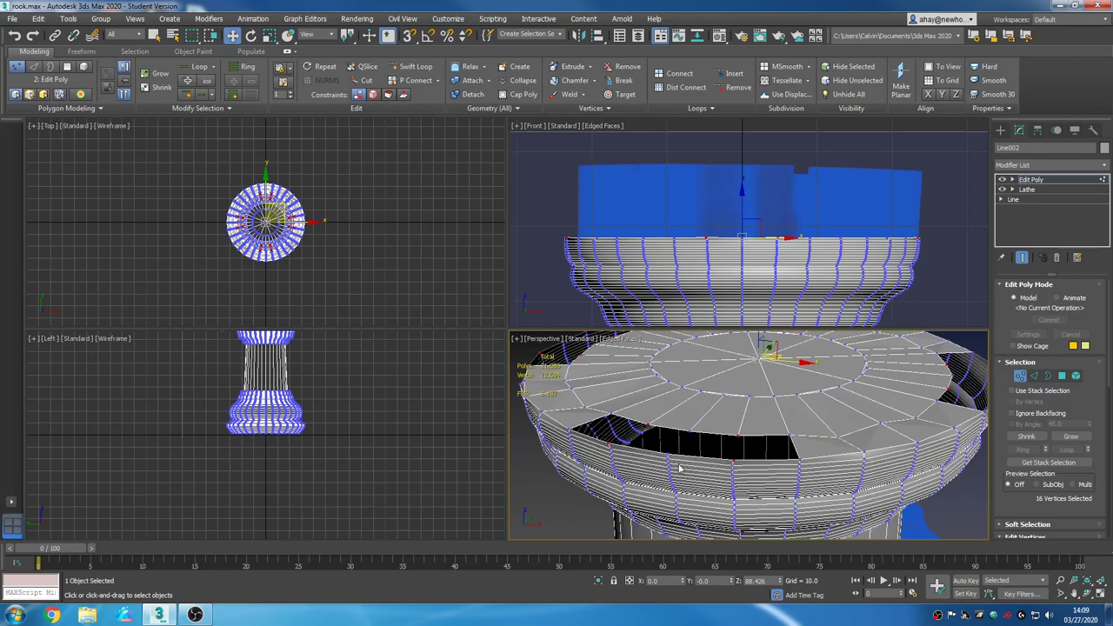
{"action": "key", "text": "ctrl+z"}
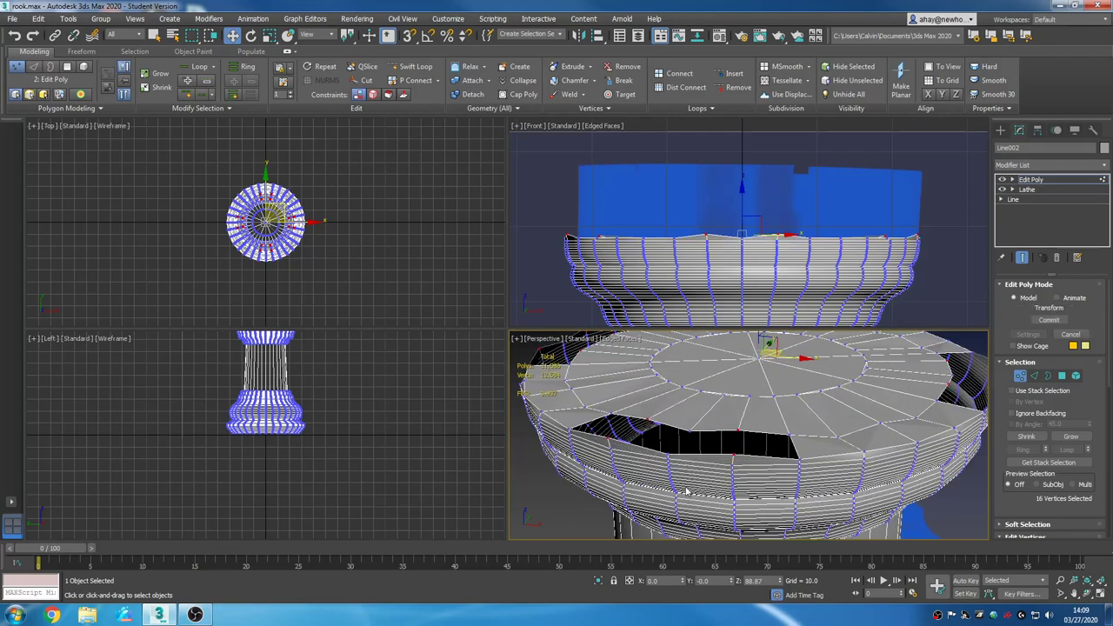
{"action": "left_click", "coordinate": [546, 523]}
{"action": "scroll", "coordinate": [609, 414], "scroll_direction": "up", "scroll_amount": 5}
{"action": "scroll", "coordinate": [609, 414], "scroll_direction": "down", "scroll_amount": 5}
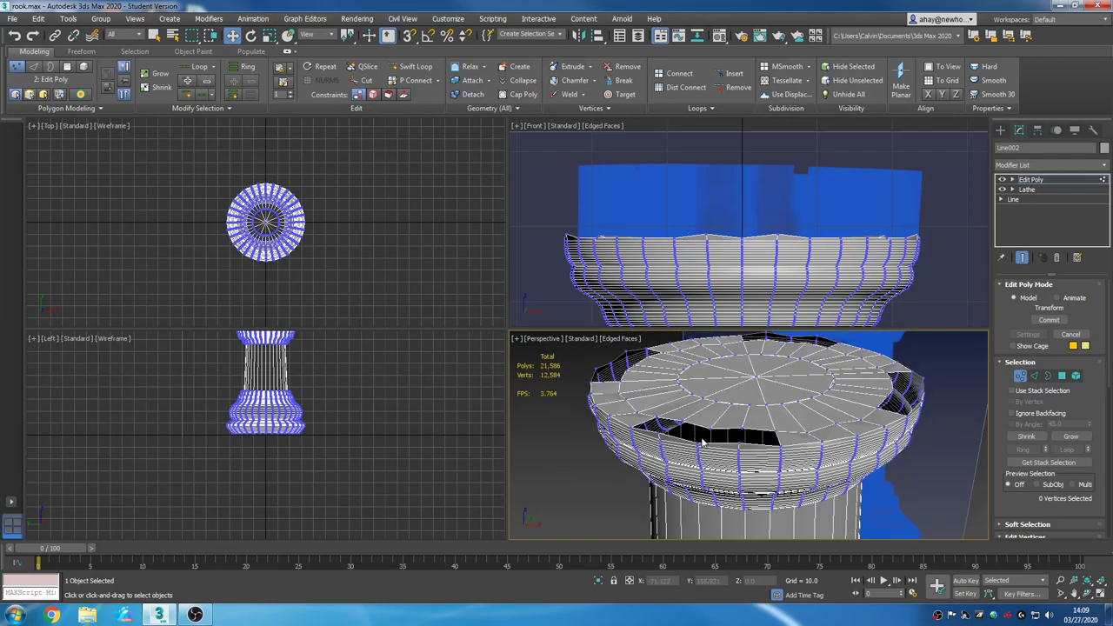
{"action": "scroll", "coordinate": [700, 437], "scroll_direction": "down", "scroll_amount": 4}
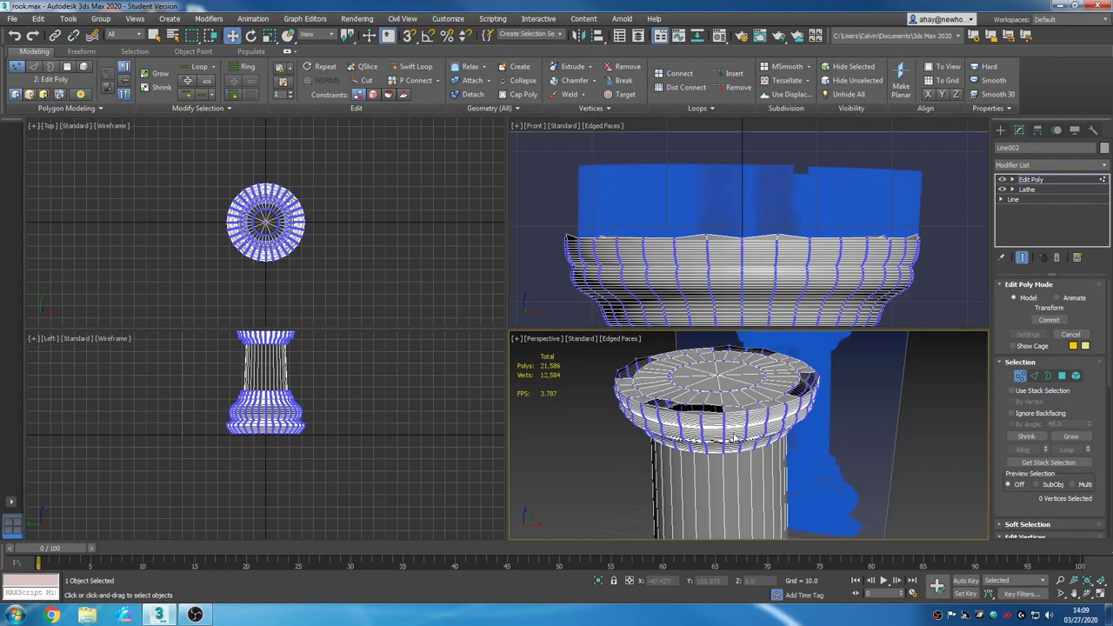
Reopen the recent scene rook.max without saving the current changes.
{"action": "left_click", "coordinate": [38, 18]}
{"action": "mouse_move", "coordinate": [13, 18]}
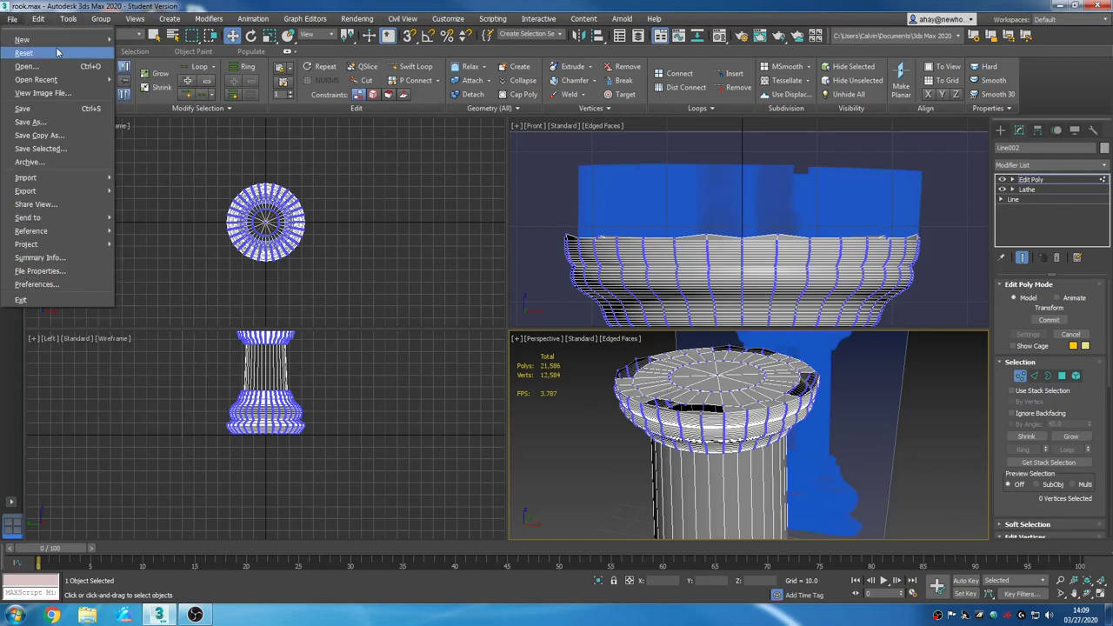
{"action": "mouse_move", "coordinate": [70, 79]}
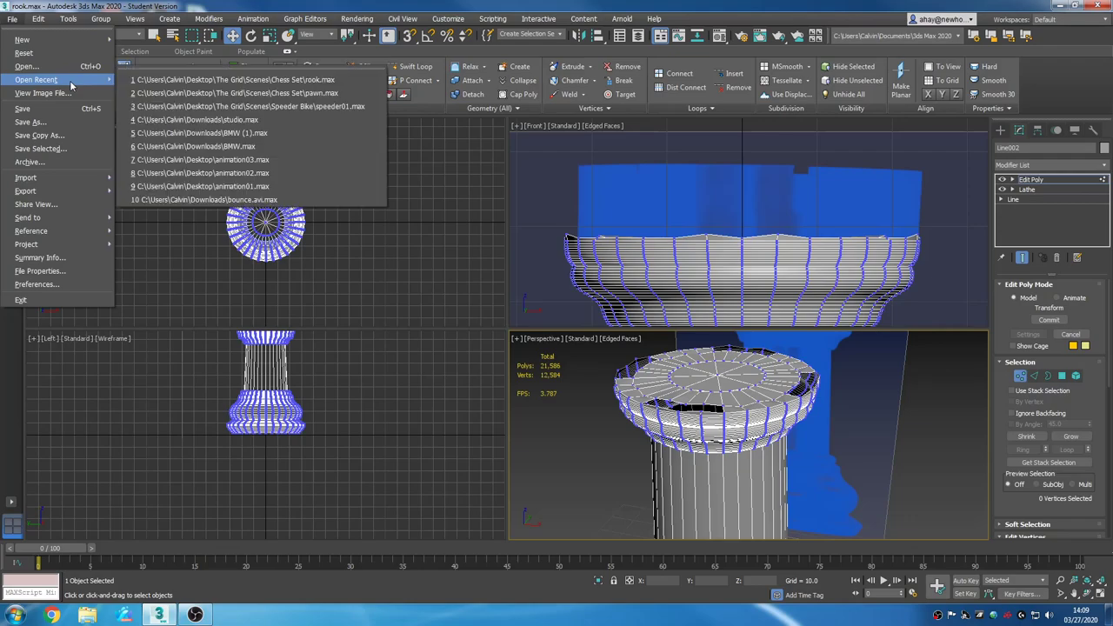
{"action": "left_click", "coordinate": [209, 80]}
{"action": "left_click", "coordinate": [556, 325]}
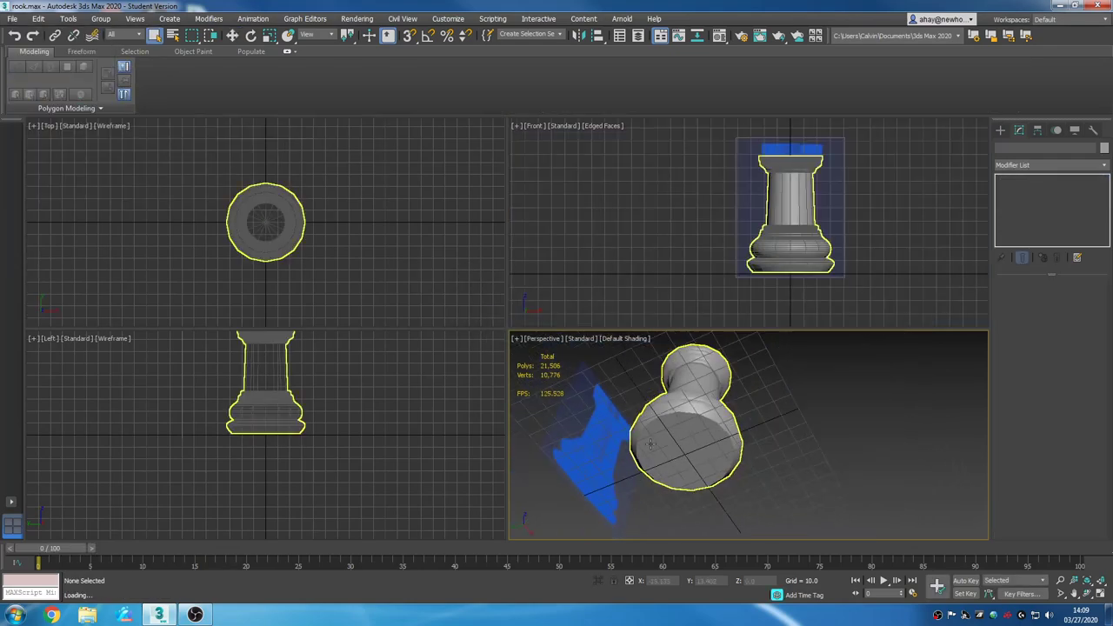
Select the rook, display its edged faces, and maximize the perspective view on its top cap.
{"action": "scroll", "coordinate": [651, 445], "scroll_direction": "down", "scroll_amount": 3}
{"action": "left_click", "coordinate": [700, 453]}
{"action": "middle_click_drag", "start_coordinate": [730, 440], "coordinate": [723, 514], "text": "alt"}
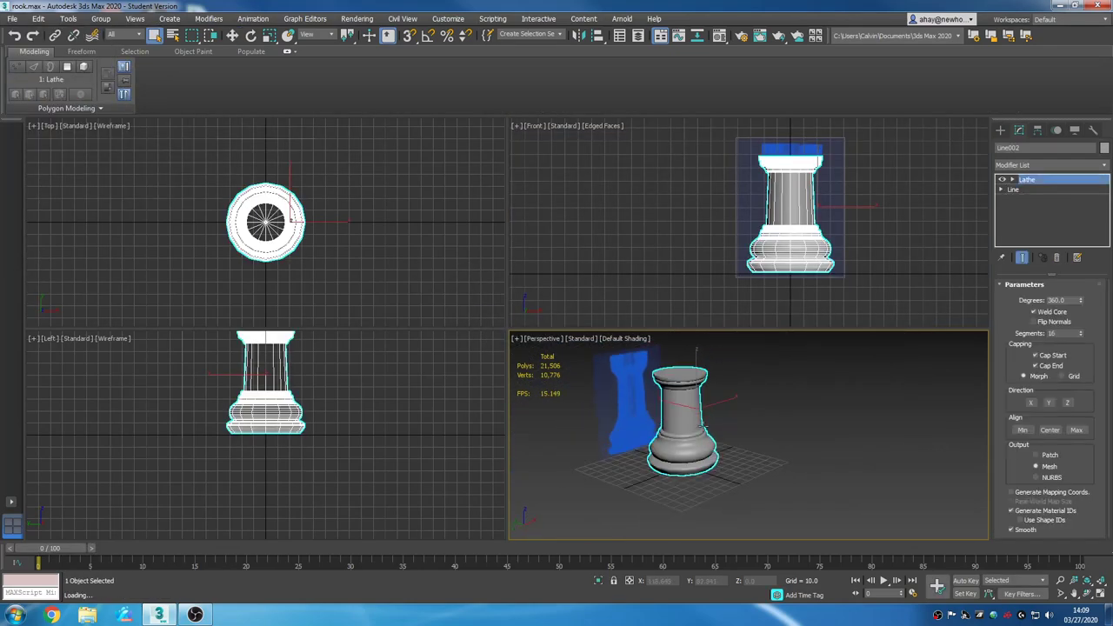
{"action": "scroll", "coordinate": [696, 398], "scroll_direction": "up", "scroll_amount": 4}
{"action": "key", "text": "F4"}
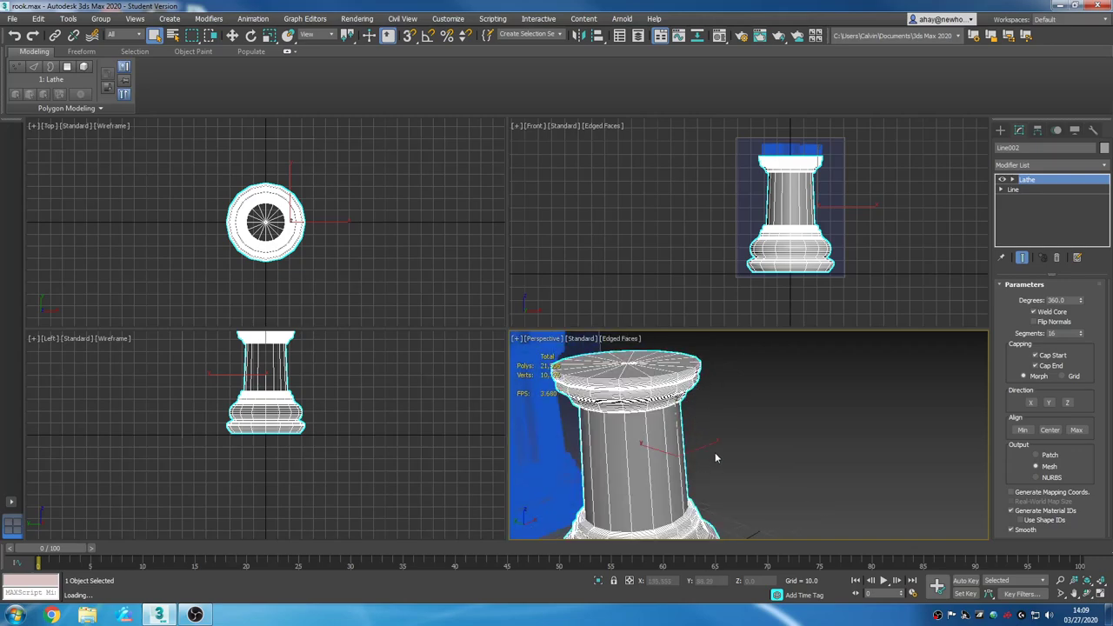
{"action": "middle_click_drag", "start_coordinate": [764, 454], "coordinate": [832, 458], "text": "alt"}
{"action": "key", "text": "alt+w"}
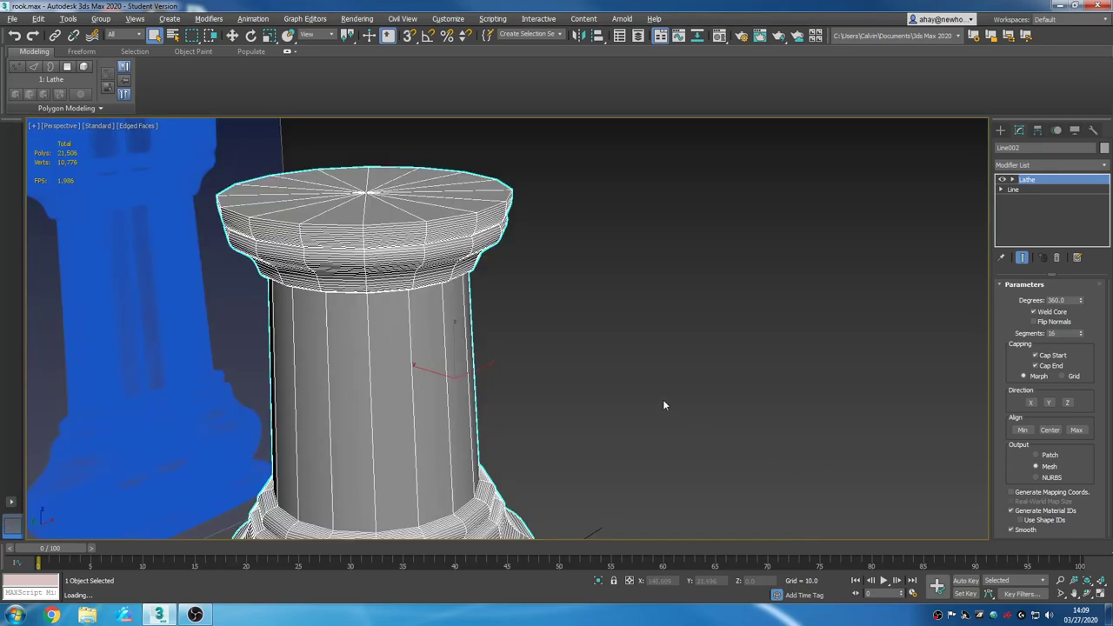
{"action": "middle_click_drag", "start_coordinate": [663, 404], "coordinate": [741, 415], "text": "alt"}
{"action": "middle_click_drag", "start_coordinate": [643, 368], "coordinate": [668, 396], "text": "alt"}
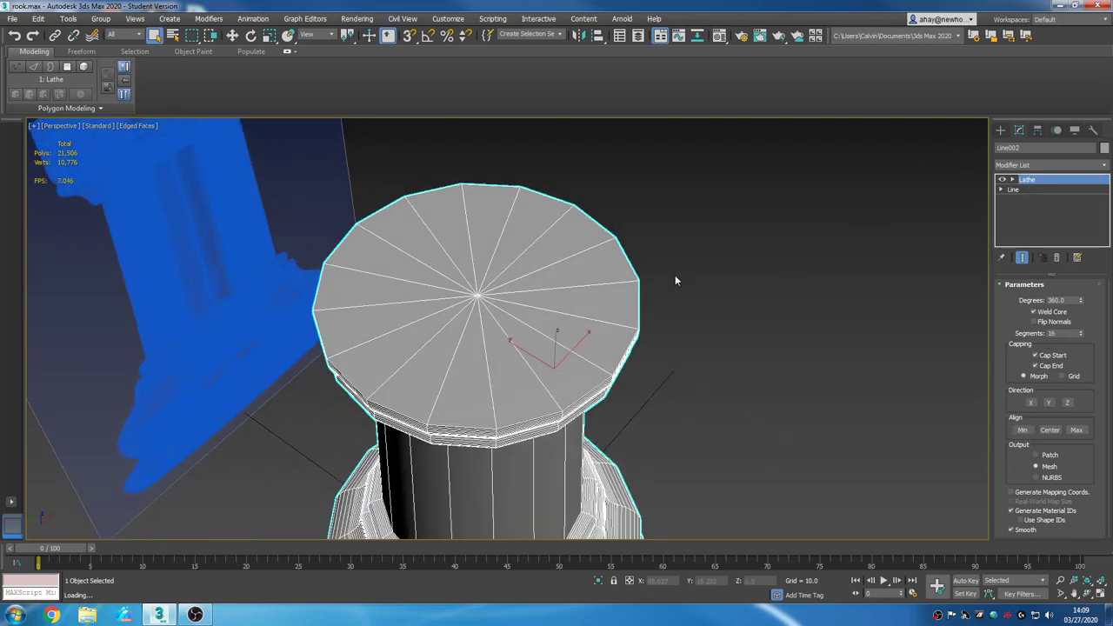
Add an Edit Poly modifier and delete the center vertex of the rook's top cap.
{"action": "left_click", "coordinate": [1039, 164]}
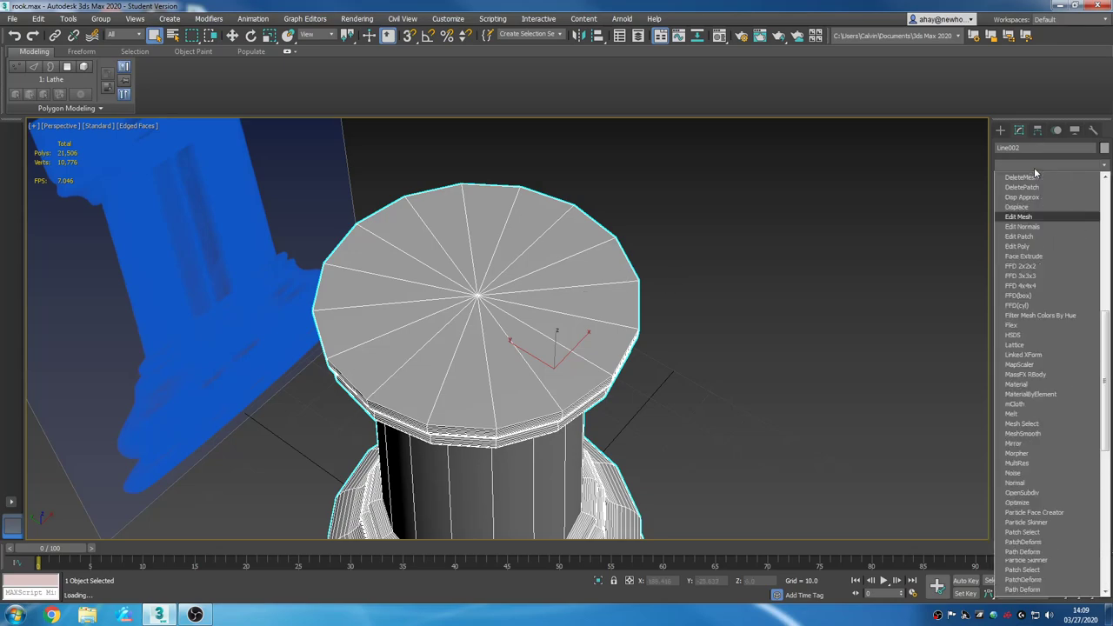
{"action": "left_click", "coordinate": [1023, 206]}
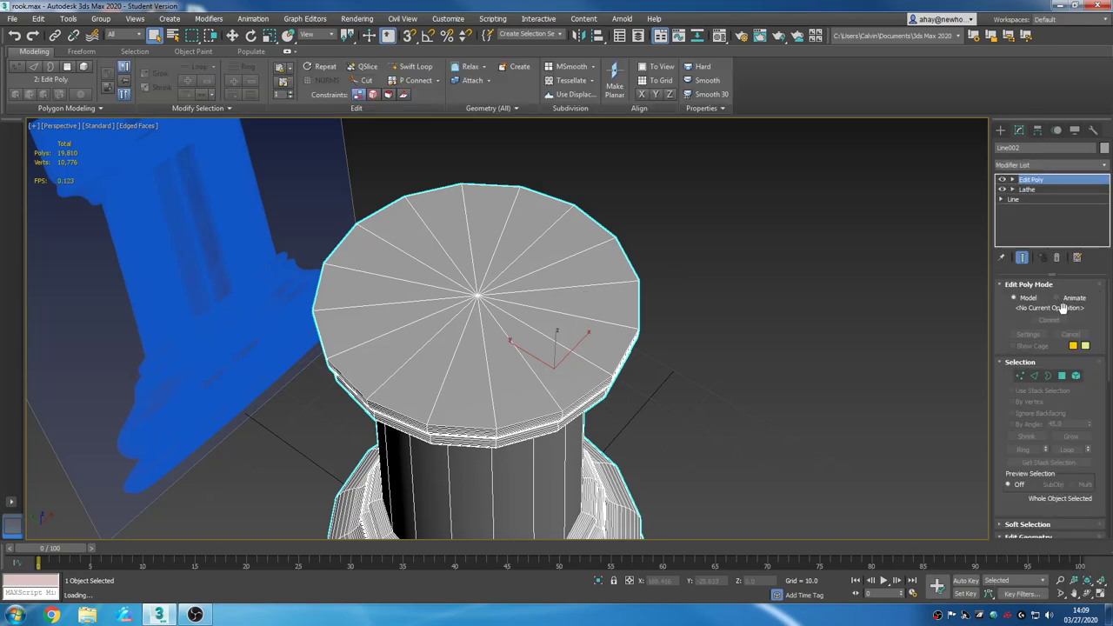
{"action": "left_click", "coordinate": [1067, 376]}
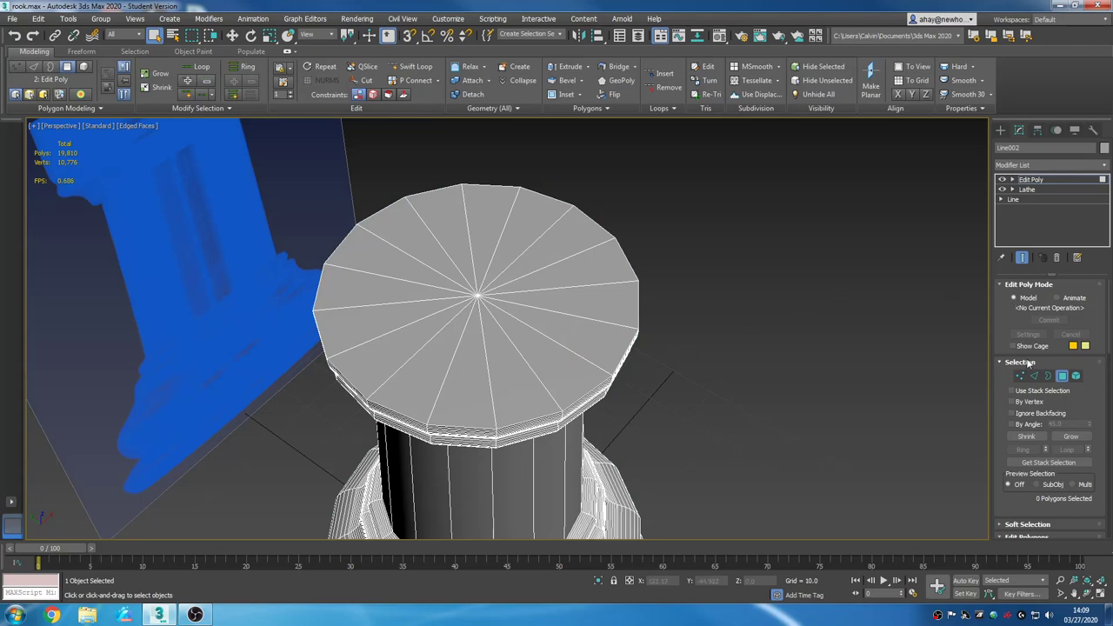
{"action": "left_click", "coordinate": [1021, 376]}
{"action": "left_click", "coordinate": [477, 294]}
{"action": "key", "text": "Delete"}
Extend the open top border inward with two scaled rings of polygons and cap the remaining hole.
{"action": "left_click", "coordinate": [1048, 375]}
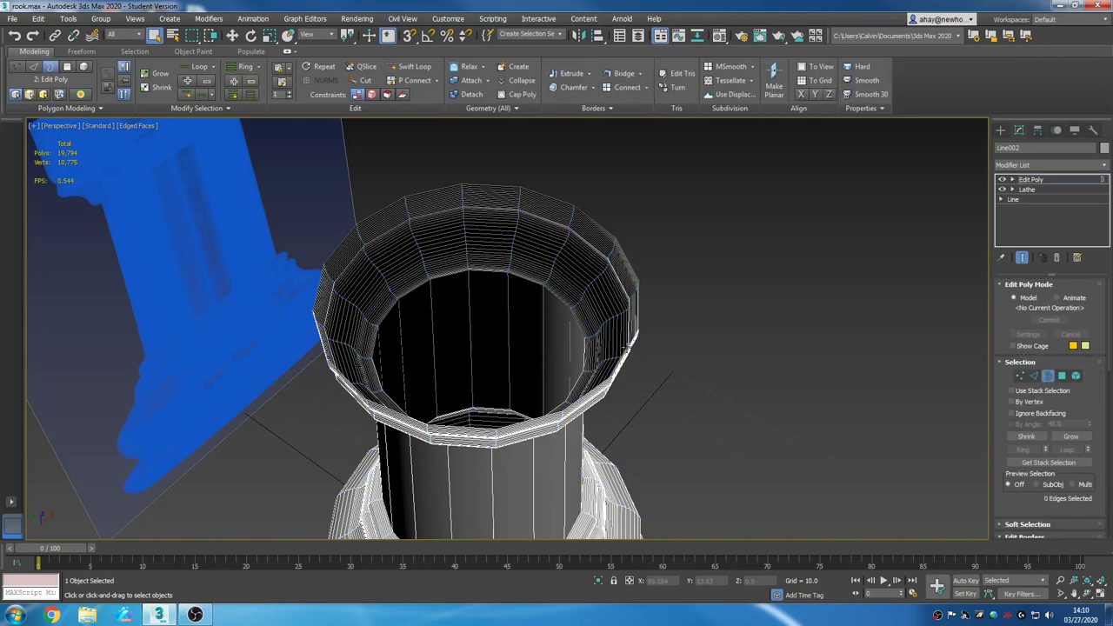
{"action": "left_click", "coordinate": [624, 348]}
{"action": "key", "text": "r"}
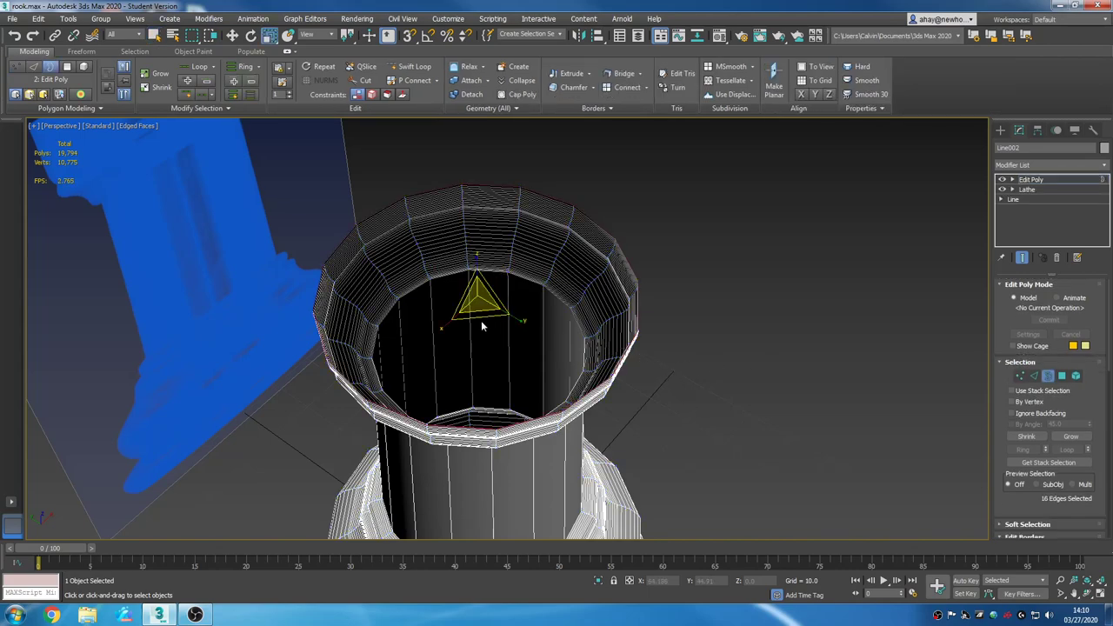
{"action": "left_click_drag", "start_coordinate": [480, 321], "coordinate": [472, 274], "text": "shift"}
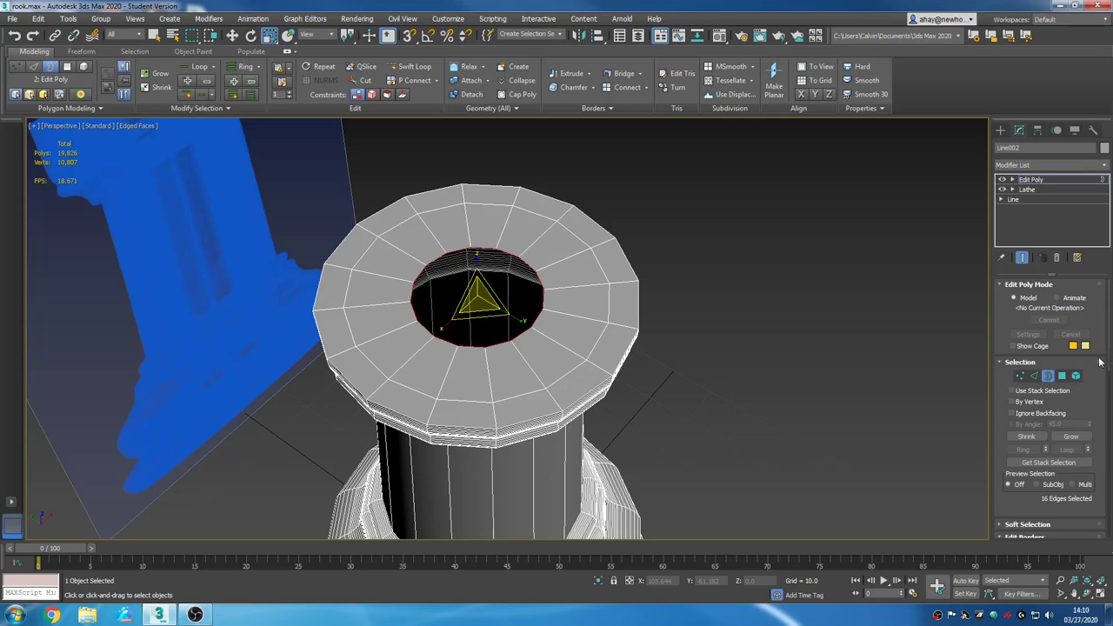
{"action": "scroll", "coordinate": [1104, 347], "scroll_direction": "down", "scroll_amount": 5}
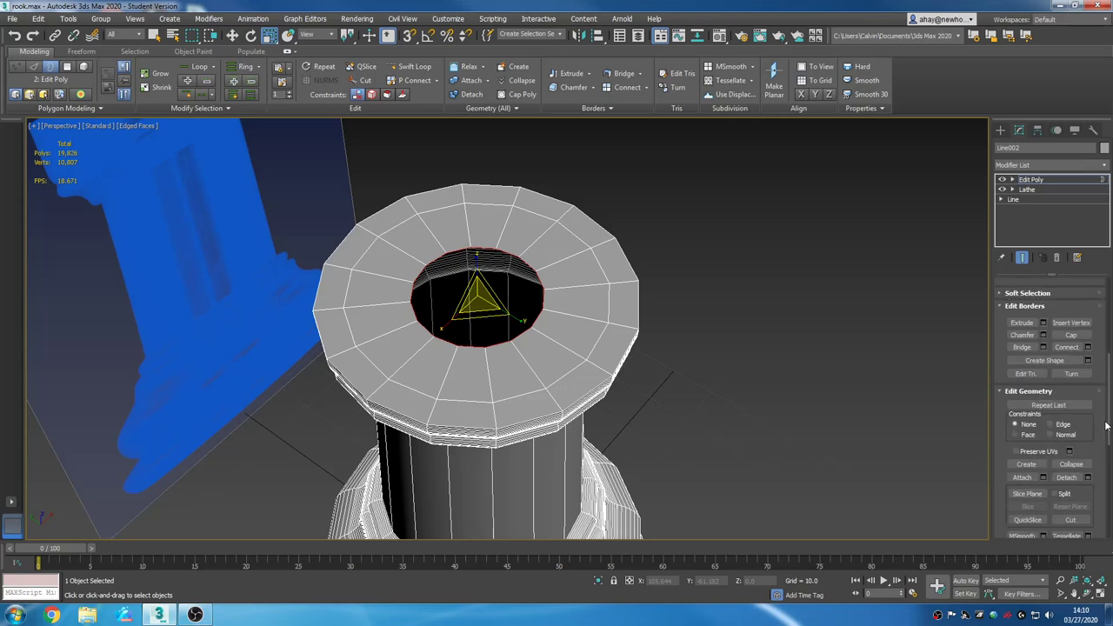
{"action": "left_click", "coordinate": [1071, 335]}
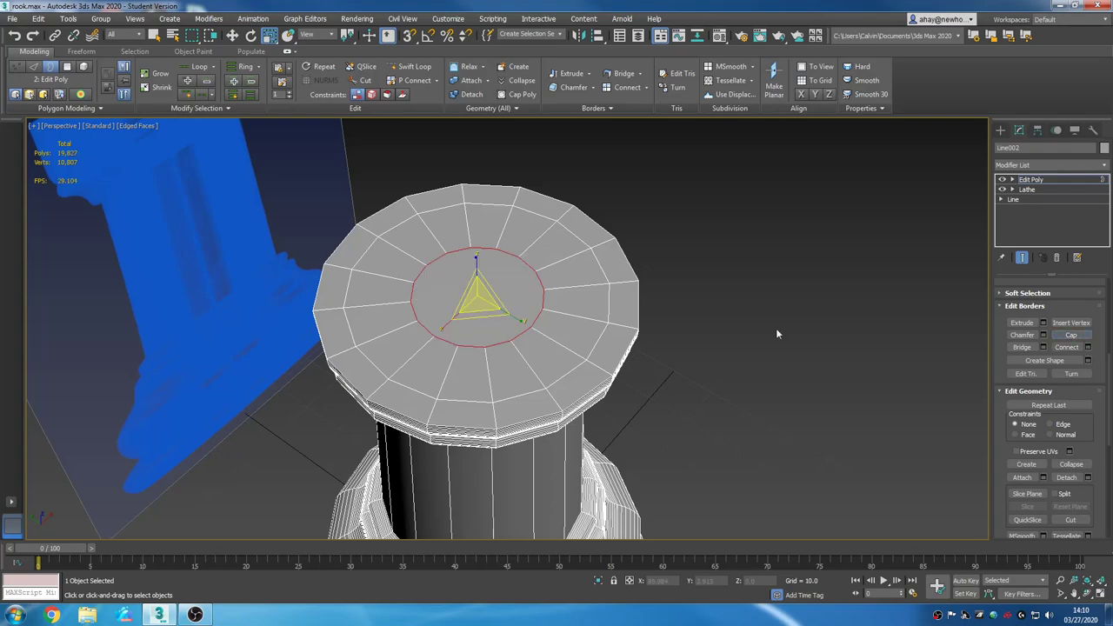
{"action": "left_click", "coordinate": [715, 416]}
Delete the center vertex on the rook's underside to open the bottom of the base.
{"action": "middle_click_drag", "start_coordinate": [715, 416], "coordinate": [696, 361], "text": "alt"}
{"action": "scroll", "coordinate": [697, 365], "scroll_direction": "down", "scroll_amount": 4}
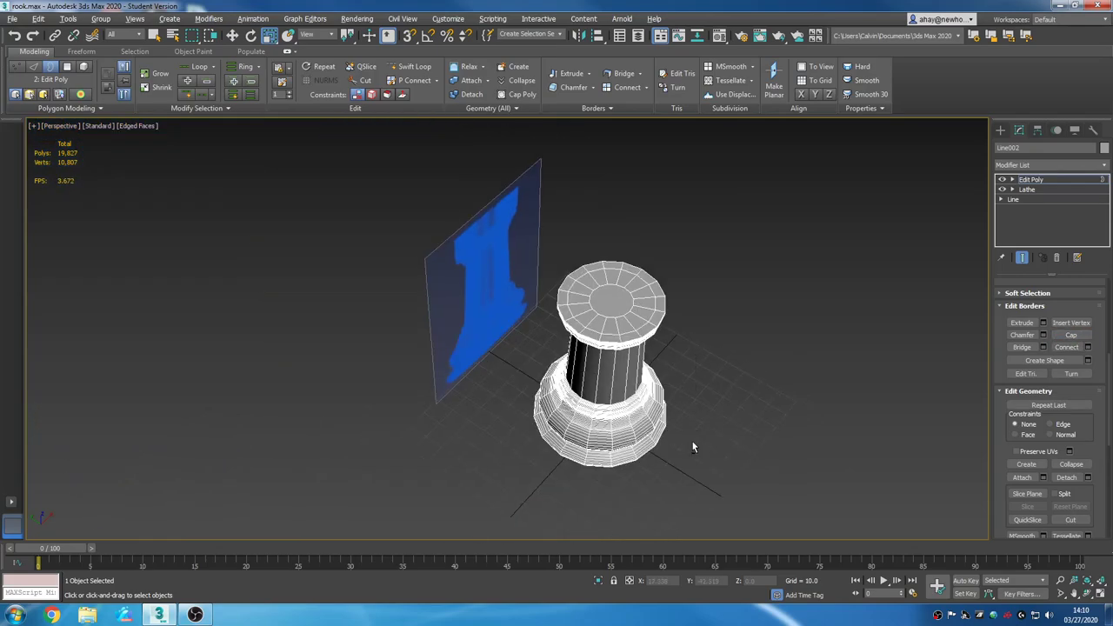
{"action": "middle_click_drag", "start_coordinate": [690, 434], "coordinate": [686, 328], "text": "alt"}
{"action": "scroll", "coordinate": [642, 426], "scroll_direction": "up", "scroll_amount": 2}
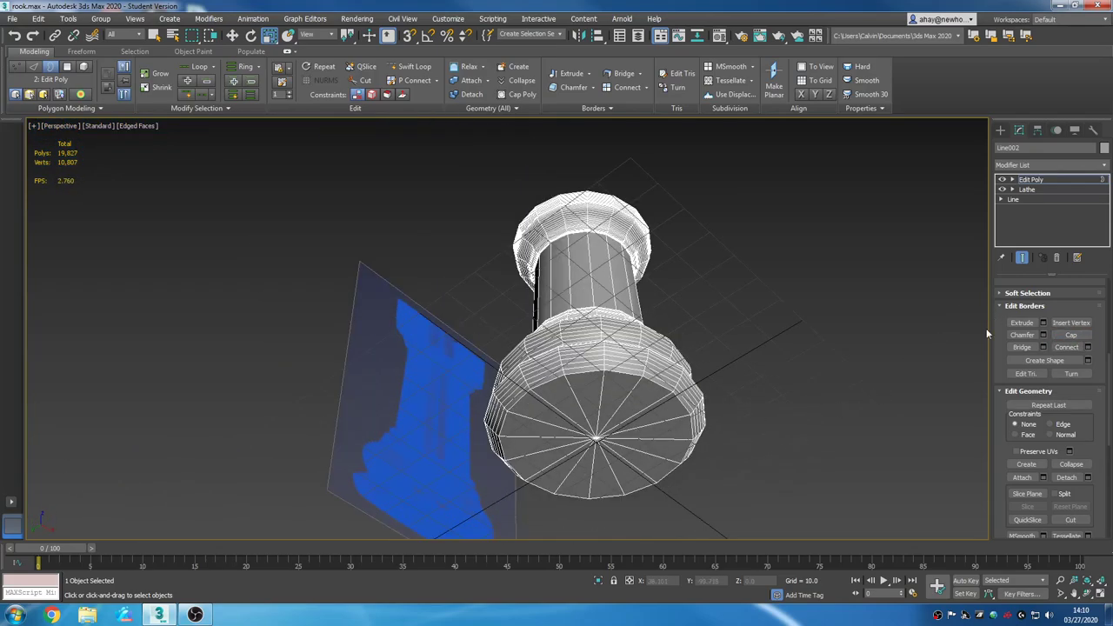
{"action": "key", "text": "1"}
{"action": "left_click", "coordinate": [597, 439]}
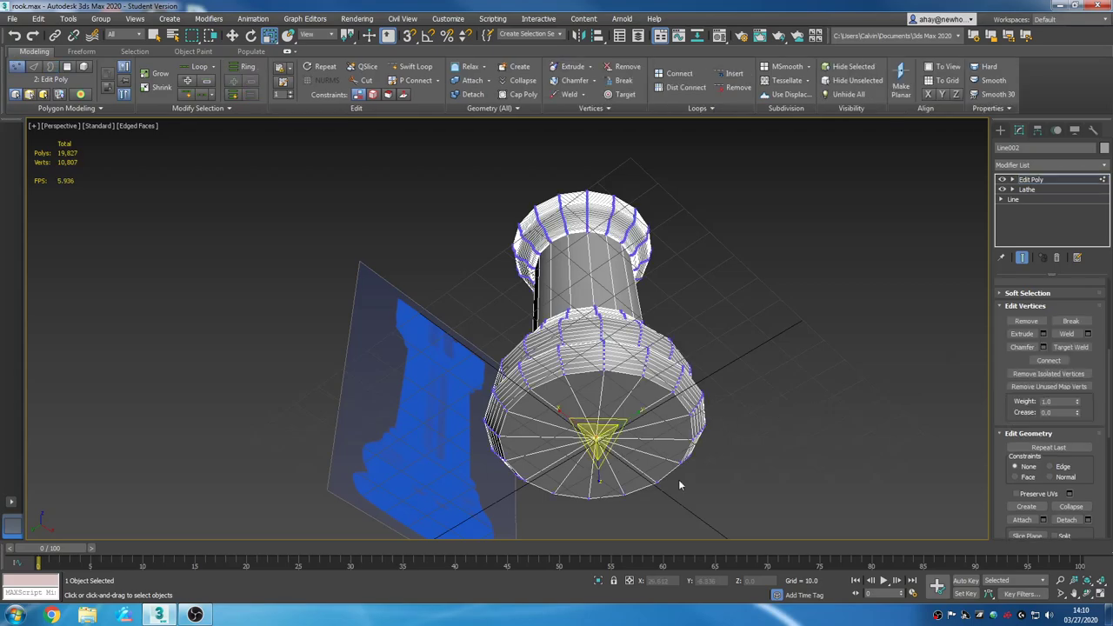
{"action": "key", "text": "Delete"}
{"action": "middle_click_drag", "start_coordinate": [696, 476], "coordinate": [652, 447], "text": "alt"}
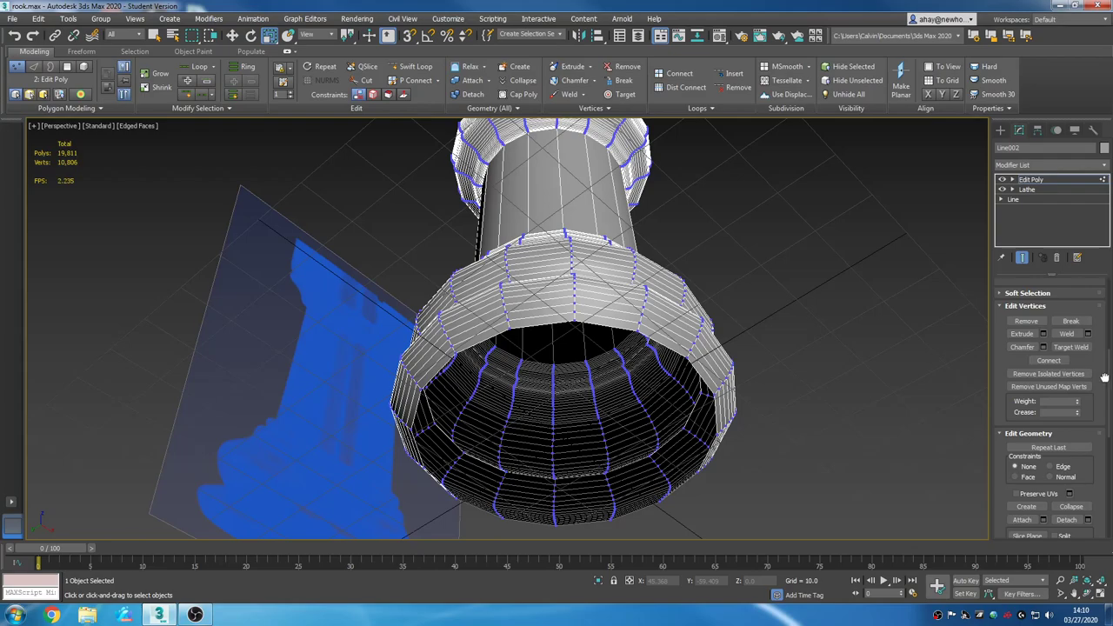
Extend the open border on the rook's underside inward with one scaled ring of polygons and cap the remaining hole.
{"action": "left_click_drag", "start_coordinate": [1105, 377], "coordinate": [1107, 374]}
{"action": "scroll", "coordinate": [1060, 369], "scroll_direction": "up", "scroll_amount": 5}
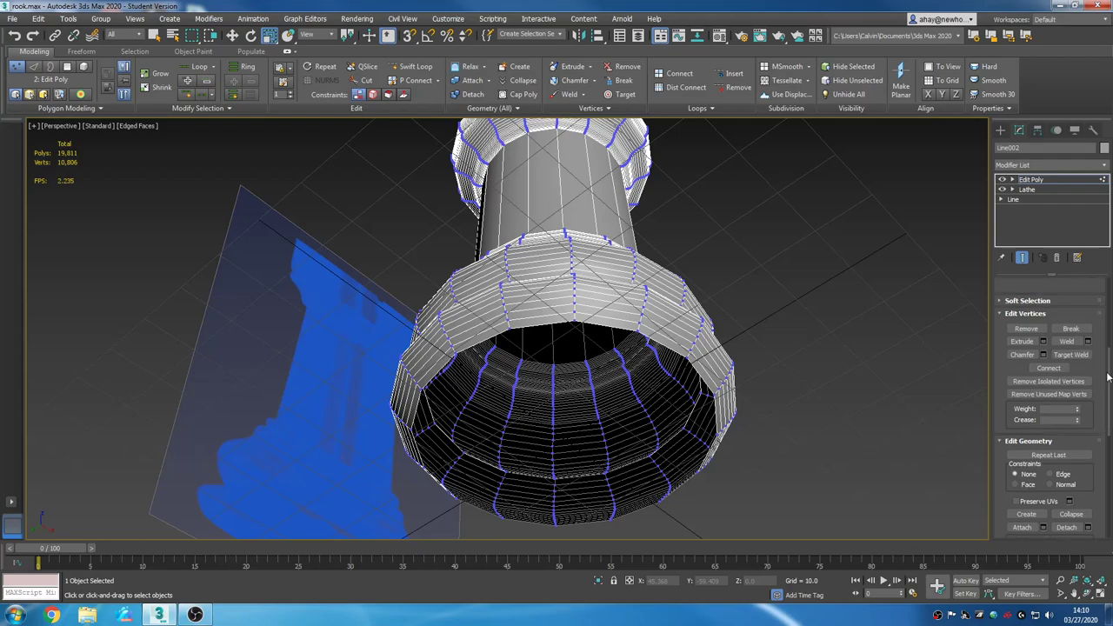
{"action": "left_click", "coordinate": [1048, 375]}
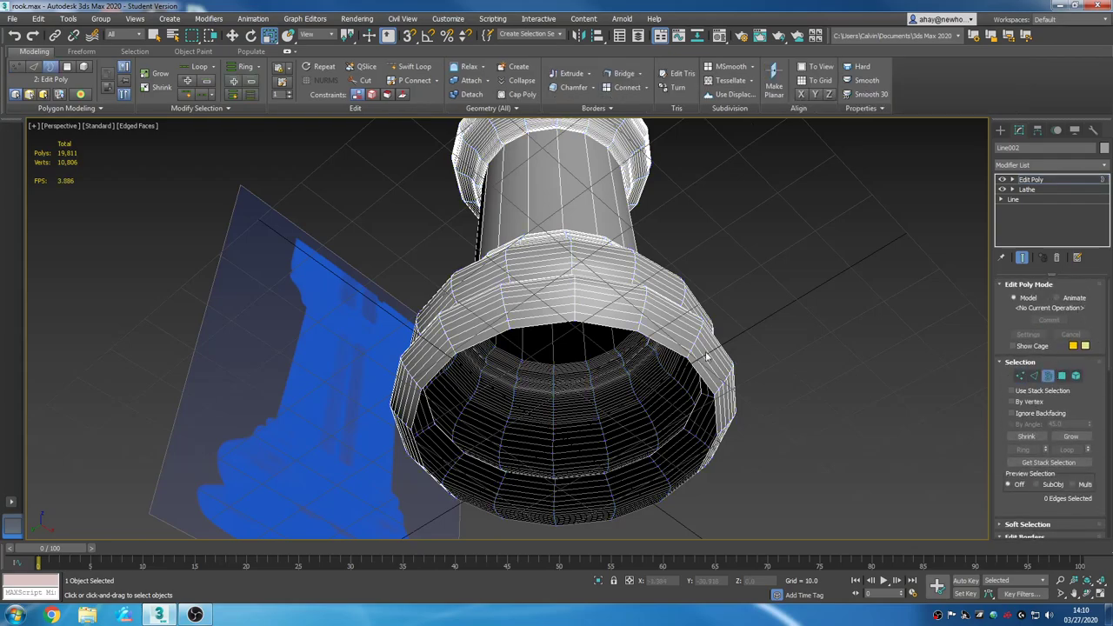
{"action": "left_click", "coordinate": [683, 358]}
{"action": "left_click_drag", "start_coordinate": [562, 432], "coordinate": [588, 447], "text": "shift"}
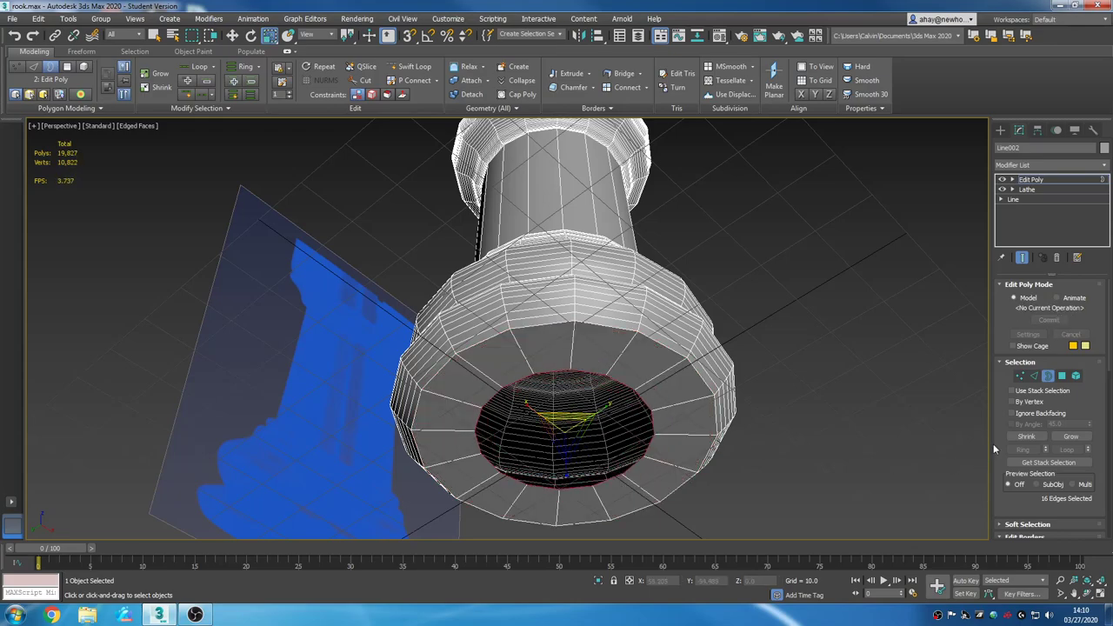
{"action": "left_click_drag", "start_coordinate": [1108, 343], "coordinate": [1109, 397]}
{"action": "left_click", "coordinate": [1070, 398]}
{"action": "left_click", "coordinate": [786, 371]}
{"action": "scroll", "coordinate": [742, 298], "scroll_direction": "down", "scroll_amount": 5}
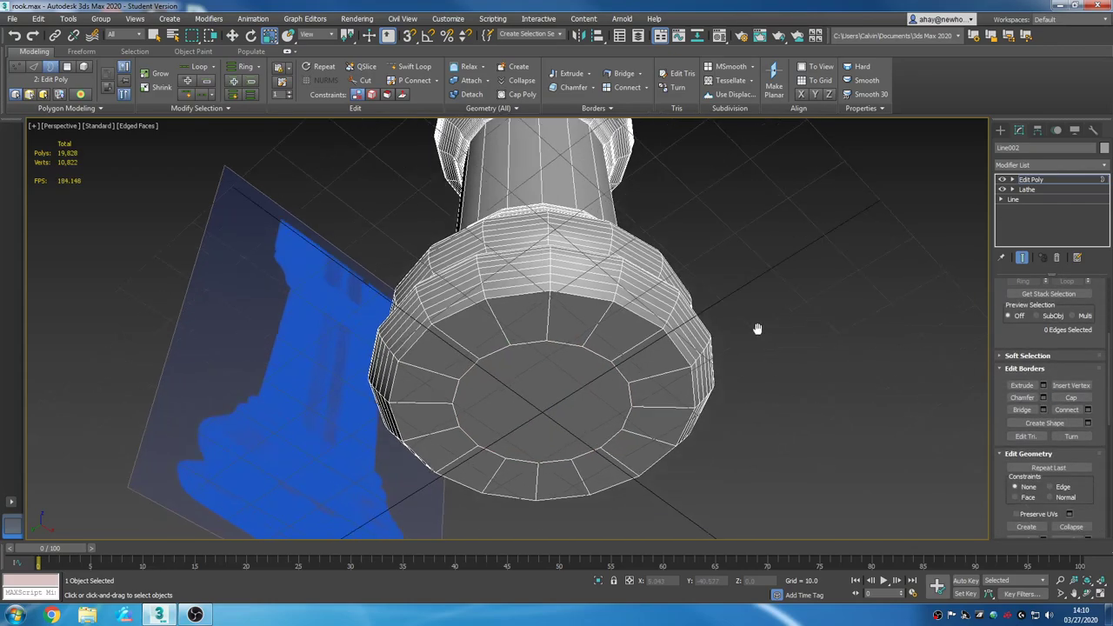
Select the outer edge loop on the rook's top cap, expand it to its edge rings, and connect them to add vertical segments.
{"action": "middle_click_drag", "start_coordinate": [742, 298], "coordinate": [710, 406], "text": "alt"}
{"action": "scroll", "coordinate": [684, 253], "scroll_direction": "up", "scroll_amount": 5}
{"action": "middle_click_drag", "start_coordinate": [684, 253], "coordinate": [692, 322]}
{"action": "scroll", "coordinate": [693, 323], "scroll_direction": "up", "scroll_amount": 4}
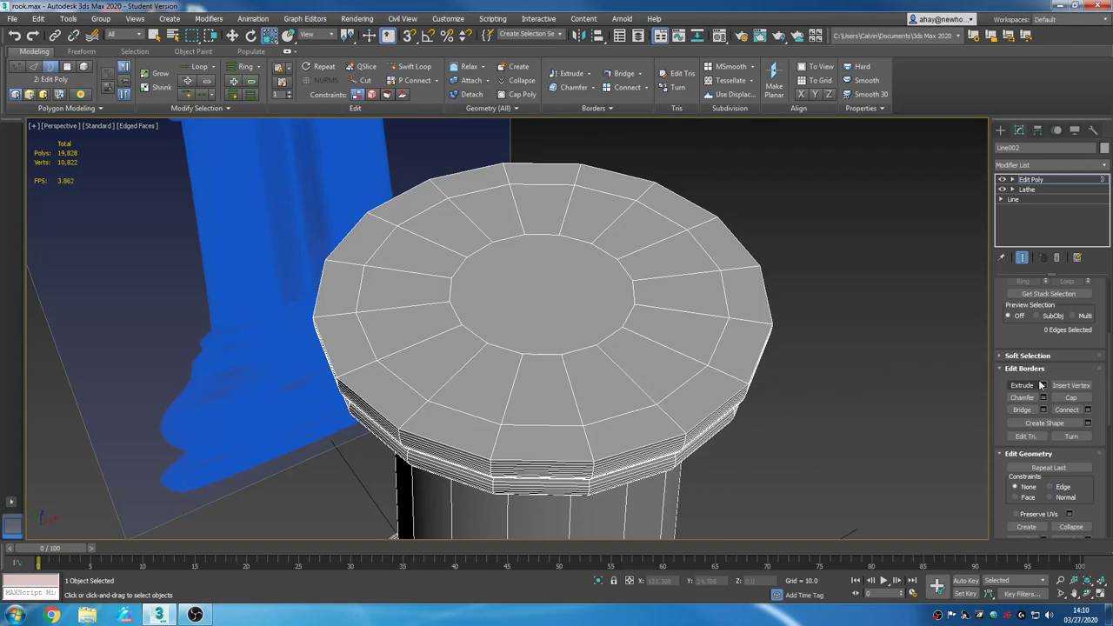
{"action": "left_click_drag", "start_coordinate": [1109, 395], "coordinate": [1109, 340]}
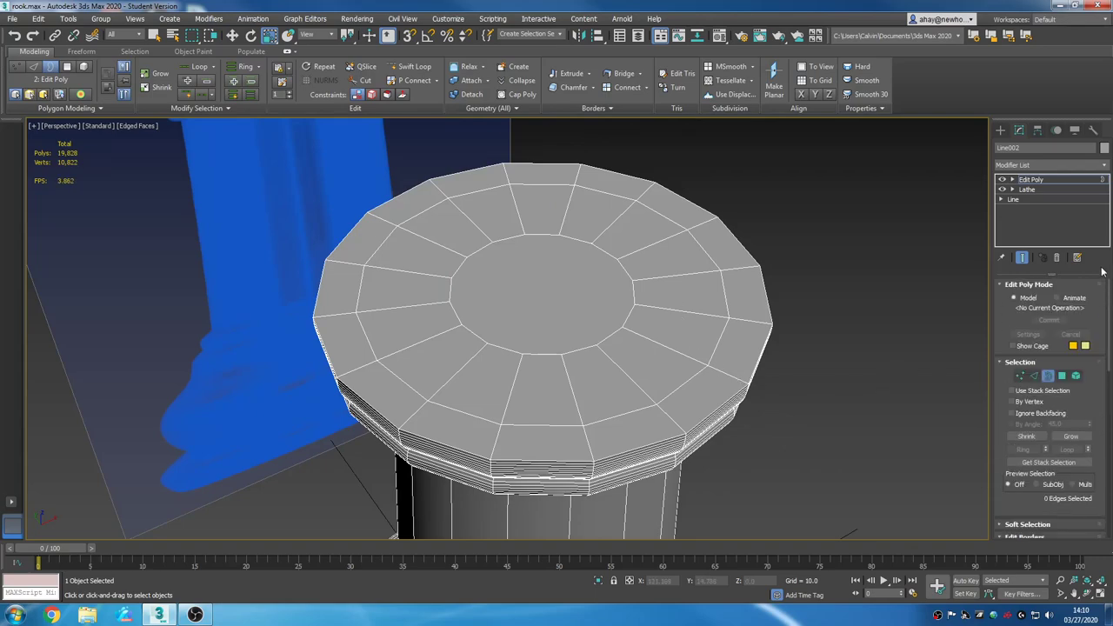
{"action": "left_click", "coordinate": [1036, 379]}
{"action": "left_click", "coordinate": [1034, 377]}
{"action": "middle_click_drag", "start_coordinate": [824, 430], "coordinate": [835, 355]}
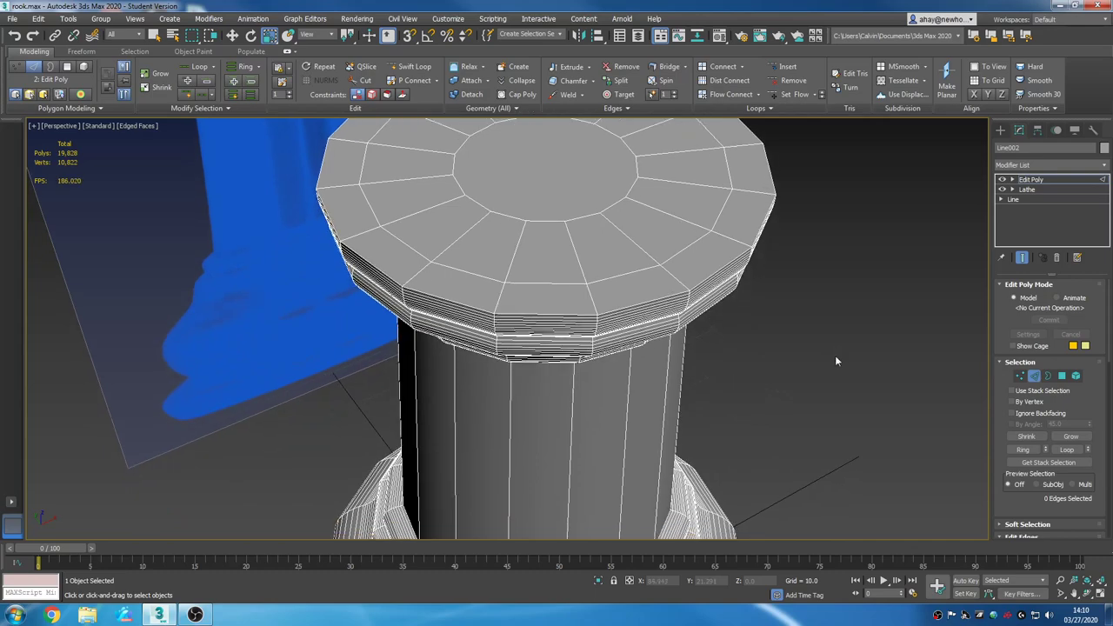
{"action": "left_click", "coordinate": [615, 275]}
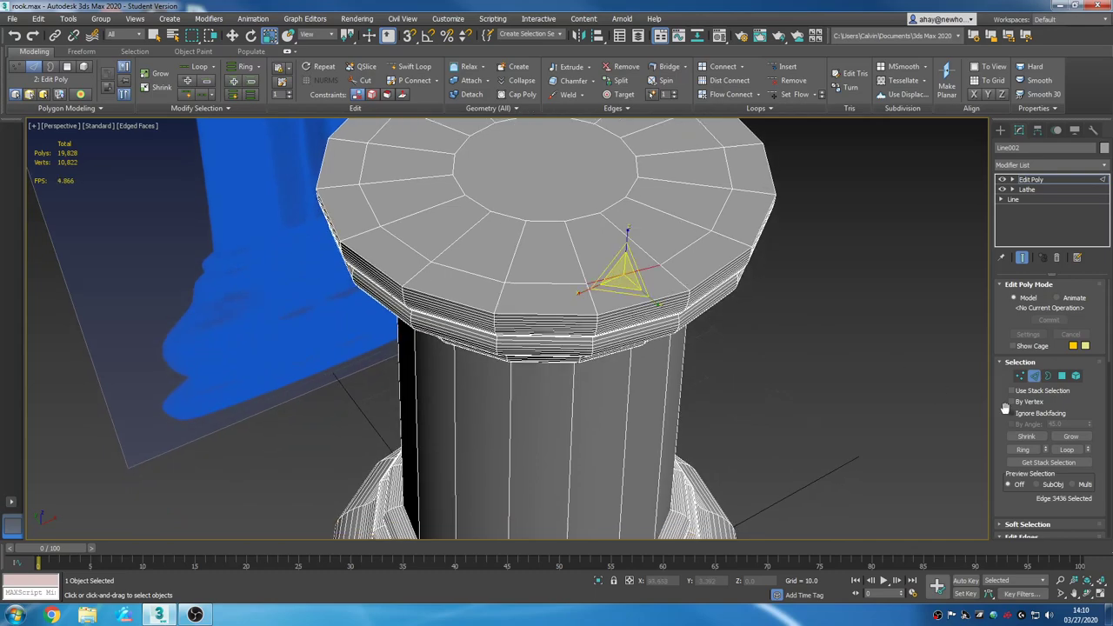
{"action": "left_click", "coordinate": [1067, 450]}
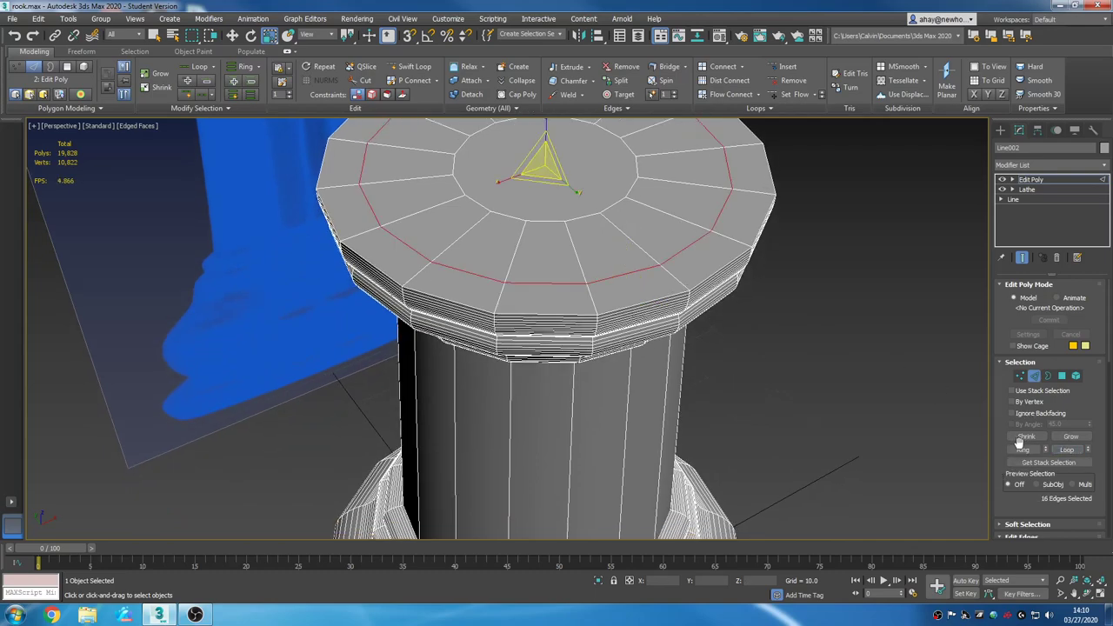
{"action": "left_click", "coordinate": [1022, 450]}
{"action": "middle_click_drag", "start_coordinate": [807, 424], "coordinate": [749, 386], "text": "alt"}
{"action": "left_click", "coordinate": [727, 94]}
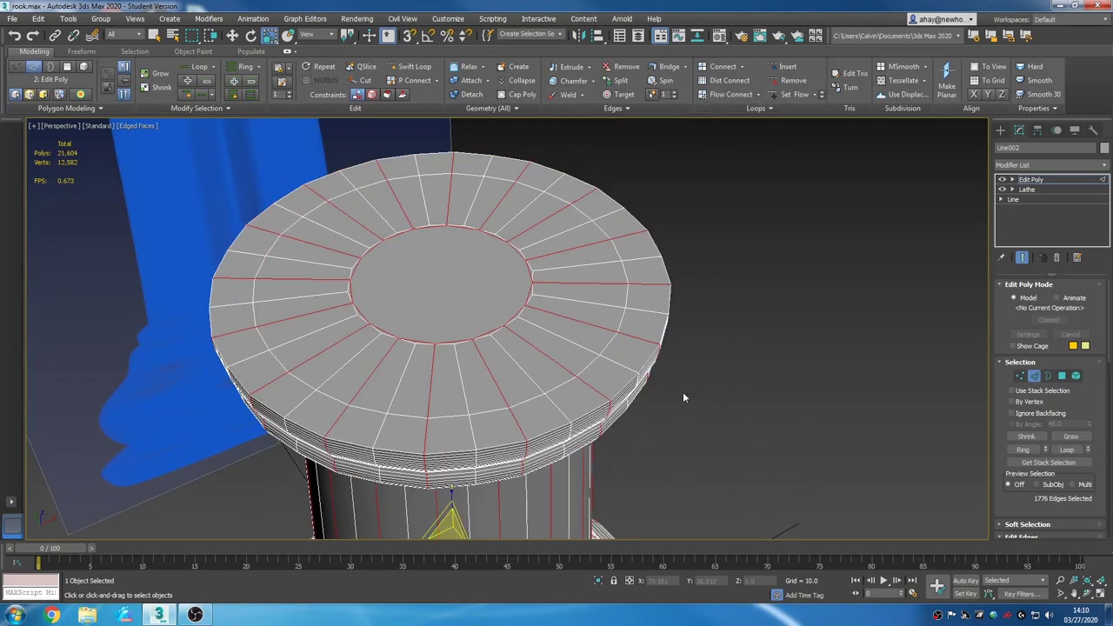
{"action": "left_click", "coordinate": [720, 379]}
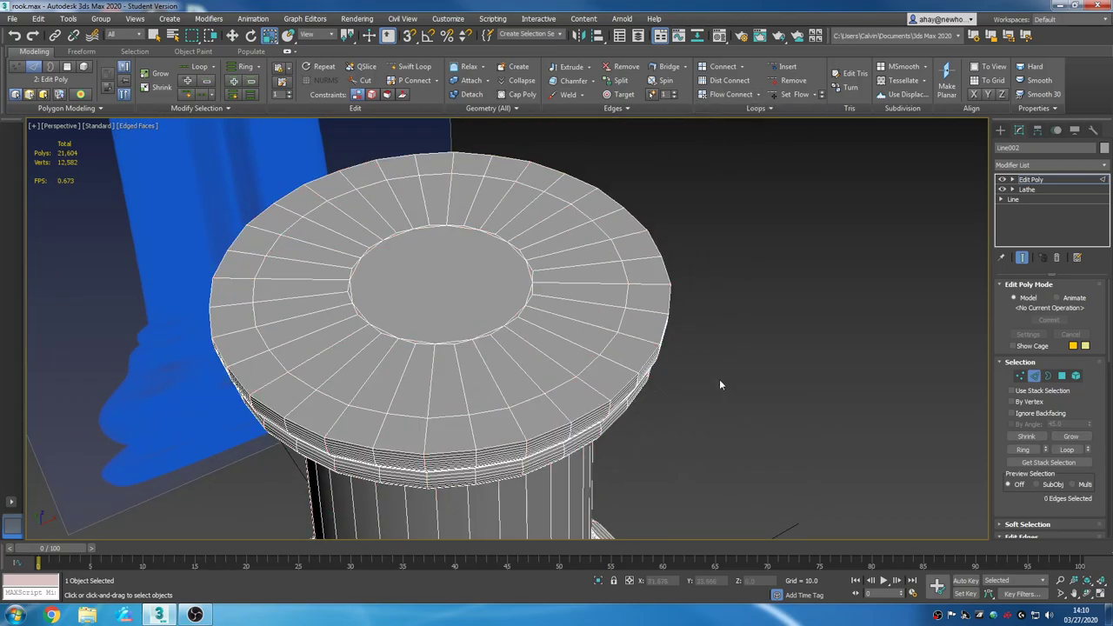
Delete the top cap's center polygon together with the ring of polygons around it, keeping only the outermost ring.
{"action": "left_click", "coordinate": [1062, 377]}
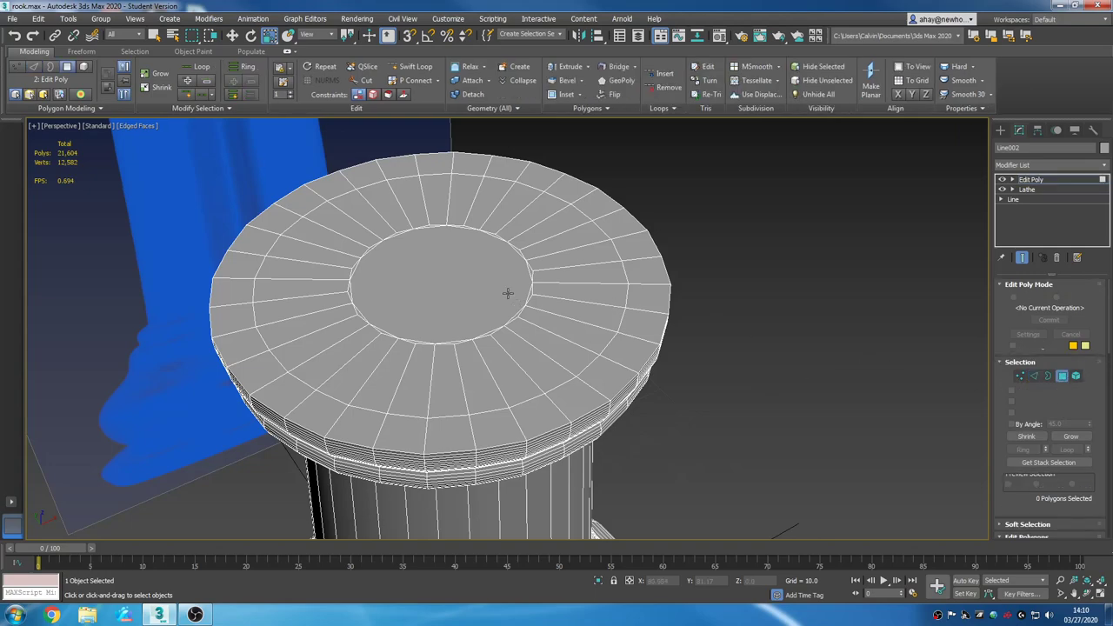
{"action": "left_click", "coordinate": [505, 290]}
{"action": "key", "text": "Delete"}
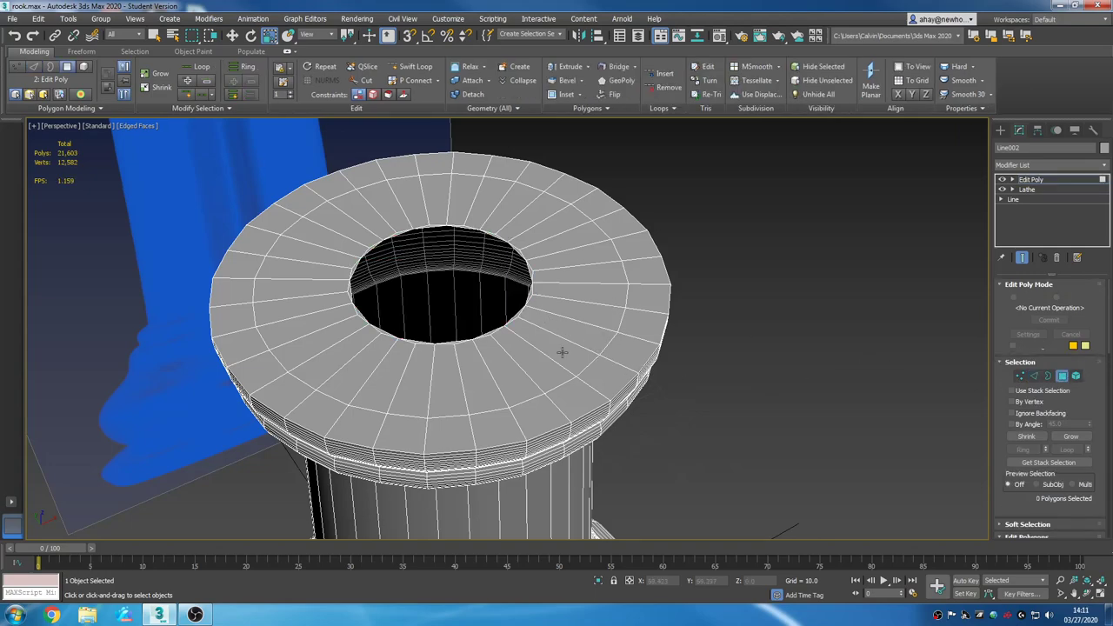
{"action": "key", "text": "ctrl+z"}
{"action": "left_click", "coordinate": [1071, 436]}
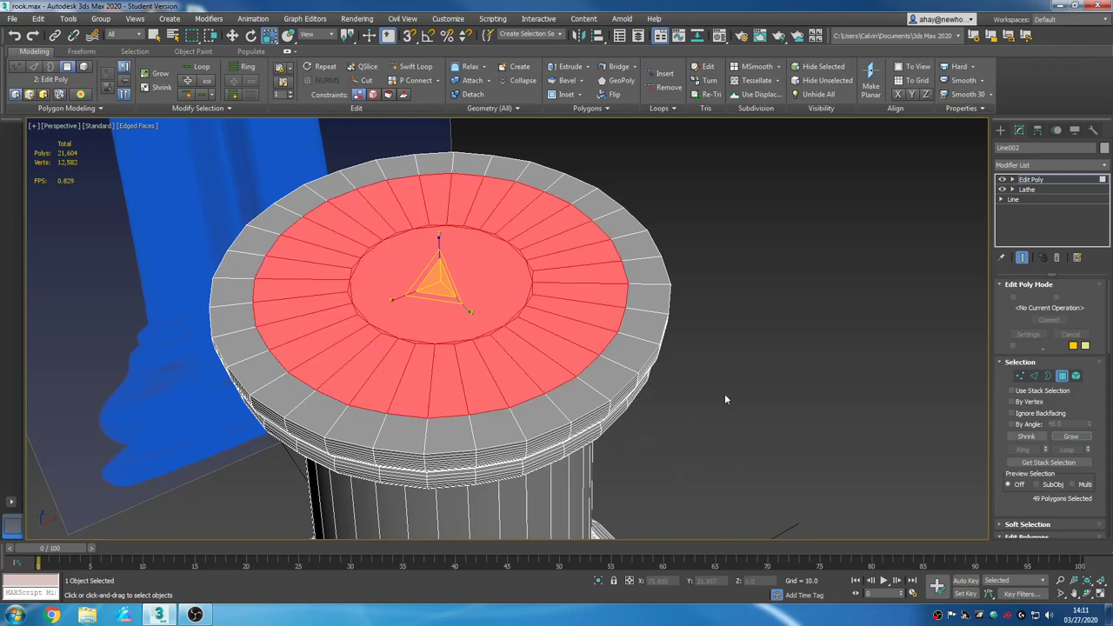
{"action": "key", "text": "Delete"}
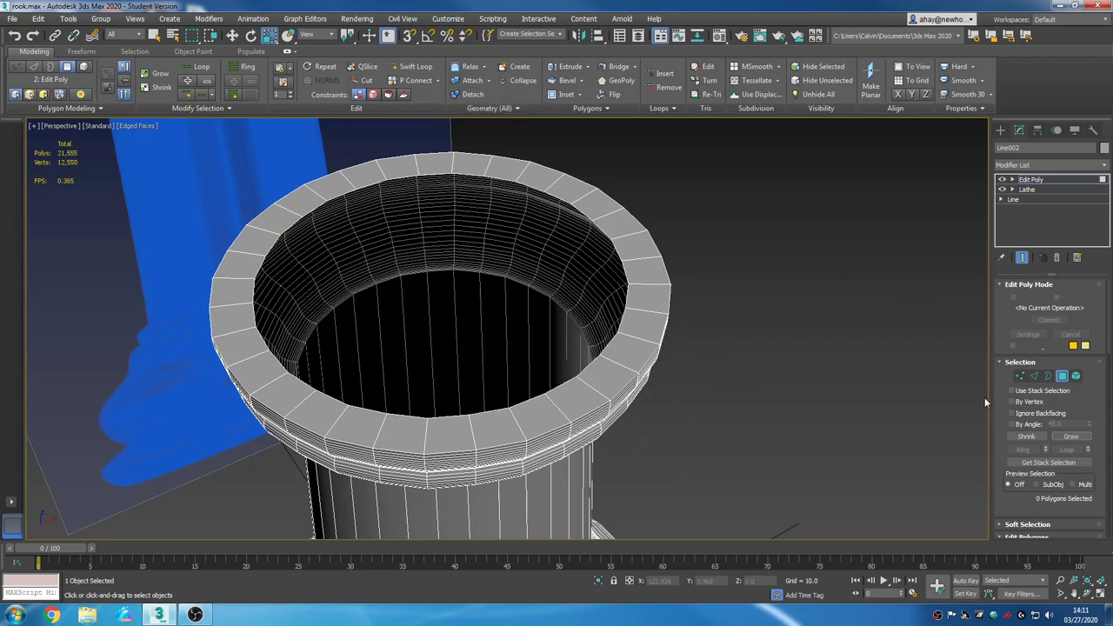
Extend the top opening's border inward with two scaled rings of polygons and cap the small center hole.
{"action": "left_click", "coordinate": [1048, 375]}
{"action": "left_click", "coordinate": [584, 371]}
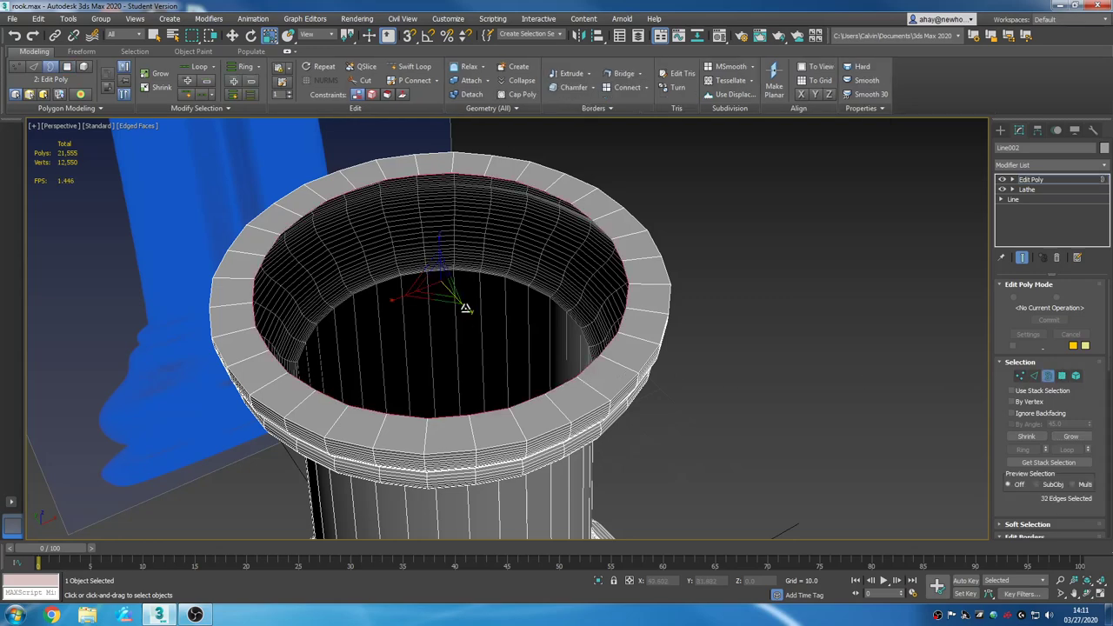
{"action": "left_click_drag", "start_coordinate": [460, 312], "coordinate": [433, 352], "text": "shift"}
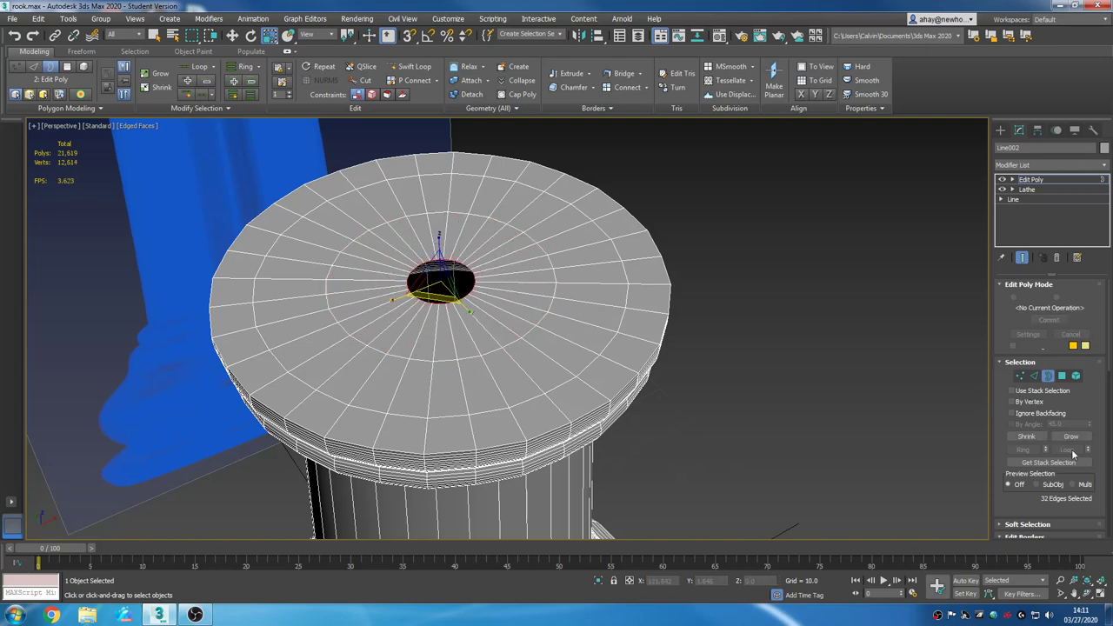
{"action": "left_click_drag", "start_coordinate": [1108, 339], "coordinate": [1107, 418]}
{"action": "left_click", "coordinate": [1070, 348]}
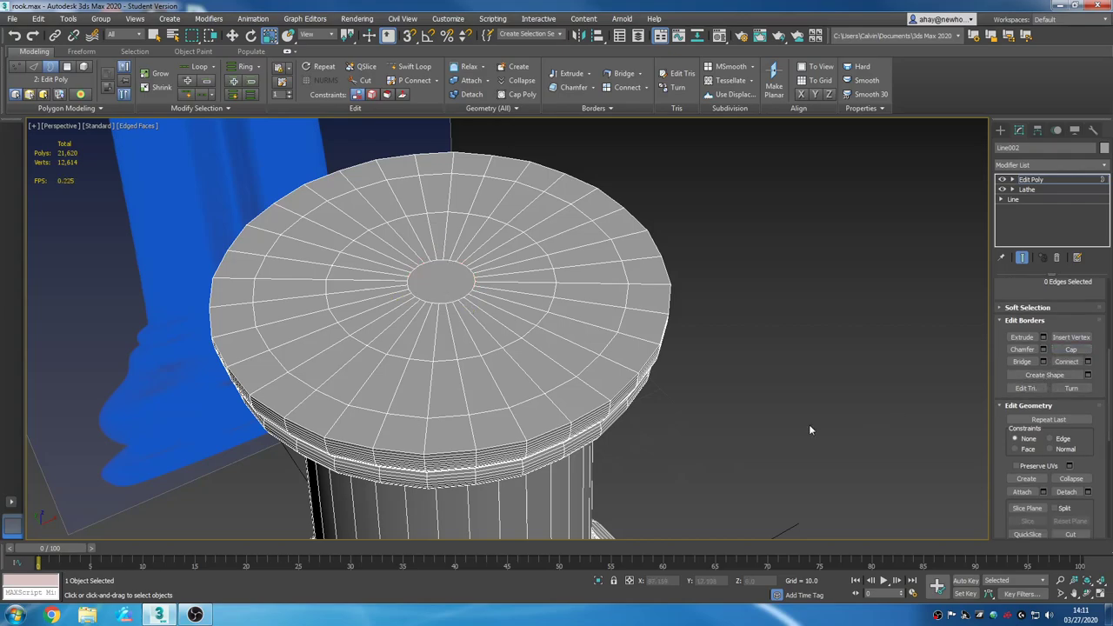
Select four adjacent polygons on the front of the top cap's outer ring for the first battlement.
{"action": "middle_click_drag", "start_coordinate": [809, 429], "coordinate": [581, 391], "text": "alt"}
{"action": "scroll", "coordinate": [659, 390], "scroll_direction": "down", "scroll_amount": 2}
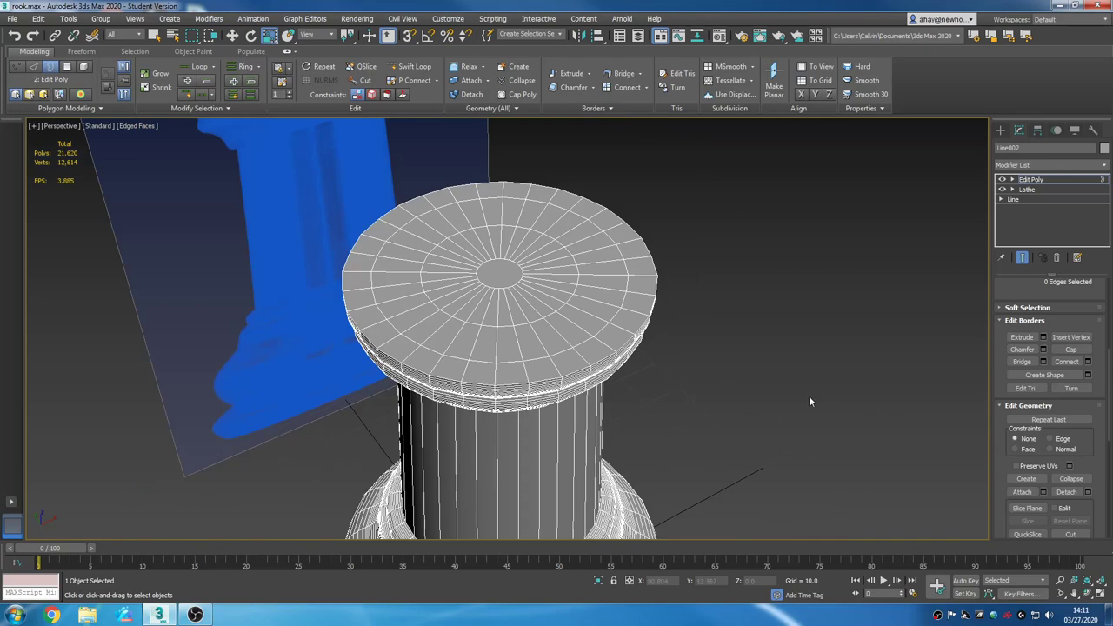
{"action": "middle_click_drag", "start_coordinate": [727, 399], "coordinate": [705, 335]}
{"action": "scroll", "coordinate": [706, 334], "scroll_direction": "down", "scroll_amount": 3}
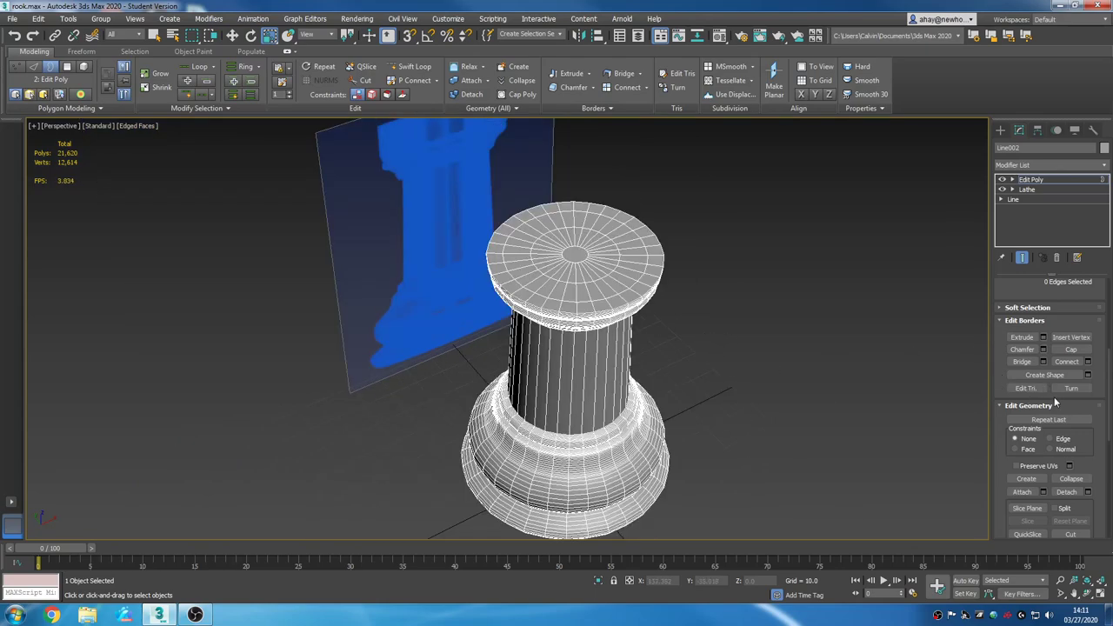
{"action": "left_click_drag", "start_coordinate": [1112, 377], "coordinate": [1098, 281]}
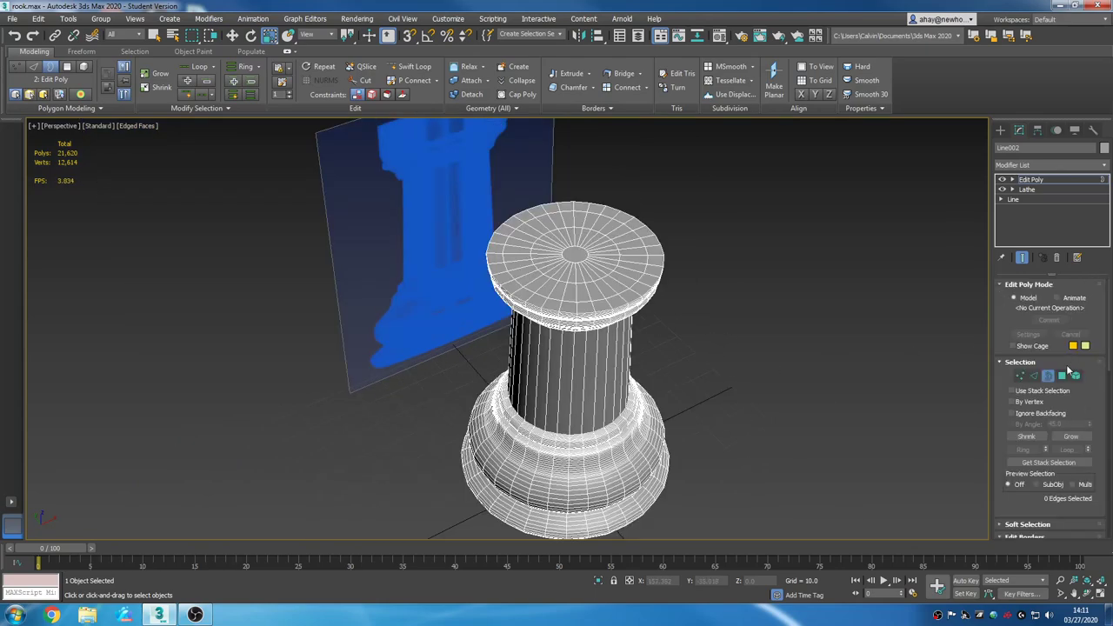
{"action": "left_click", "coordinate": [1061, 375]}
{"action": "middle_click_drag", "start_coordinate": [783, 361], "coordinate": [491, 388], "text": "alt"}
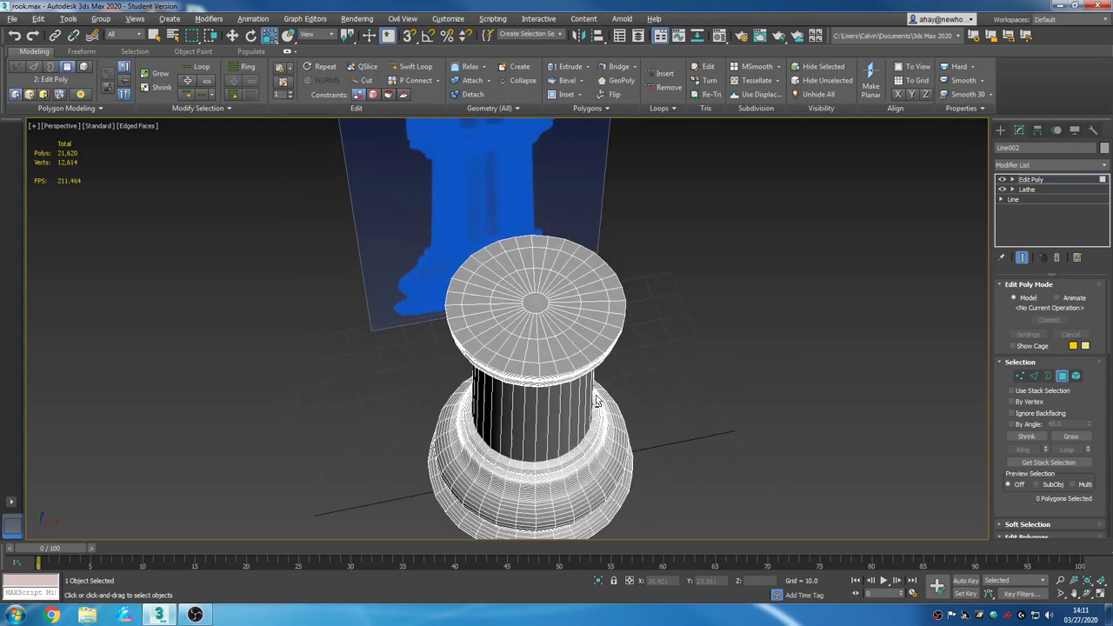
{"action": "middle_click_drag", "start_coordinate": [596, 401], "coordinate": [525, 400], "text": "alt"}
{"action": "scroll", "coordinate": [526, 400], "scroll_direction": "up", "scroll_amount": 3}
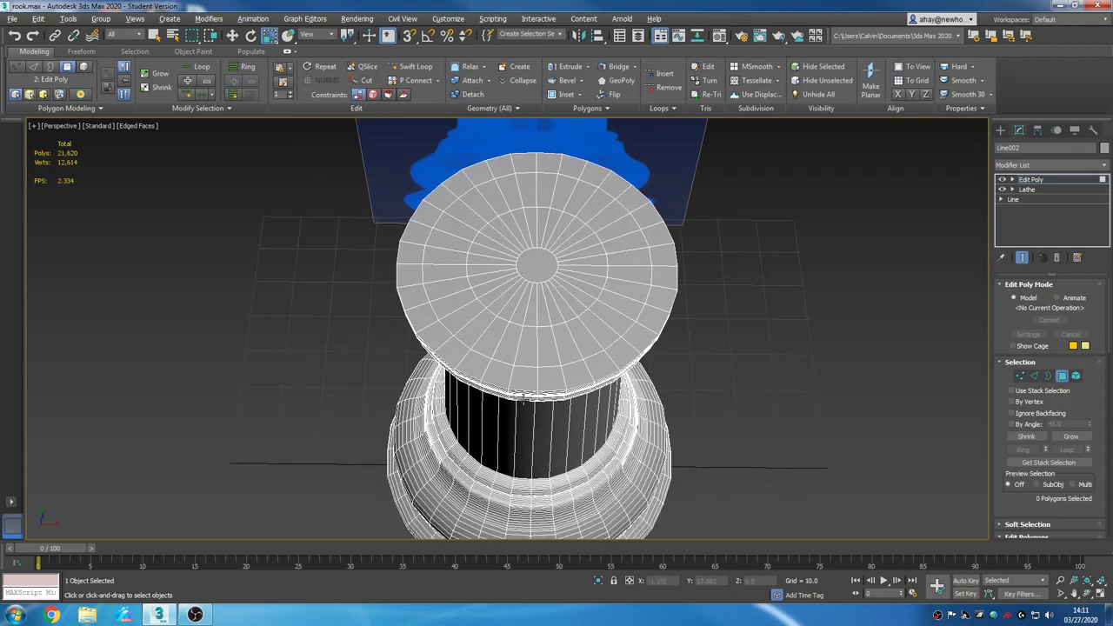
{"action": "left_click", "coordinate": [496, 374]}
{"action": "left_click", "coordinate": [526, 378], "text": "ctrl"}
{"action": "left_click", "coordinate": [555, 380], "text": "ctrl"}
{"action": "left_click", "coordinate": [581, 377], "text": "ctrl"}
Add three more evenly spaced groups of four outer-ring polygons to the selection, on the right, back and left of the cap.
{"action": "middle_click_drag", "start_coordinate": [695, 337], "coordinate": [635, 401]}
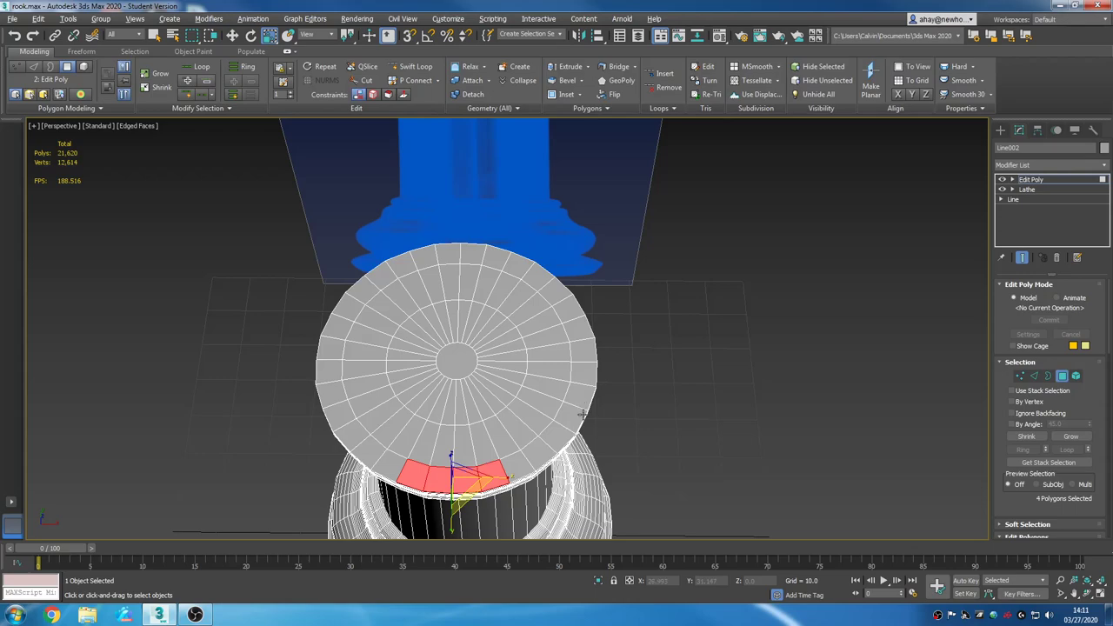
{"action": "left_click", "coordinate": [588, 398], "text": "ctrl"}
{"action": "left_click", "coordinate": [585, 376], "text": "ctrl"}
{"action": "left_click", "coordinate": [583, 352], "text": "ctrl"}
{"action": "left_click", "coordinate": [579, 330], "text": "ctrl"}
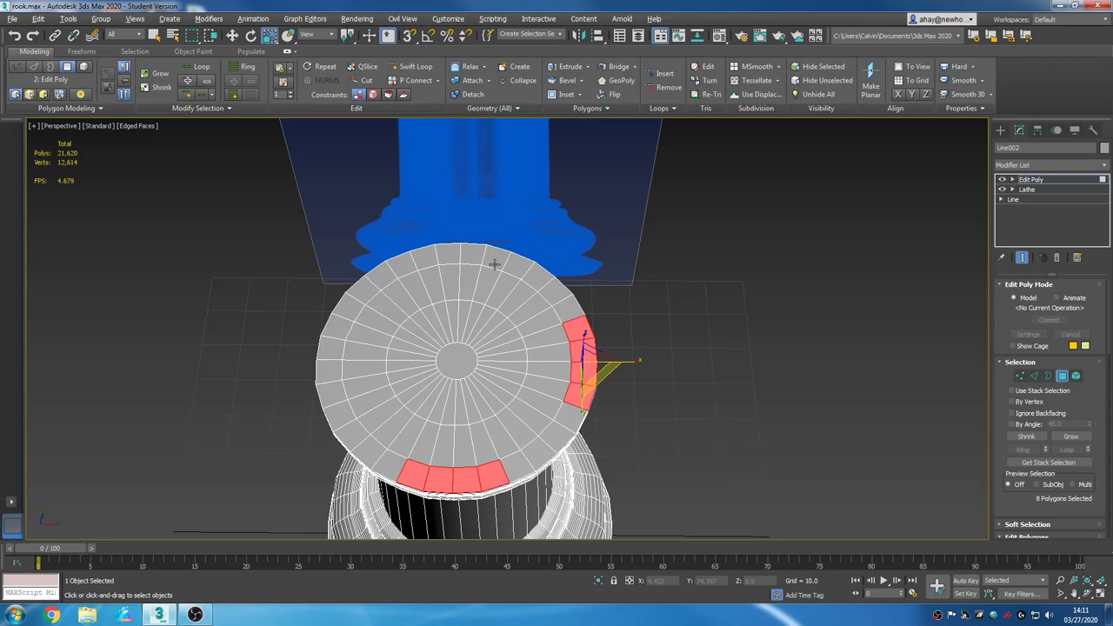
{"action": "left_click", "coordinate": [494, 259], "text": "ctrl"}
{"action": "left_click", "coordinate": [469, 254], "text": "ctrl"}
{"action": "left_click", "coordinate": [446, 255], "text": "ctrl"}
{"action": "left_click", "coordinate": [423, 260], "text": "ctrl"}
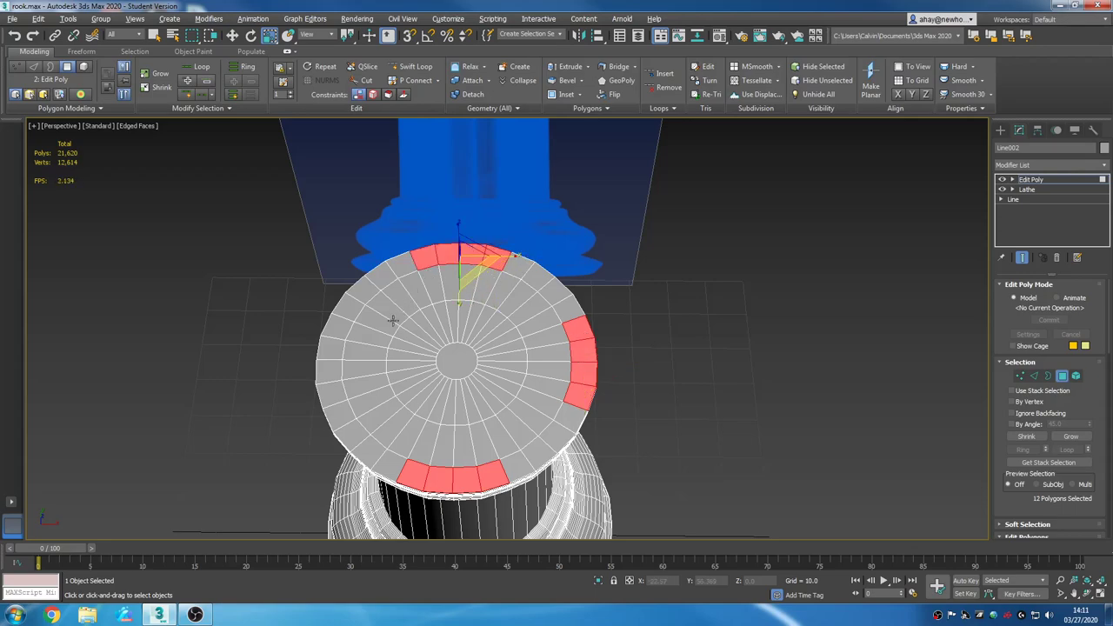
{"action": "left_click", "coordinate": [340, 329], "text": "ctrl"}
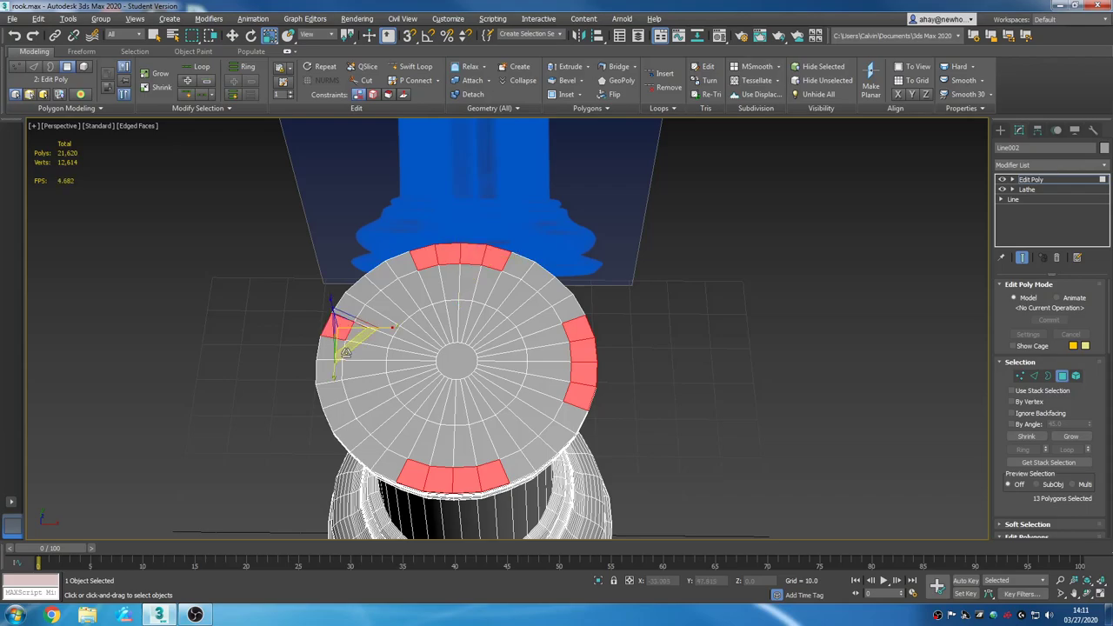
{"action": "left_click", "coordinate": [339, 350], "text": "ctrl"}
{"action": "left_click", "coordinate": [338, 372], "text": "ctrl"}
{"action": "left_click", "coordinate": [339, 390], "text": "ctrl"}
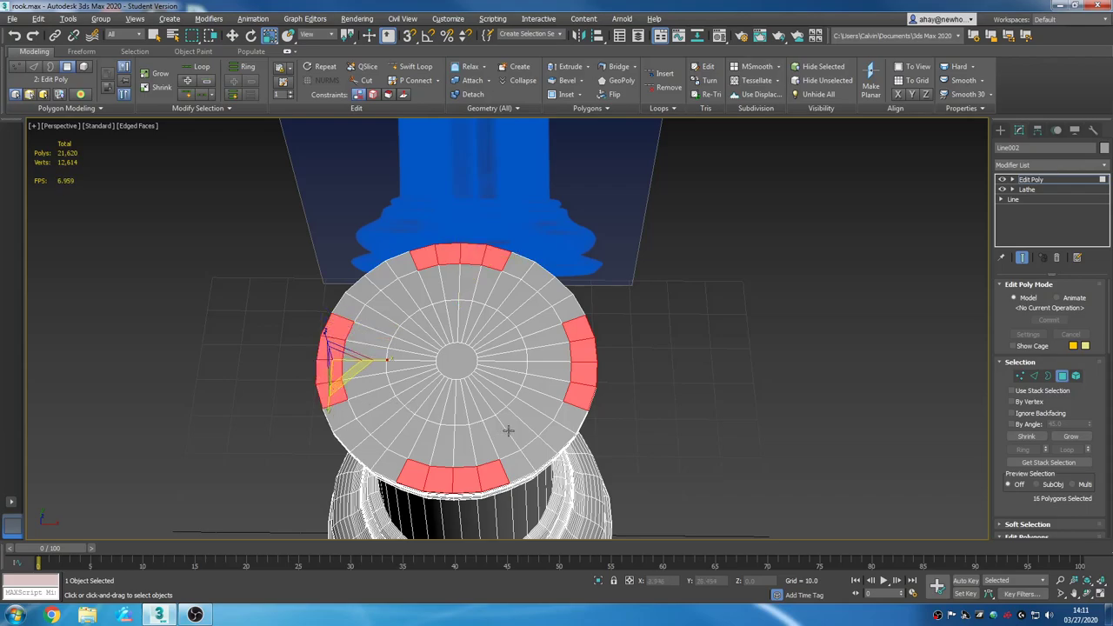
Extrude the four selected polygon groups to a height of 10 to form the rook's battlements.
{"action": "middle_click_drag", "start_coordinate": [527, 462], "coordinate": [609, 407], "text": "alt"}
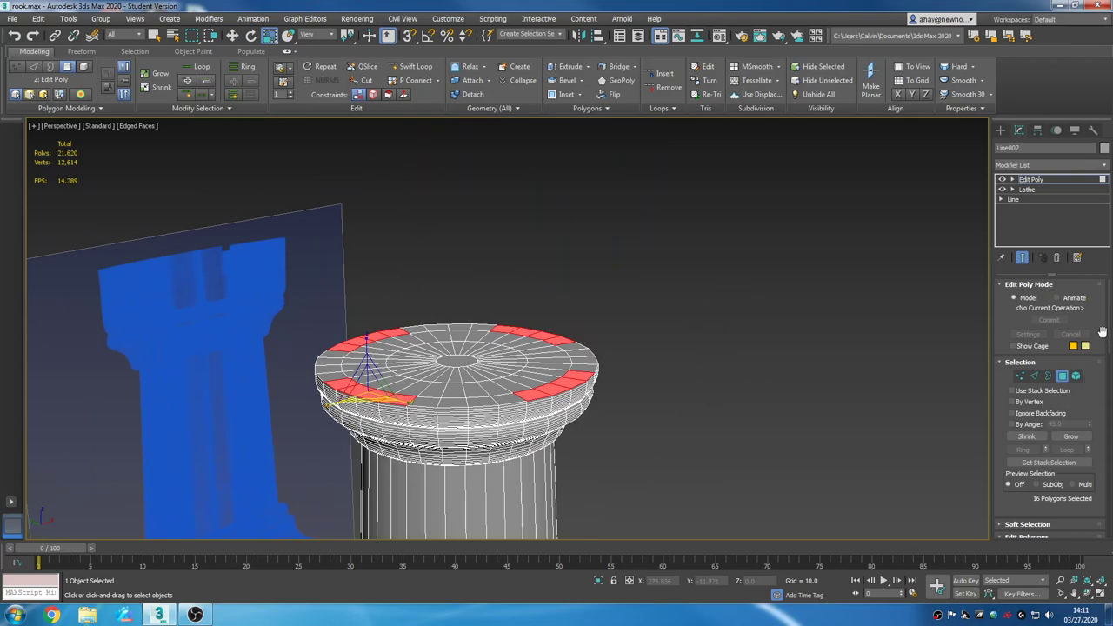
{"action": "scroll", "coordinate": [1108, 378], "scroll_direction": "down", "scroll_amount": 5}
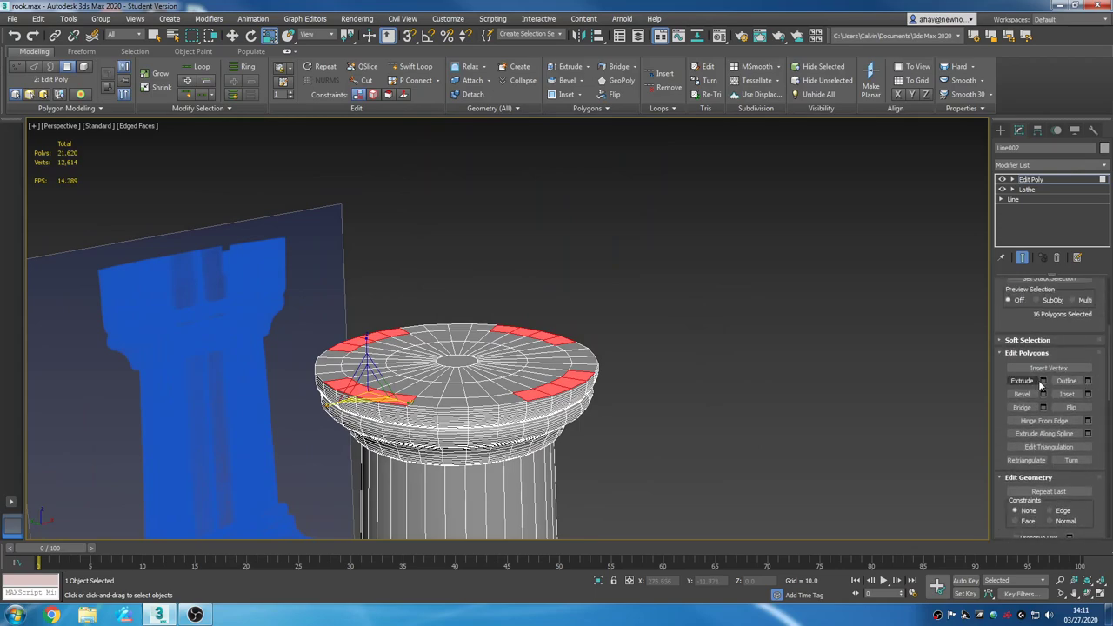
{"action": "left_click", "coordinate": [1087, 393]}
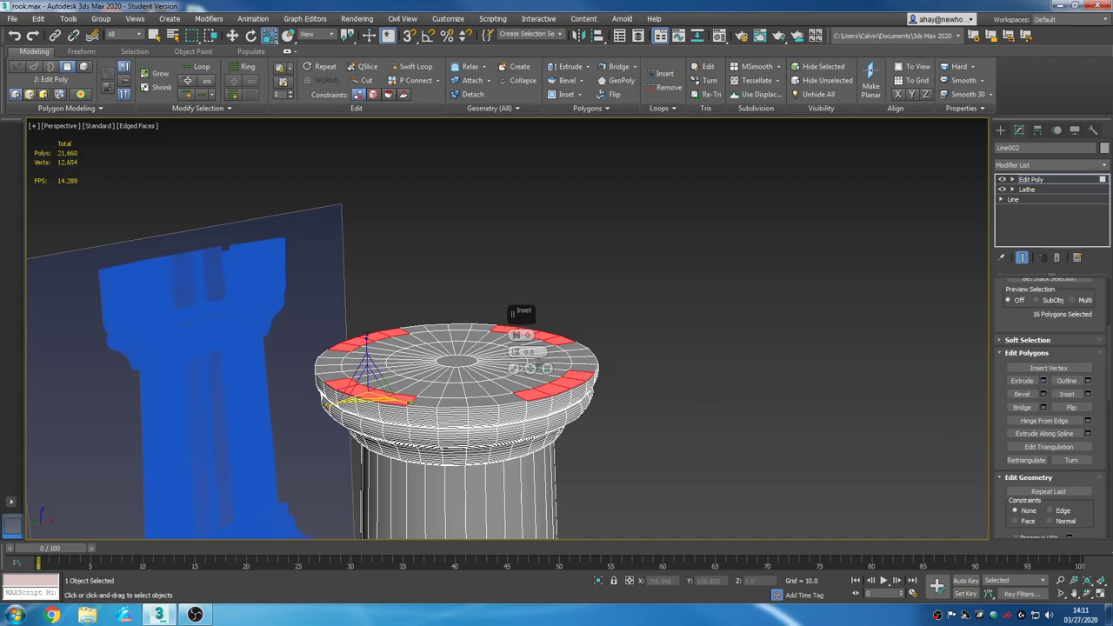
{"action": "left_click", "coordinate": [529, 352]}
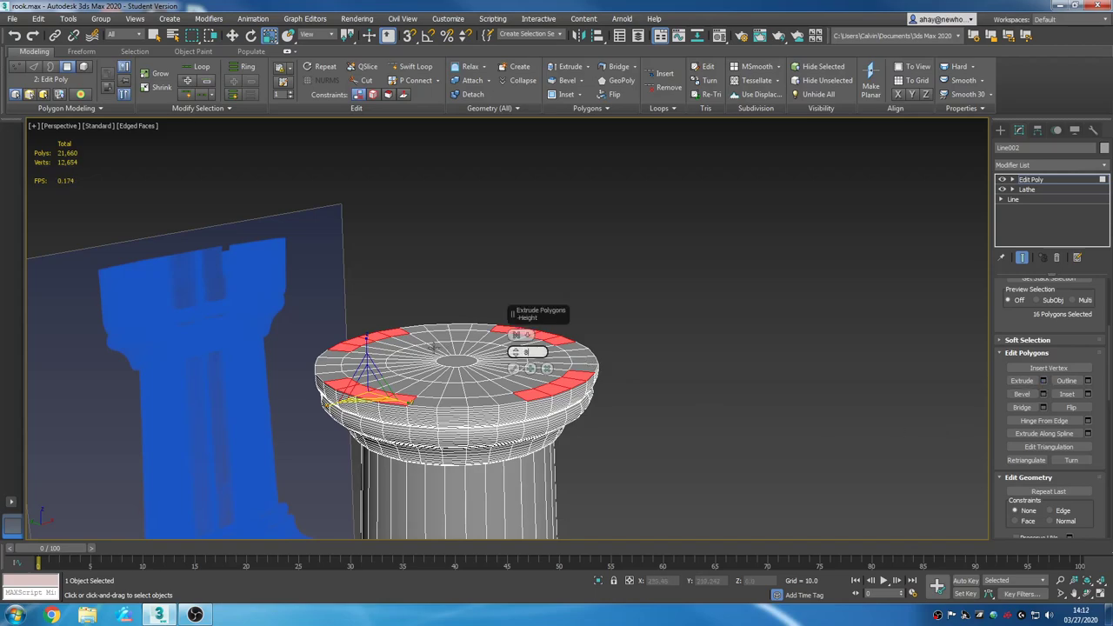
{"action": "type", "text": "8"}
{"action": "key", "text": "Return"}
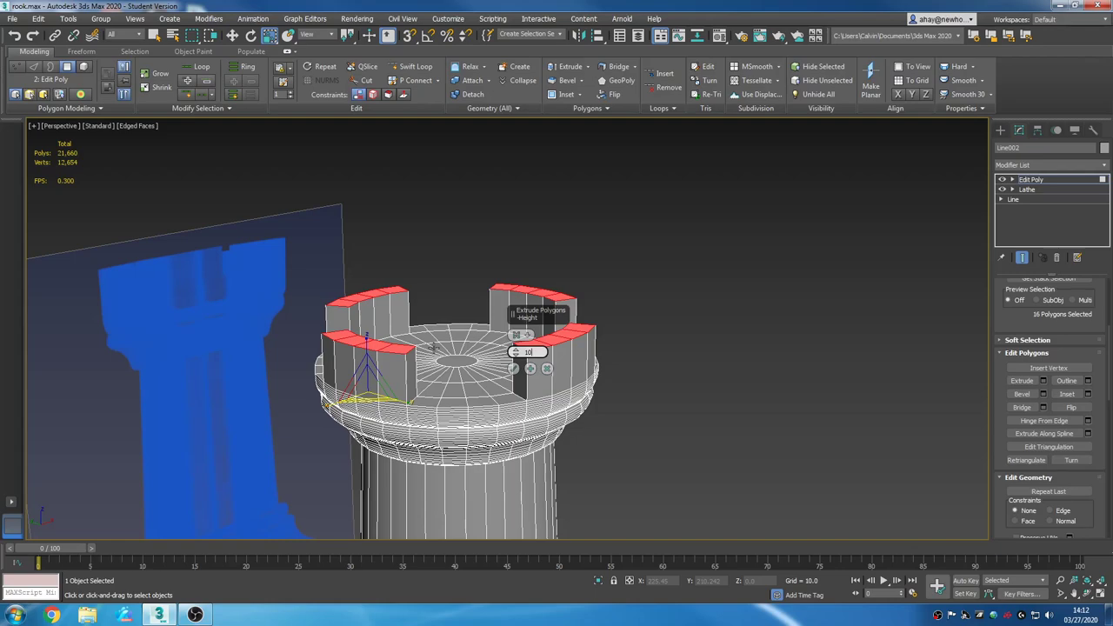
{"action": "key", "text": "Return"}
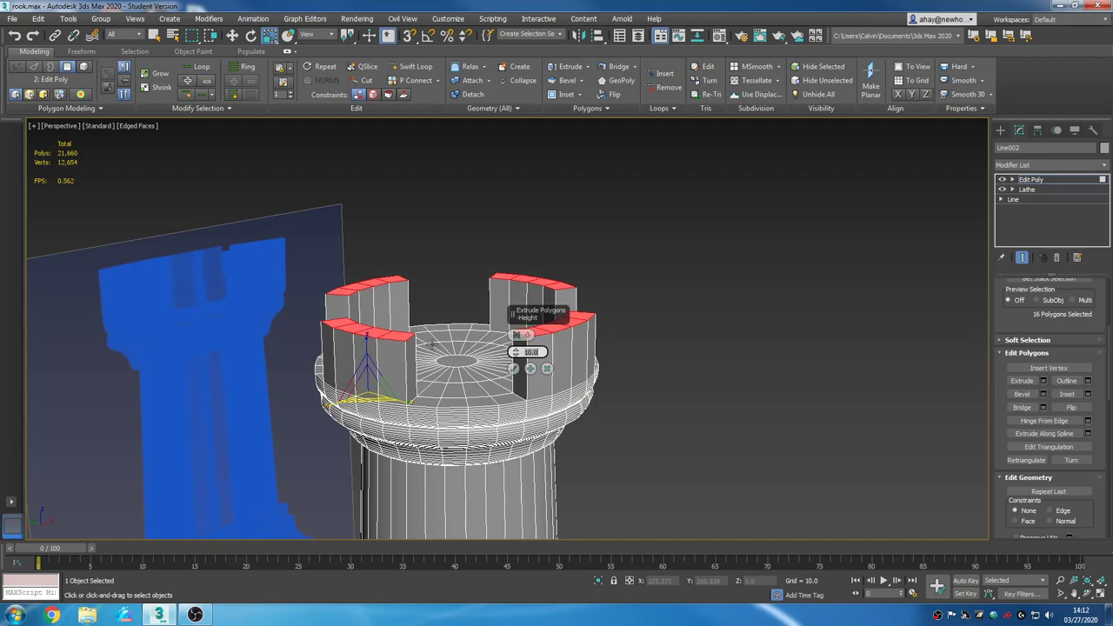
{"action": "left_click", "coordinate": [513, 369]}
Clear the polygon selection and display the whole rook in default shading without edged faces.
{"action": "left_click", "coordinate": [636, 421]}
{"action": "key", "text": "F4"}
{"action": "mouse_move", "coordinate": [636, 421]}
{"action": "middle_mouse_down"}
{"action": "mouse_move", "coordinate": [564, 423]}
{"action": "mouse_move", "coordinate": [609, 418]}
{"action": "middle_mouse_up"}
{"action": "scroll", "coordinate": [626, 320], "scroll_direction": "down", "scroll_amount": 5}
{"action": "scroll", "coordinate": [1072, 437], "scroll_direction": "down", "scroll_amount": 10}
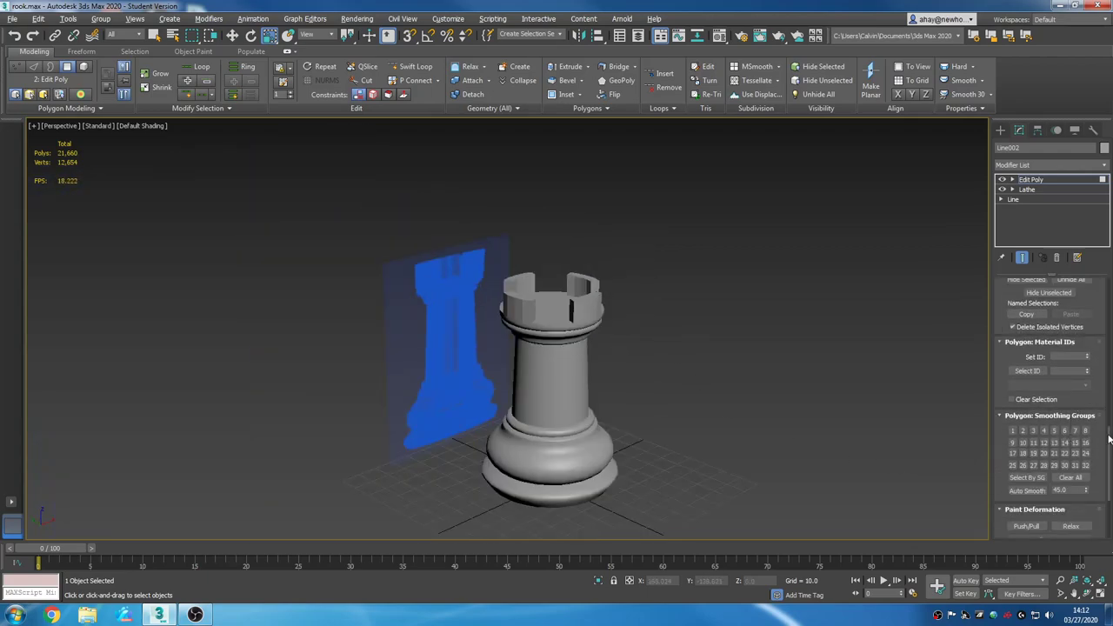
Auto Smooth all of the rook's polygons with a threshold of 45, leave polygon editing and deselect the rook.
{"action": "scroll", "coordinate": [1072, 438], "scroll_direction": "up", "scroll_amount": 8}
{"action": "scroll", "coordinate": [1071, 438], "scroll_direction": "up", "scroll_amount": 5}
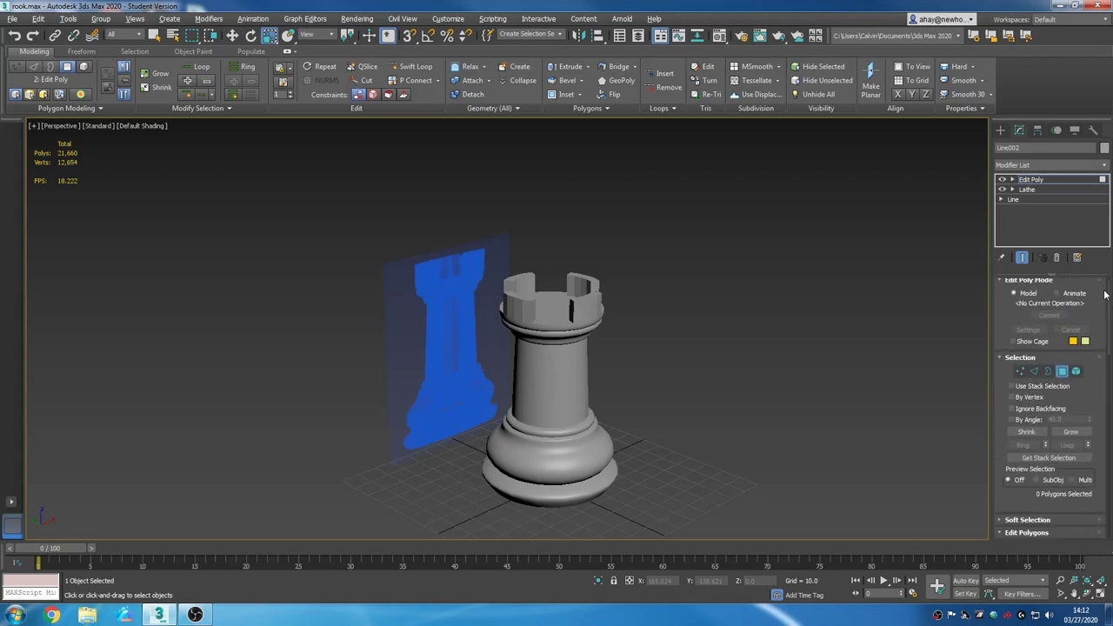
{"action": "key", "text": "ctrl+a"}
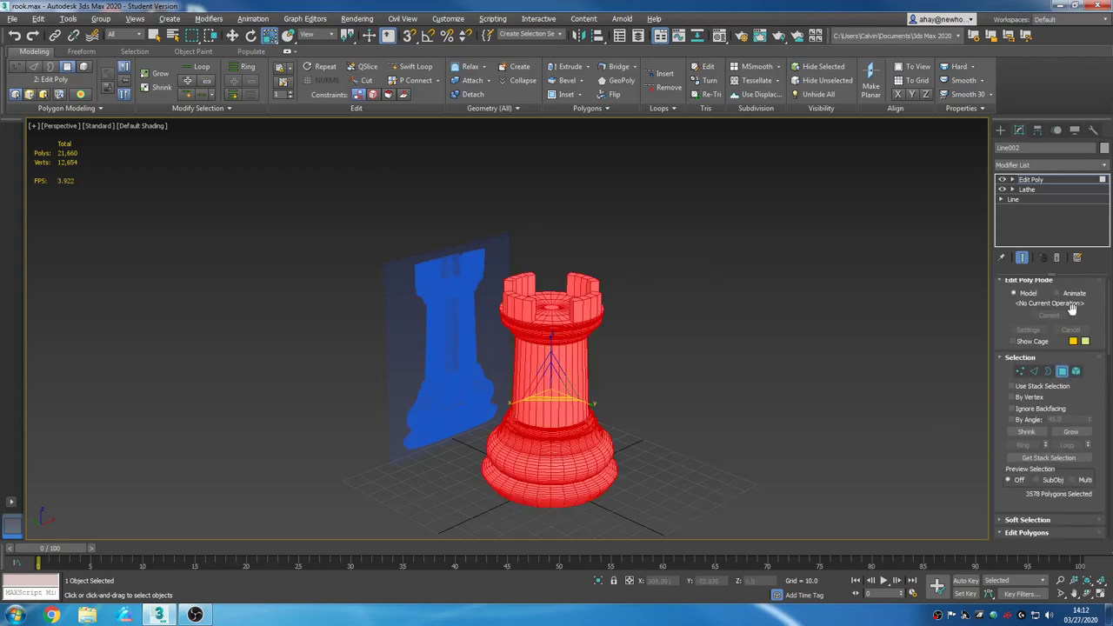
{"action": "scroll", "coordinate": [1106, 300], "scroll_direction": "up", "scroll_amount": 1}
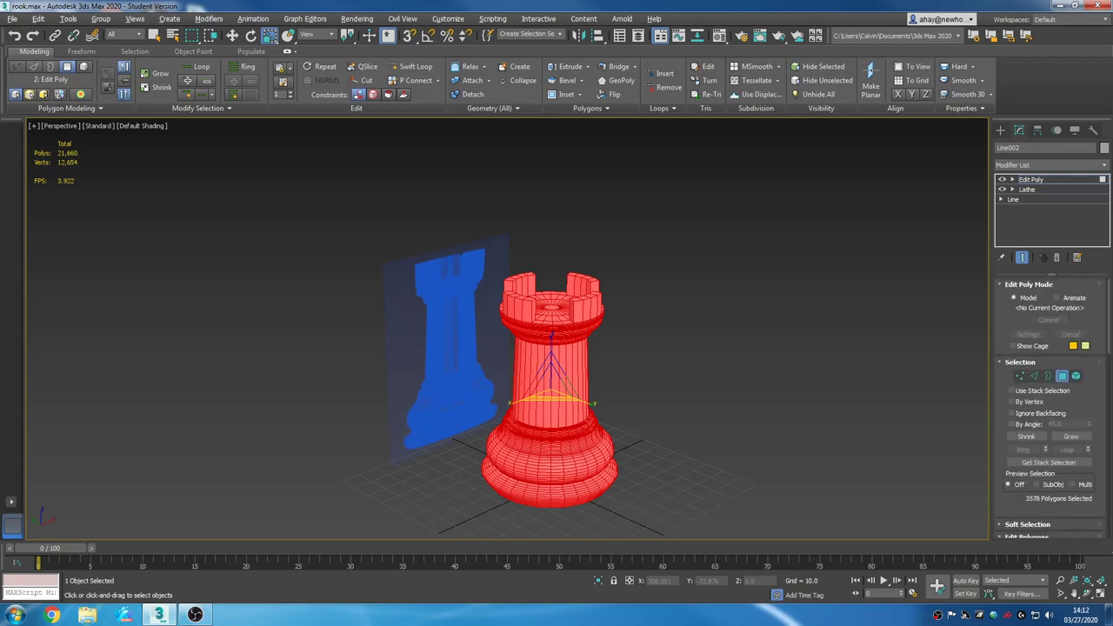
{"action": "scroll", "coordinate": [1110, 413], "scroll_direction": "down", "scroll_amount": 10}
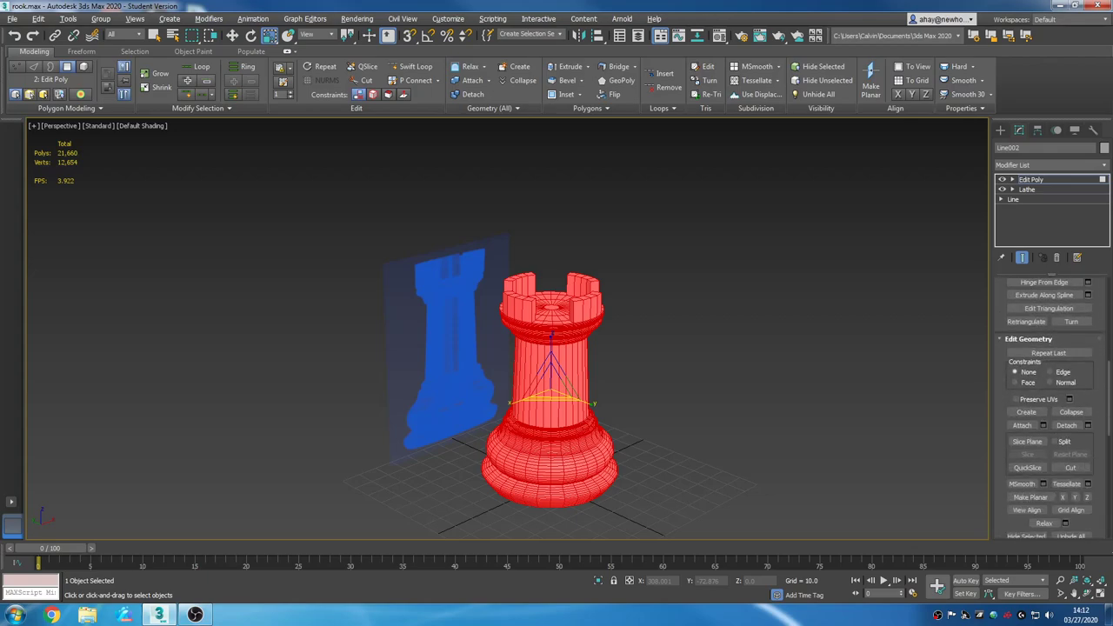
{"action": "scroll", "coordinate": [1111, 413], "scroll_direction": "down", "scroll_amount": 5}
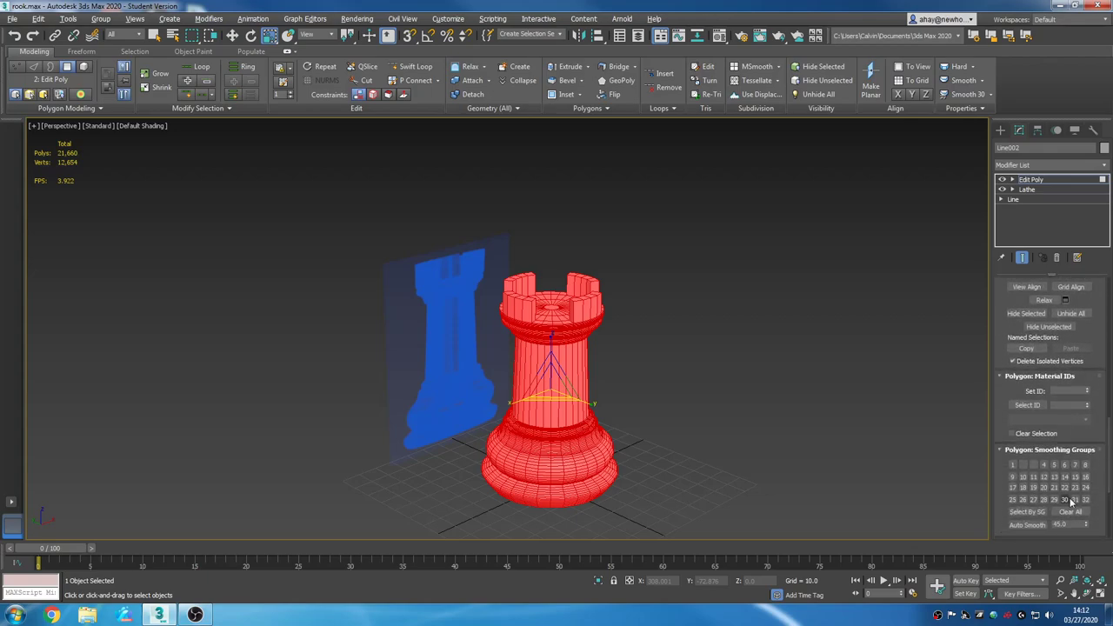
{"action": "left_click", "coordinate": [1041, 527]}
{"action": "left_click", "coordinate": [1056, 179]}
{"action": "middle_click_drag", "start_coordinate": [724, 415], "coordinate": [679, 395], "text": "alt"}
{"action": "left_click", "coordinate": [629, 360]}
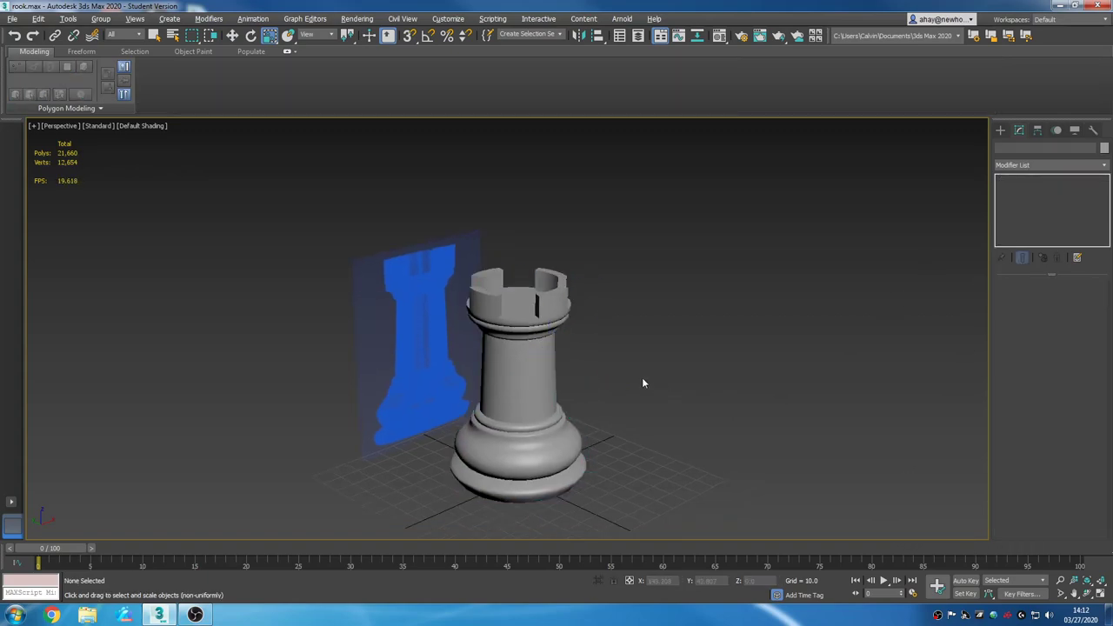
Reselect the rook and display it with edged faces, framed closely on the battlements.
{"action": "scroll", "coordinate": [591, 332], "scroll_direction": "up", "scroll_amount": 3}
{"action": "key", "text": "F4"}
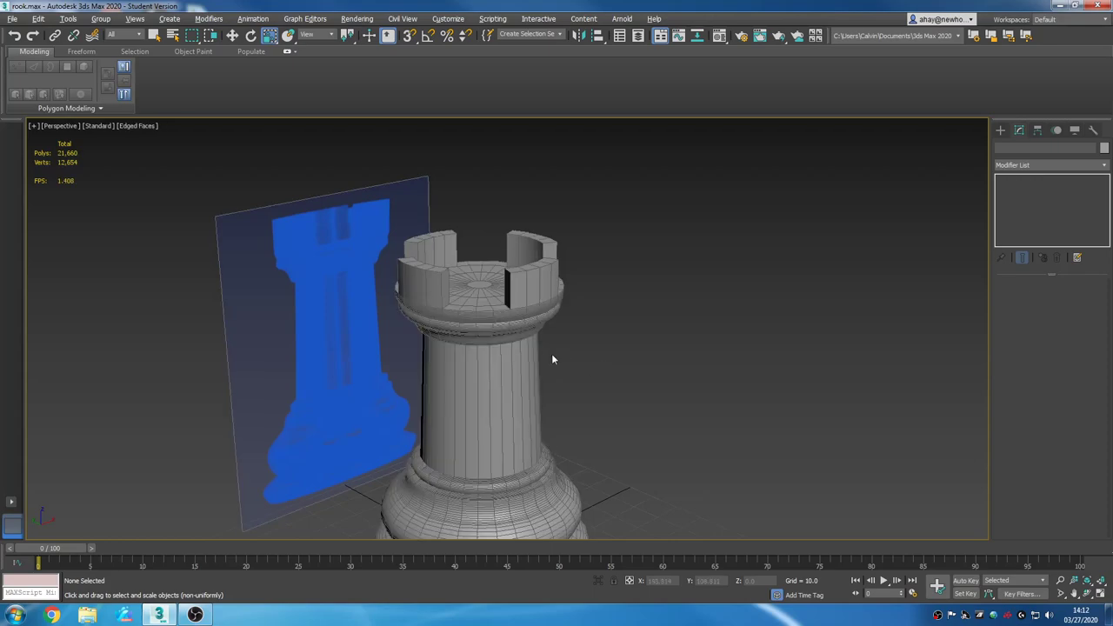
{"action": "key", "text": "F4"}
{"action": "mouse_move", "coordinate": [599, 356]}
{"action": "middle_mouse_down", "text": "alt"}
{"action": "mouse_move", "coordinate": [678, 373]}
{"action": "mouse_move", "coordinate": [635, 440]}
{"action": "mouse_move", "coordinate": [599, 383]}
{"action": "mouse_move", "coordinate": [586, 319]}
{"action": "mouse_move", "coordinate": [664, 340]}
{"action": "mouse_move", "coordinate": [708, 270]}
{"action": "mouse_move", "coordinate": [735, 344]}
{"action": "middle_mouse_up", "text": "alt"}
{"action": "scroll", "coordinate": [634, 193], "scroll_direction": "up", "scroll_amount": 6}
{"action": "middle_click_drag", "start_coordinate": [577, 324], "coordinate": [690, 356]}
{"action": "left_click", "coordinate": [689, 356]}
{"action": "key", "text": "F4"}
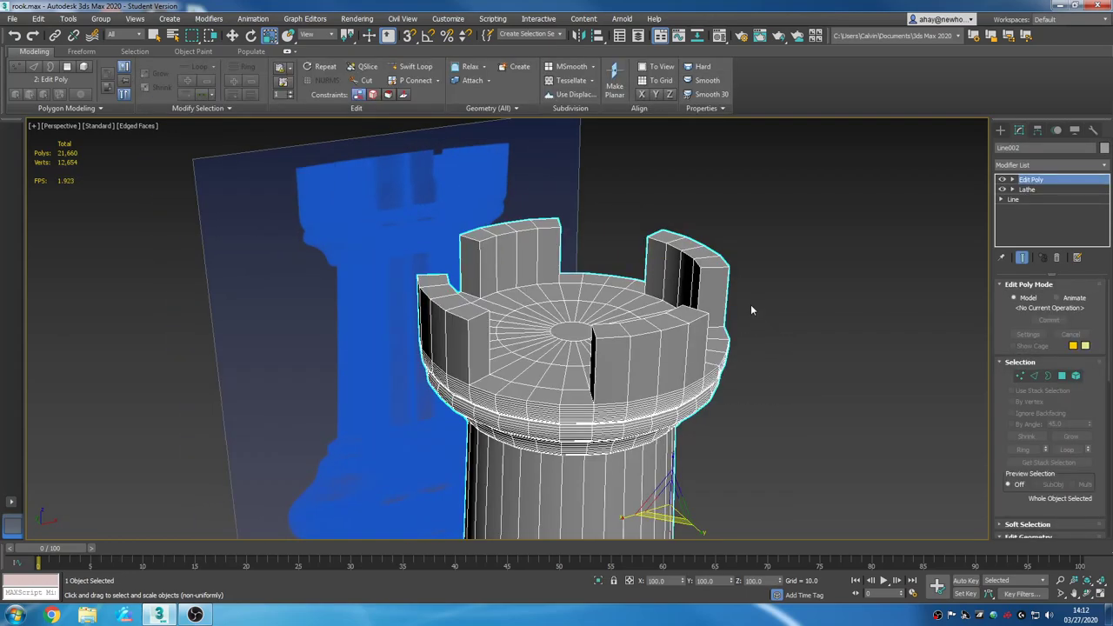
{"action": "scroll", "coordinate": [710, 399], "scroll_direction": "up", "scroll_amount": 5}
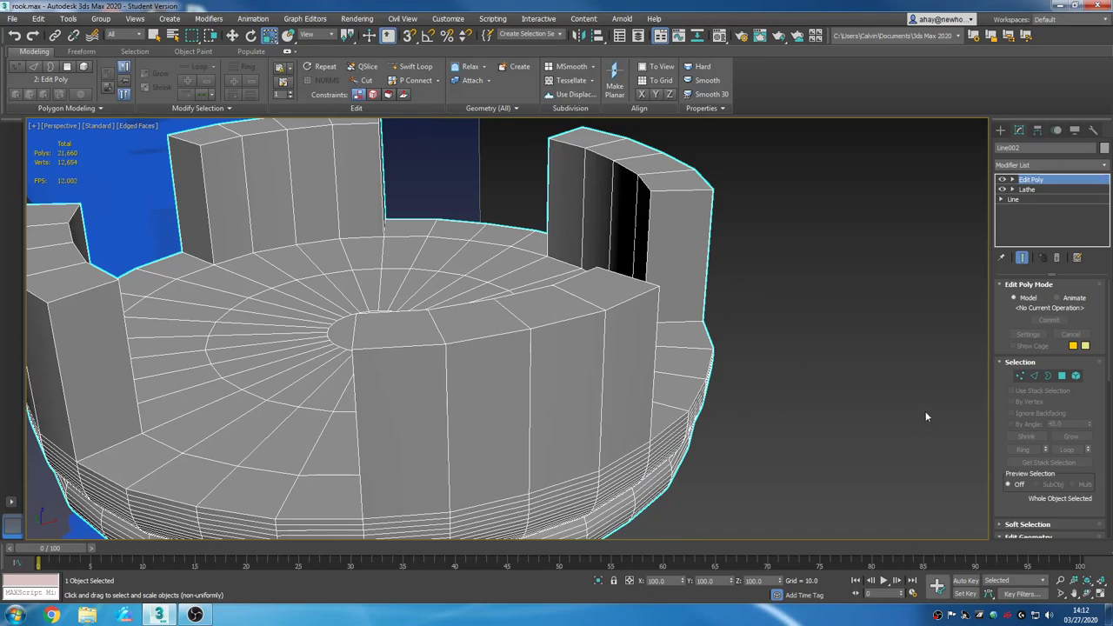
Try to select the battlements' rim edges by picking one top edge on each battlement and extending with Loop.
{"action": "left_click", "coordinate": [1035, 375]}
{"action": "scroll", "coordinate": [687, 387], "scroll_direction": "down", "scroll_amount": 6}
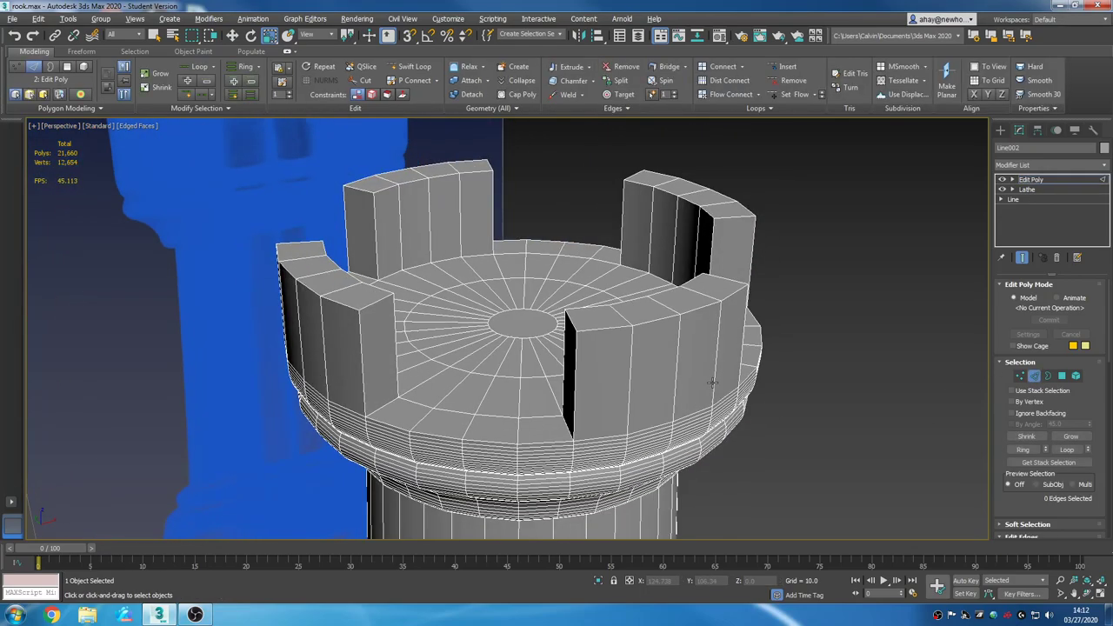
{"action": "middle_click_drag", "start_coordinate": [711, 383], "coordinate": [665, 376], "text": "alt"}
{"action": "left_click", "coordinate": [625, 341]}
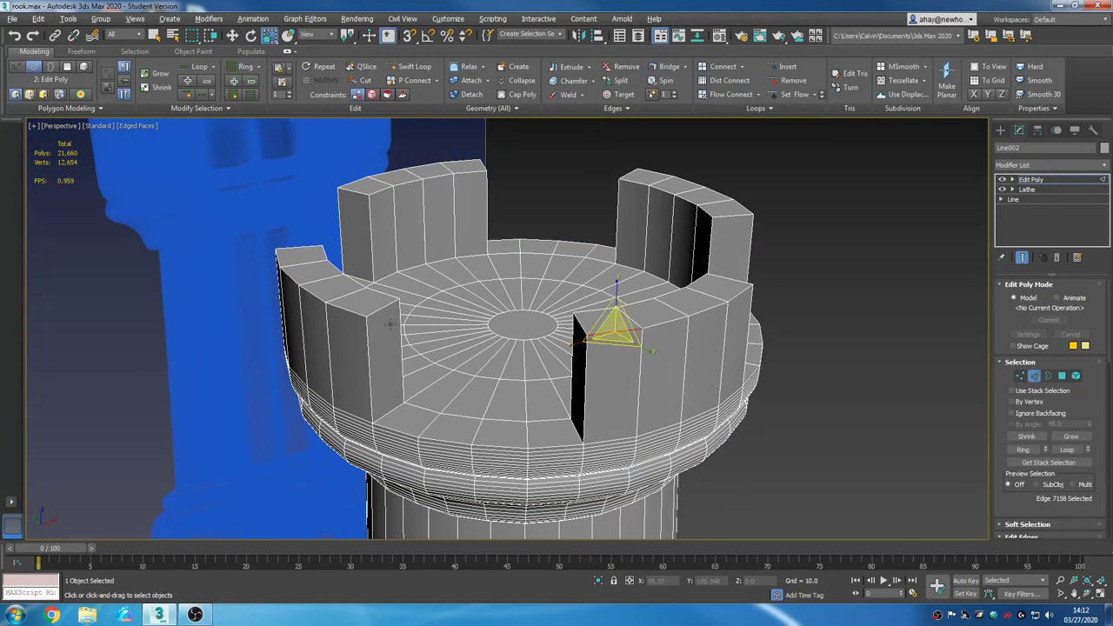
{"action": "left_click", "coordinate": [342, 307], "text": "ctrl"}
{"action": "left_click", "coordinate": [354, 187], "text": "ctrl"}
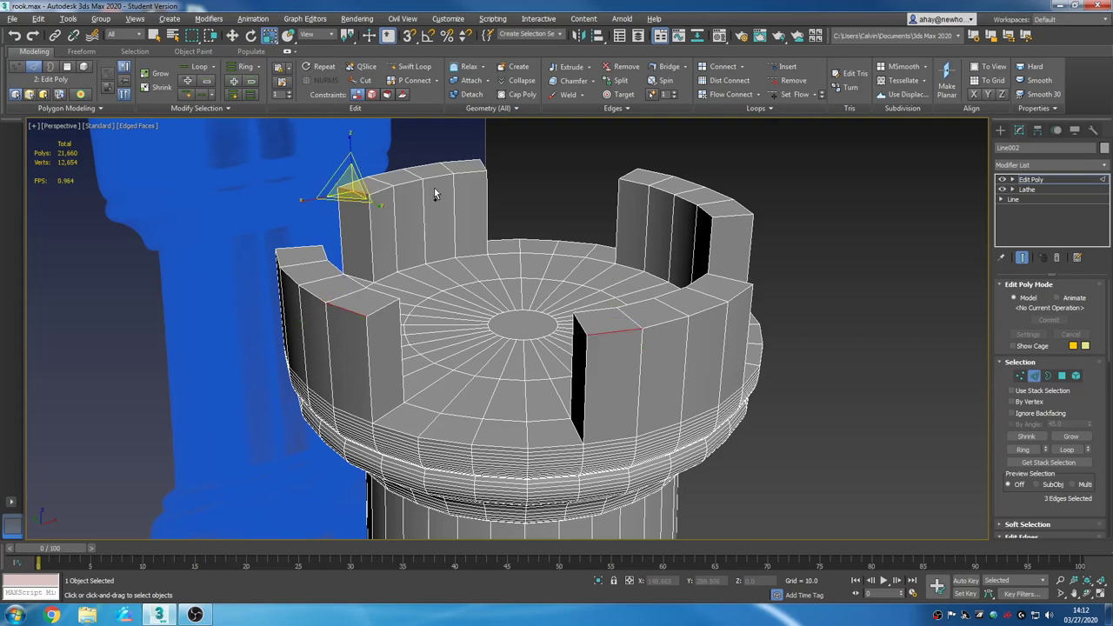
{"action": "left_click", "coordinate": [628, 175], "text": "ctrl"}
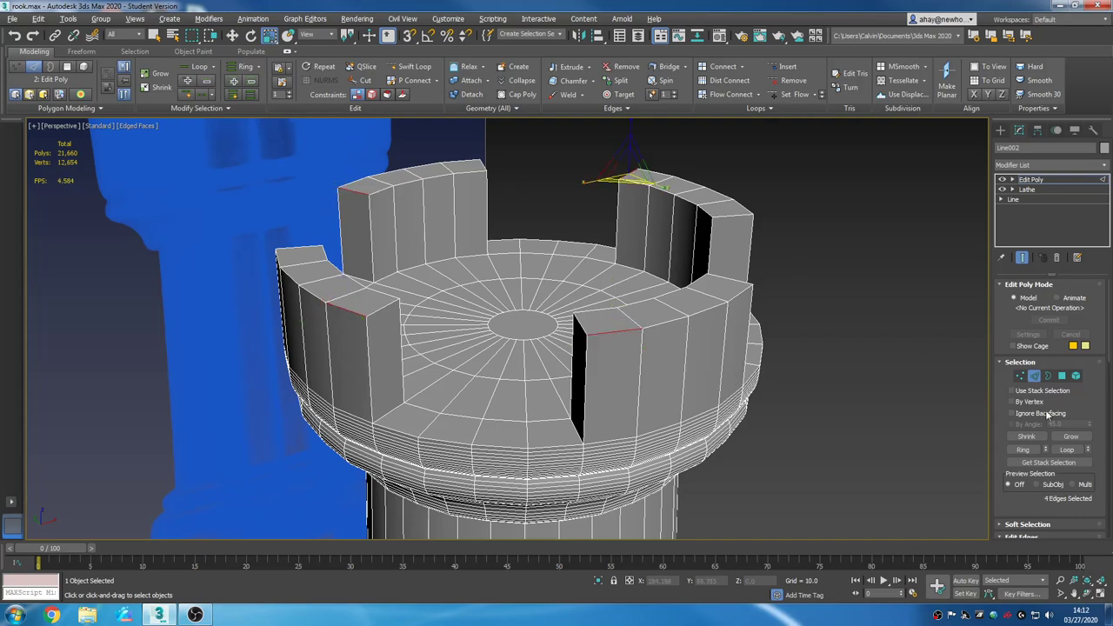
{"action": "left_click", "coordinate": [1066, 450]}
Switch to polygon level and select the four top polygons on each of the two nearer battlements.
{"action": "left_click", "coordinate": [1020, 375]}
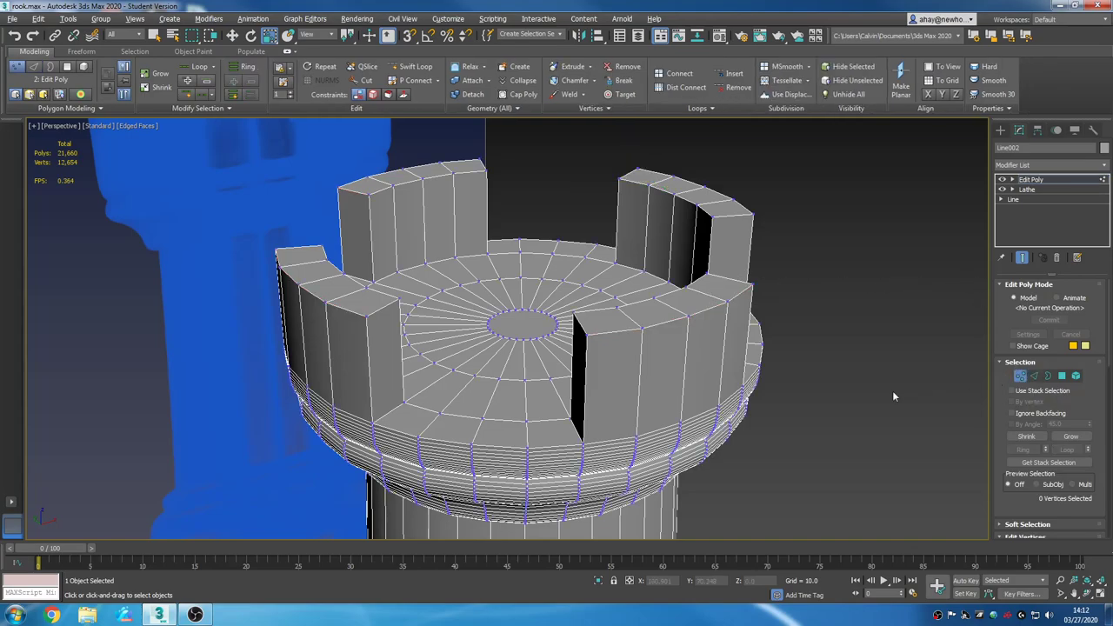
{"action": "left_click", "coordinate": [1062, 375]}
{"action": "key", "text": "ctrl+a"}
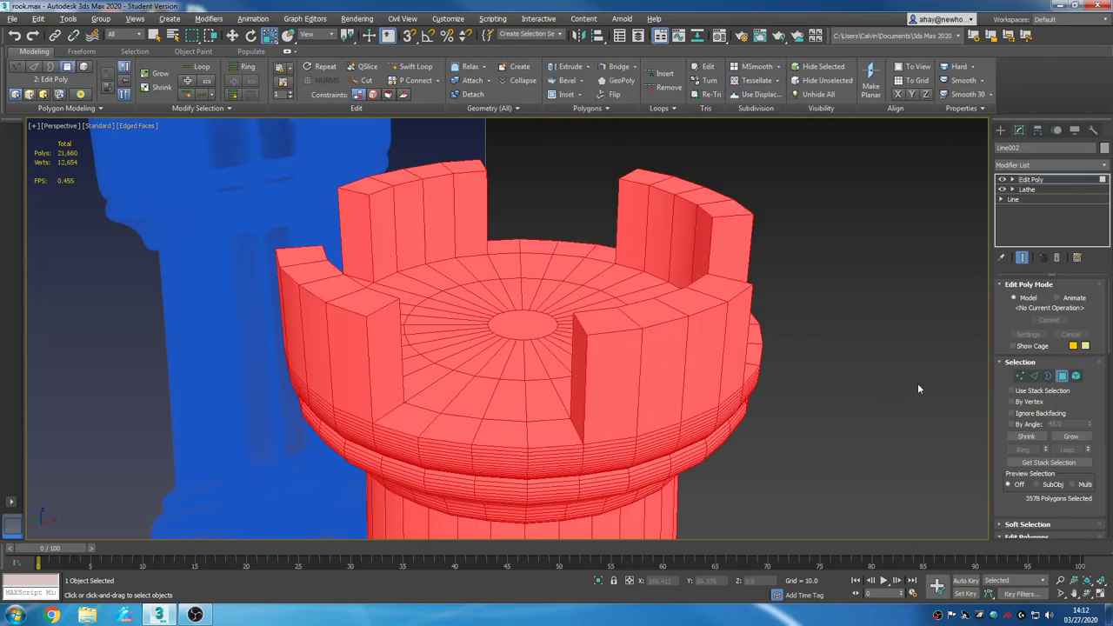
{"action": "left_click", "coordinate": [917, 389]}
{"action": "left_click", "coordinate": [720, 293]}
{"action": "left_click", "coordinate": [154, 35]}
{"action": "left_click", "coordinate": [650, 320], "text": "ctrl"}
{"action": "left_click", "coordinate": [613, 326], "text": "ctrl"}
{"action": "left_click", "coordinate": [375, 297], "text": "ctrl"}
{"action": "left_click", "coordinate": [345, 285], "text": "ctrl"}
{"action": "left_click", "coordinate": [314, 269], "text": "ctrl"}
{"action": "left_click", "coordinate": [293, 259], "text": "ctrl"}
Add the four top polygons of each of the two rear battlements to the selection.
{"action": "left_click", "coordinate": [364, 183], "text": "ctrl"}
{"action": "left_click", "coordinate": [400, 177], "text": "ctrl"}
{"action": "left_click", "coordinate": [438, 170], "text": "ctrl"}
{"action": "left_click", "coordinate": [468, 166], "text": "ctrl"}
{"action": "left_click", "coordinate": [639, 176], "text": "ctrl"}
{"action": "left_click", "coordinate": [668, 185], "text": "ctrl"}
{"action": "left_click", "coordinate": [698, 196], "text": "ctrl"}
{"action": "left_click", "coordinate": [728, 207], "text": "ctrl"}
{"action": "middle_click_drag", "start_coordinate": [828, 383], "coordinate": [858, 391], "text": "alt"}
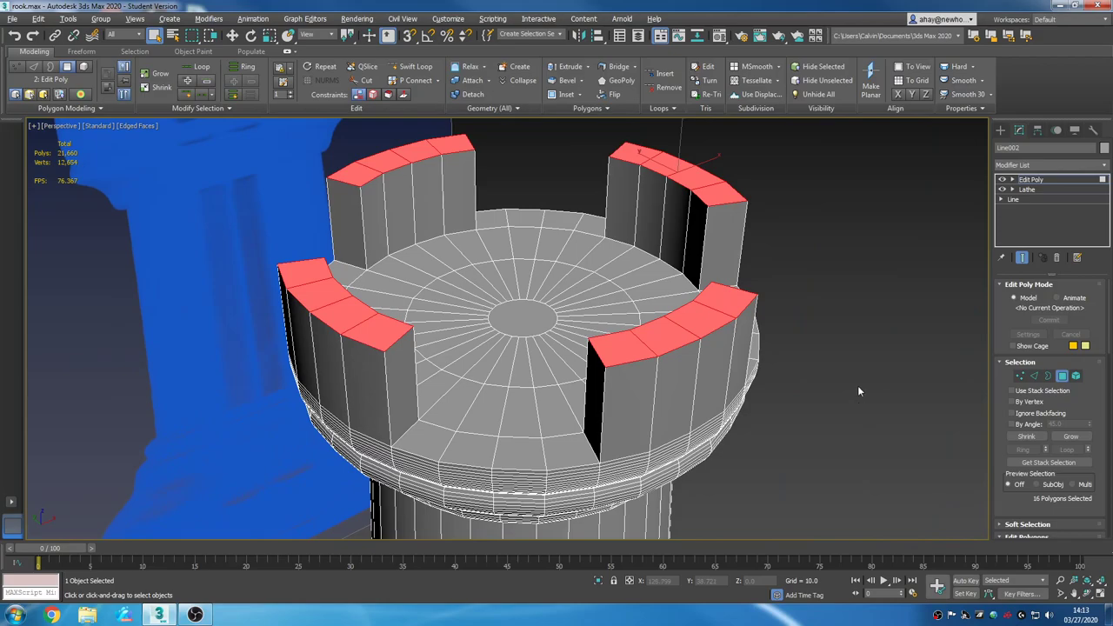
Switch to edge level with the top faces' edges selected, and deselect the inner cross edges on the two nearer battlements.
{"action": "left_click", "coordinate": [1034, 377]}
{"action": "middle_click_drag", "start_coordinate": [875, 446], "coordinate": [817, 446], "text": "alt"}
{"action": "left_click", "coordinate": [713, 320], "text": "ctrl"}
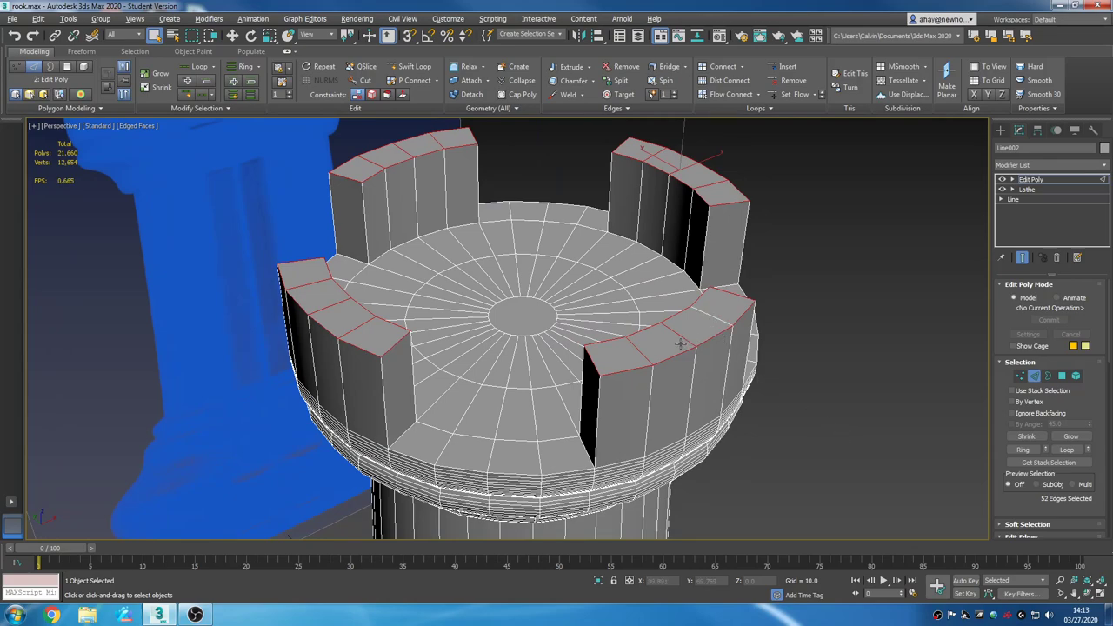
{"action": "left_click", "coordinate": [680, 344], "text": "alt"}
{"action": "left_click", "coordinate": [644, 357], "text": "alt"}
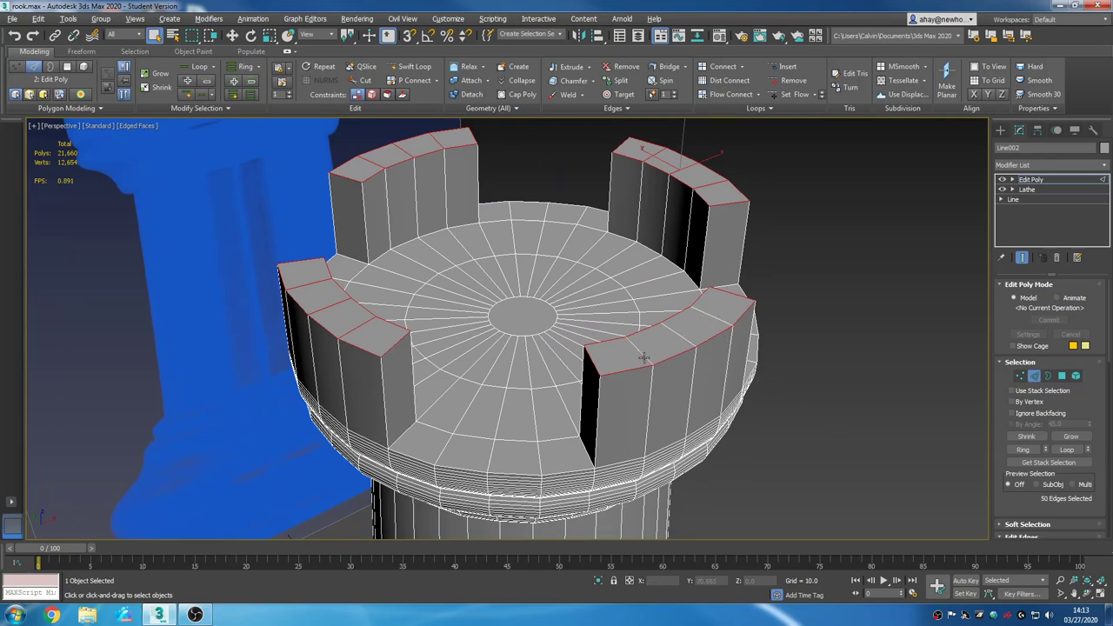
{"action": "left_click", "coordinate": [349, 331], "text": "alt"}
{"action": "left_click", "coordinate": [333, 305], "text": "alt"}
{"action": "left_click", "coordinate": [318, 282], "text": "alt"}
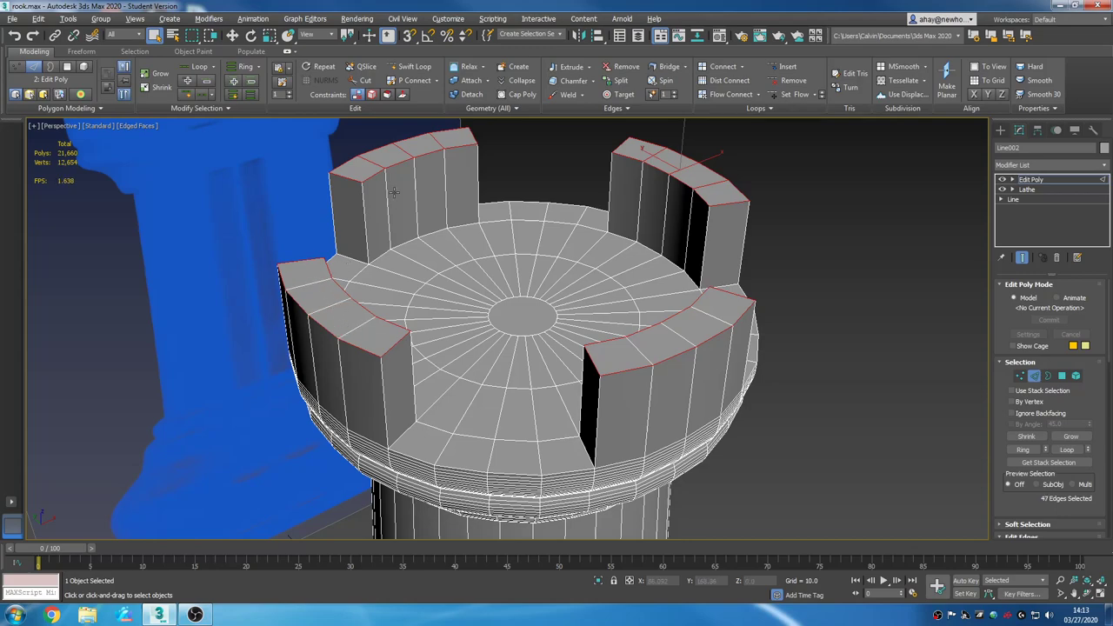
Deselect the inner cross edges on top of the two rear battlements, keeping their outlines selected.
{"action": "left_click", "coordinate": [433, 138], "text": "alt"}
{"action": "left_click", "coordinate": [654, 155], "text": "alt"}
{"action": "left_click", "coordinate": [683, 164], "text": "alt"}
{"action": "left_click", "coordinate": [712, 187], "text": "alt"}
{"action": "middle_click_drag", "start_coordinate": [808, 358], "coordinate": [800, 334], "text": "alt"}
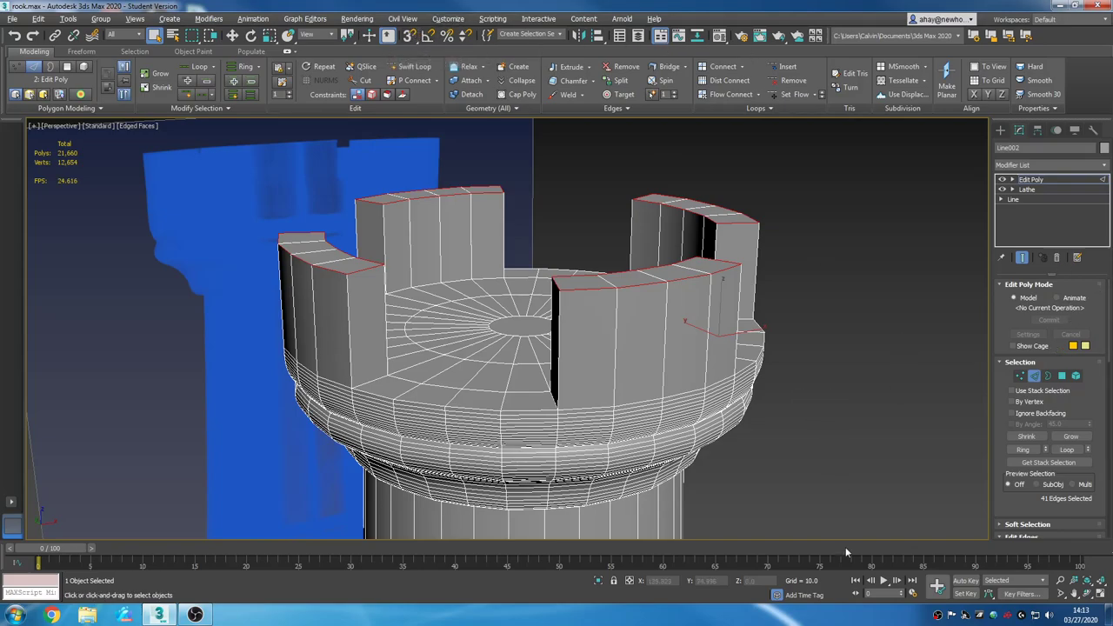
Examine the selected battlement edges in the four-viewport layout and around the perspective view.
{"action": "middle_click_drag", "start_coordinate": [825, 447], "coordinate": [700, 426], "text": "alt"}
{"action": "key", "text": "alt+w"}
{"action": "scroll", "coordinate": [360, 238], "scroll_direction": "up", "scroll_amount": 4}
{"action": "middle_click", "coordinate": [809, 523]}
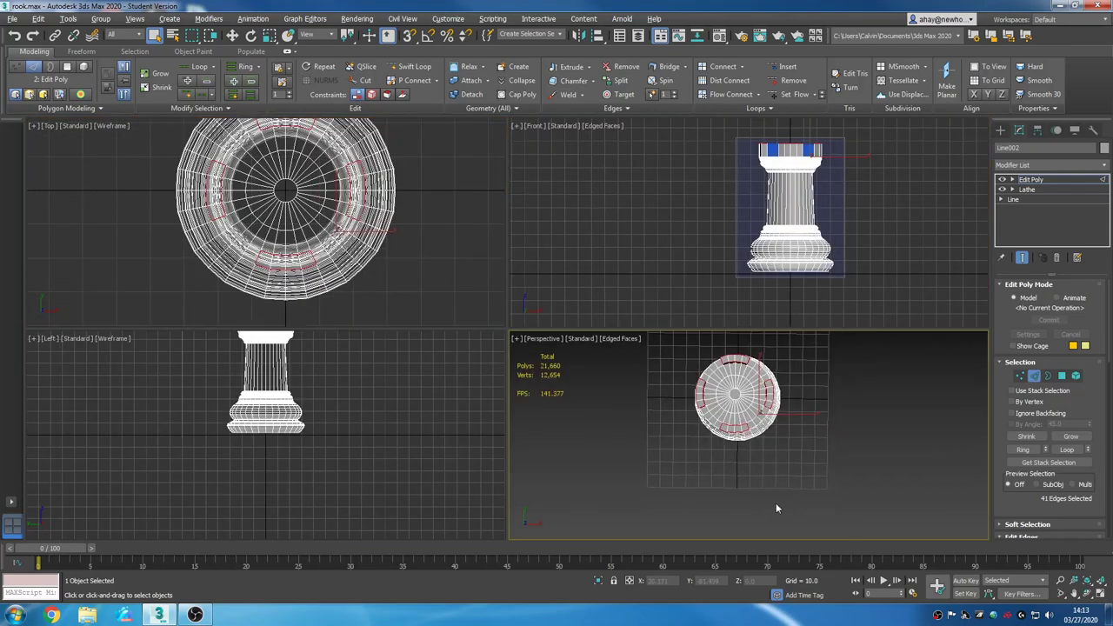
{"action": "key", "text": "alt+w"}
{"action": "middle_click_drag", "start_coordinate": [782, 456], "coordinate": [734, 310], "text": "alt"}
{"action": "scroll", "coordinate": [522, 283], "scroll_direction": "up", "scroll_amount": 4}
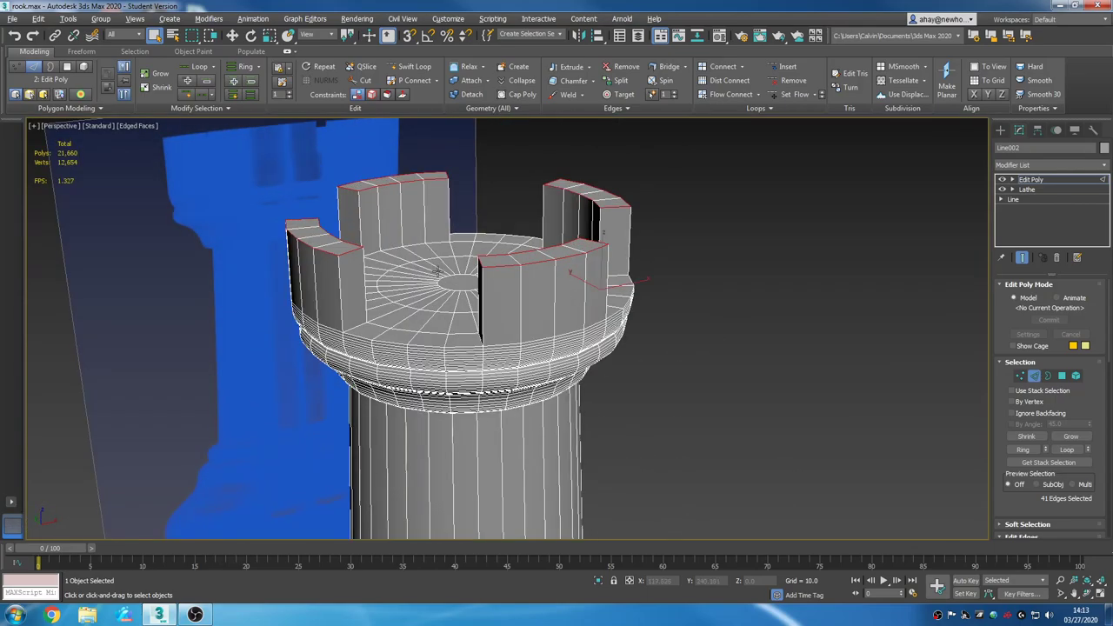
{"action": "middle_click_drag", "start_coordinate": [438, 273], "coordinate": [566, 341]}
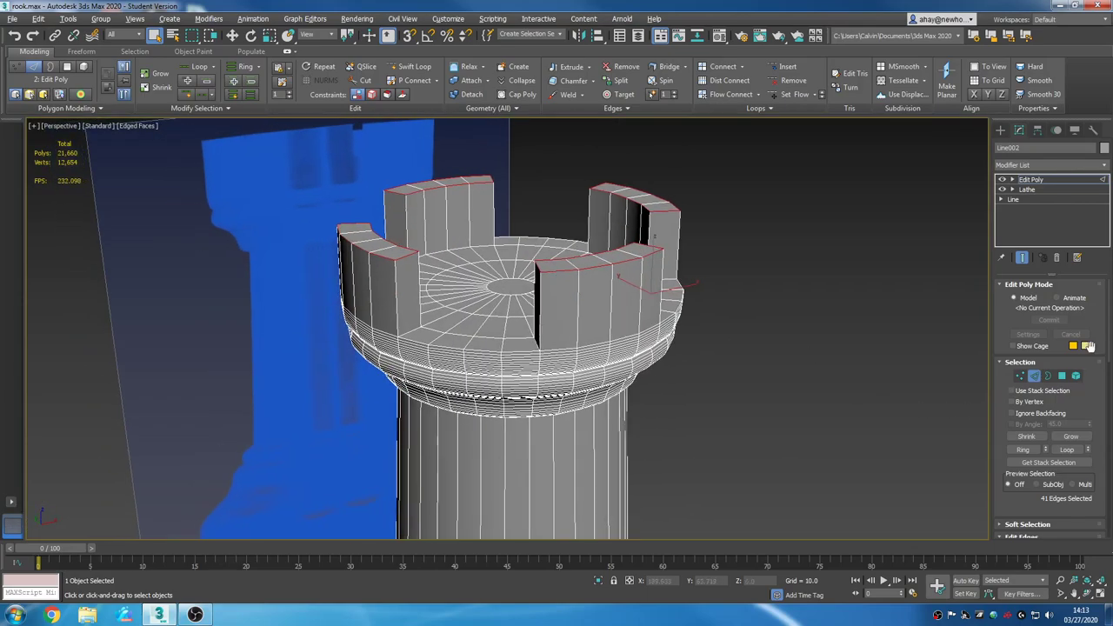
Apply a Quad Chamfer to the selected battlement edges with an amount of 0.3, keeping smoothing enabled.
{"action": "scroll", "coordinate": [1109, 296], "scroll_direction": "down", "scroll_amount": 5}
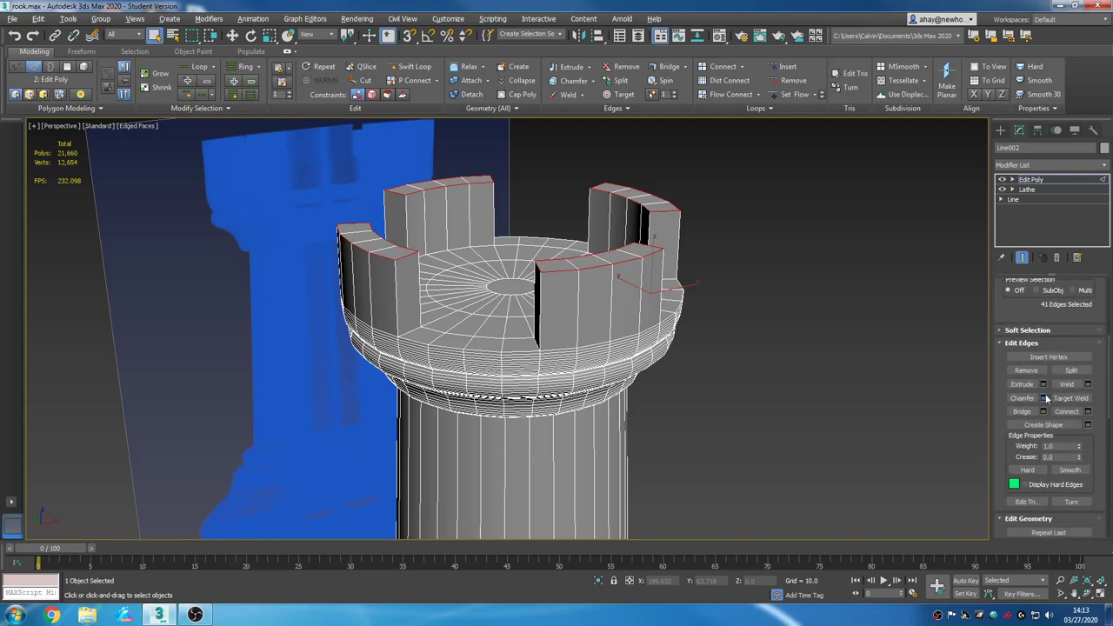
{"action": "left_click", "coordinate": [1044, 398]}
{"action": "scroll", "coordinate": [762, 403], "scroll_direction": "up", "scroll_amount": 5}
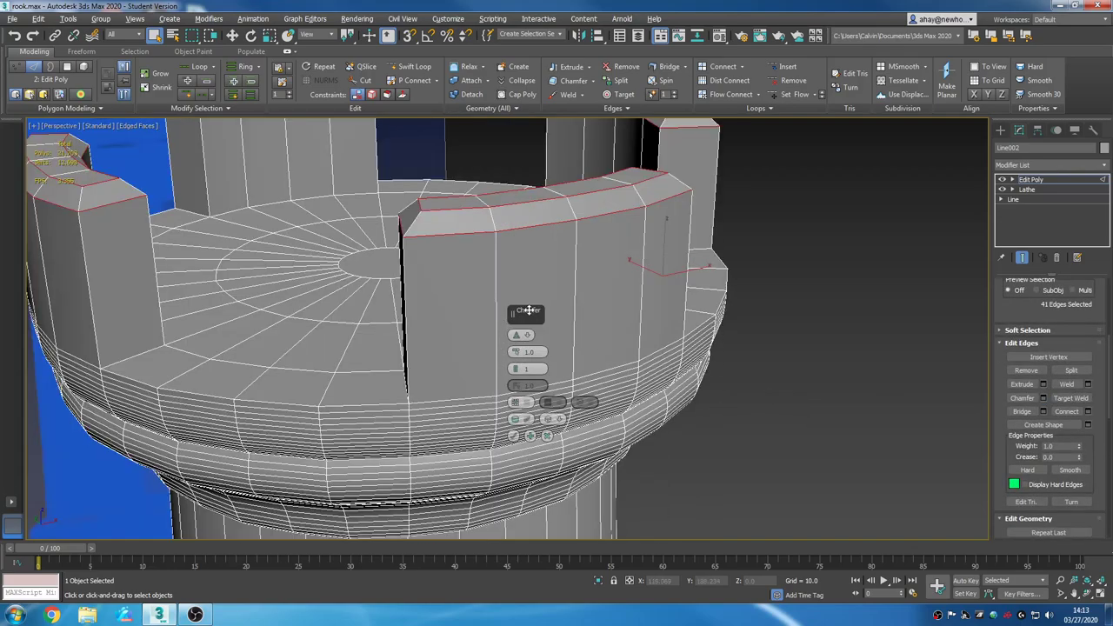
{"action": "left_click_drag", "start_coordinate": [529, 311], "coordinate": [279, 249]}
{"action": "scroll", "coordinate": [384, 318], "scroll_direction": "down", "scroll_amount": 3}
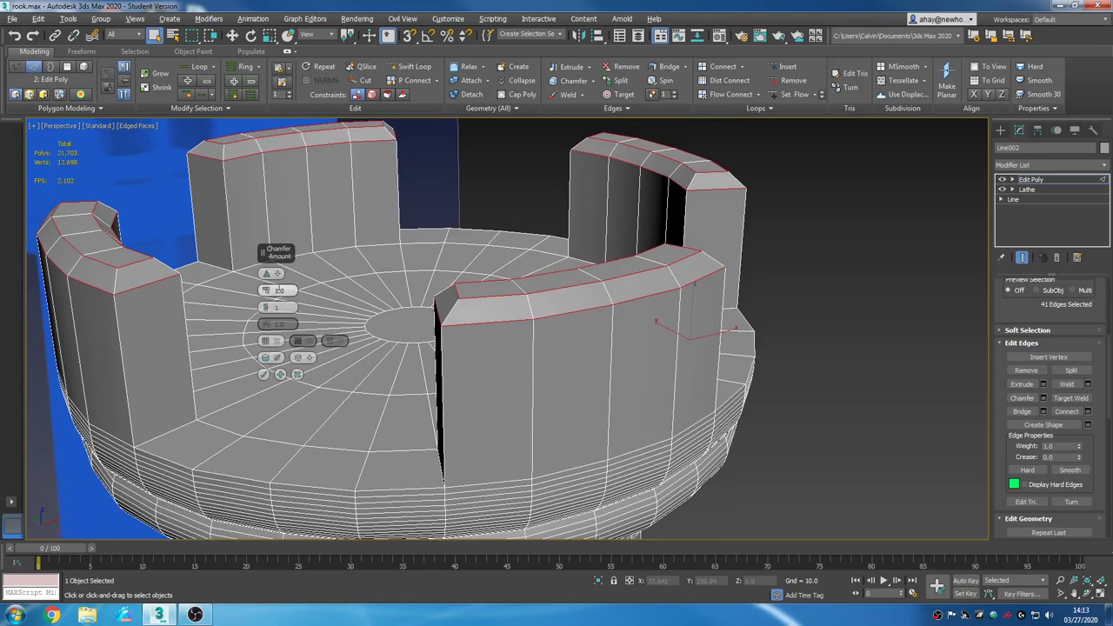
{"action": "left_click", "coordinate": [282, 277]}
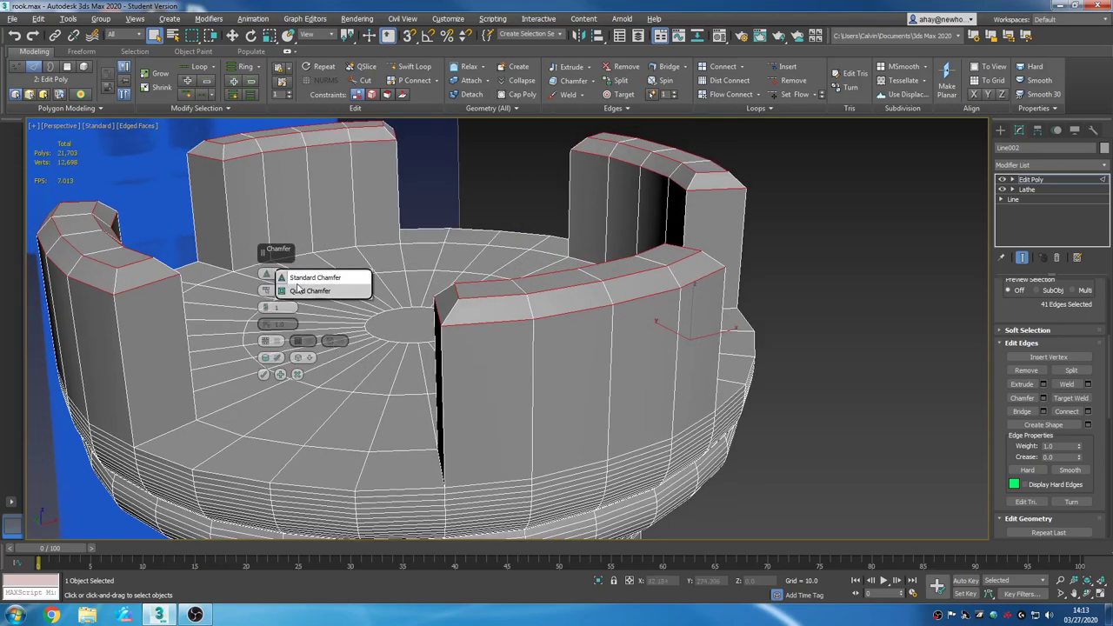
{"action": "left_click", "coordinate": [304, 291]}
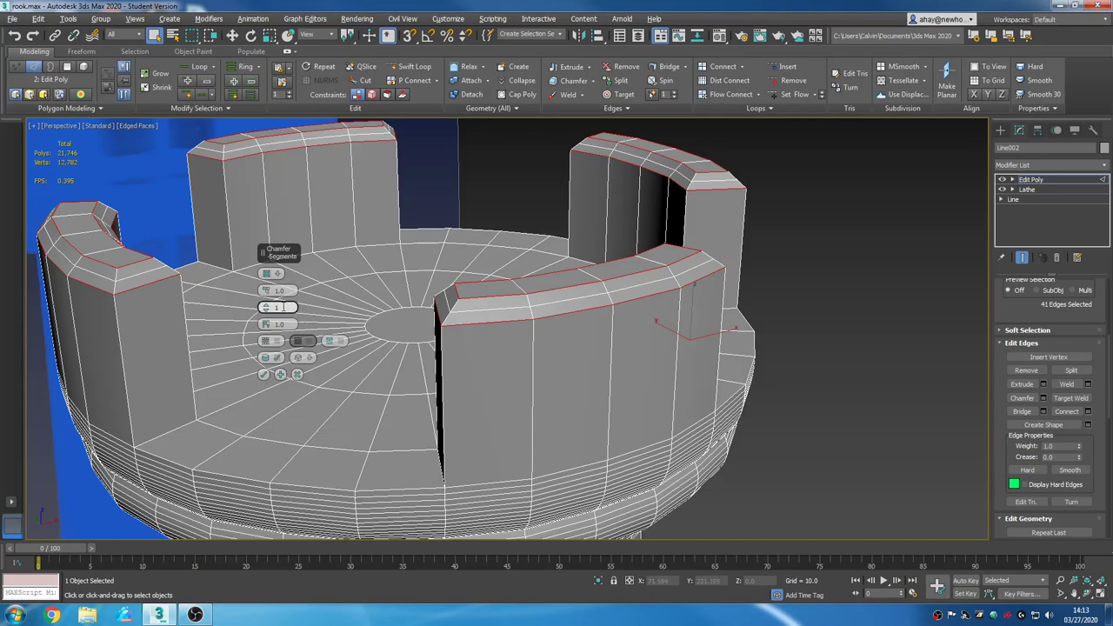
{"action": "left_click_drag", "start_coordinate": [267, 298], "coordinate": [273, 298]}
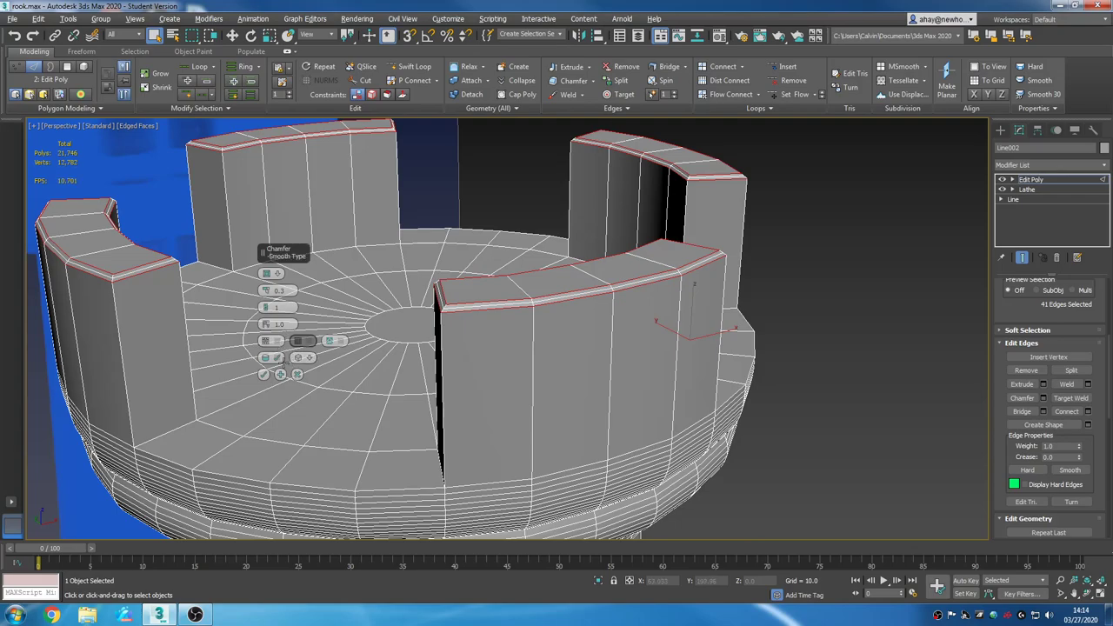
{"action": "left_click", "coordinate": [276, 358]}
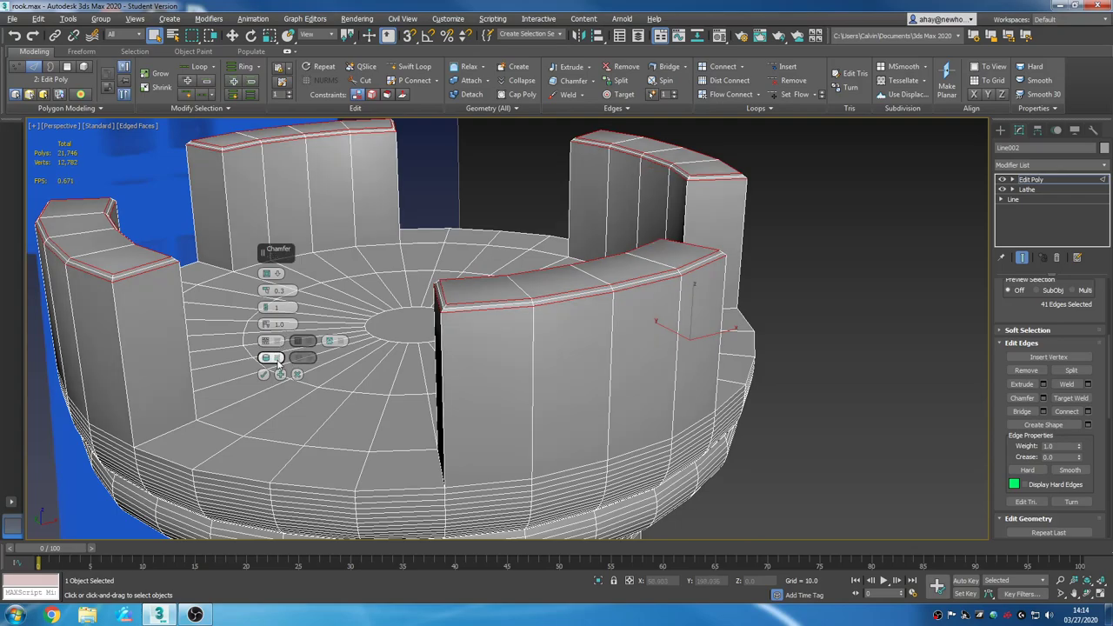
{"action": "left_click", "coordinate": [278, 360]}
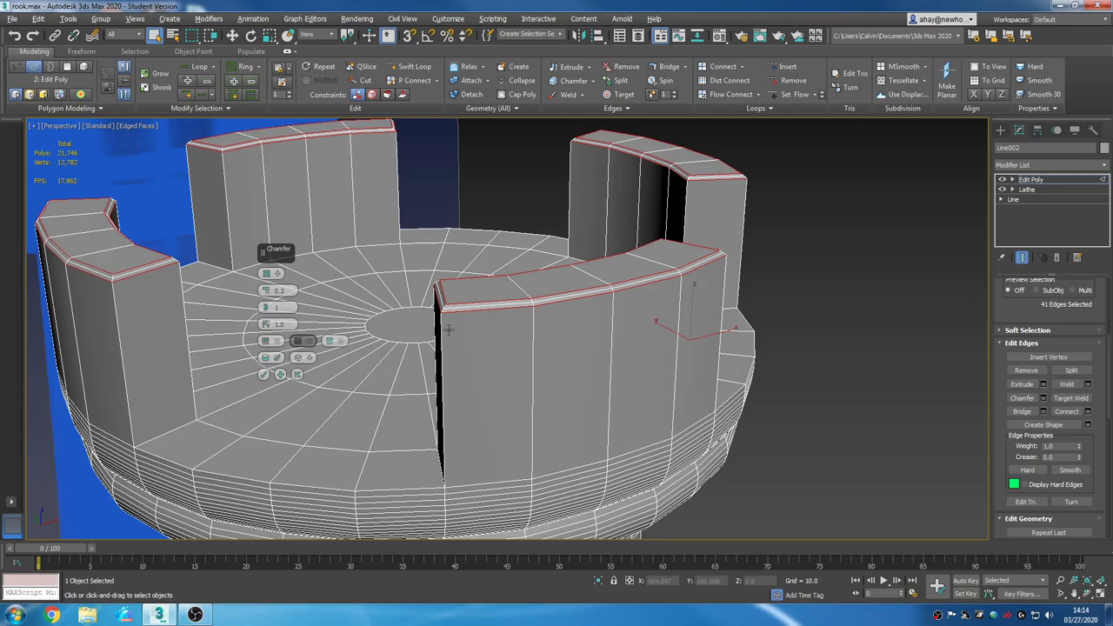
Compare the Standard Chamfer and Quad Chamfer types on the corner of the nearest battlement.
{"action": "scroll", "coordinate": [447, 329], "scroll_direction": "up", "scroll_amount": 5}
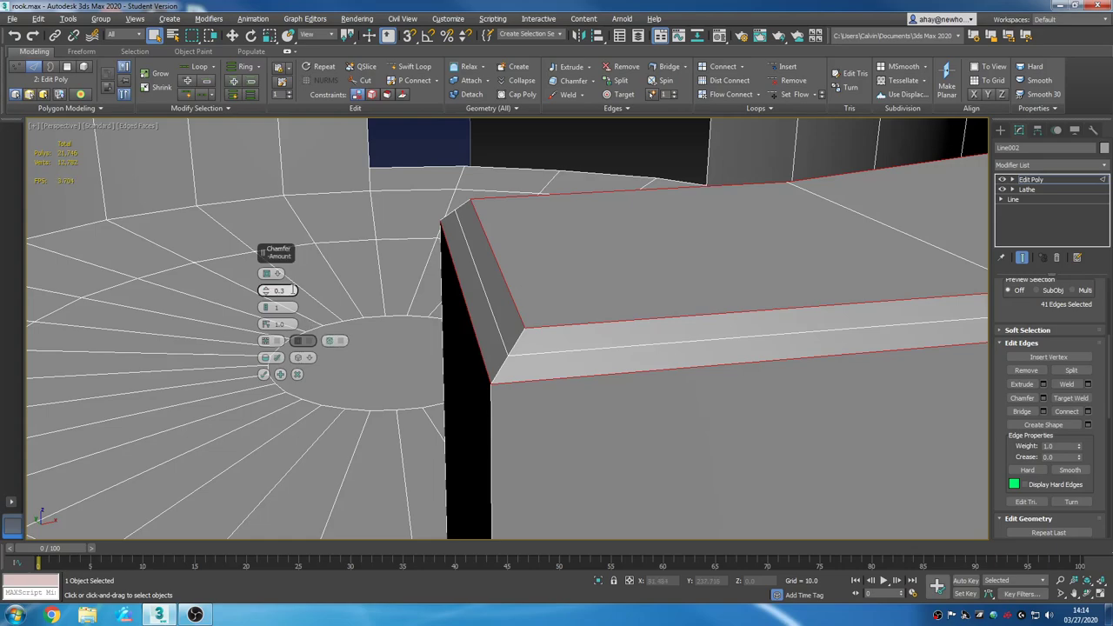
{"action": "left_click", "coordinate": [280, 275]}
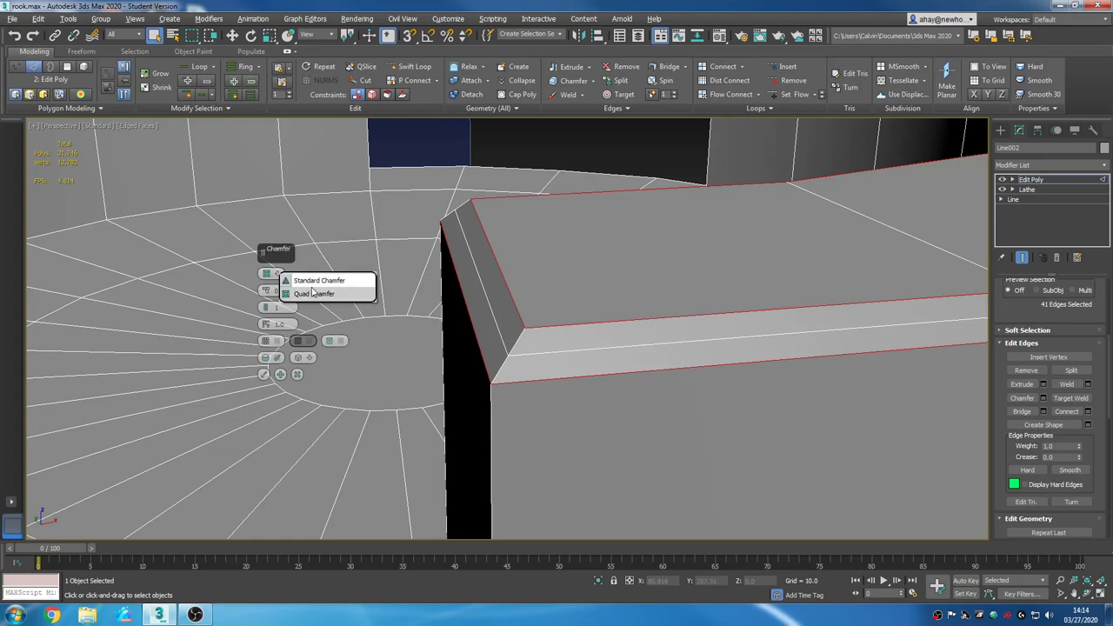
{"action": "left_click", "coordinate": [311, 282]}
{"action": "left_click", "coordinate": [277, 275]}
{"action": "left_click", "coordinate": [313, 299]}
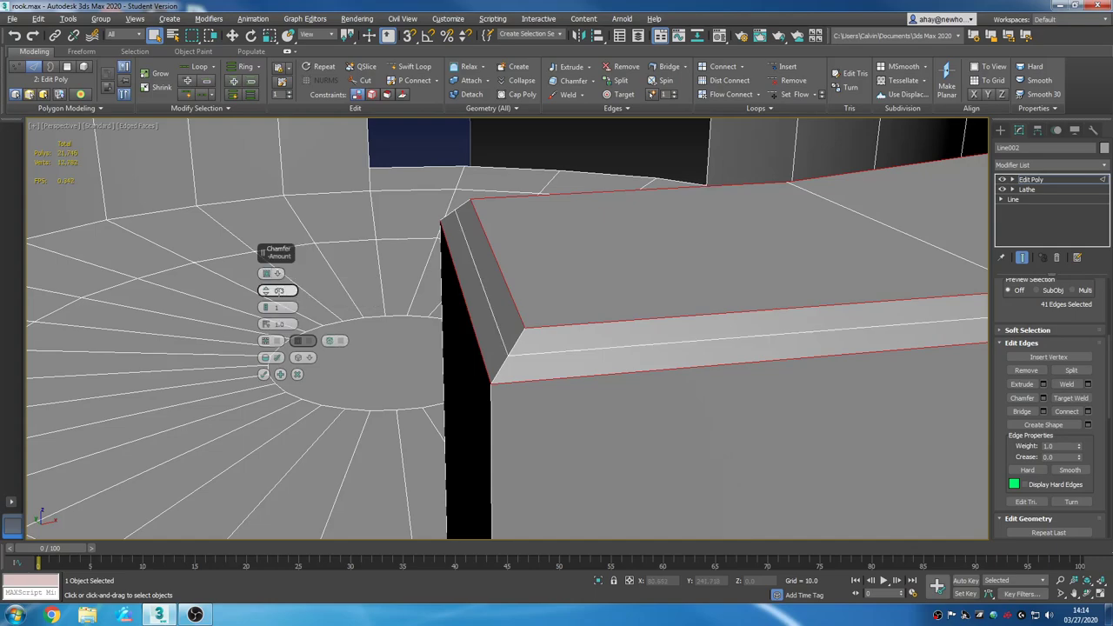
Raise the battlement edge chamfer to 2 segments, switch it to Standard Chamfer, and check the corner.
{"action": "left_click", "coordinate": [267, 305]}
{"action": "left_click", "coordinate": [277, 273]}
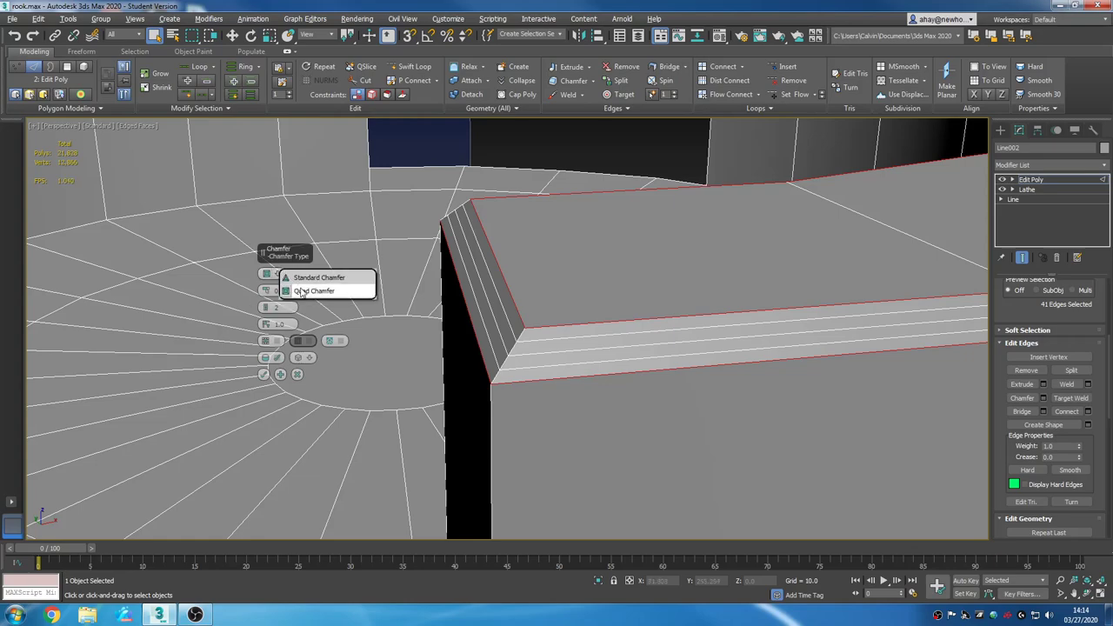
{"action": "left_click", "coordinate": [323, 282]}
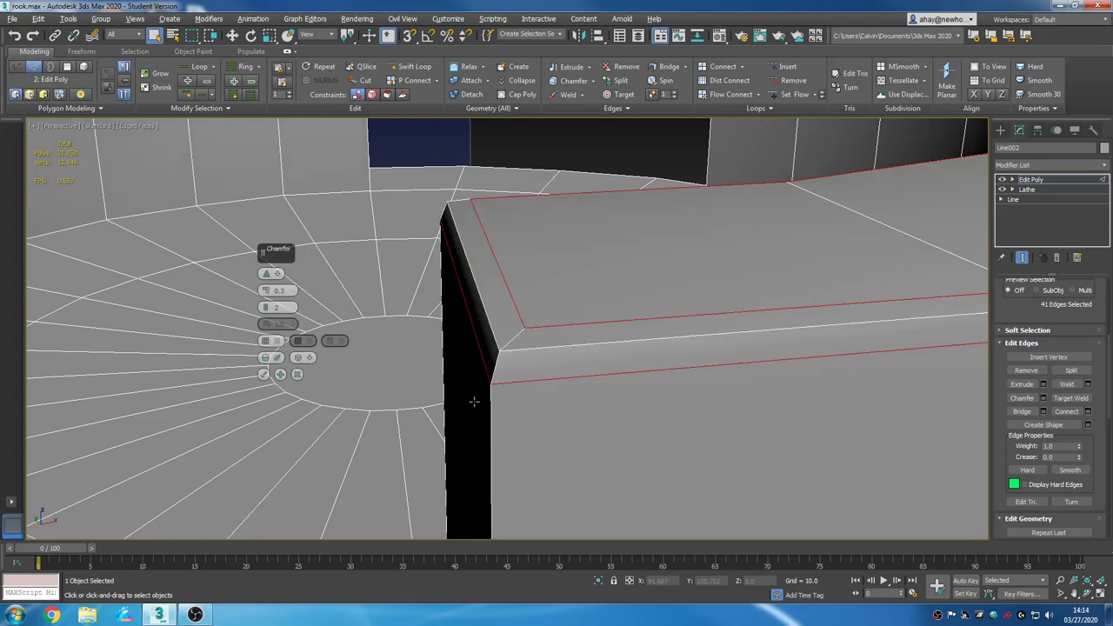
{"action": "middle_click_drag", "start_coordinate": [474, 401], "coordinate": [540, 407], "text": "alt"}
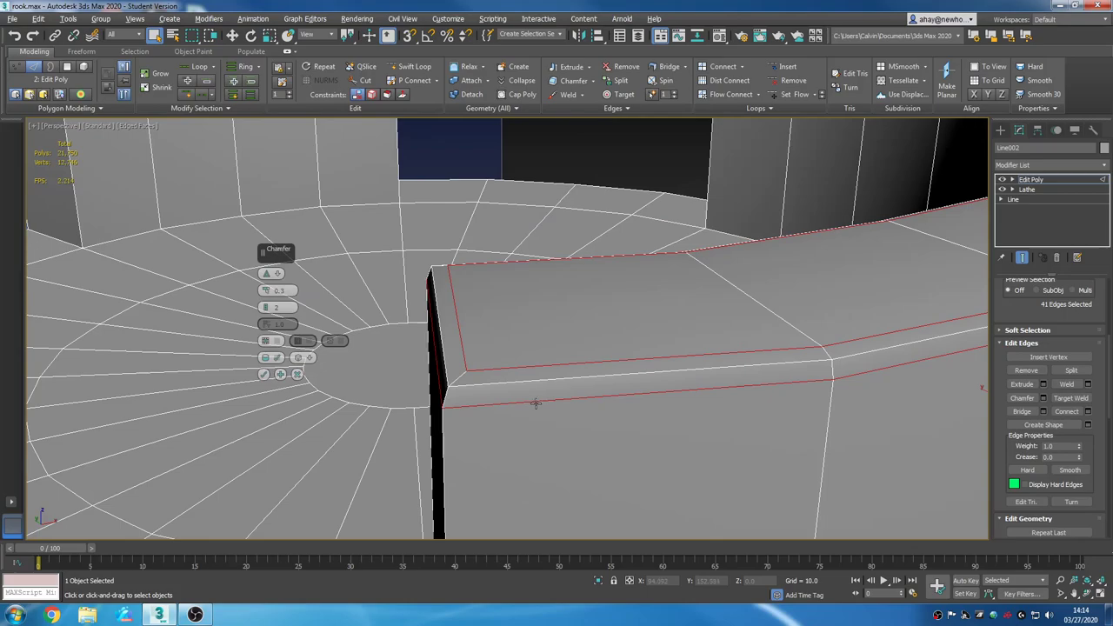
{"action": "scroll", "coordinate": [481, 387], "scroll_direction": "down", "scroll_amount": 3}
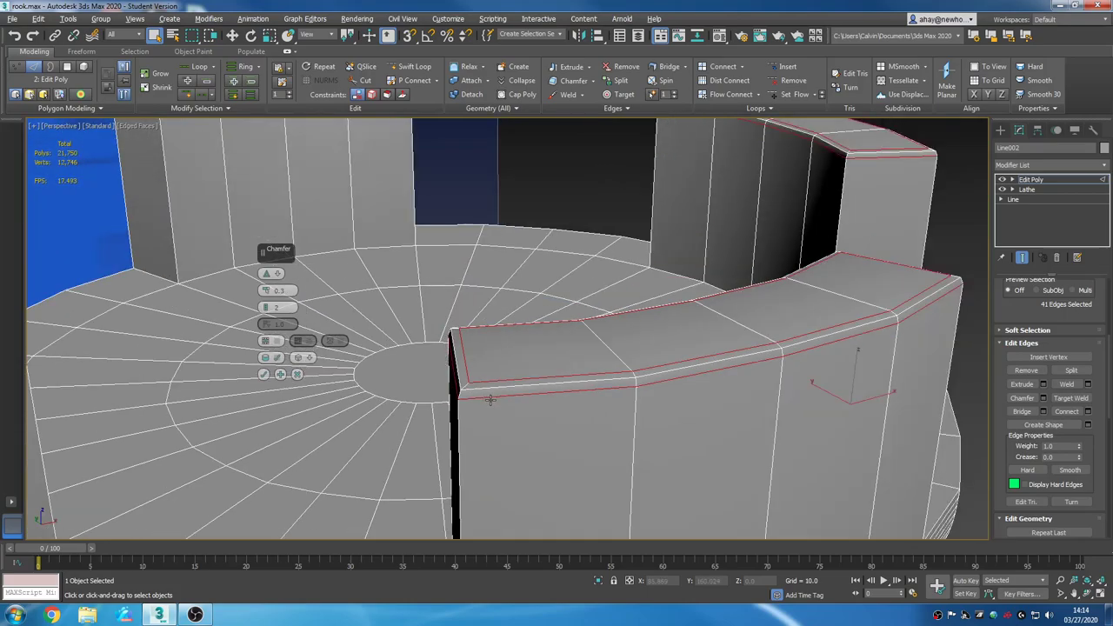
{"action": "scroll", "coordinate": [492, 399], "scroll_direction": "up", "scroll_amount": 2}
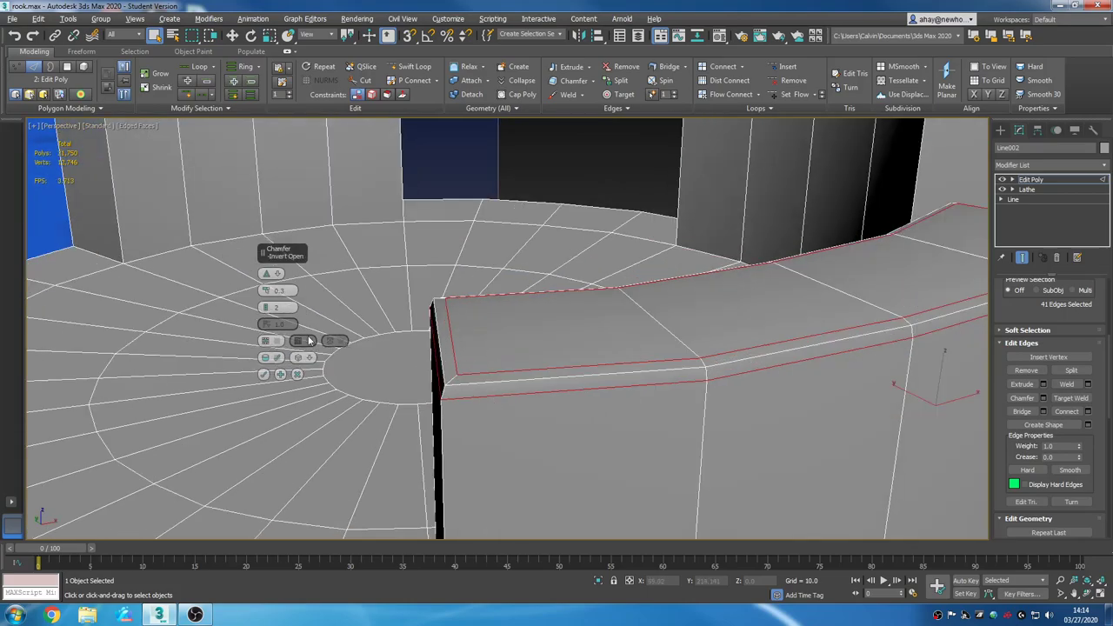
Set the battlement edge chamfer to 3 segments with an amount of 0.2, and apply it.
{"action": "left_click", "coordinate": [266, 307]}
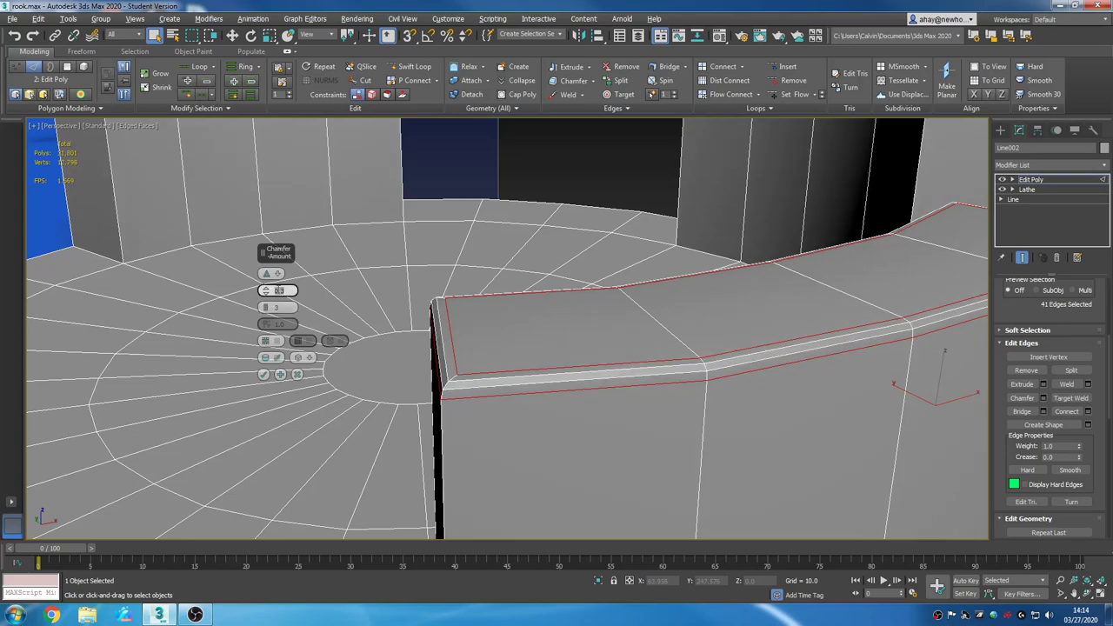
{"action": "left_click", "coordinate": [277, 290]}
{"action": "type", "text": ".2"}
{"action": "key", "text": "Return"}
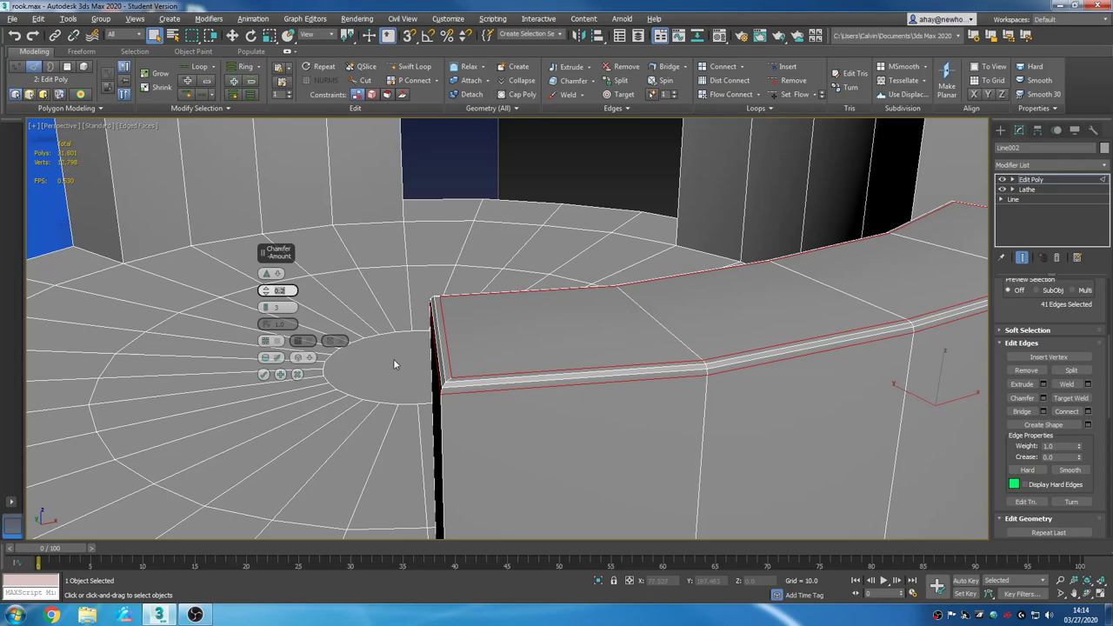
{"action": "scroll", "coordinate": [435, 357], "scroll_direction": "down", "scroll_amount": 6}
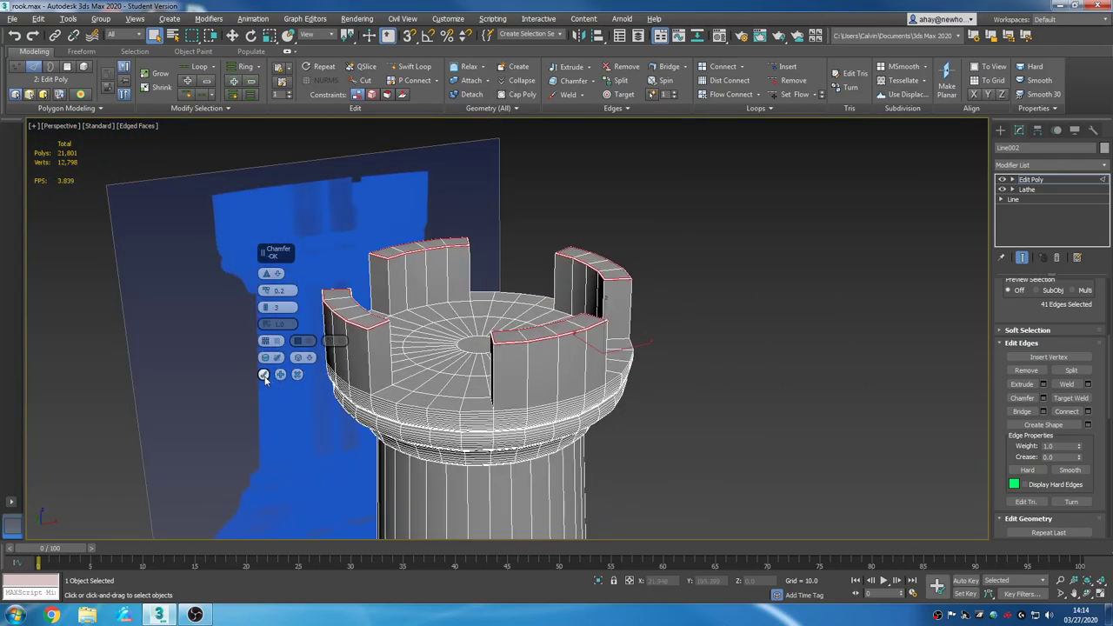
{"action": "left_click", "coordinate": [264, 375]}
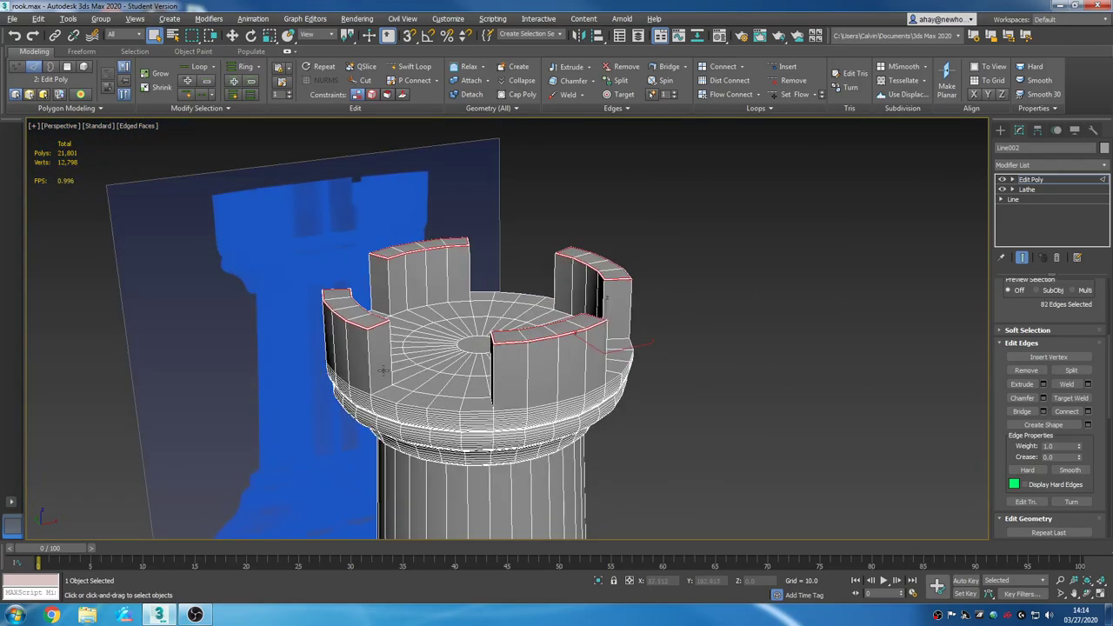
Leave edge level on the rook and turn off the edged-faces display in the perspective view.
{"action": "left_click", "coordinate": [1027, 182]}
{"action": "left_click", "coordinate": [1000, 129]}
{"action": "middle_click_drag", "start_coordinate": [788, 344], "coordinate": [768, 345]}
{"action": "key", "text": "F4"}
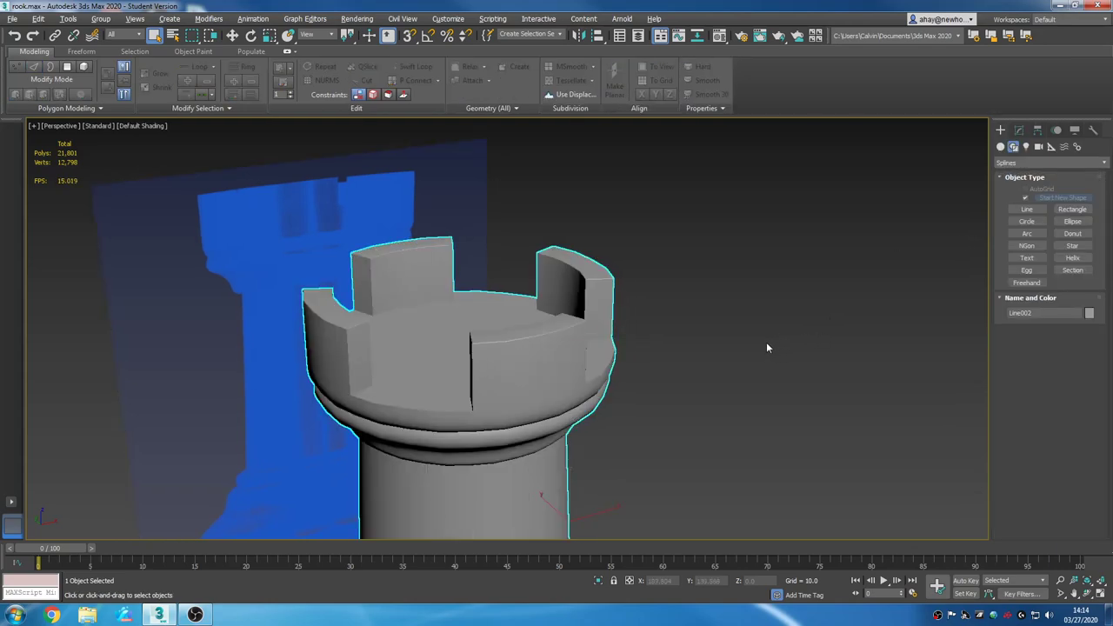
Examine the shaded rook from several angles, close up on the battlements and as a whole, with it deselected.
{"action": "middle_click_drag", "start_coordinate": [682, 422], "coordinate": [604, 343], "text": "alt"}
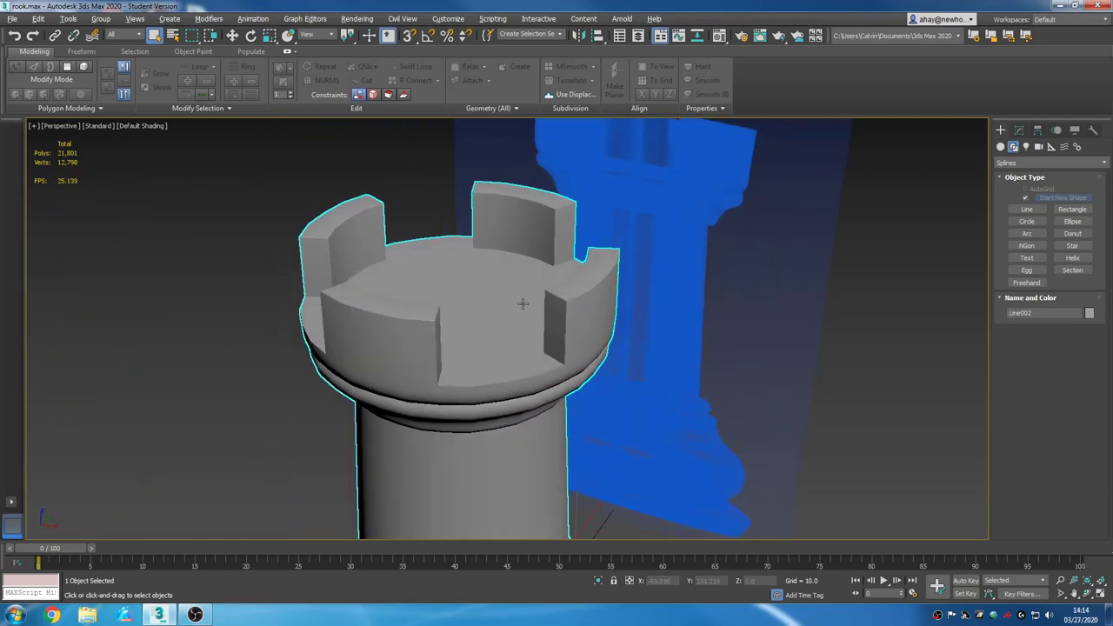
{"action": "scroll", "coordinate": [522, 303], "scroll_direction": "up", "scroll_amount": 5}
{"action": "middle_click_drag", "start_coordinate": [547, 357], "coordinate": [606, 364]}
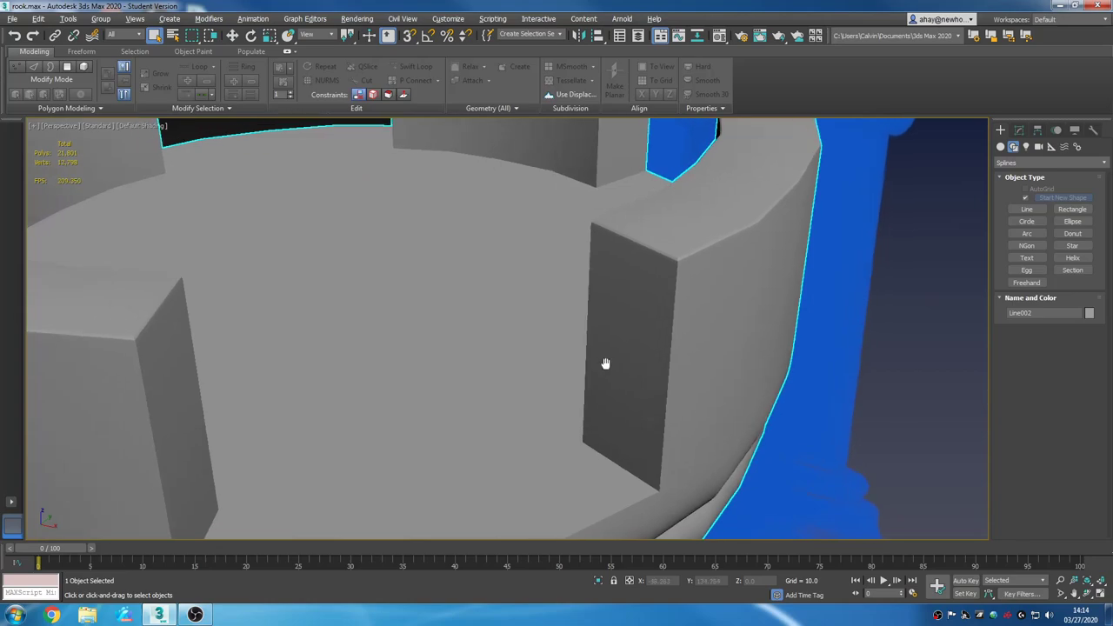
{"action": "scroll", "coordinate": [606, 364], "scroll_direction": "down", "scroll_amount": 8}
{"action": "scroll", "coordinate": [655, 407], "scroll_direction": "down", "scroll_amount": 2}
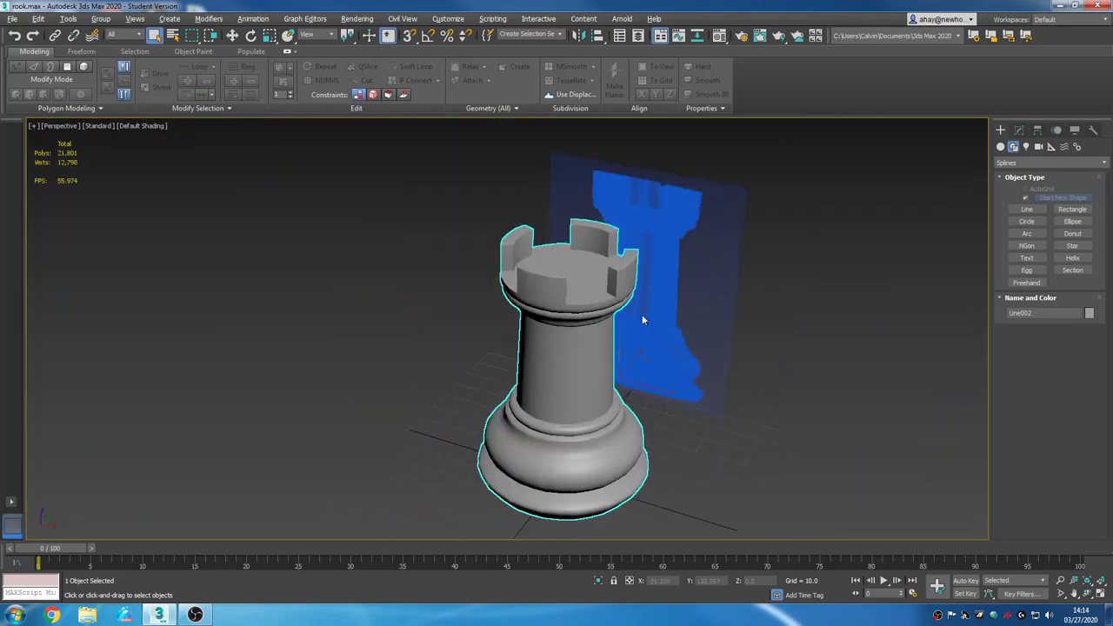
{"action": "scroll", "coordinate": [642, 320], "scroll_direction": "down", "scroll_amount": 4}
{"action": "middle_click_drag", "start_coordinate": [677, 358], "coordinate": [752, 363], "text": "alt"}
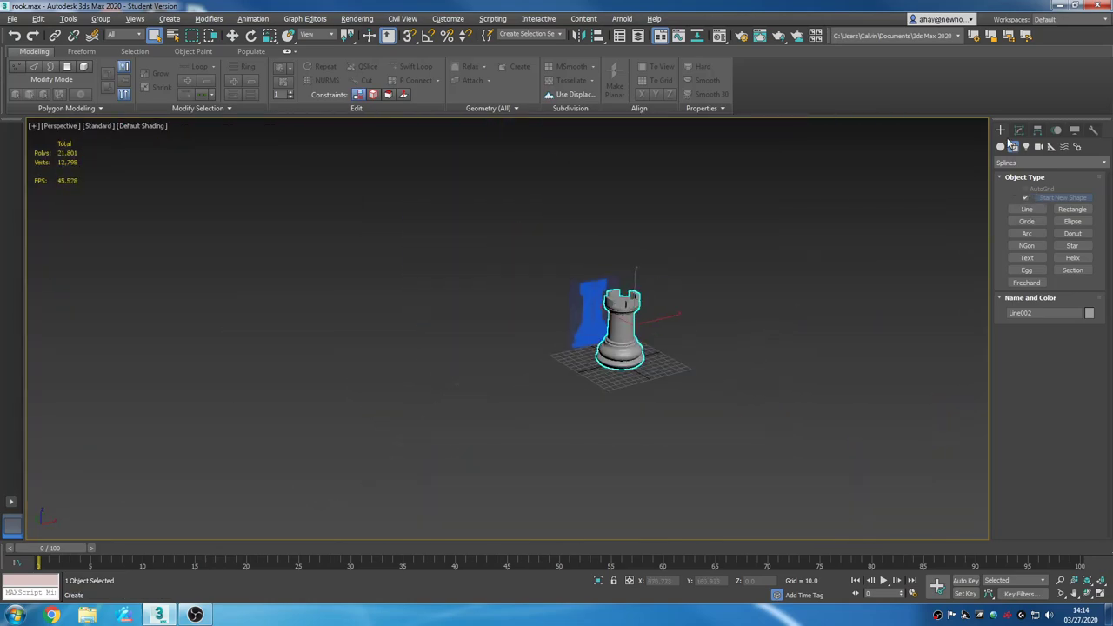
{"action": "left_click", "coordinate": [771, 385]}
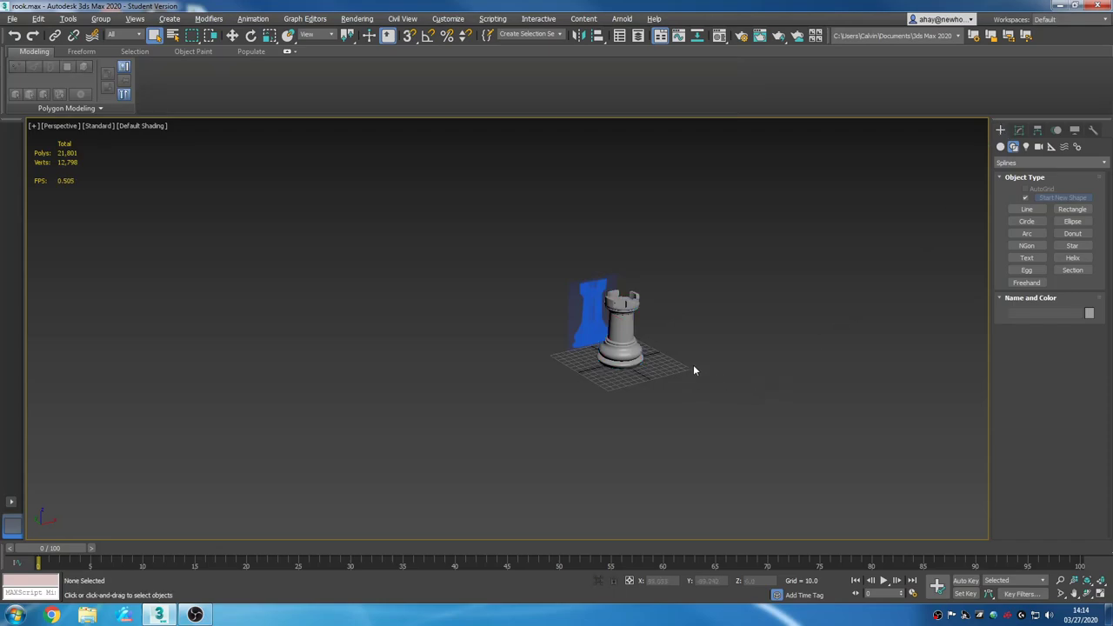
{"action": "scroll", "coordinate": [672, 320], "scroll_direction": "up", "scroll_amount": 6}
{"action": "middle_click_drag", "start_coordinate": [611, 380], "coordinate": [658, 415]}
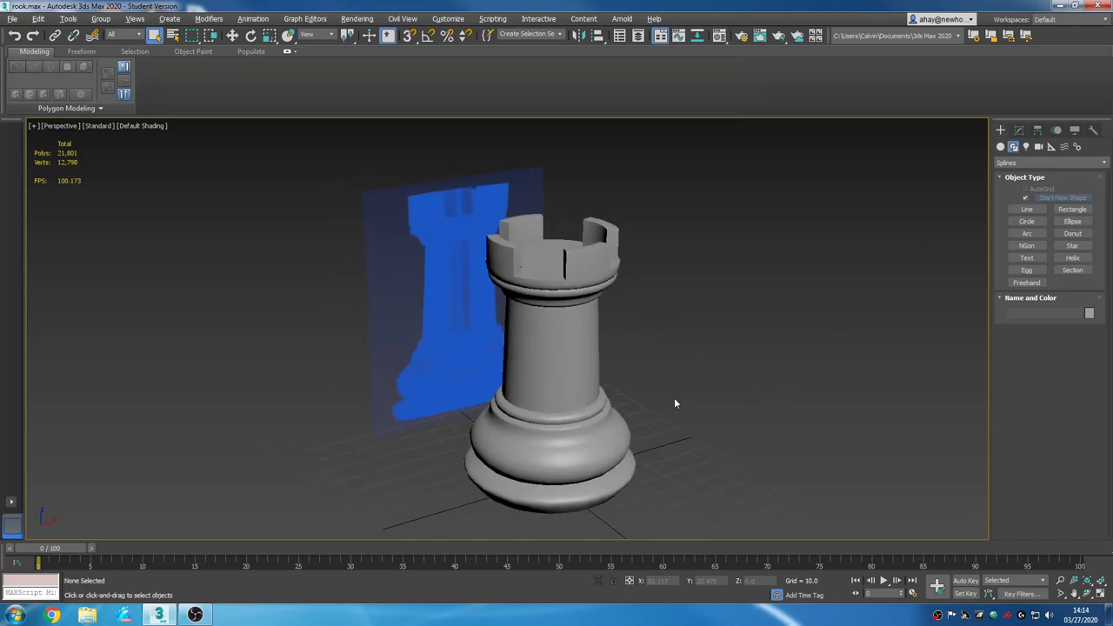
Move the rook along the X axis to about X 113.8, away from the reference plane, and unhide all objects.
{"action": "left_click", "coordinate": [573, 469]}
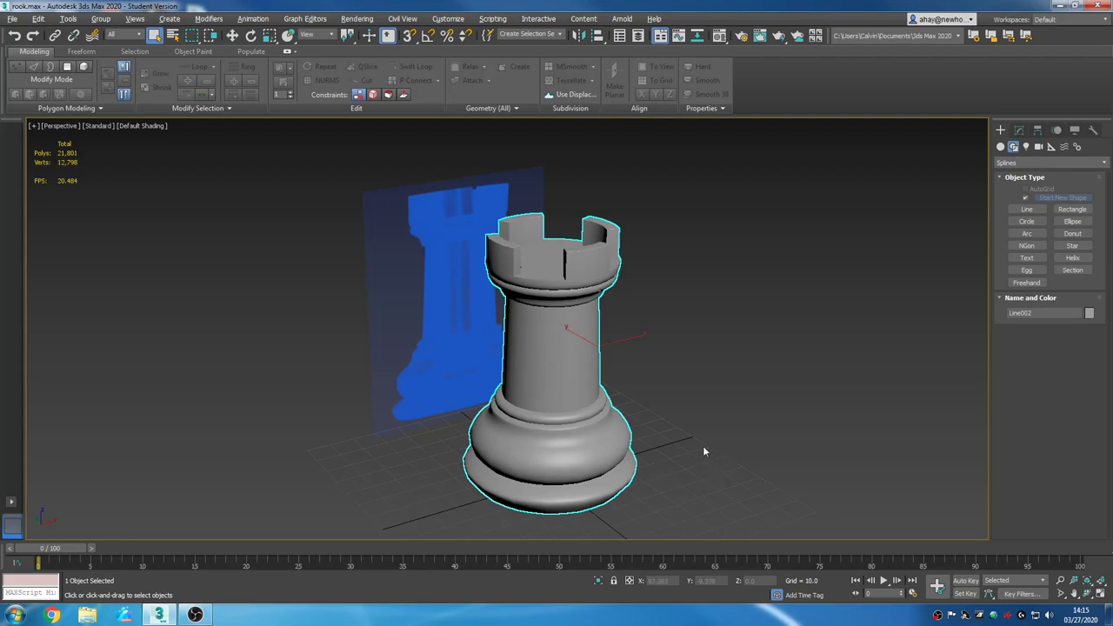
{"action": "key", "text": "w"}
{"action": "left_click_drag", "start_coordinate": [619, 306], "coordinate": [816, 270]}
{"action": "right_click", "coordinate": [827, 353]}
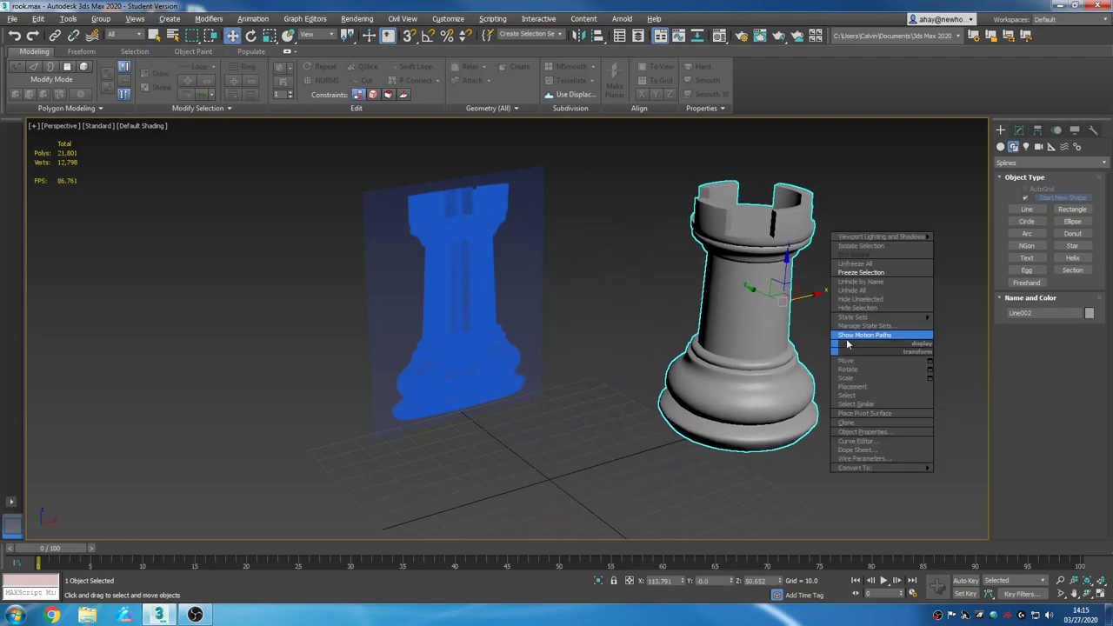
{"action": "left_click", "coordinate": [867, 296]}
Move the rook along the Y axis so it stands beside the pawn clear of overlap, and deselect it.
{"action": "middle_click_drag", "start_coordinate": [820, 338], "coordinate": [725, 373]}
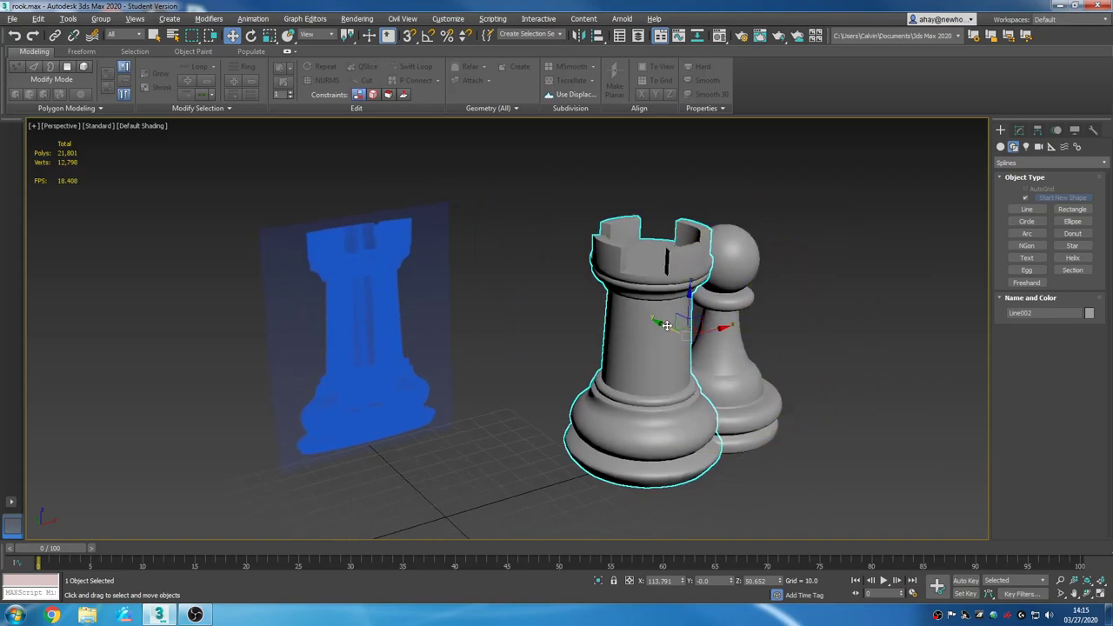
{"action": "left_click_drag", "start_coordinate": [666, 325], "coordinate": [606, 287]}
{"action": "left_click", "coordinate": [635, 471]}
{"action": "scroll", "coordinate": [646, 462], "scroll_direction": "down", "scroll_amount": 5}
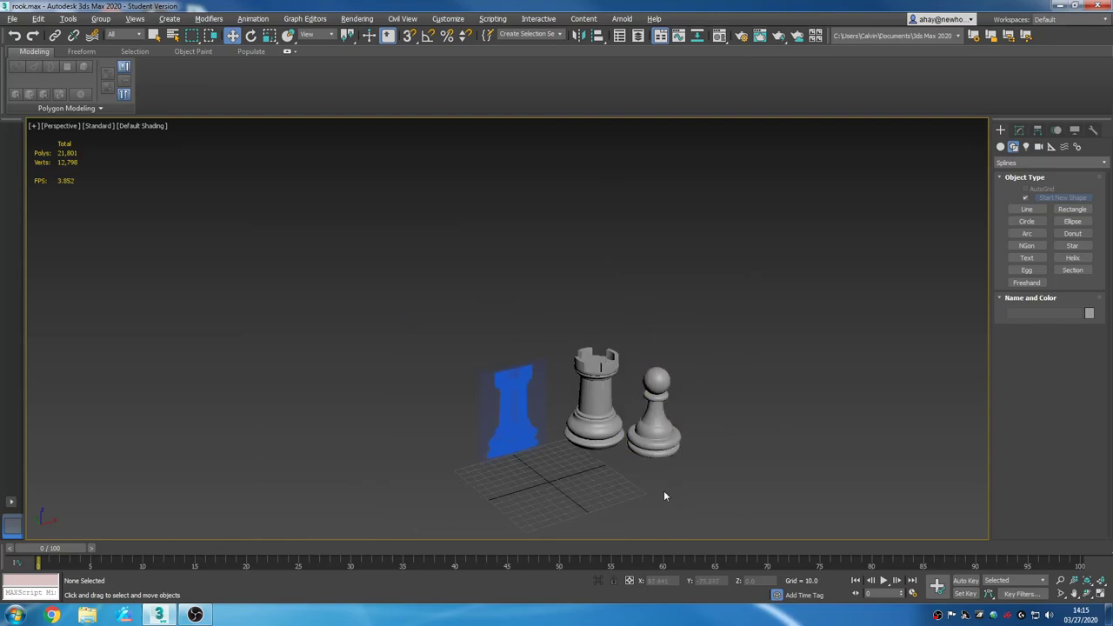
{"action": "scroll", "coordinate": [589, 440], "scroll_direction": "up", "scroll_amount": 3}
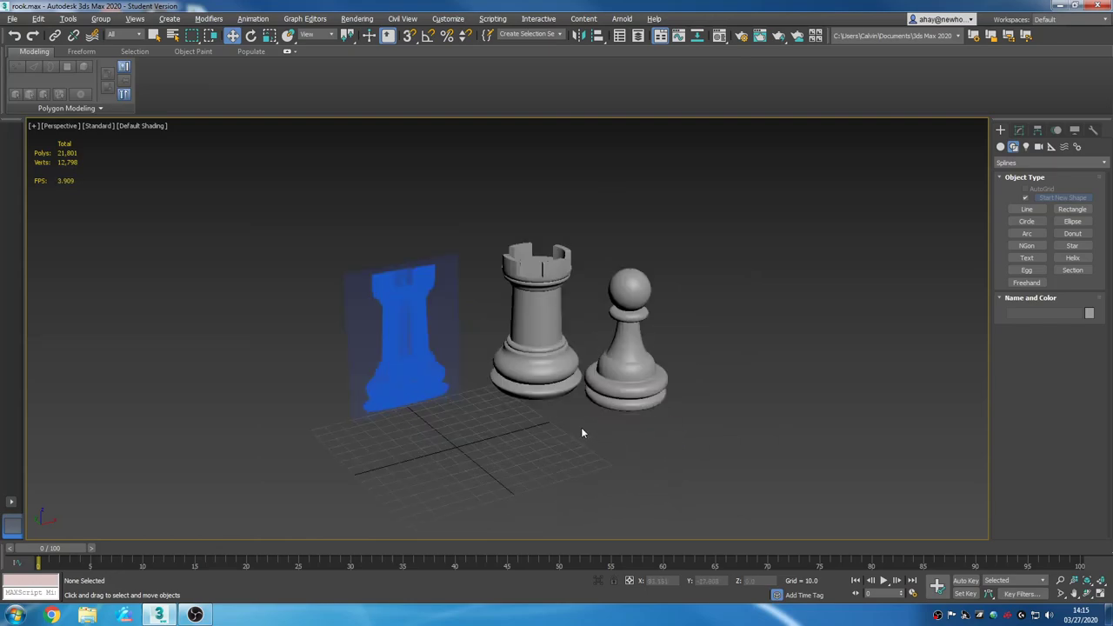